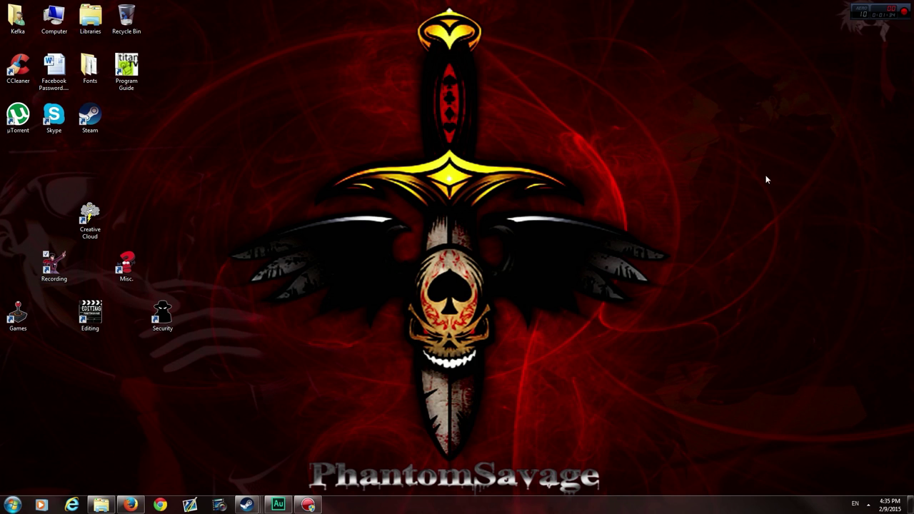
Step: Hide the YouTube browser and open the desktop folder of Adobe program shortcuts
left_click(130, 505)
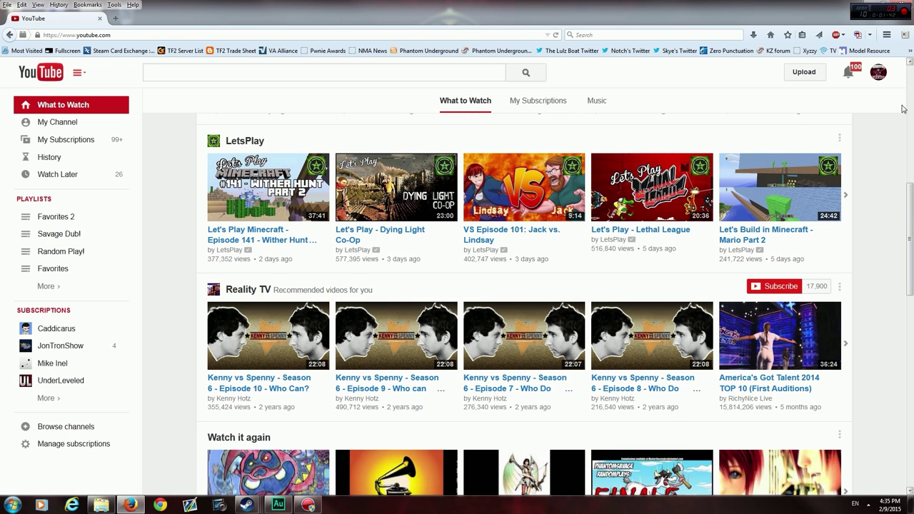
left_click(865, 5)
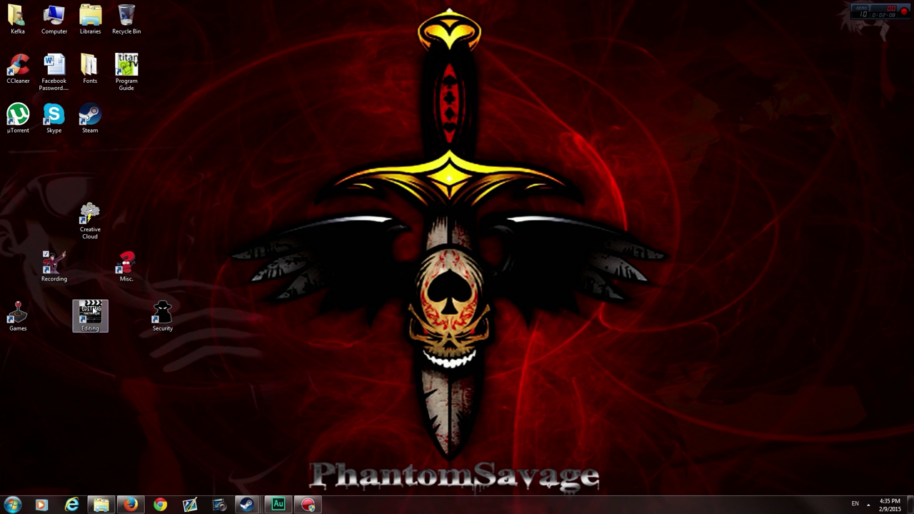
double_click(107, 226)
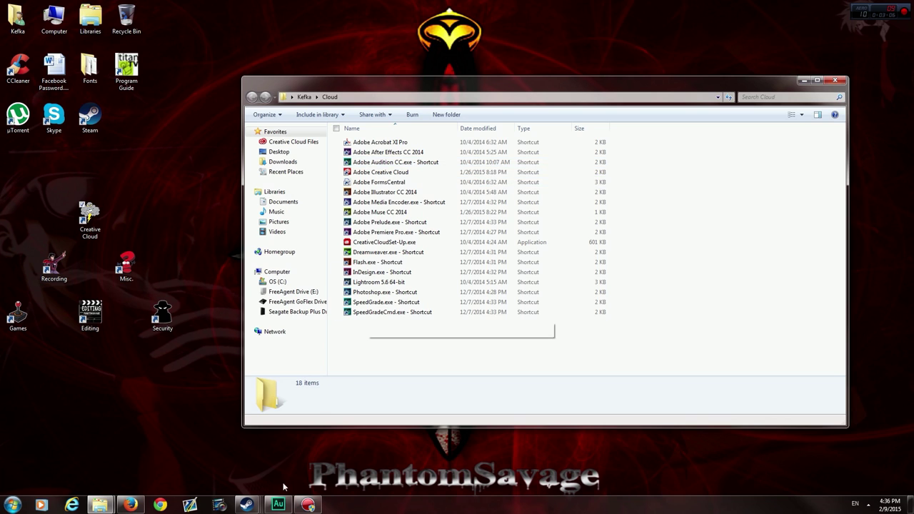
Step: Check the Audition voice-over session, then hide it and close the Cloud folder
mouse_move(276, 505)
left_click(277, 505)
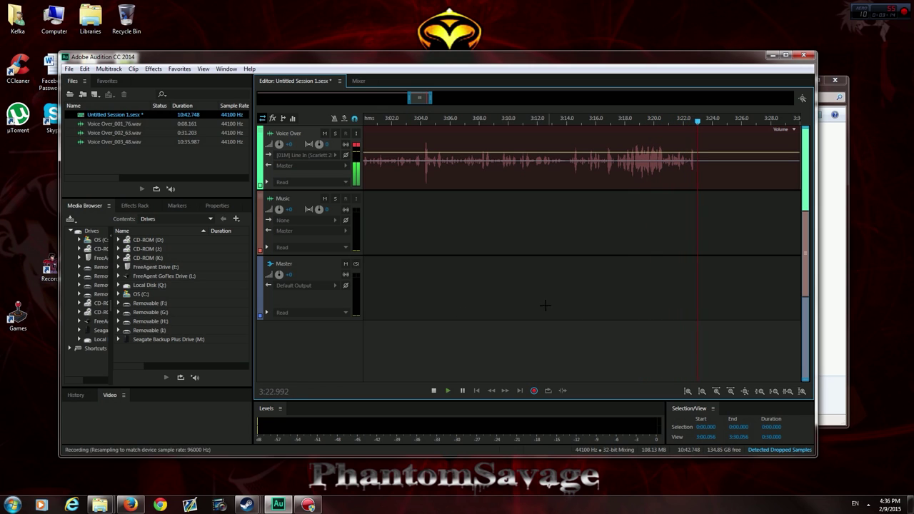
left_click(772, 55)
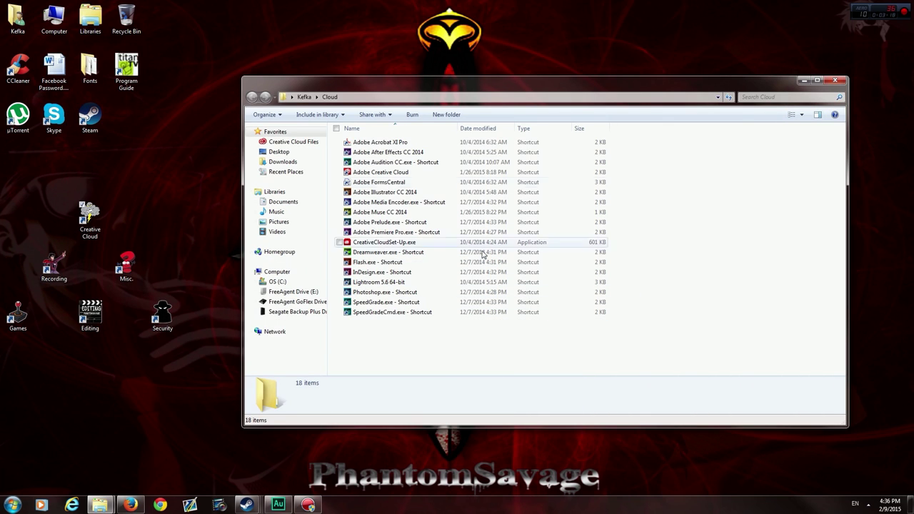
left_click(833, 82)
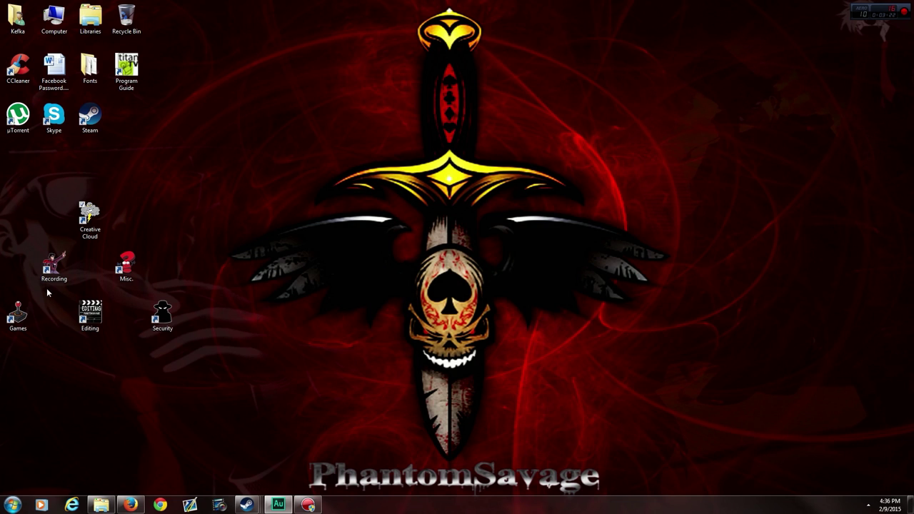
Step: Bring up the Action! recorder, reposition its window near the top, then hide it
double_click(60, 268)
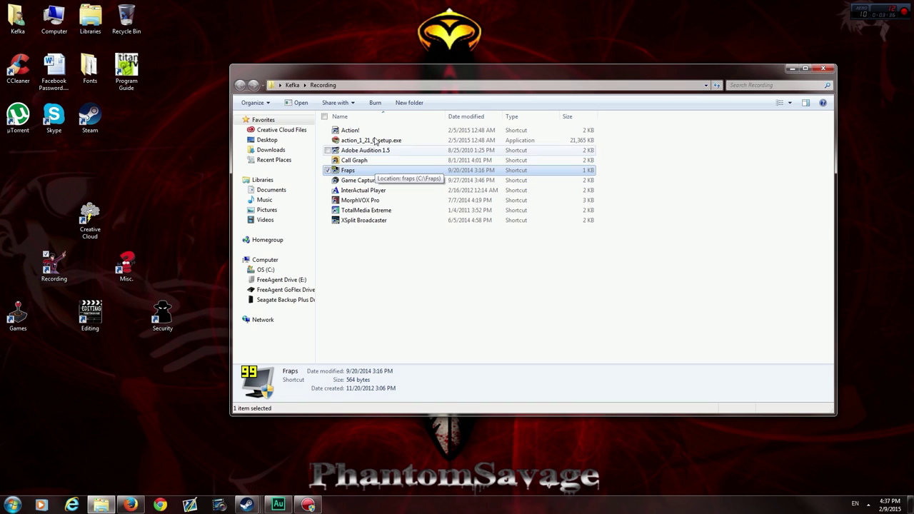
left_click(822, 68)
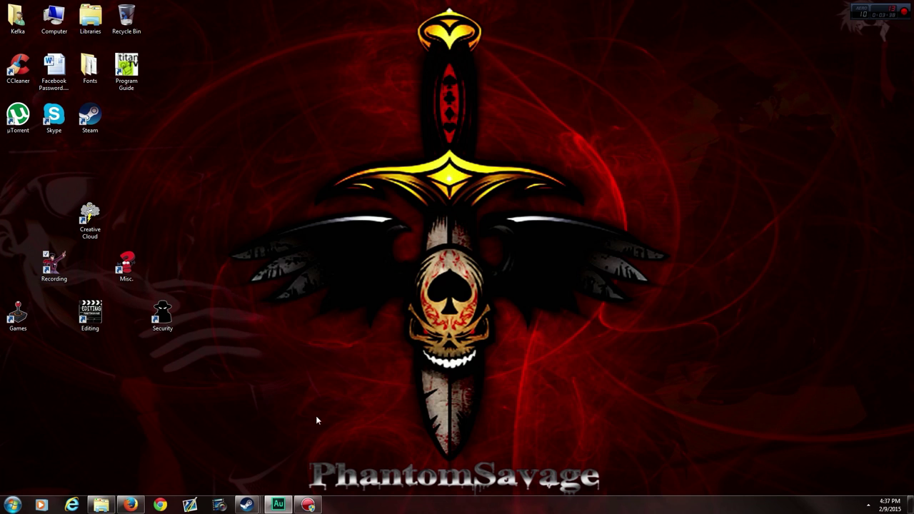
left_click(308, 503)
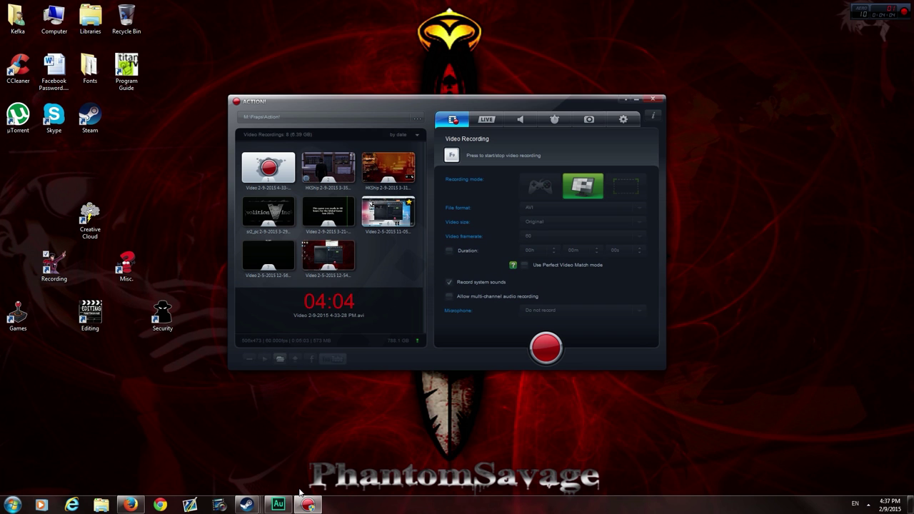
mouse_move(464, 100)
left_mouse_down()
mouse_move(467, 69)
mouse_move(403, 191)
mouse_move(402, 121)
left_mouse_up()
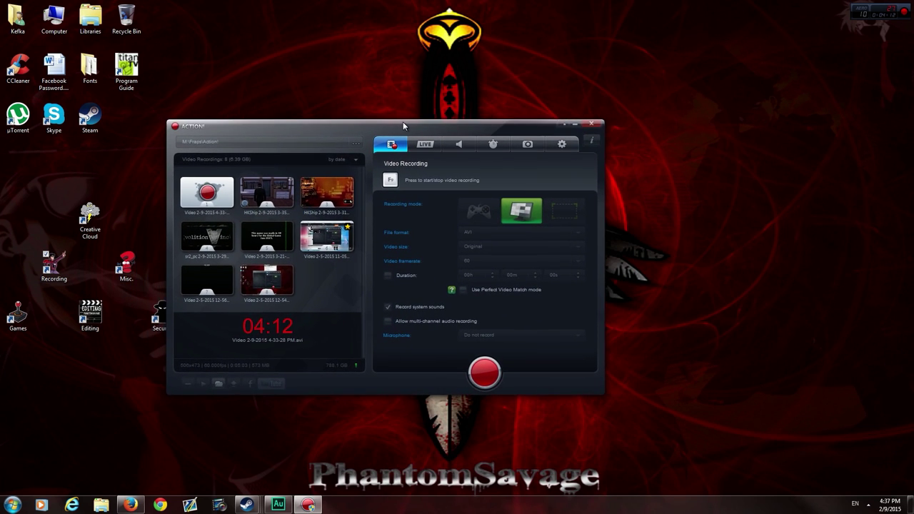
mouse_move(403, 122)
left_mouse_down()
mouse_move(390, 149)
mouse_move(541, 116)
left_mouse_up()
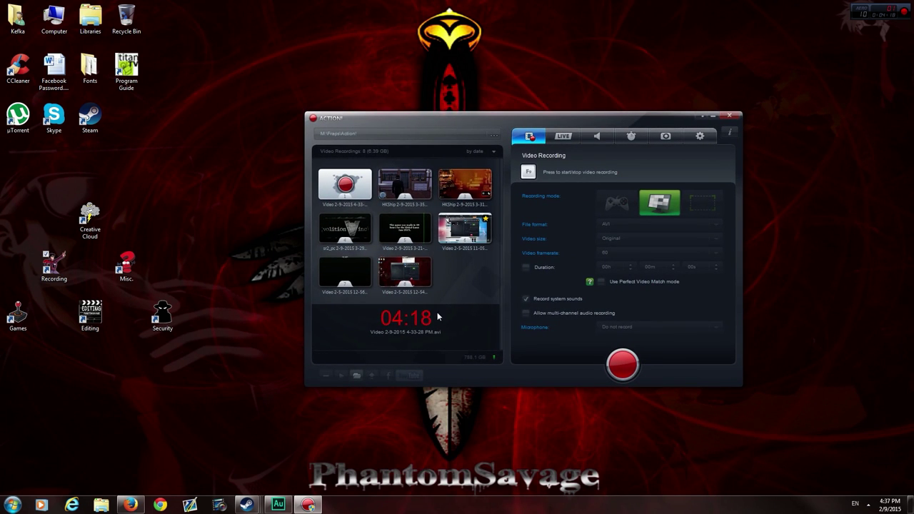
left_click_drag(464, 117, 452, 121)
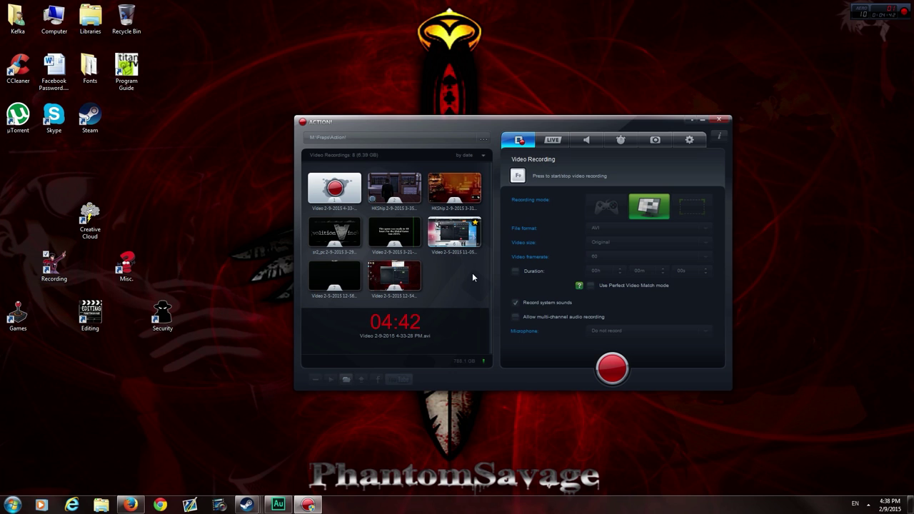
left_click_drag(569, 115, 540, 110)
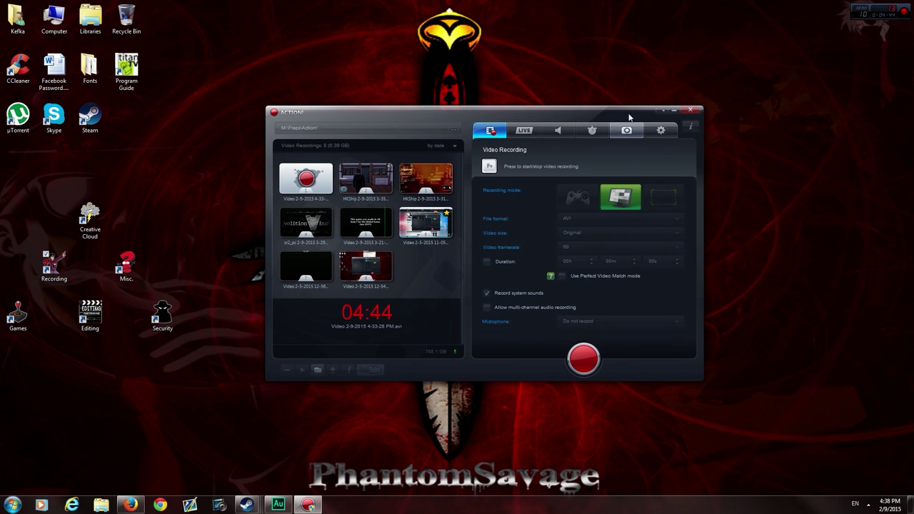
left_click(675, 111)
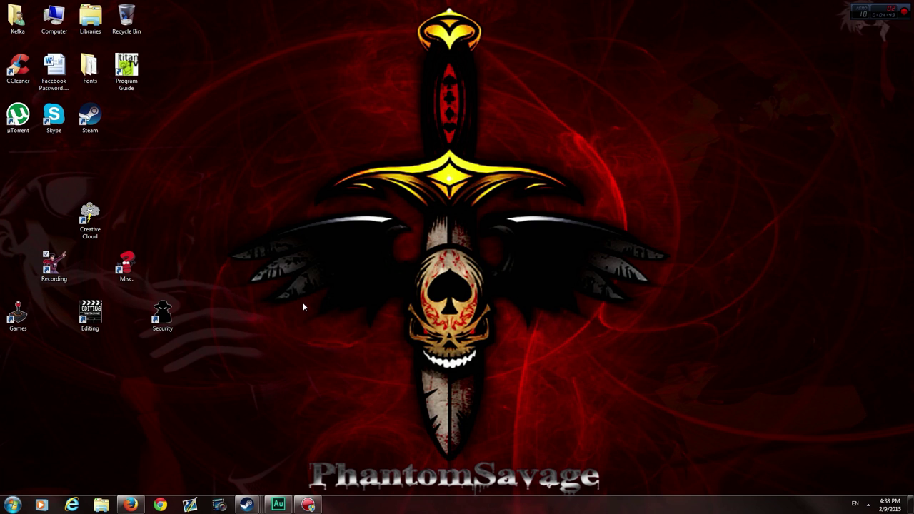
mouse_move(246, 505)
left_click(240, 464)
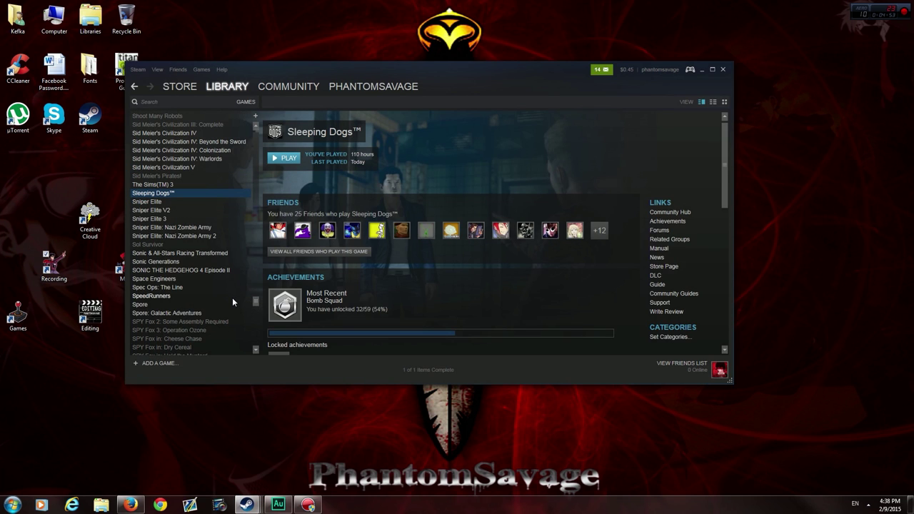
left_click(130, 505)
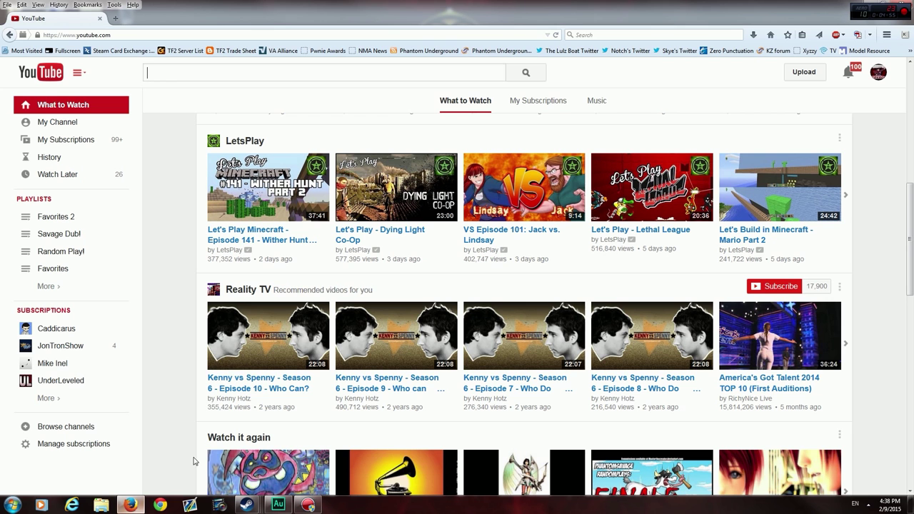
left_click(133, 35)
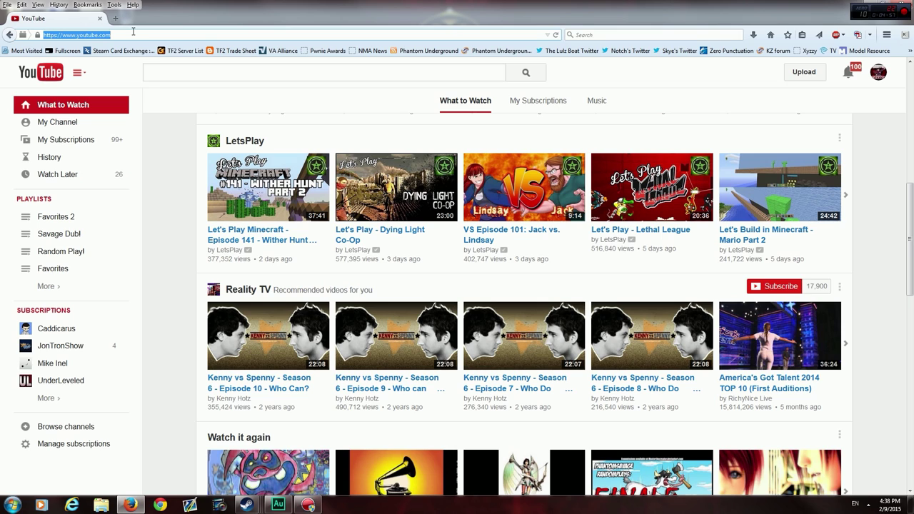
type("ww")
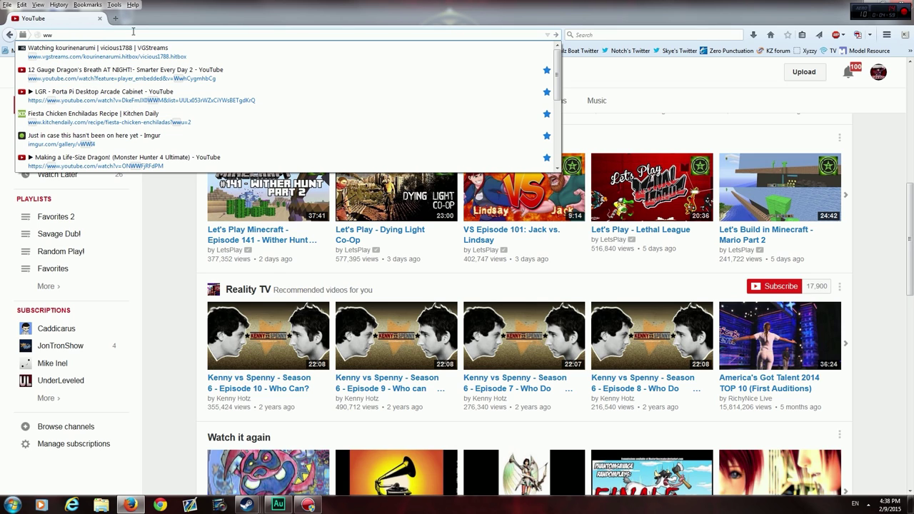
type("w.gamejo")
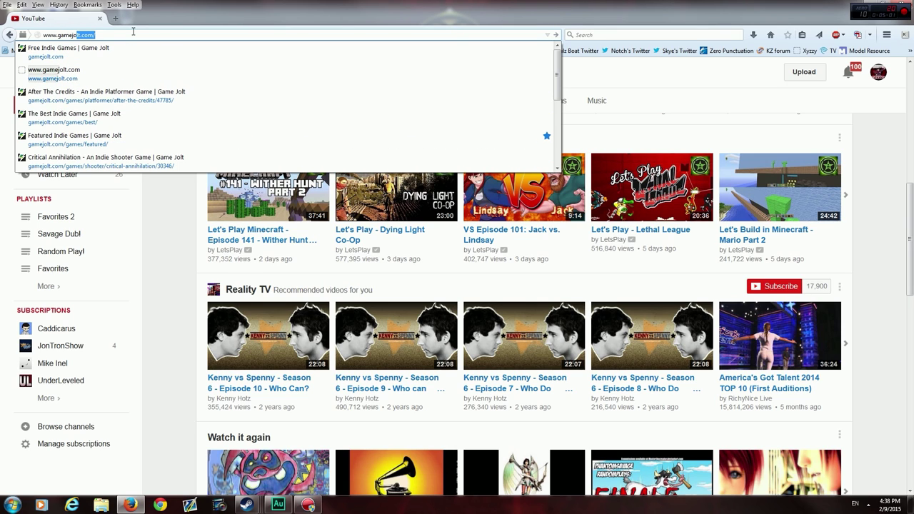
type("lt")
key("Return")
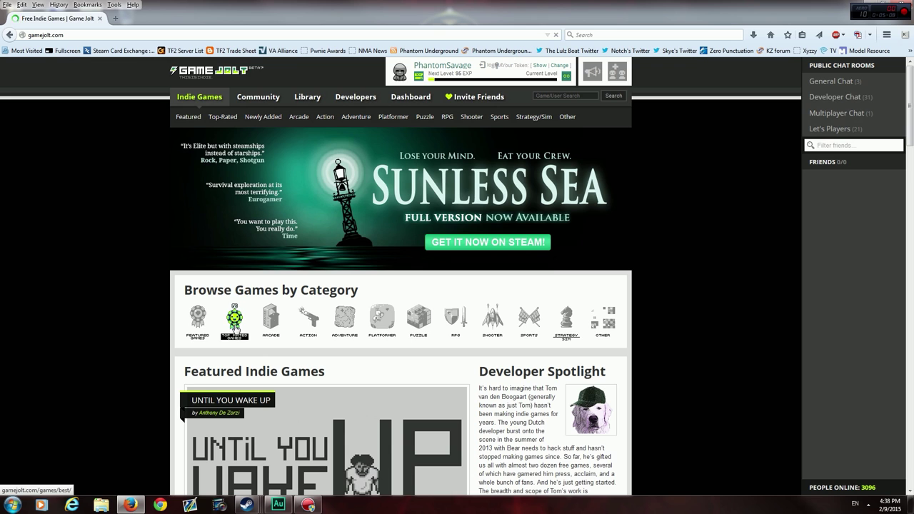
Step: Browse Game Jolt's Featured indie games list and pick After The Credits
left_click(201, 325)
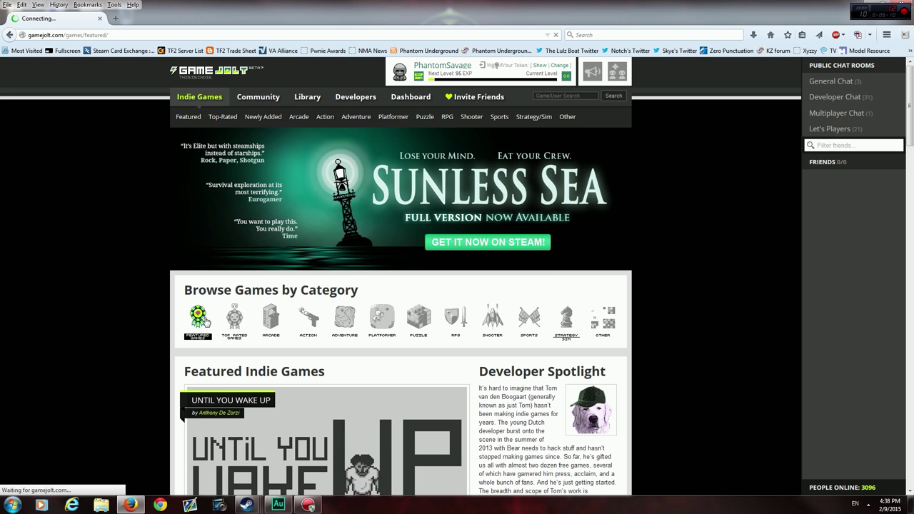
scroll(652, 332, "down", 3)
scroll(653, 332, "down", 5)
scroll(295, 289, "up", 1)
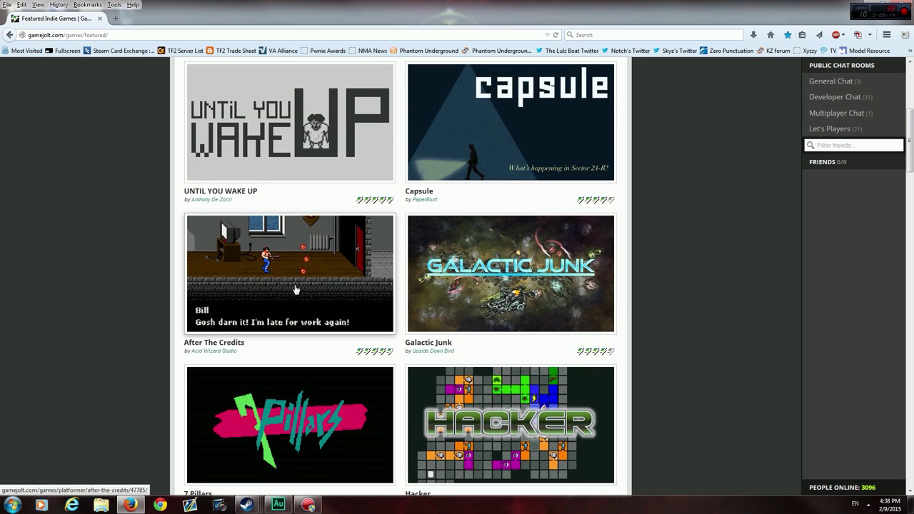
left_click(295, 289)
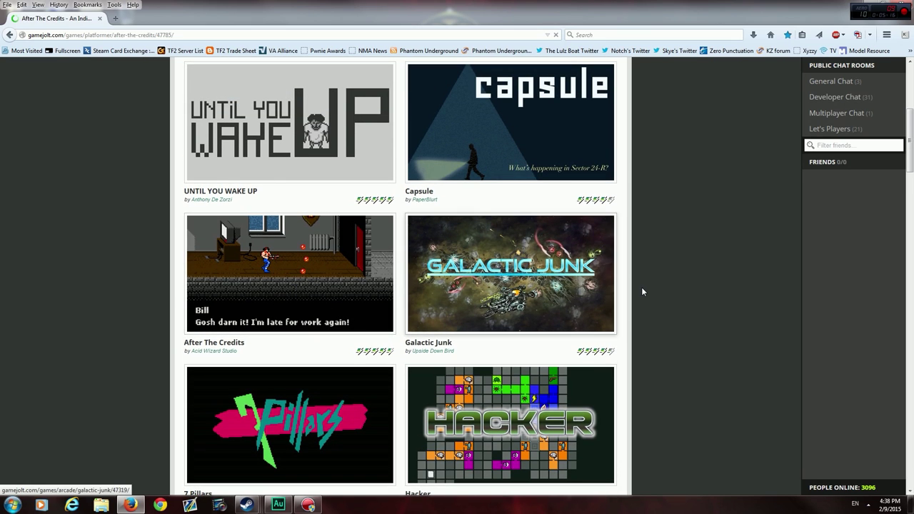
Step: Scroll down the After The Credits page to the game area while it loads
scroll(714, 293, "down", 4)
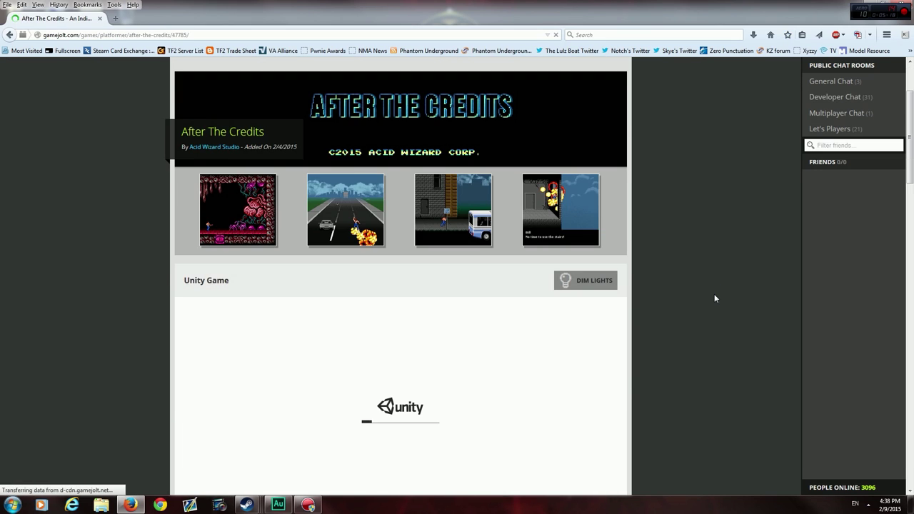
scroll(714, 294, "down", 3)
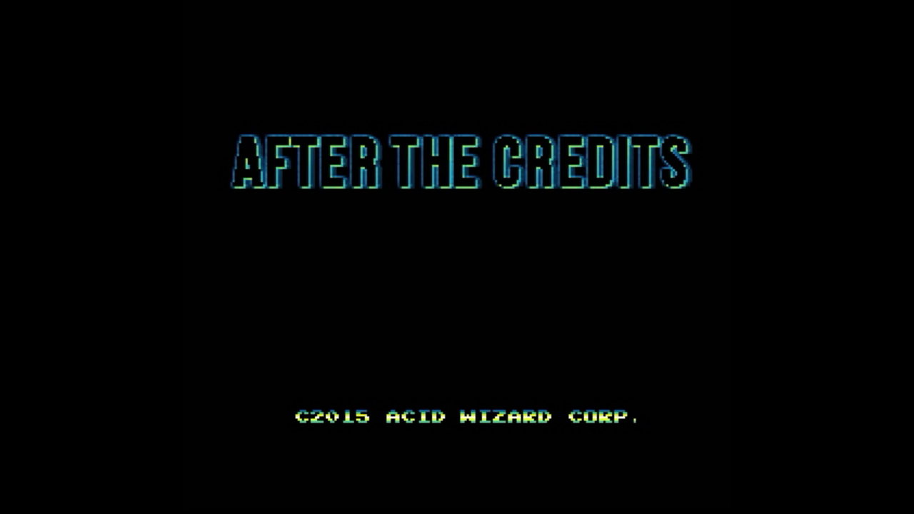
Step: Start After The Credits from its title screen and run the hero right along the street
key("Return")
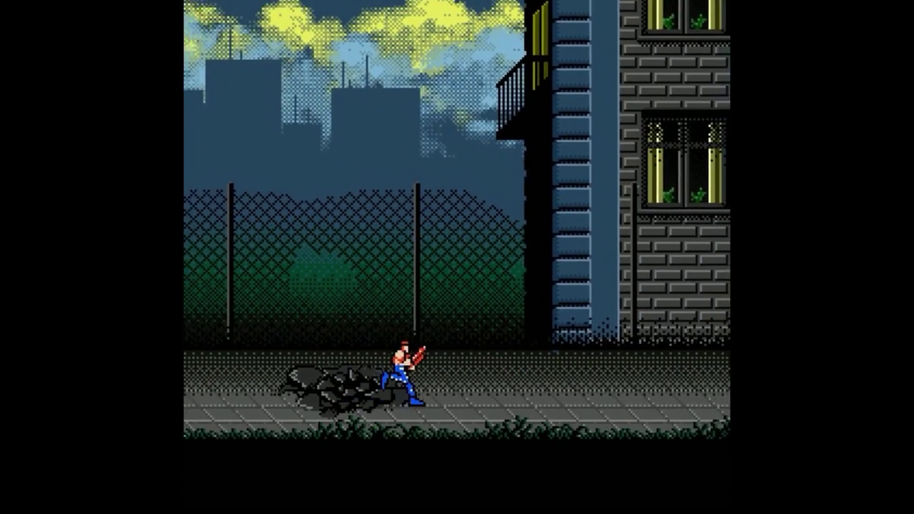
key("Right")
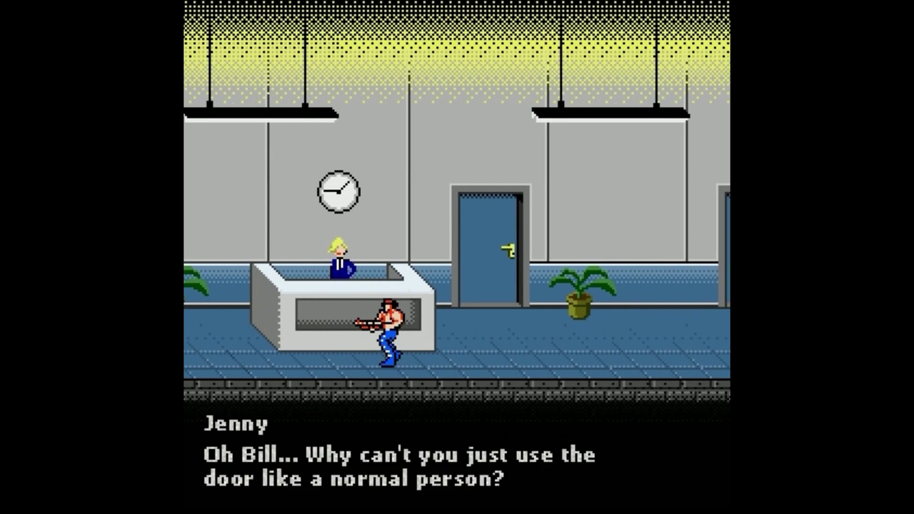
Step: Dismiss the receptionist dialogue and run right past the cubicles to the last desk
key("Return")
key("Right")
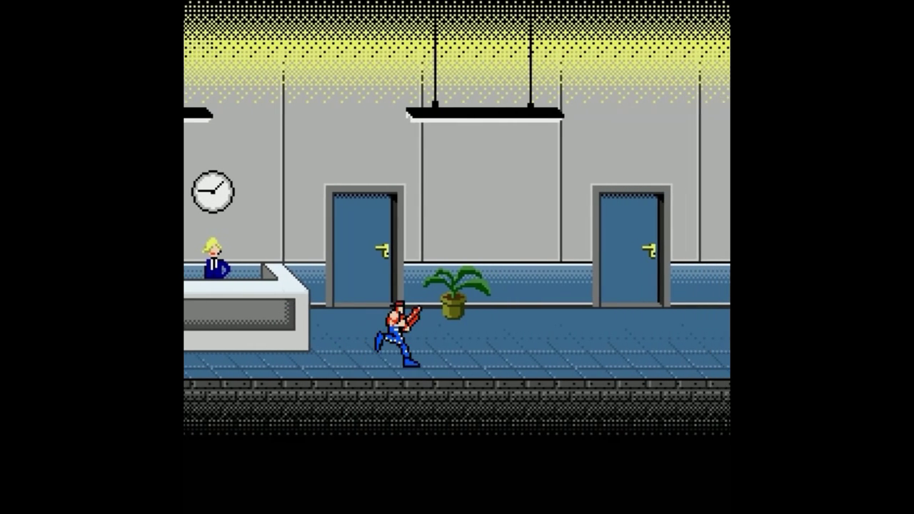
key("Right")
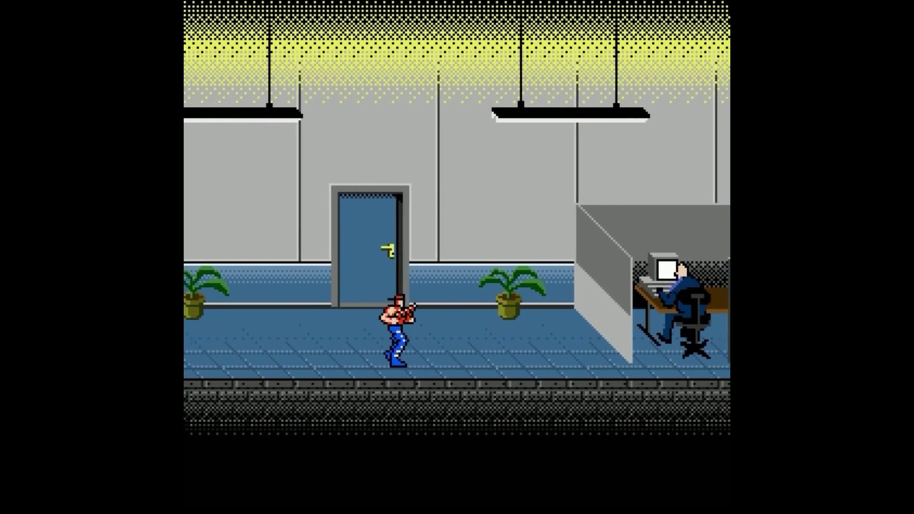
key("Right")
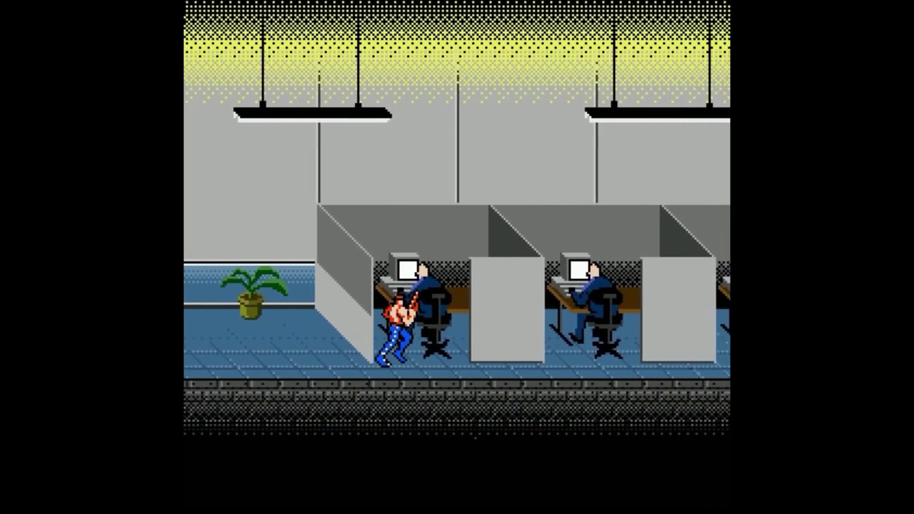
key("Right")
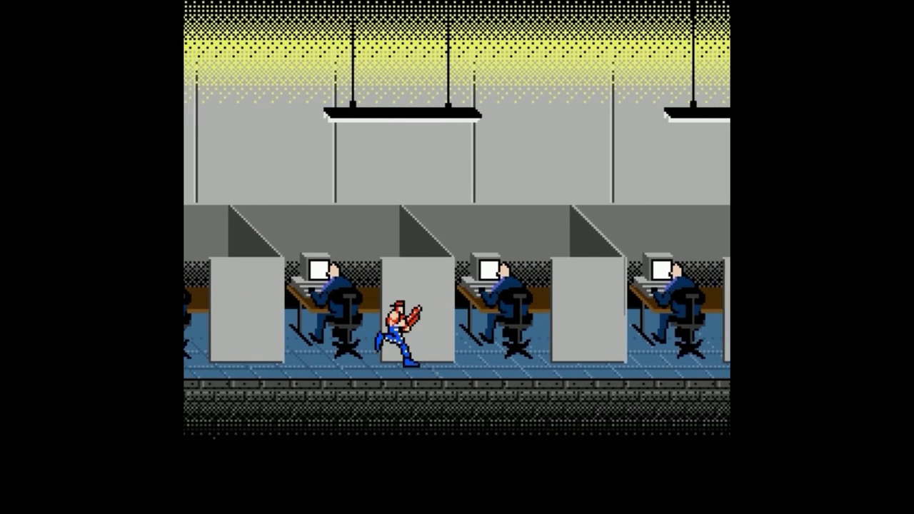
key("Right")
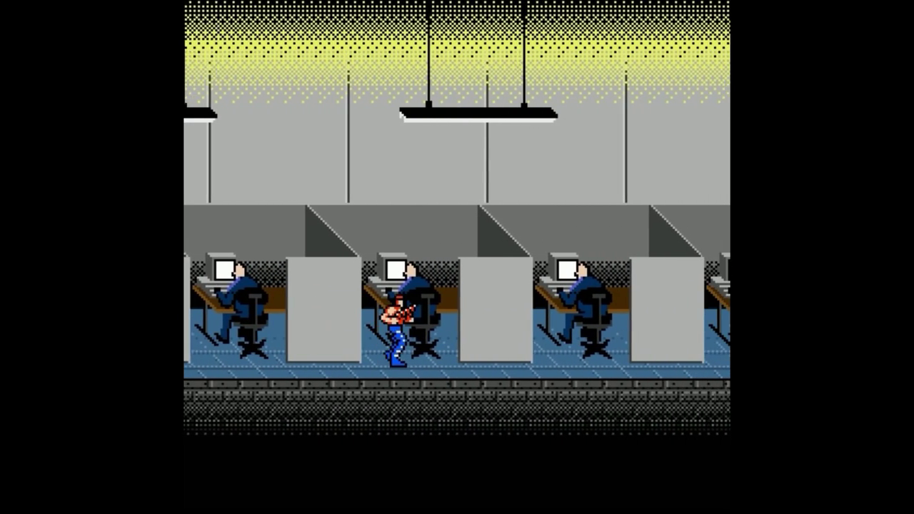
key("Right")
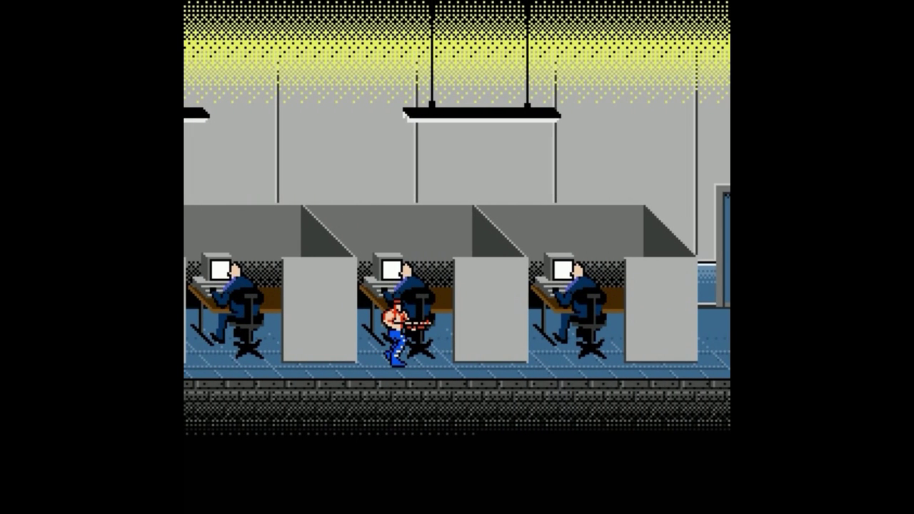
key("Left")
key("Right")
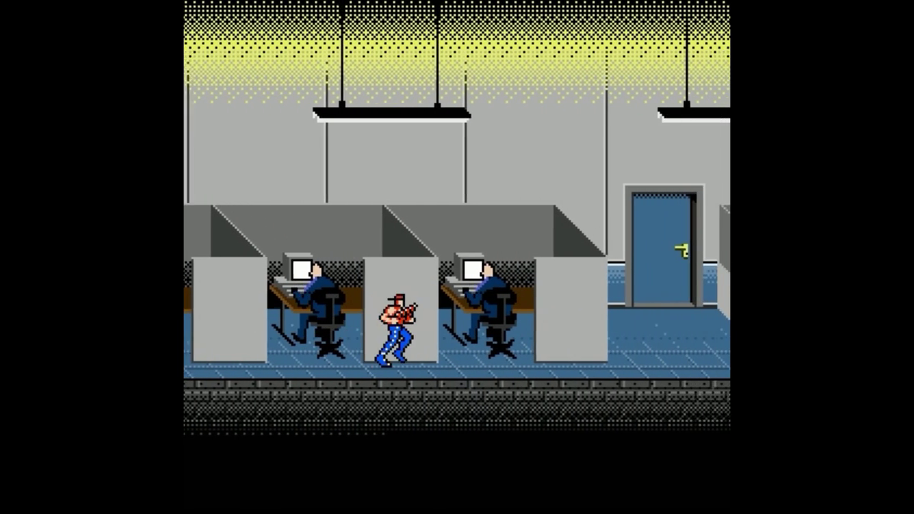
key("z")
key("Right")
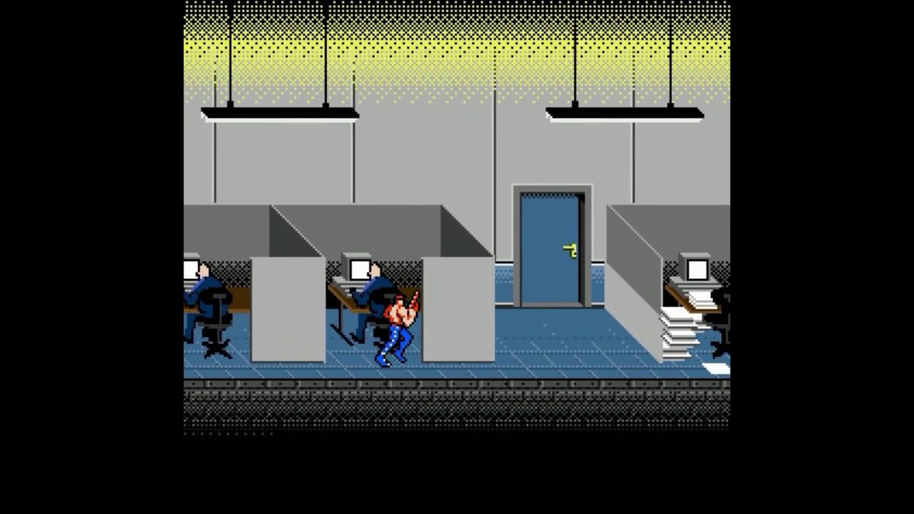
key("Right")
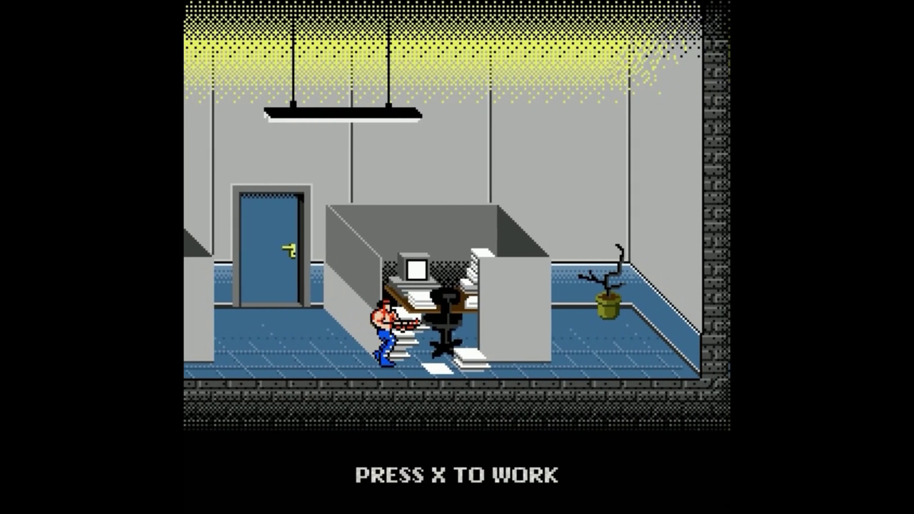
Step: Press X to blow up the desk computer, then dismiss each Boss and Bill line
key("x")
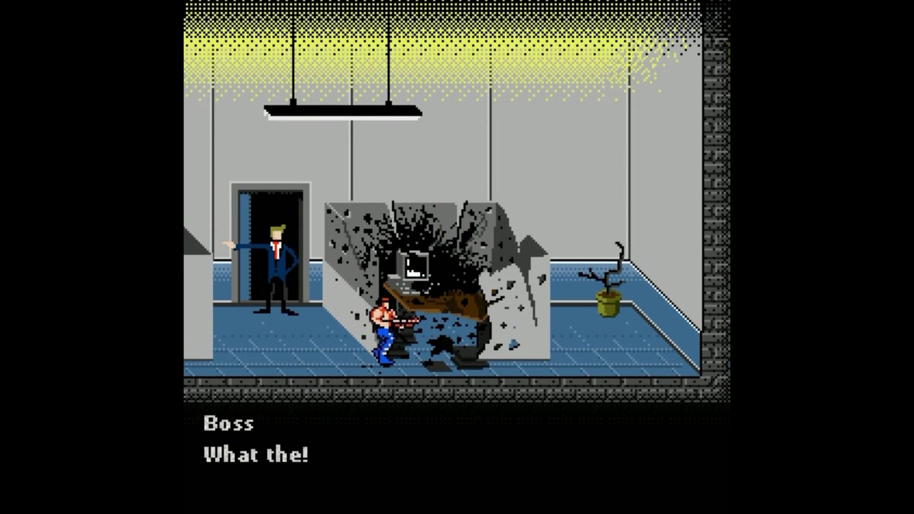
key("x")
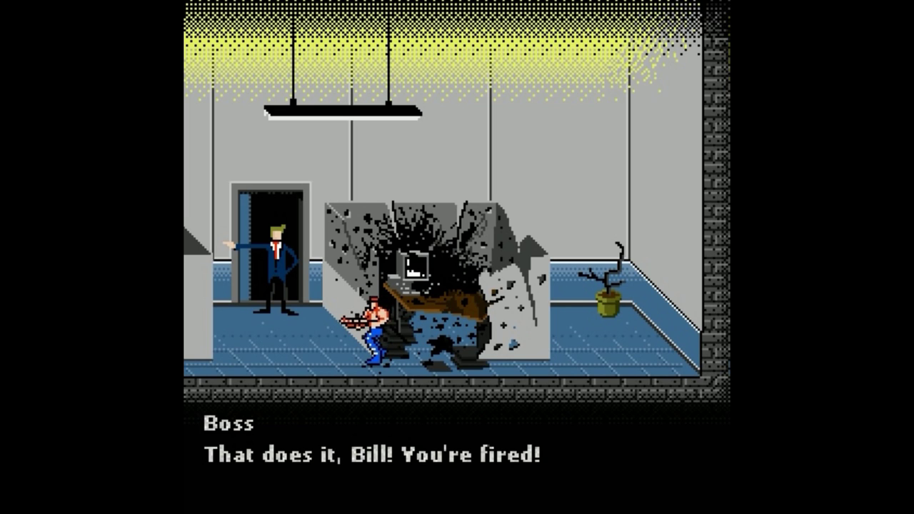
key("x")
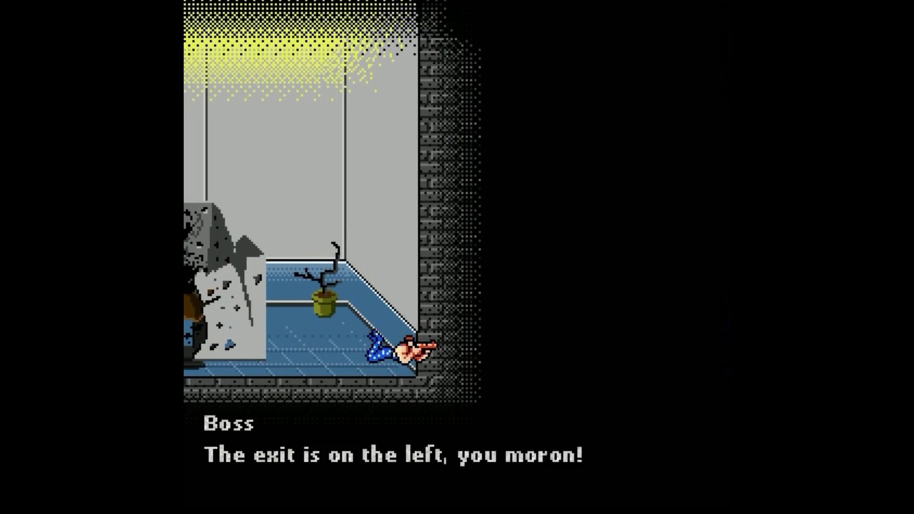
key("Return")
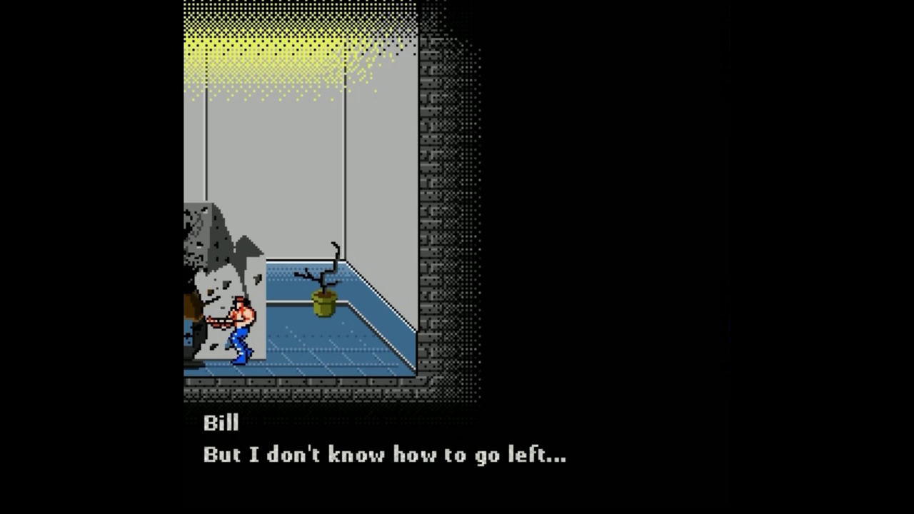
key("Return")
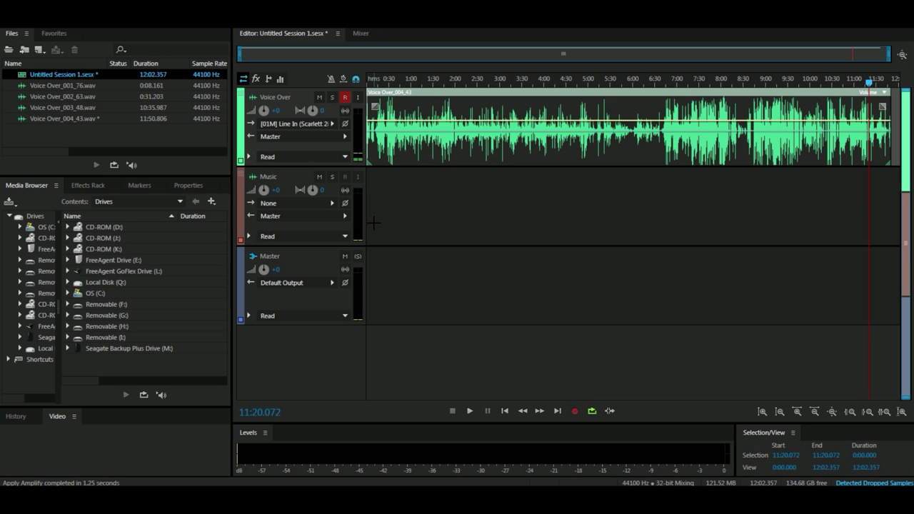
Step: Apply a -3 dB Hard Limiter to all of Voice Over_004_43.wav and boost its volume
double_click(421, 151)
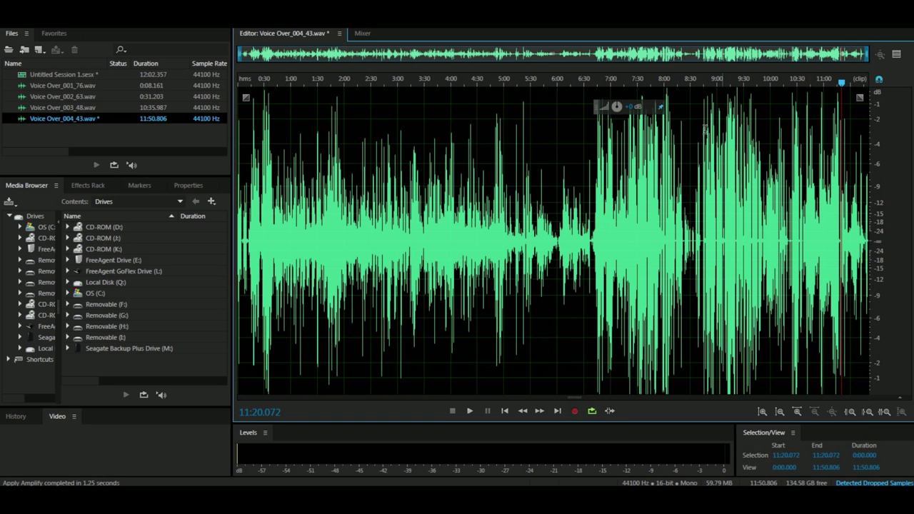
double_click(477, 257)
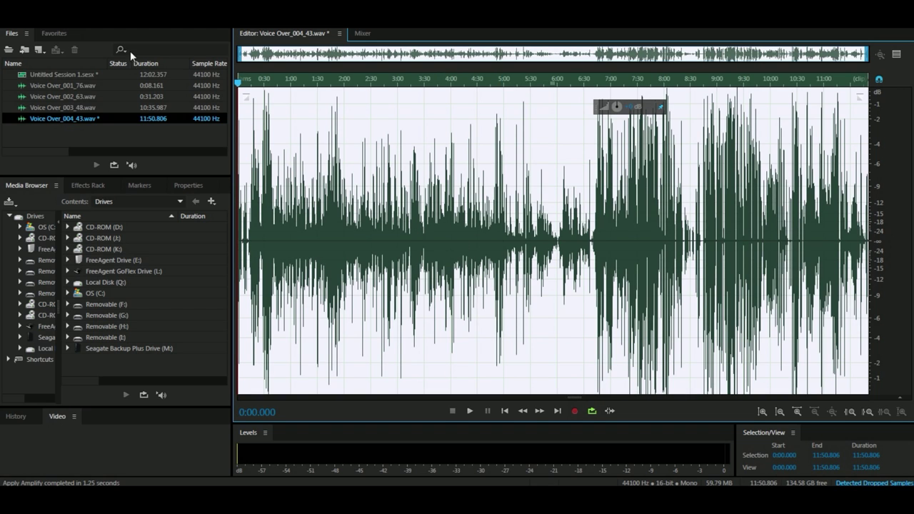
left_click(111, 21)
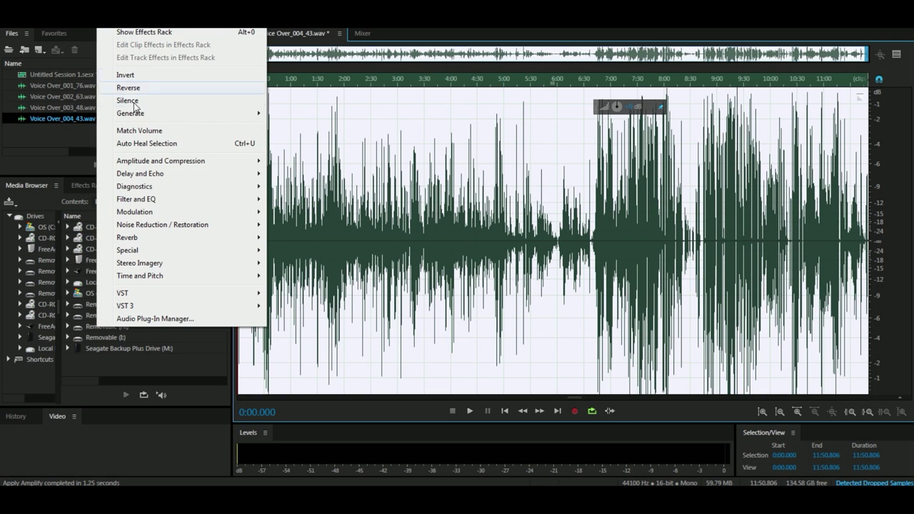
mouse_move(165, 171)
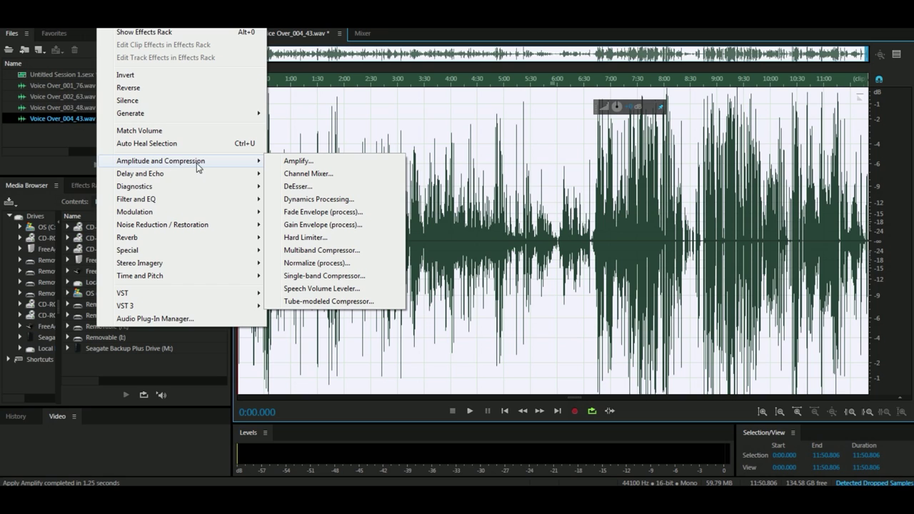
left_click(332, 238)
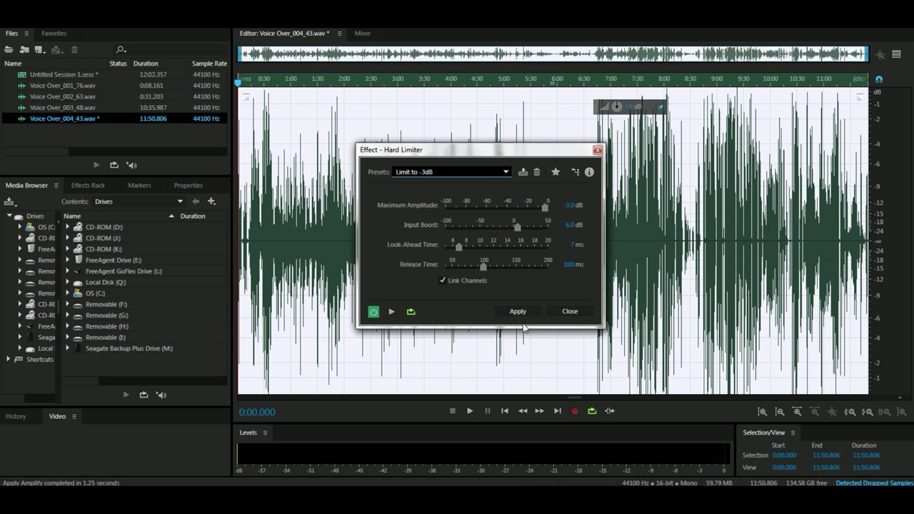
left_click(518, 310)
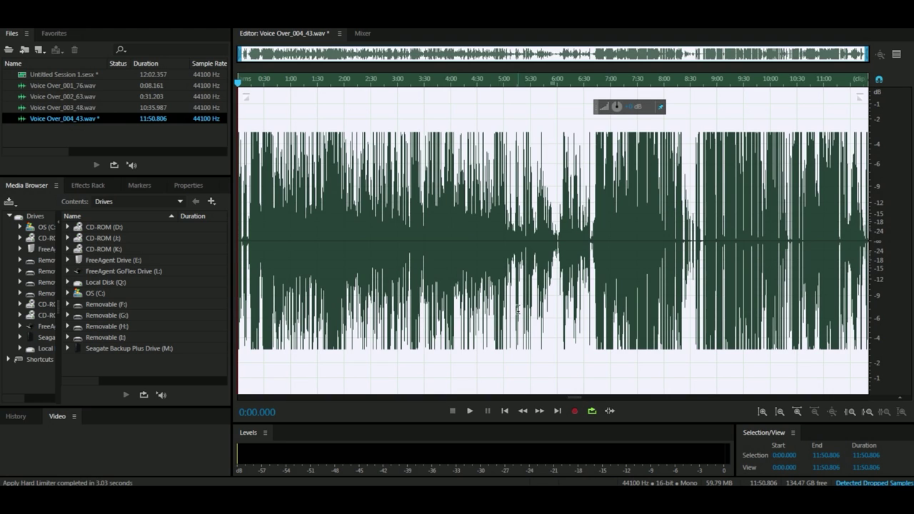
left_click_drag(616, 106, 581, 154)
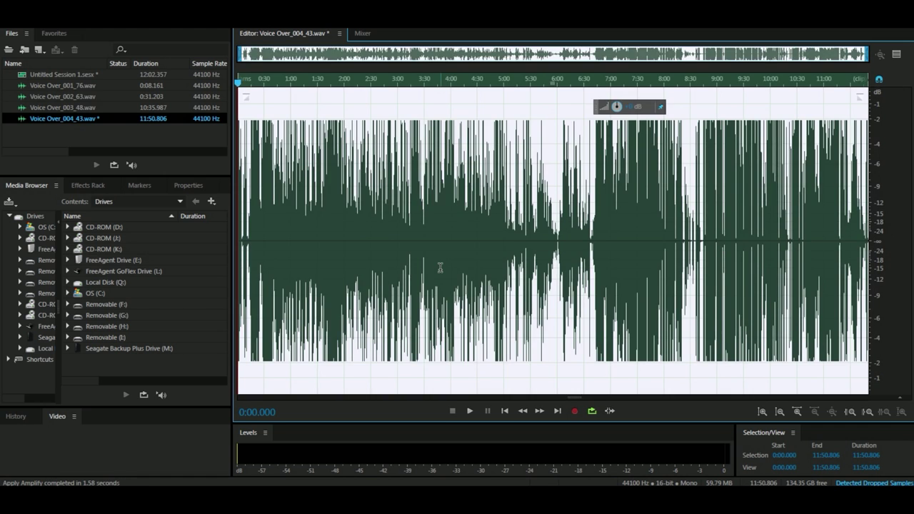
Step: Play back part of the louder voice-over, then return to the multitrack session
left_click(440, 267)
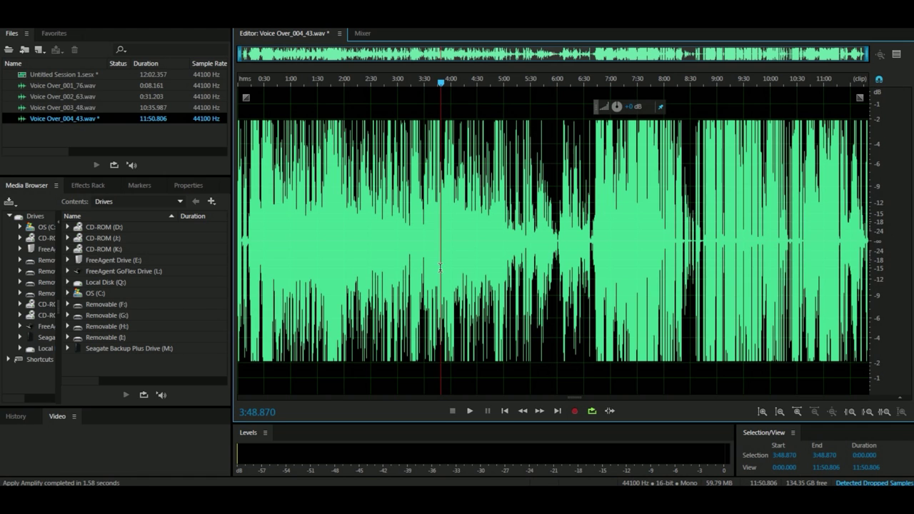
left_click(469, 413)
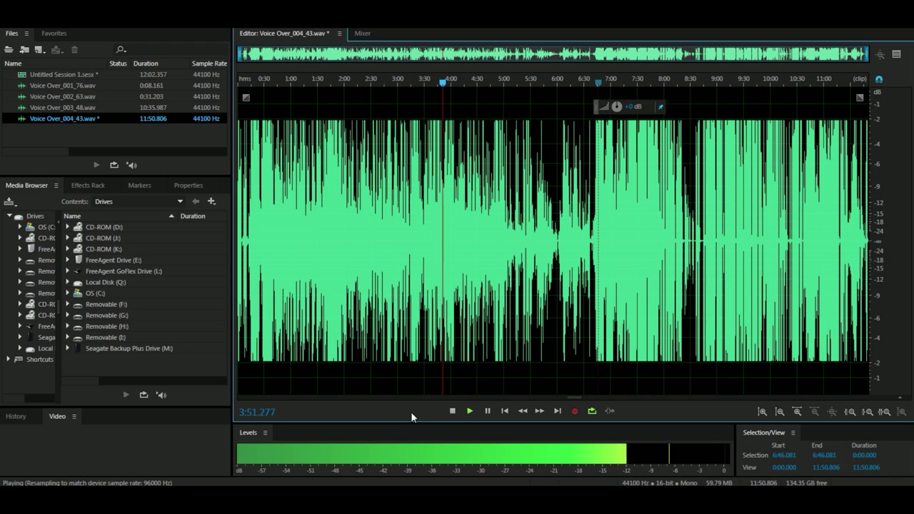
left_click(451, 413)
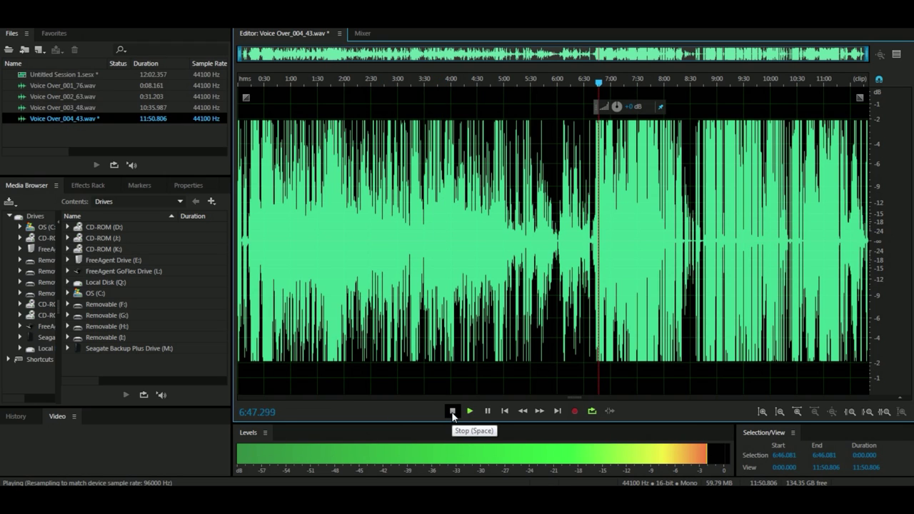
left_click(452, 411)
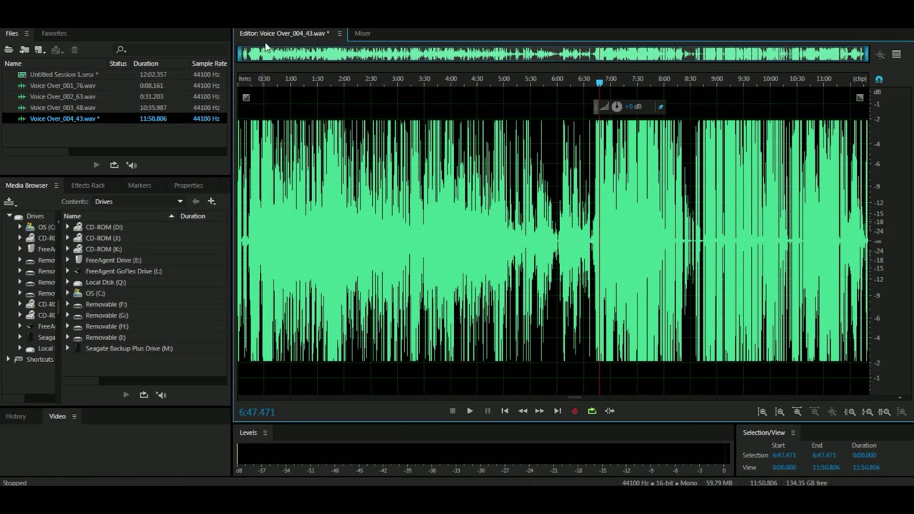
left_click(171, 14)
left_click(203, 45)
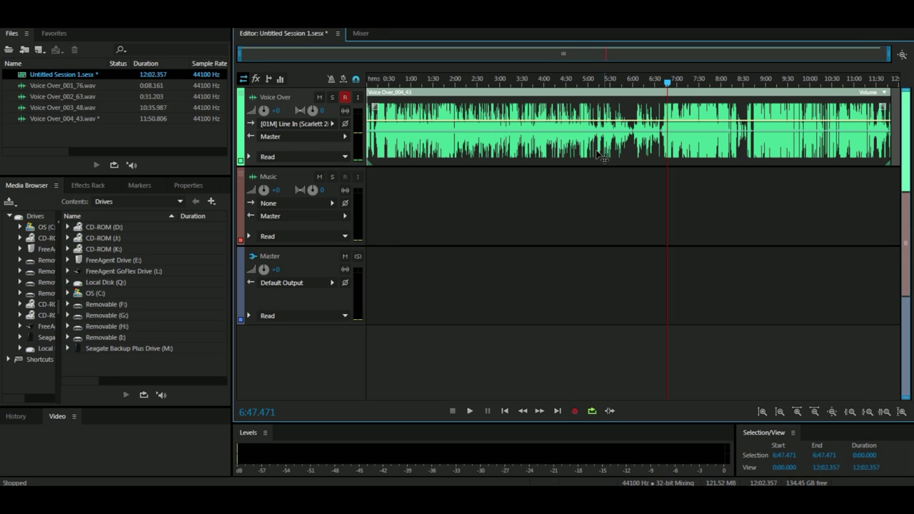
Step: Rewind to the session start and export a multitrack mixdown of the entire session
left_click(502, 411)
left_click(12, 15)
mouse_move(42, 243)
mouse_move(297, 285)
left_click(464, 299)
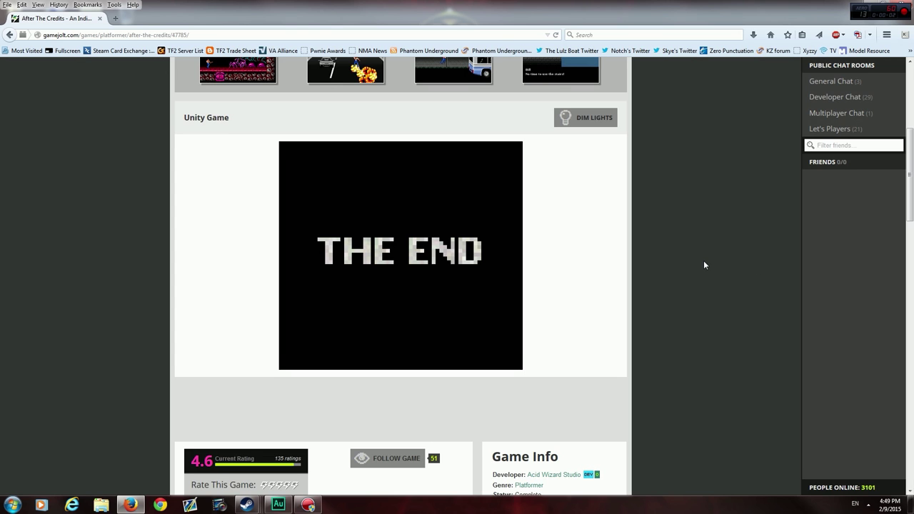
Step: Scroll up and down through the After The Credits page on Game Jolt
scroll(703, 260, "down", 2)
scroll(702, 252, "up", 3)
scroll(700, 250, "up", 3)
scroll(700, 250, "down", 3)
scroll(700, 250, "up", 2)
scroll(700, 250, "down", 10)
scroll(700, 250, "up", 5)
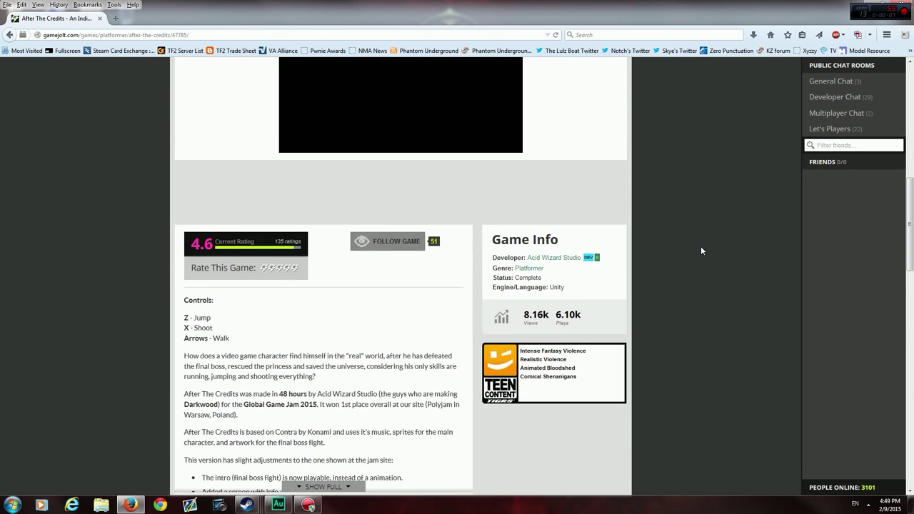
scroll(719, 202, "up", 5)
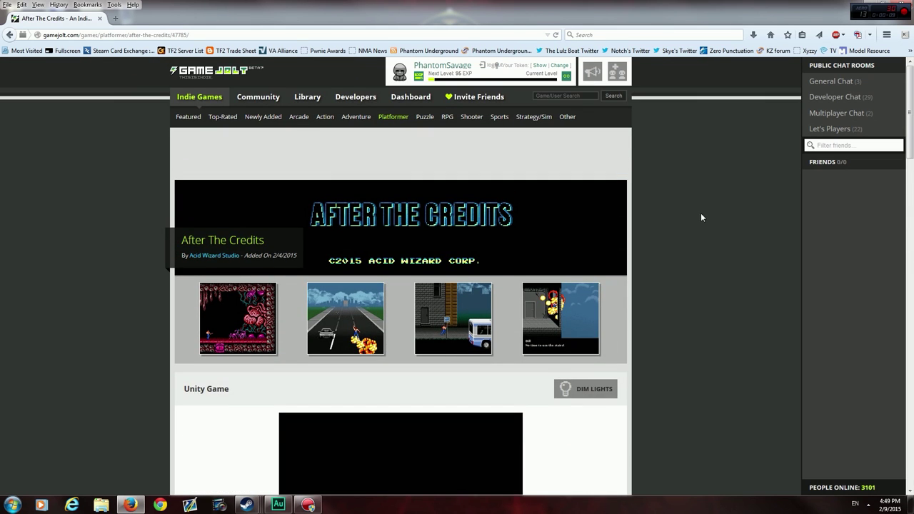
scroll(707, 216, "down", 8)
scroll(718, 216, "down", 6)
scroll(714, 214, "down", 1)
scroll(700, 207, "up", 5)
scroll(689, 196, "up", 5)
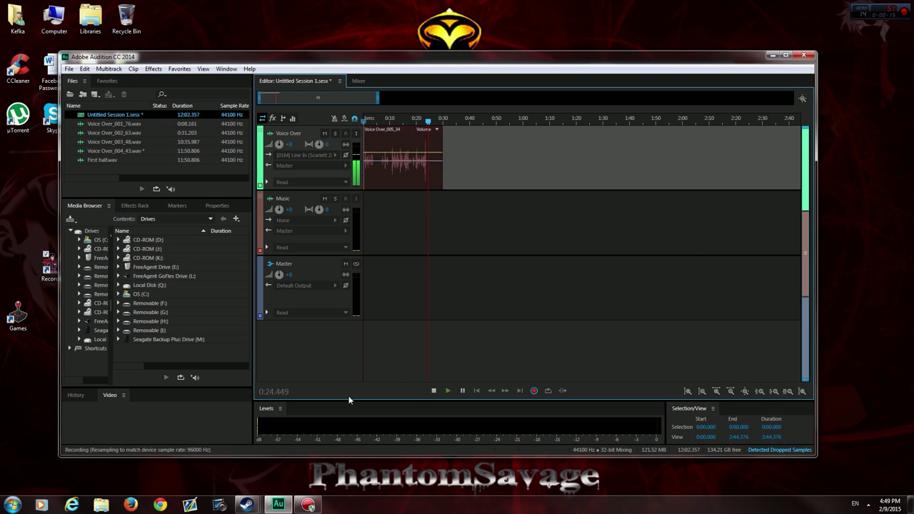
scroll(514, 236, "down", 1)
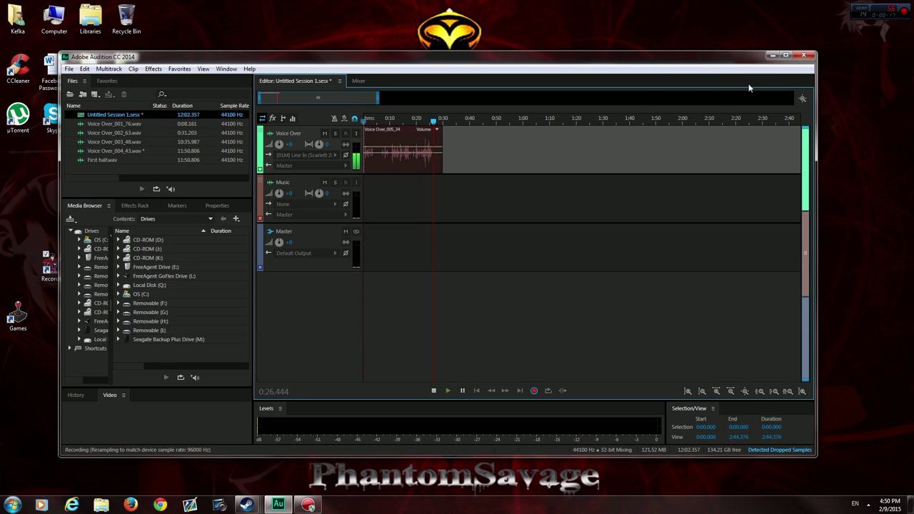
Step: Minimize Audition, the Action! recorder and the Steam library to reach the bare desktop
left_click(772, 55)
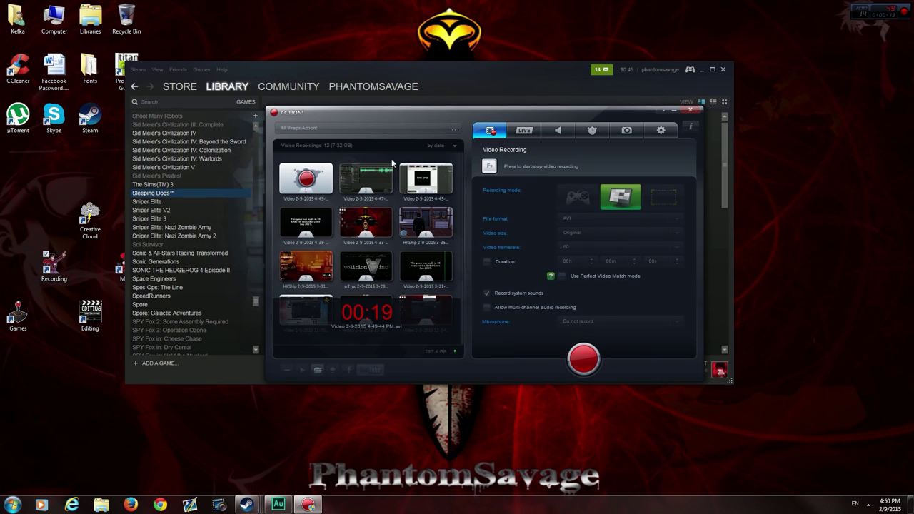
left_click(661, 112)
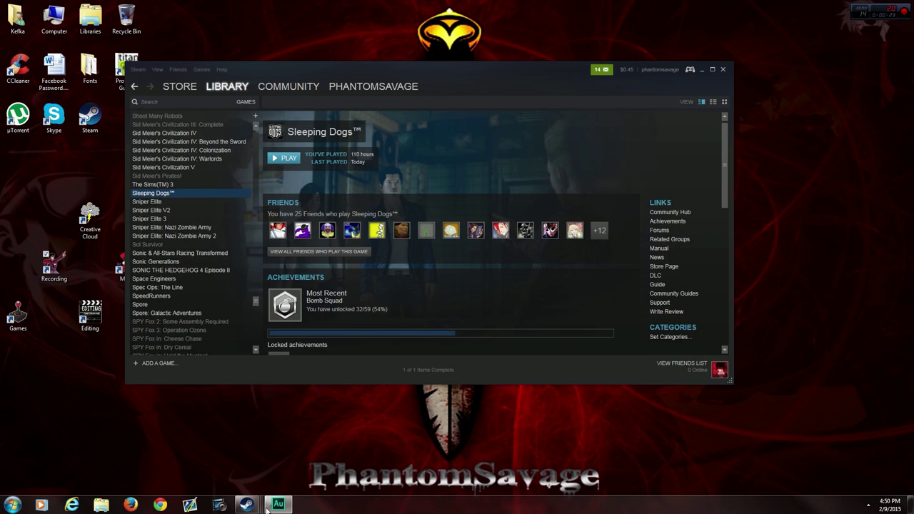
left_click(701, 71)
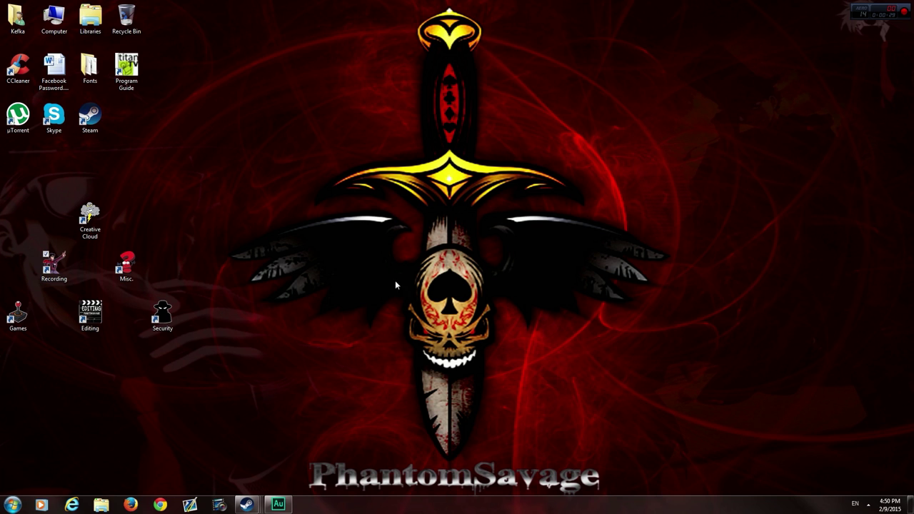
left_click(163, 314)
Step: Open the Cloud shortcuts folder and select the Adobe Premiere Pro shortcut
left_click(271, 245)
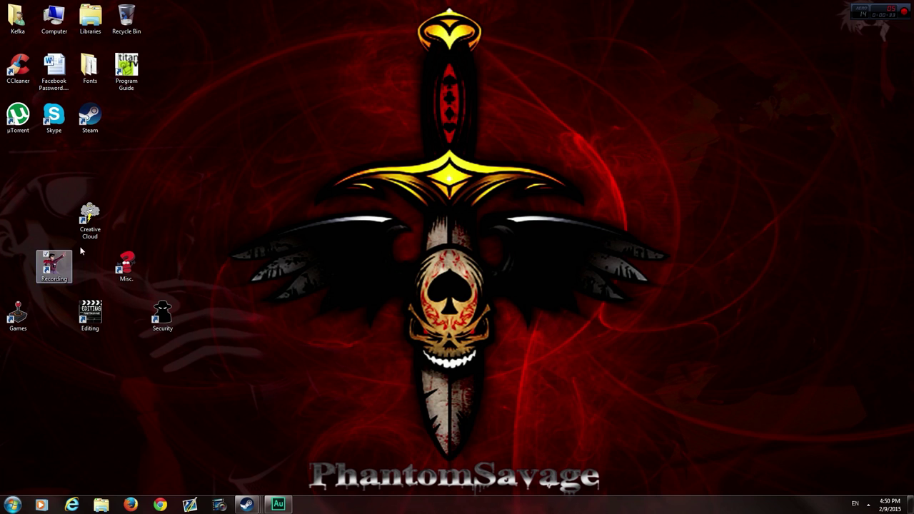
double_click(91, 216)
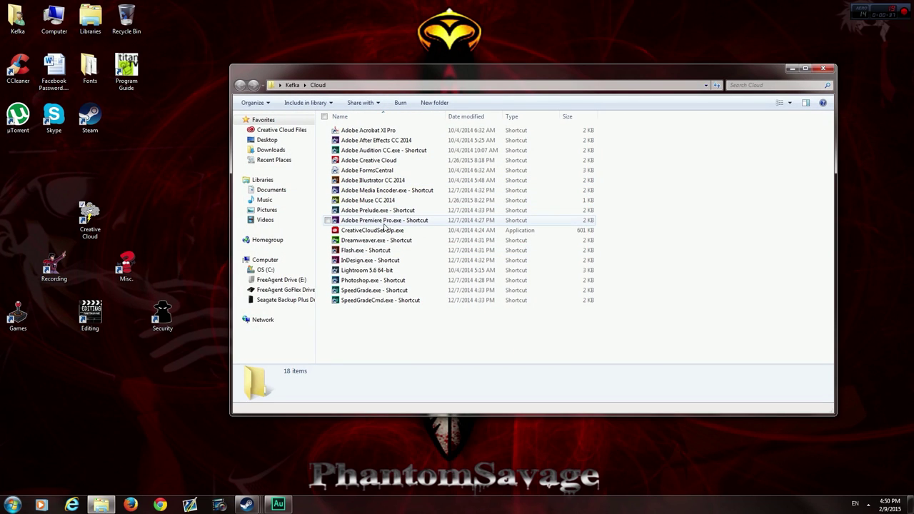
left_click(381, 222)
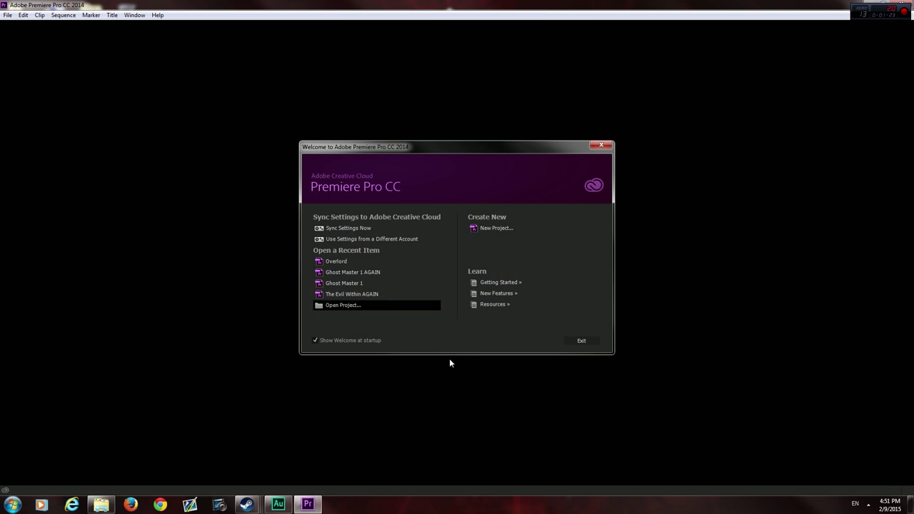
Step: Create a new project named 'How do I record', keeping the L:\TEMP LP STUFF location
left_click(507, 230)
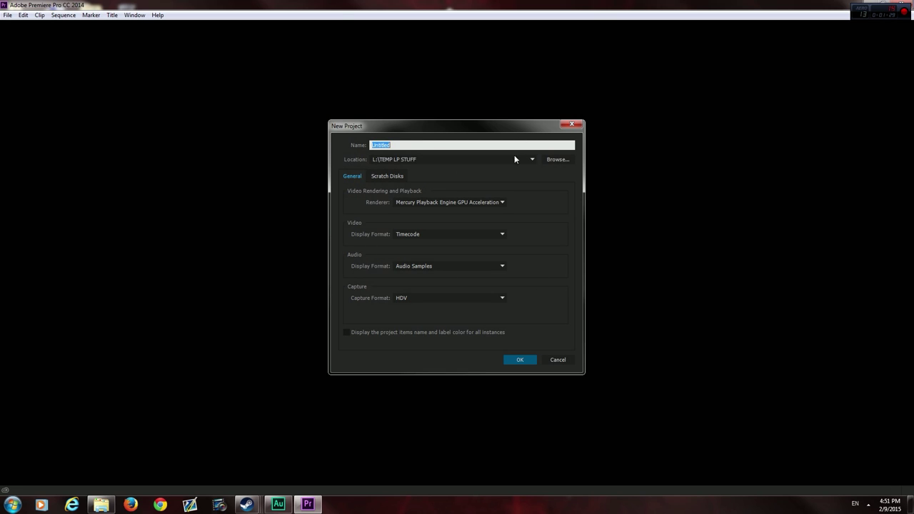
type("How do I record")
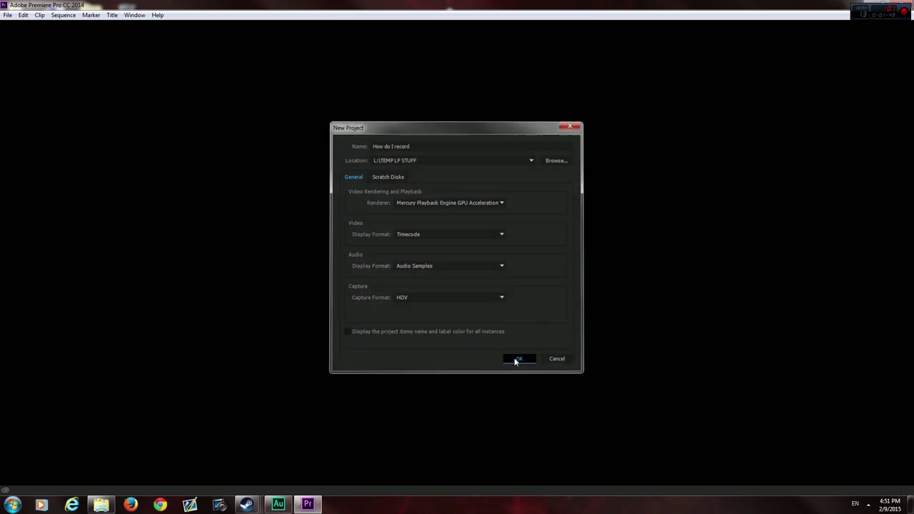
left_click(515, 360)
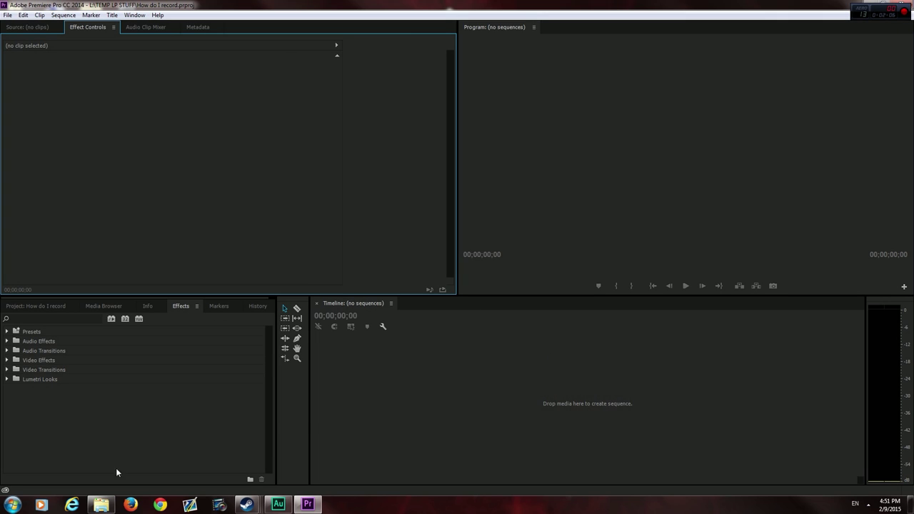
Step: Restore Explorer, jump to the My Documents folder from address history and open My Music
left_click(100, 504)
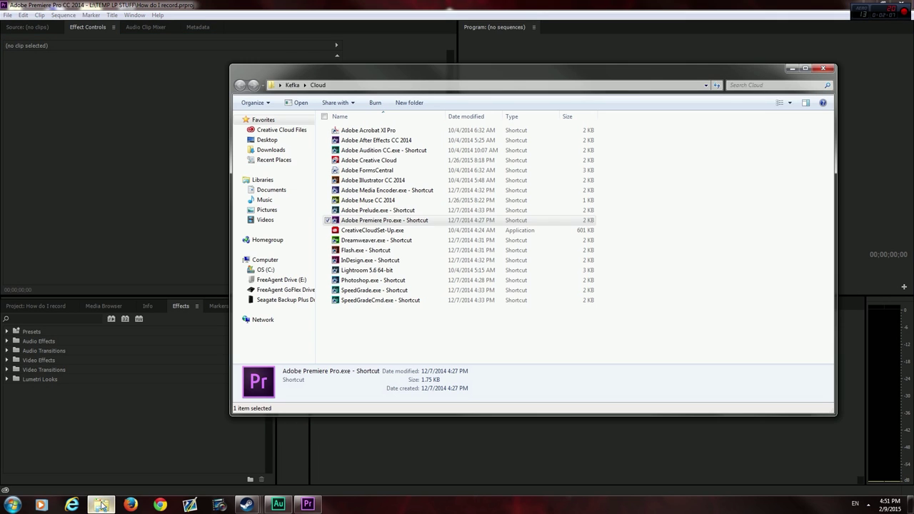
left_click(707, 85)
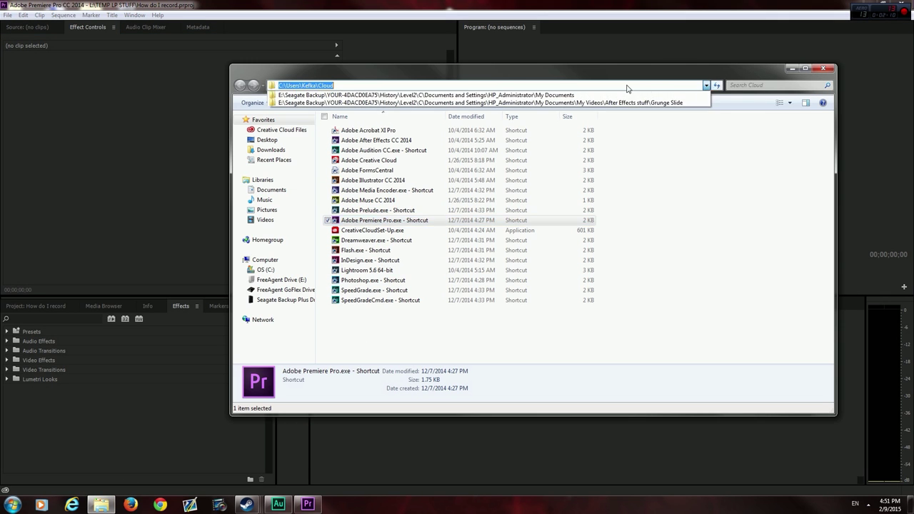
left_click(572, 93)
left_click(464, 312)
scroll(463, 313, "down", 3)
scroll(464, 312, "down", 2)
scroll(466, 314, "down", 1)
double_click(364, 229)
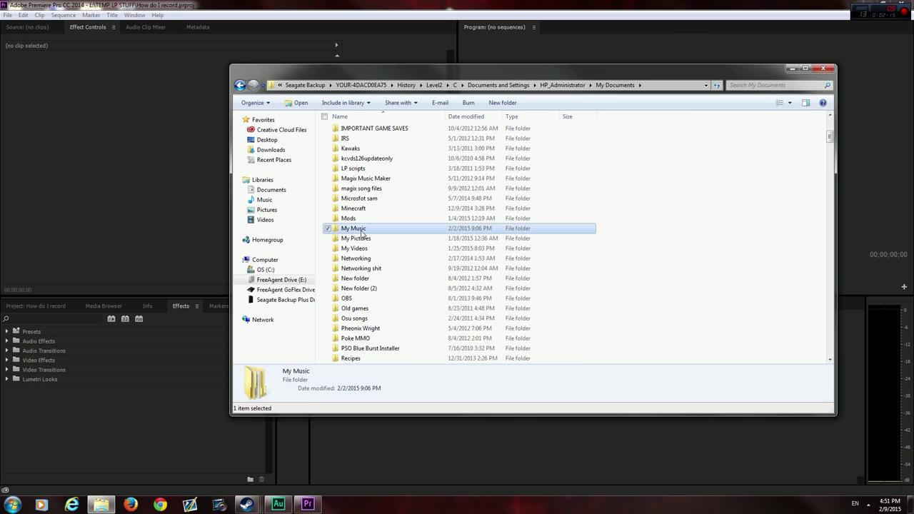
Step: Open Random Play > How Do I record and select First half.wav
scroll(425, 289, "down", 2)
scroll(420, 300, "down", 2)
scroll(421, 300, "down", 2)
scroll(421, 300, "down", 3)
scroll(420, 300, "down", 3)
scroll(420, 300, "down", 1)
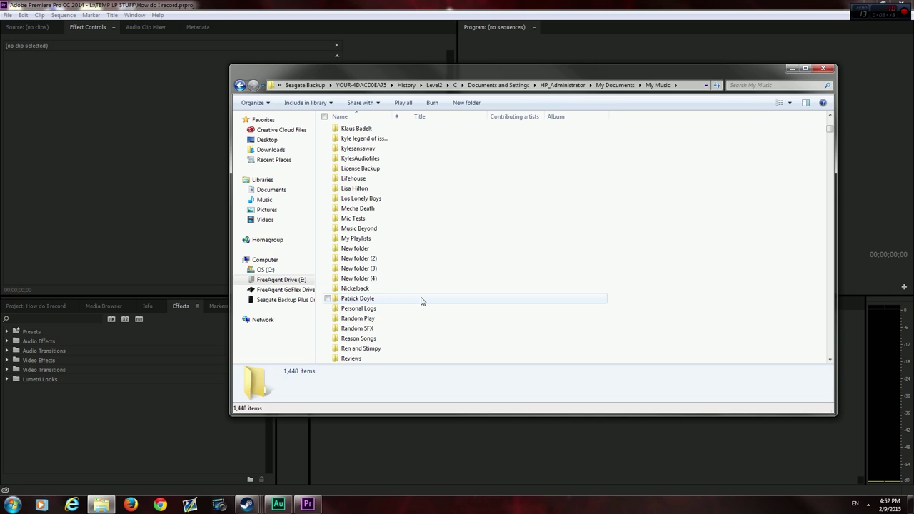
double_click(365, 319)
scroll(391, 307, "down", 1)
scroll(391, 308, "down", 2)
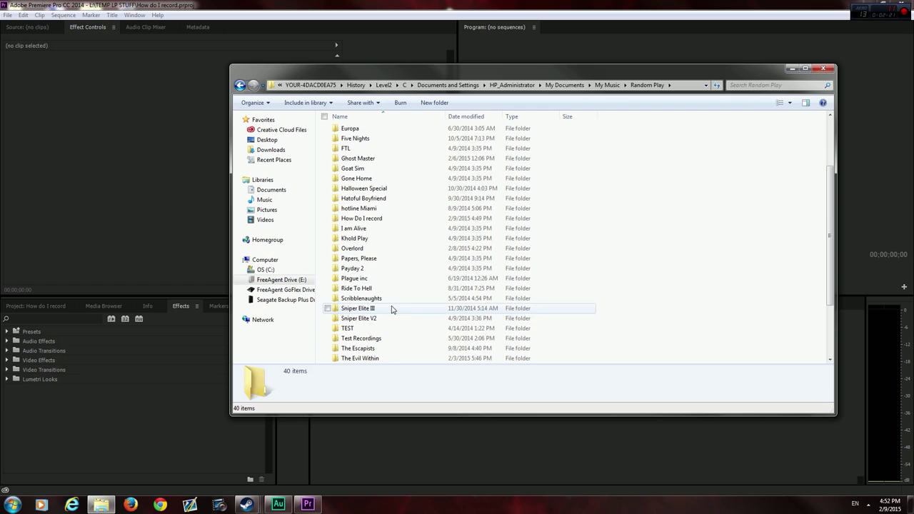
double_click(383, 218)
left_click(378, 140)
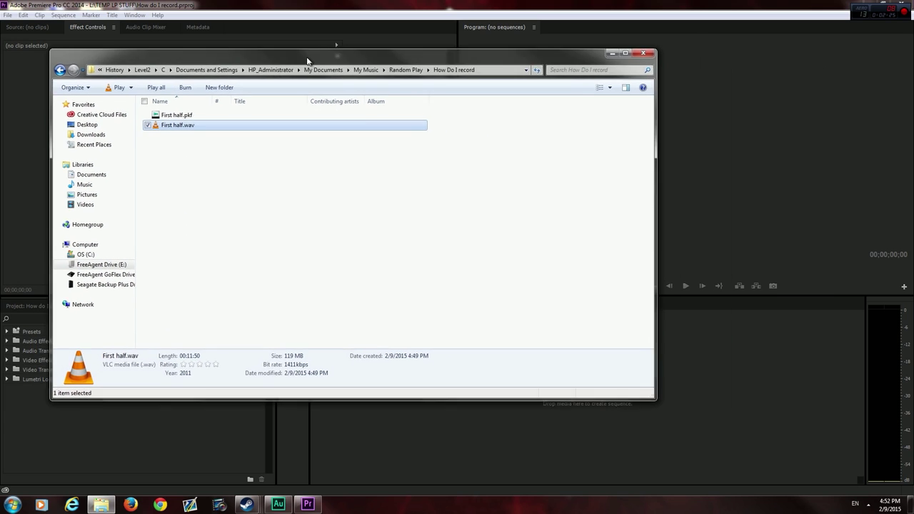
left_click_drag(485, 76, 242, 73)
Step: Drop First half.wav onto the empty timeline to create a First half sequence on A1
left_click_drag(109, 138, 711, 433)
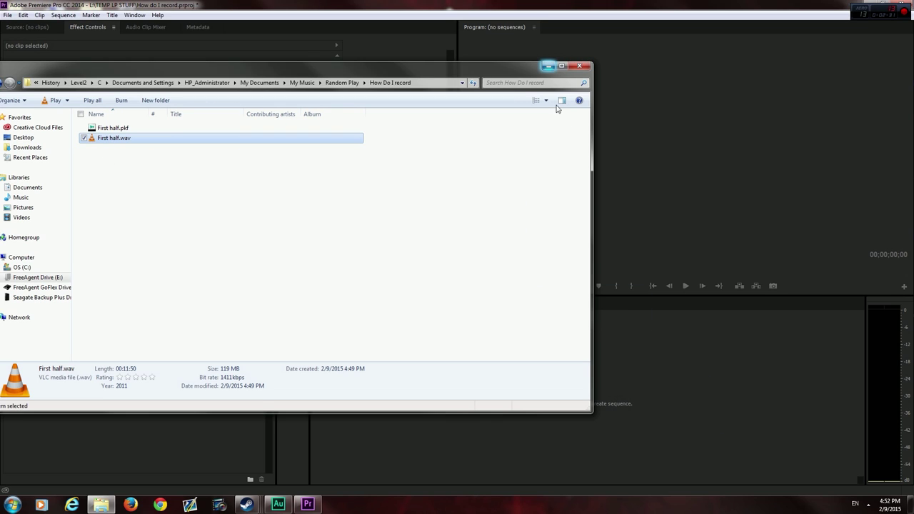
left_click(547, 67)
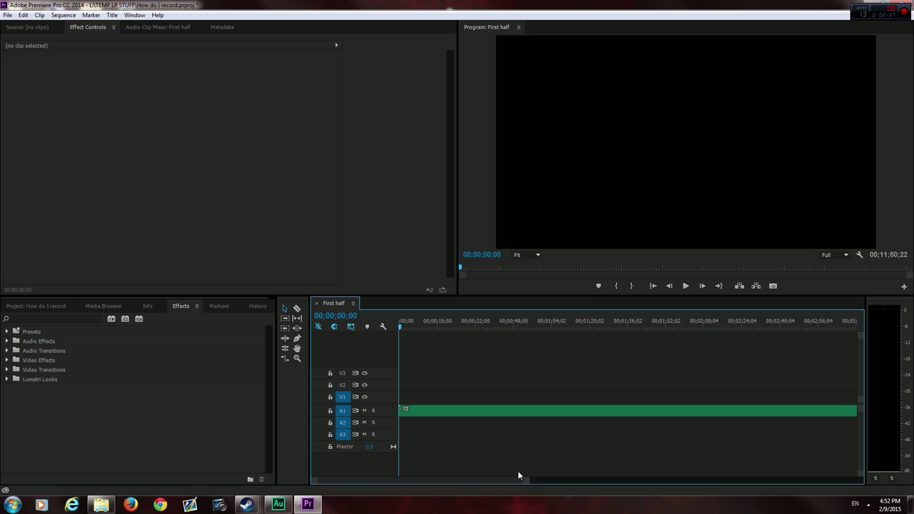
mouse_move(106, 505)
left_click(95, 453)
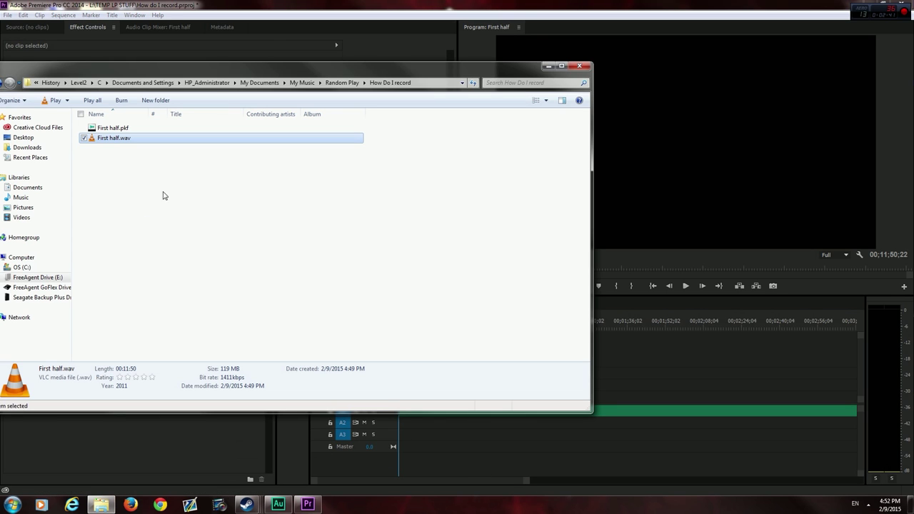
left_click_drag(318, 69, 469, 58)
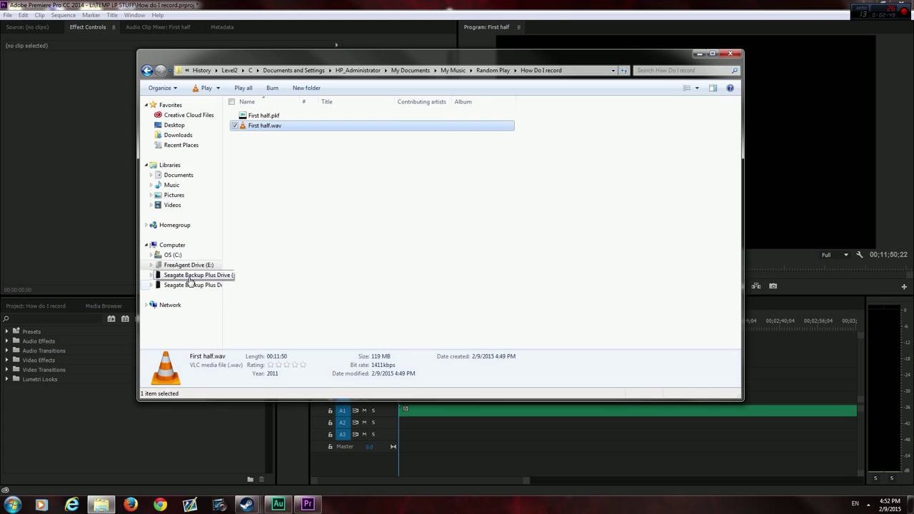
left_click(190, 277)
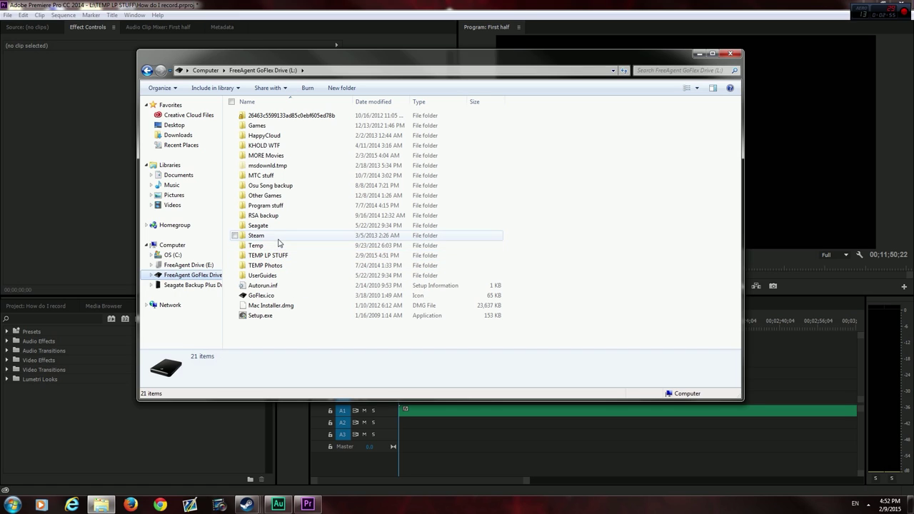
Step: Open the Fraps > Action! captures folder on Seagate Backup Plus Drive (M:)
left_click(184, 286)
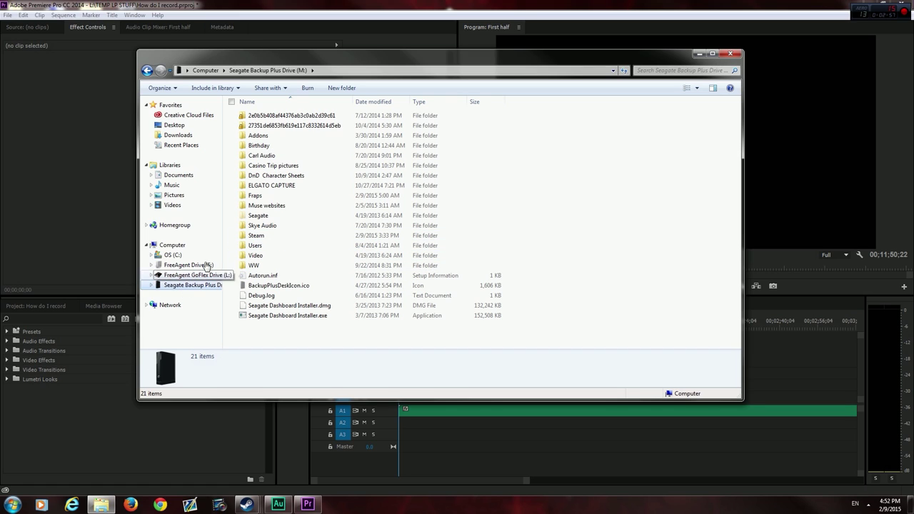
double_click(257, 196)
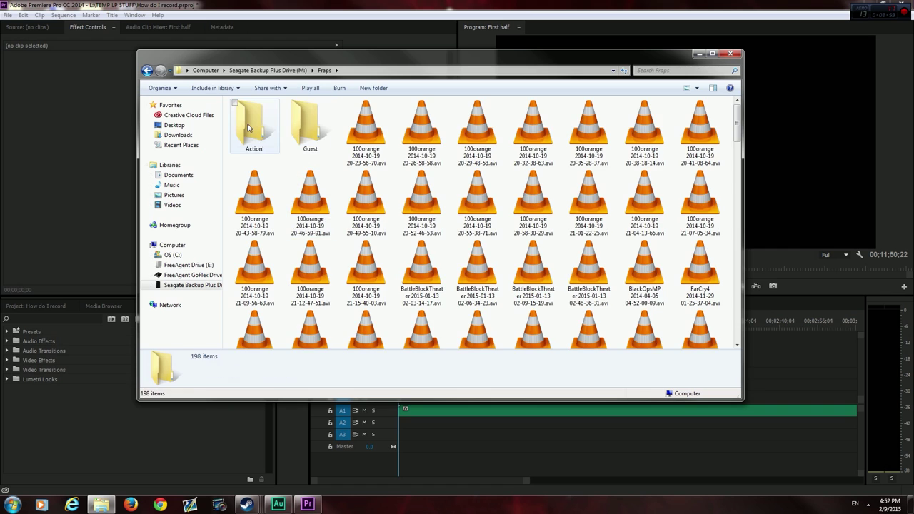
double_click(254, 125)
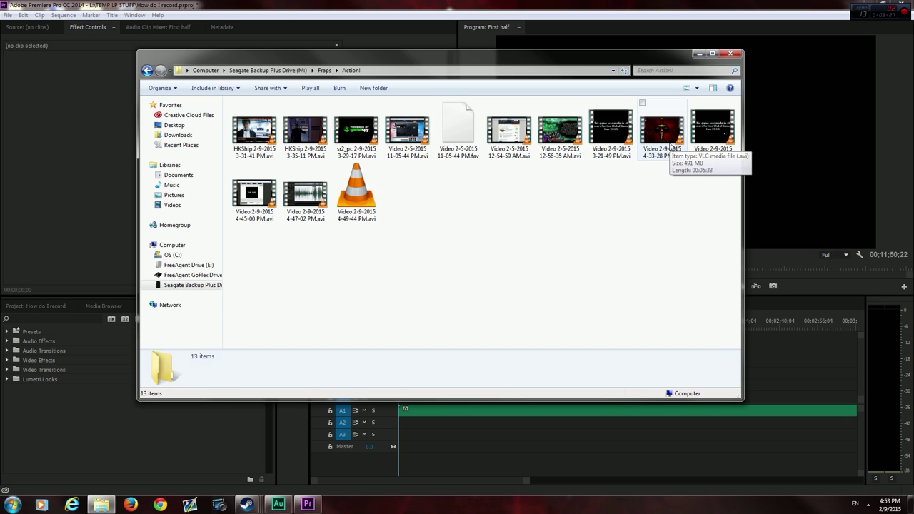
left_click_drag(619, 60, 390, 65)
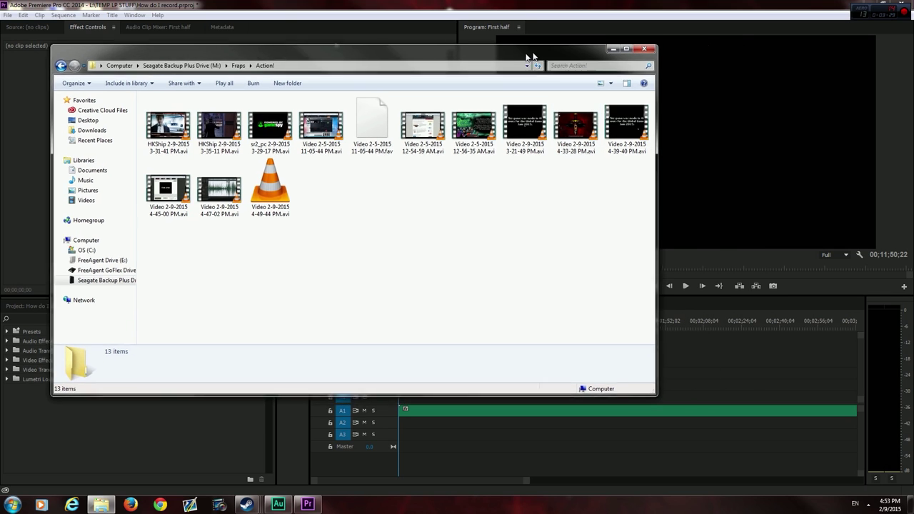
left_click_drag(435, 144, 548, 365)
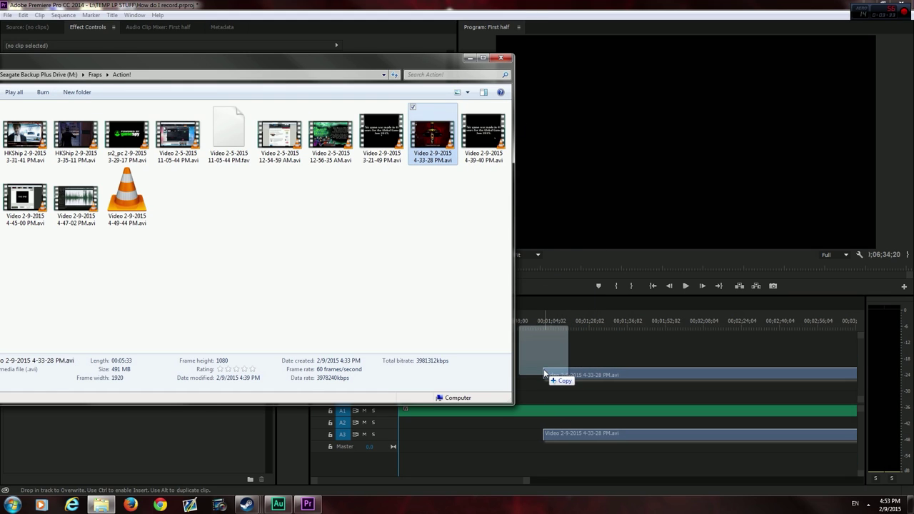
left_click_drag(549, 366, 539, 379)
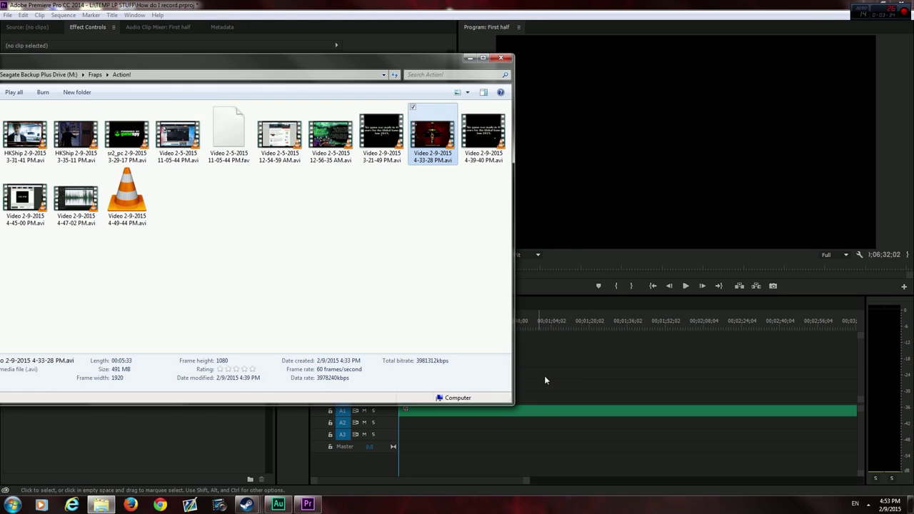
left_click(585, 390)
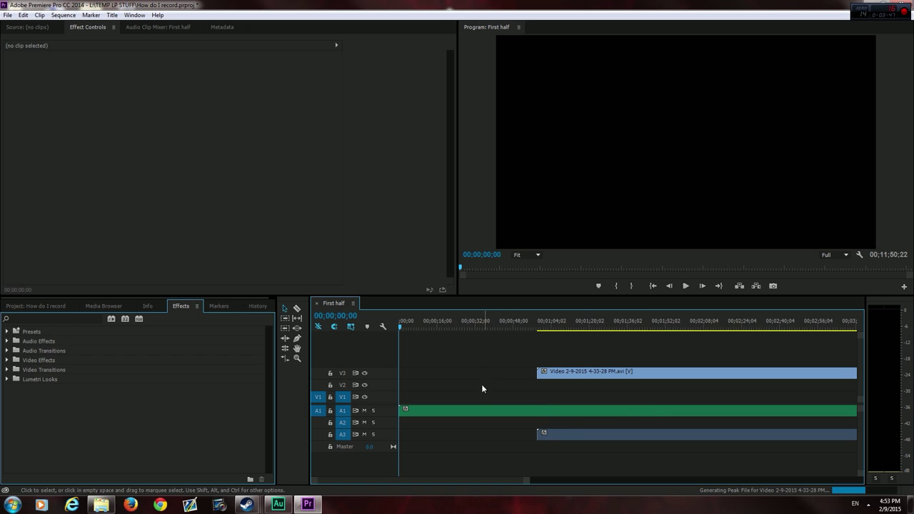
left_click(544, 433)
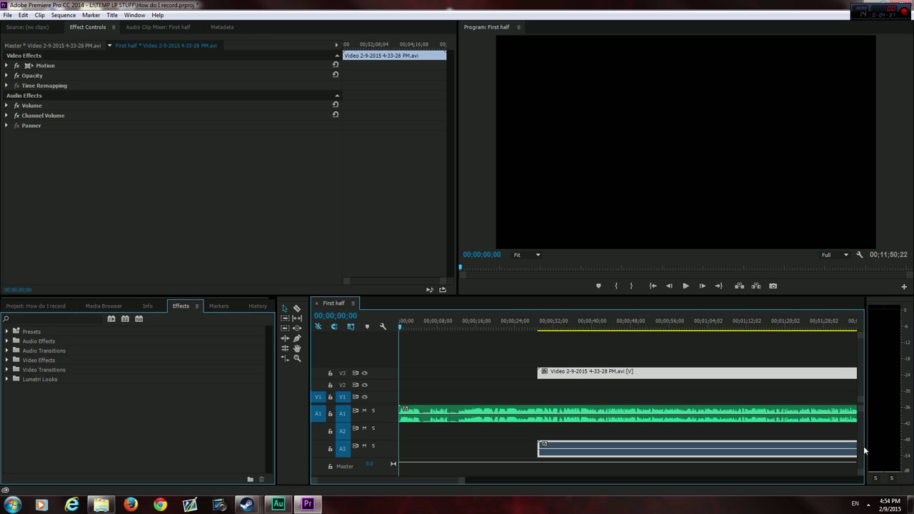
Step: Enlarge the A1–A3 audio tracks to show waveforms, then play the voice-over to check it
left_click_drag(859, 410, 860, 422)
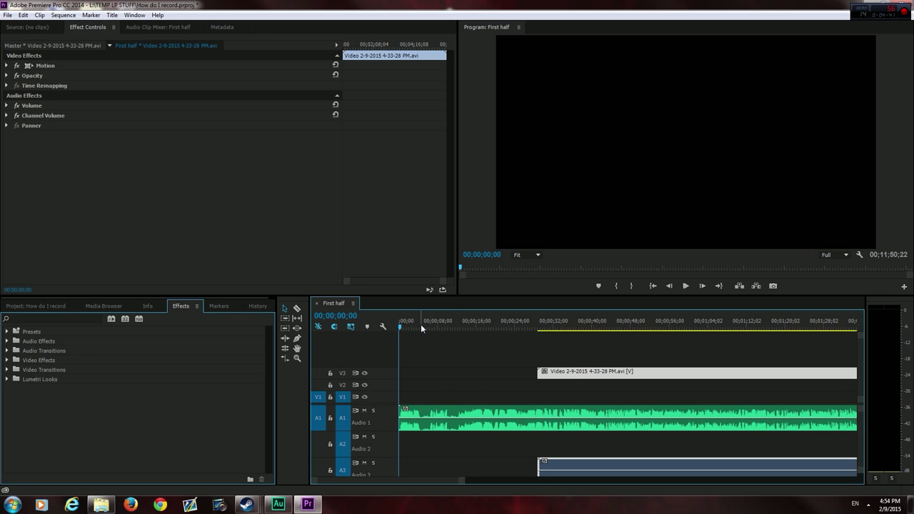
left_click_drag(420, 324, 428, 328)
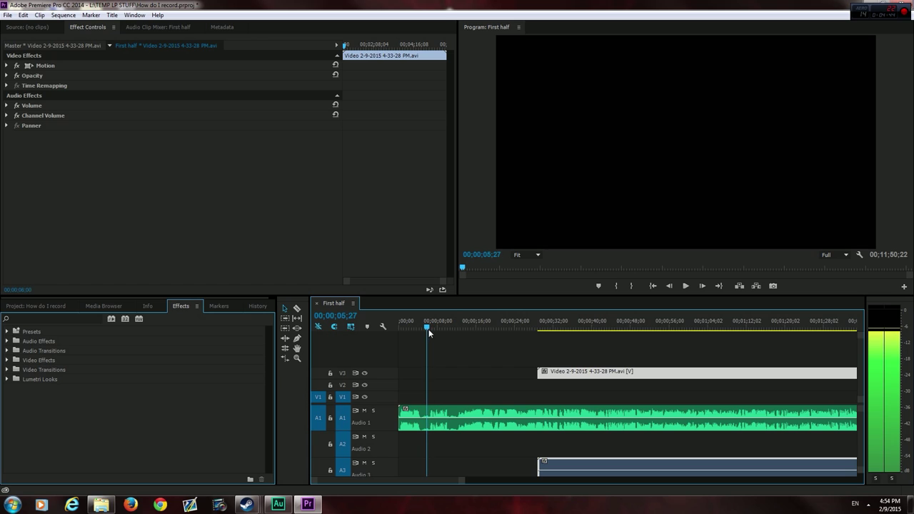
left_click(685, 287)
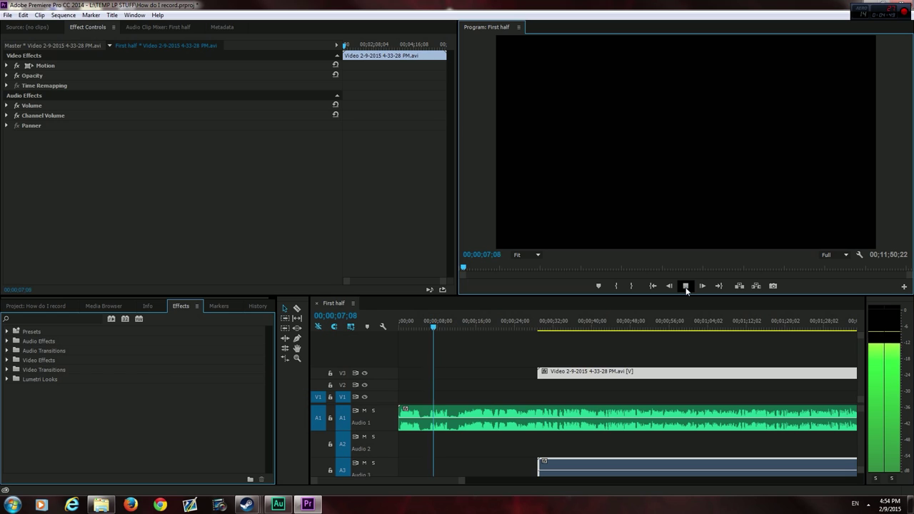
left_click(685, 287)
Step: Move the gameplay clip earlier in the sequence and down onto track V1
left_click_drag(464, 479, 429, 480)
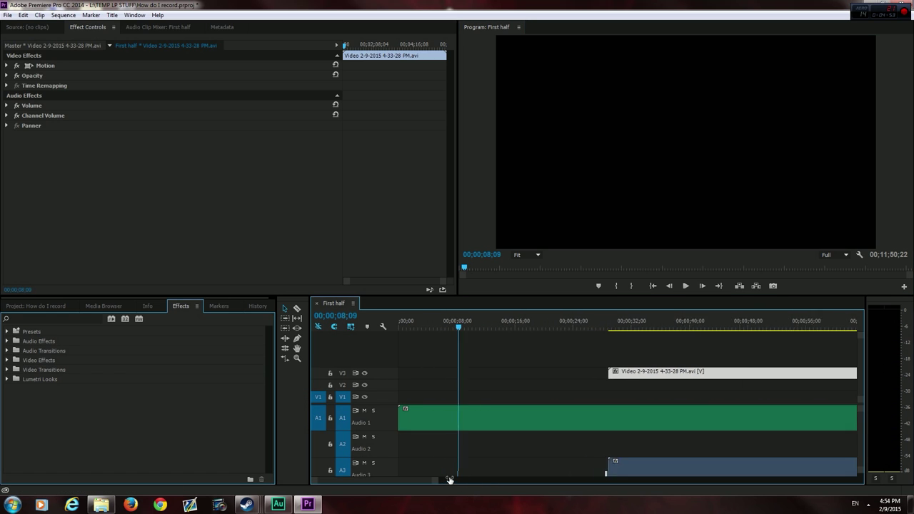
left_click_drag(712, 376, 560, 379)
left_click_drag(573, 460, 574, 448)
left_click_drag(553, 374, 548, 400)
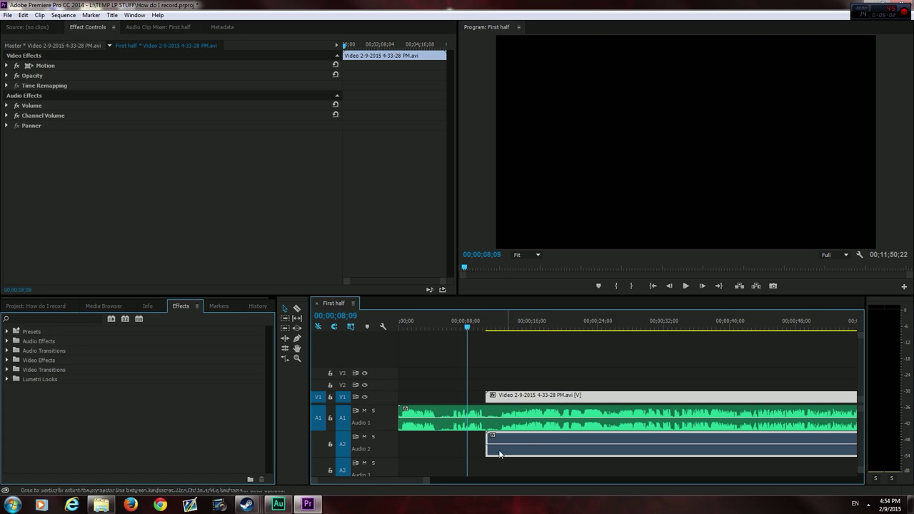
left_click_drag(428, 481, 409, 477)
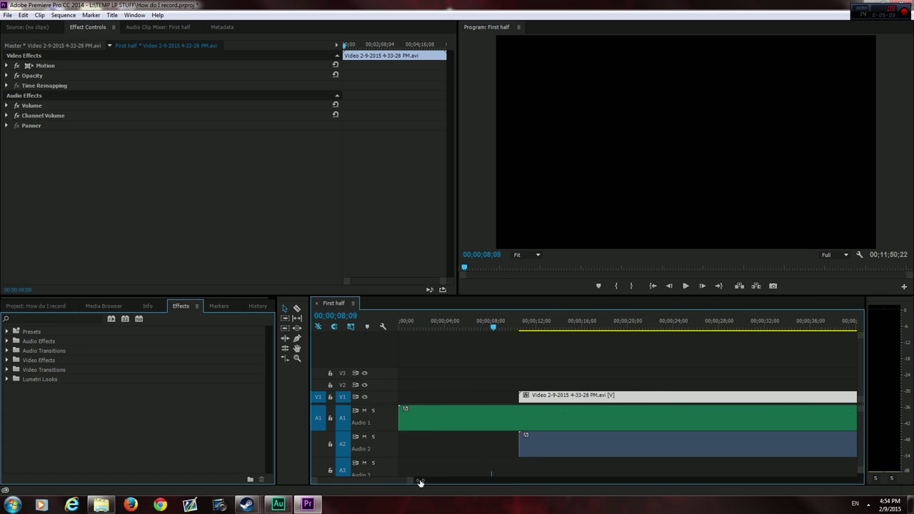
Step: Make the gameplay clip start at the playhead near 00;00;08;04
left_click_drag(564, 325, 542, 326)
left_click(680, 283)
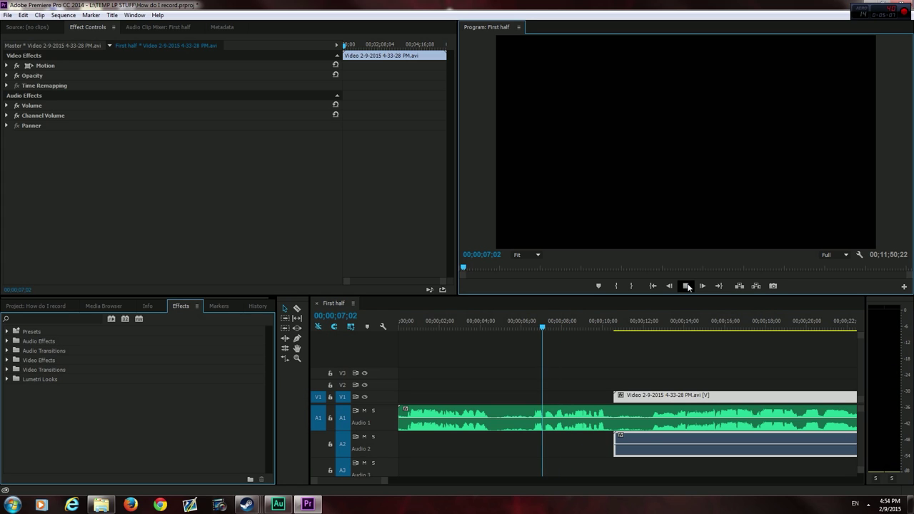
left_click(680, 283)
left_click_drag(566, 323, 561, 328)
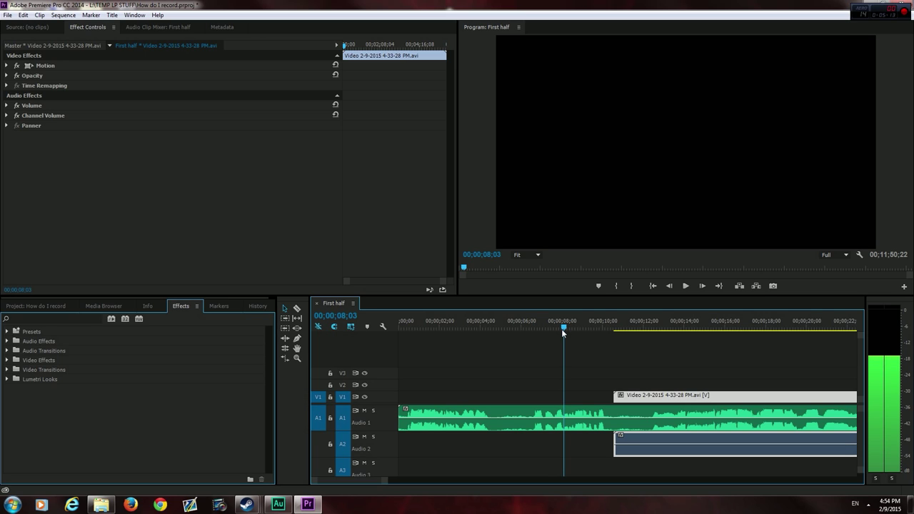
left_click_drag(561, 328, 563, 330)
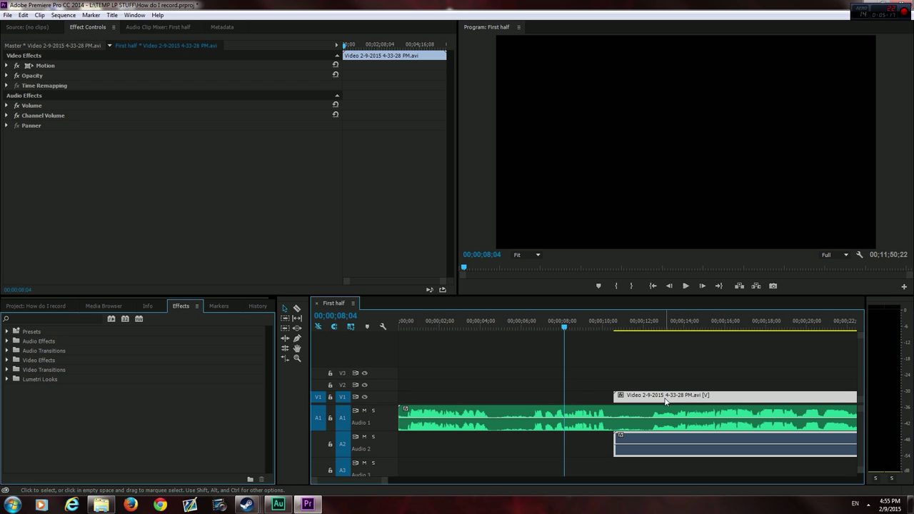
left_click_drag(665, 401, 615, 401)
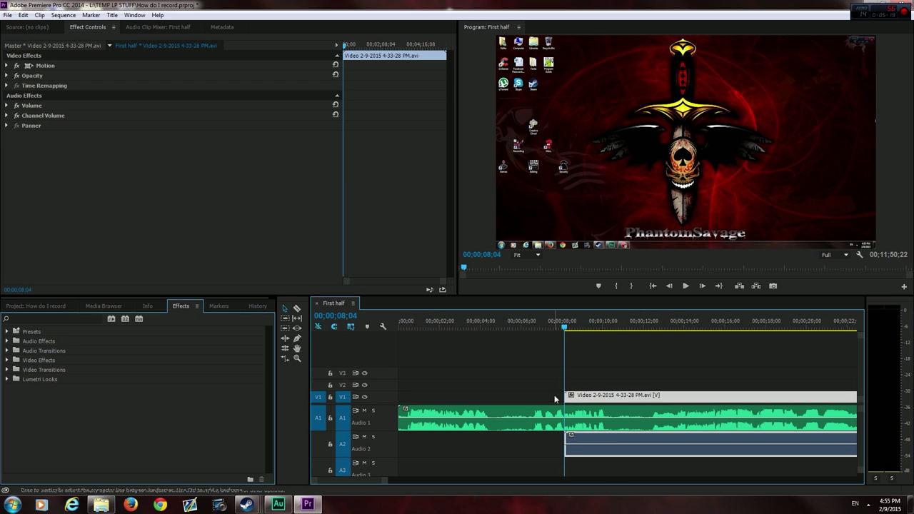
Step: Play the sequence from 00;00;06;00 to check the clip's start
left_click(562, 330)
left_click_drag(563, 330, 520, 330)
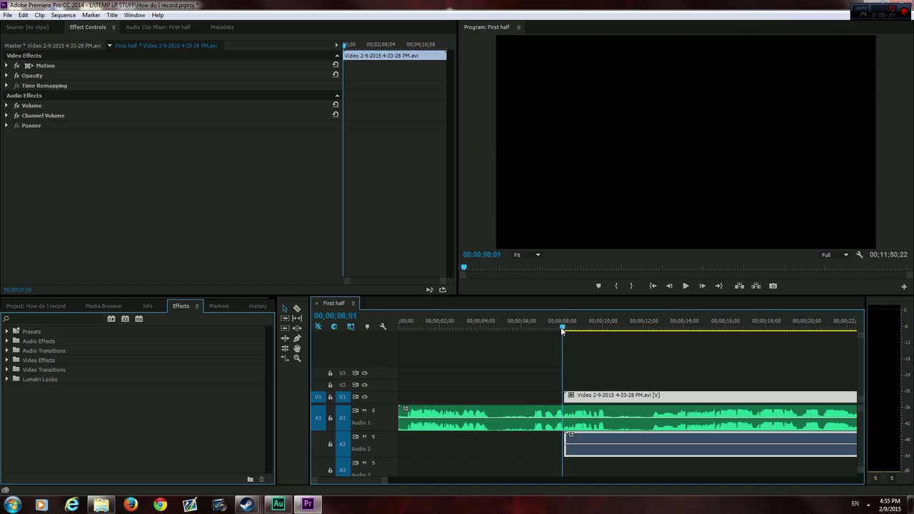
left_click(684, 286)
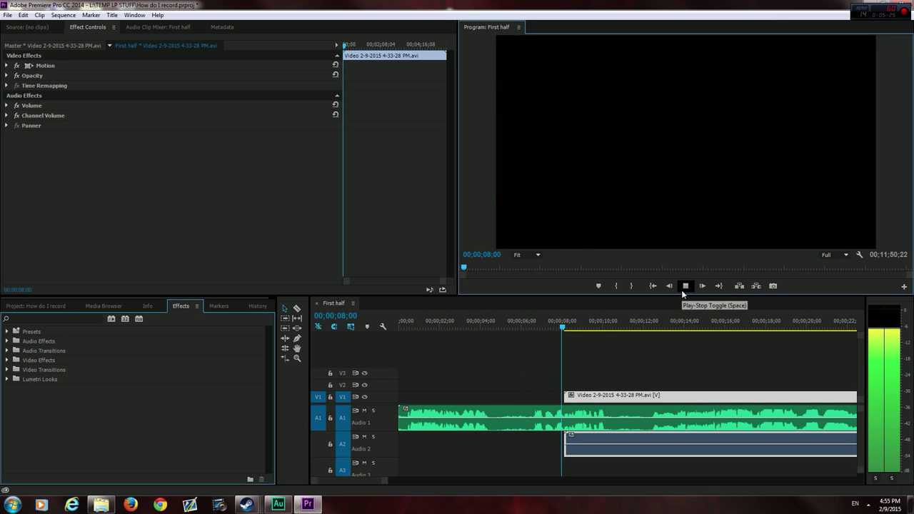
key("space")
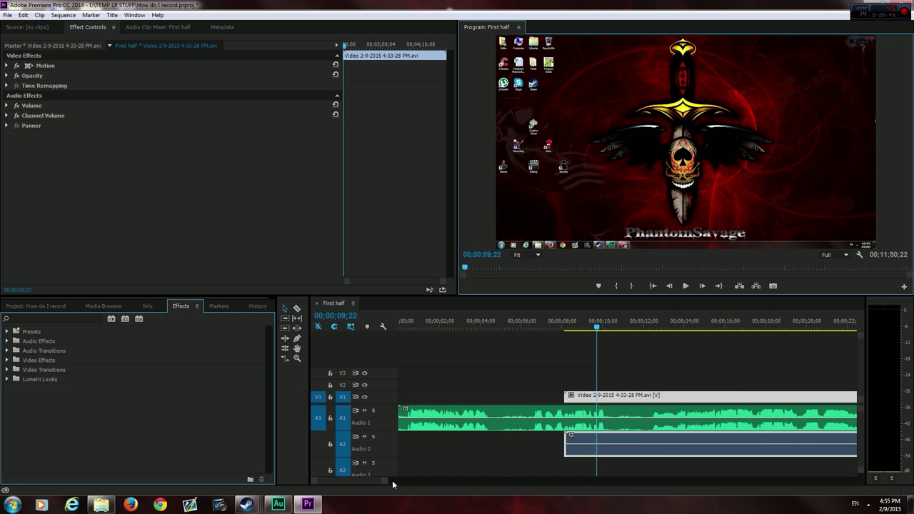
Step: Zoom the timeline out and scrub the playhead to about 00;06;23, where the next clip starts
left_click_drag(384, 481, 430, 484)
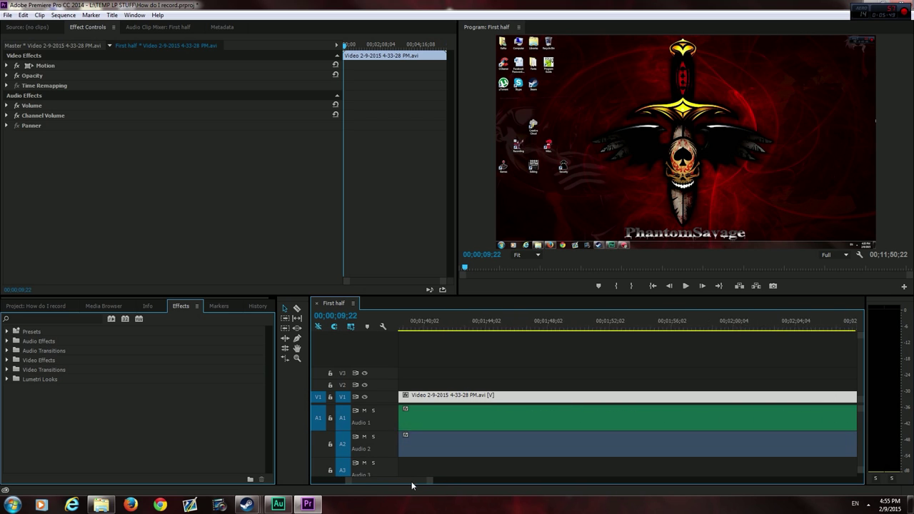
left_click_drag(430, 485, 493, 490)
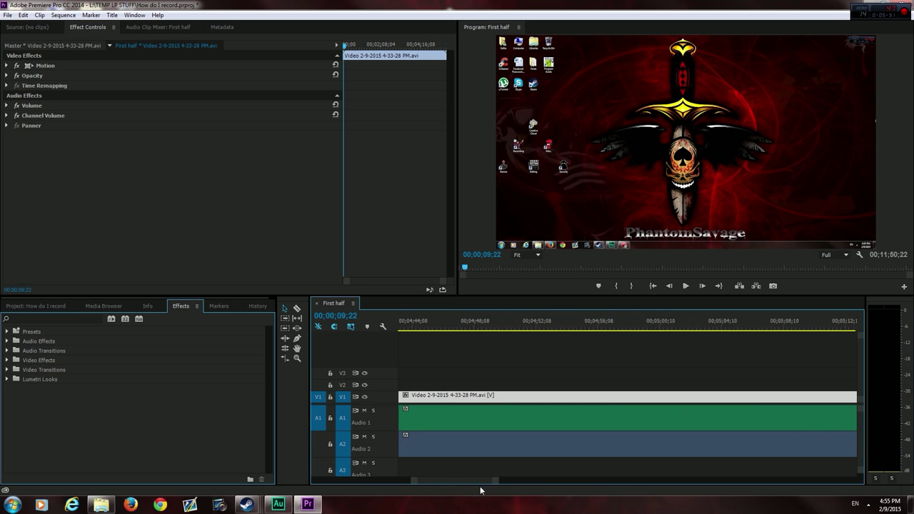
scroll(592, 409, "down", 2)
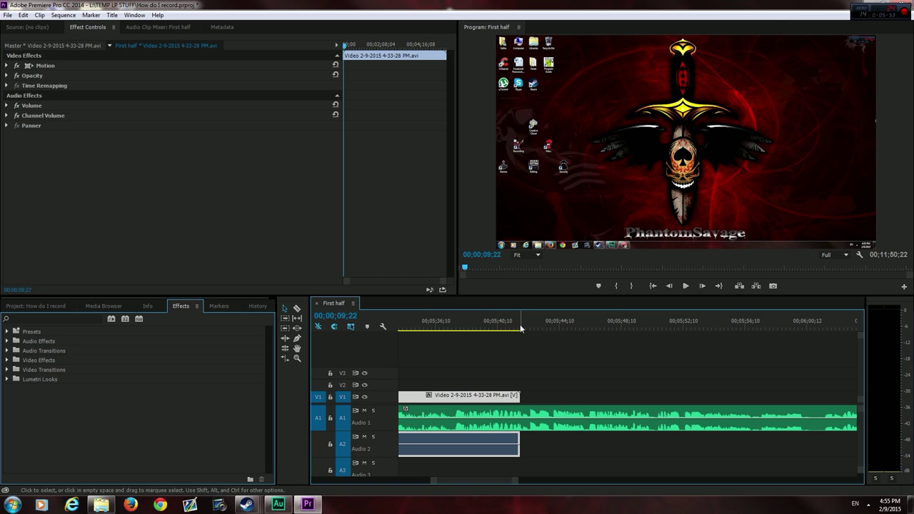
left_click_drag(520, 326, 583, 328)
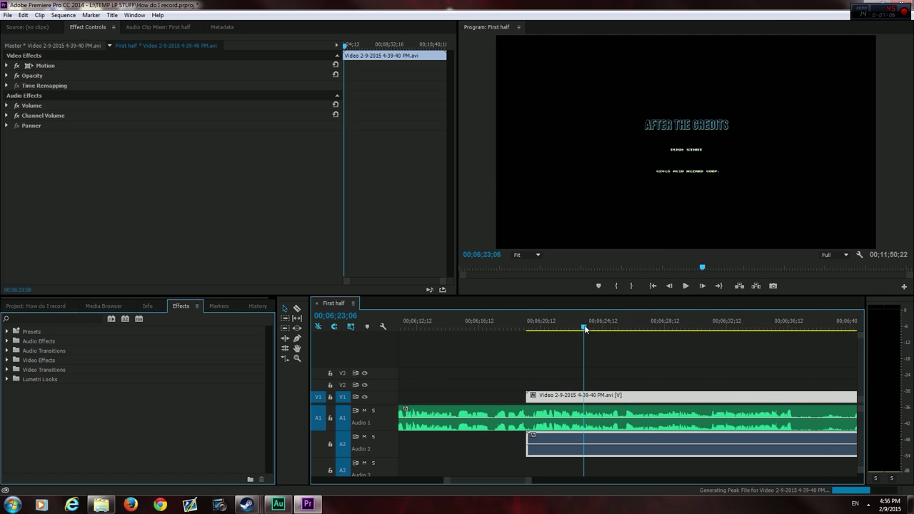
Step: Move the playhead through the second gameplay clip from about 00;06;32 to 00;07;41;25
left_click(721, 327)
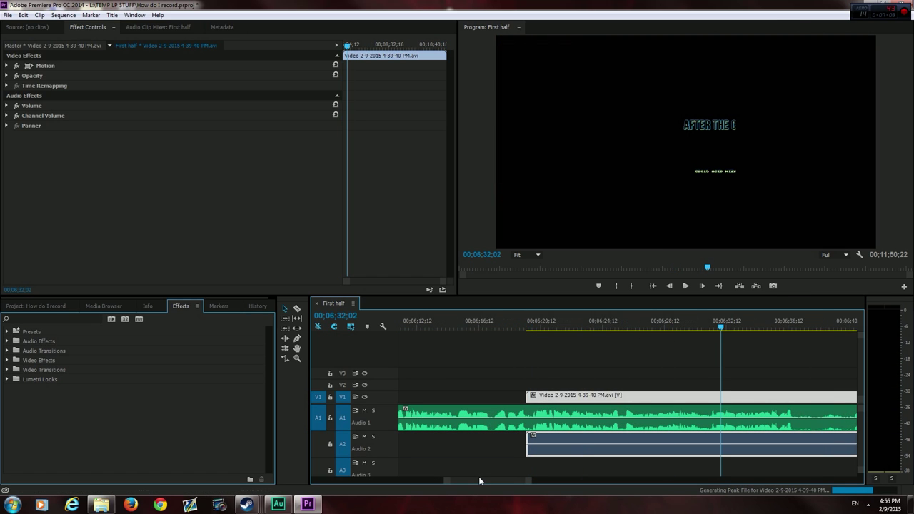
scroll(481, 478, "down", 5)
left_click(677, 327)
left_click_drag(678, 329, 685, 328)
left_click_drag(517, 476, 524, 477)
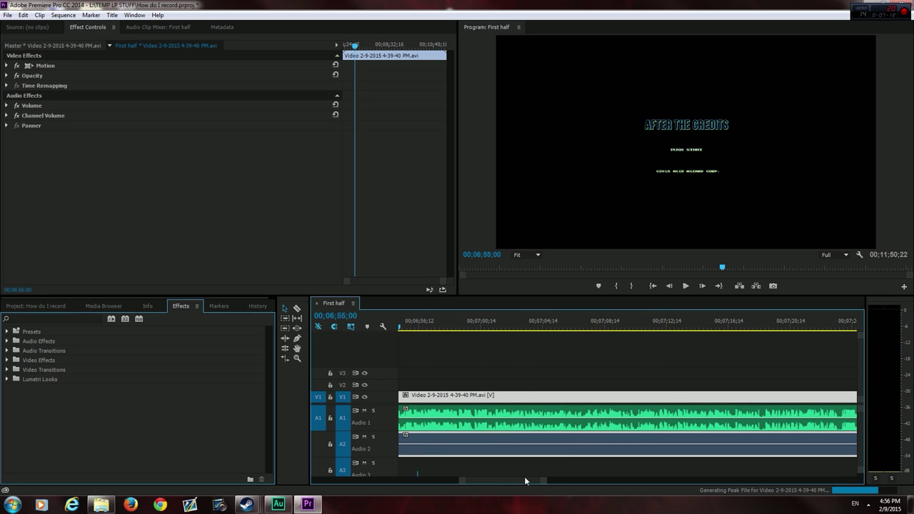
left_click(774, 327)
left_click_drag(521, 477, 529, 476)
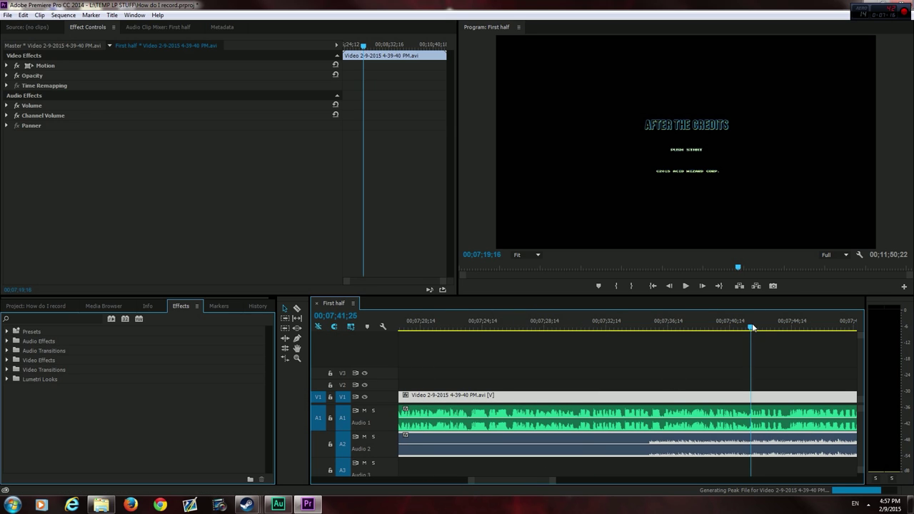
right_click(739, 399)
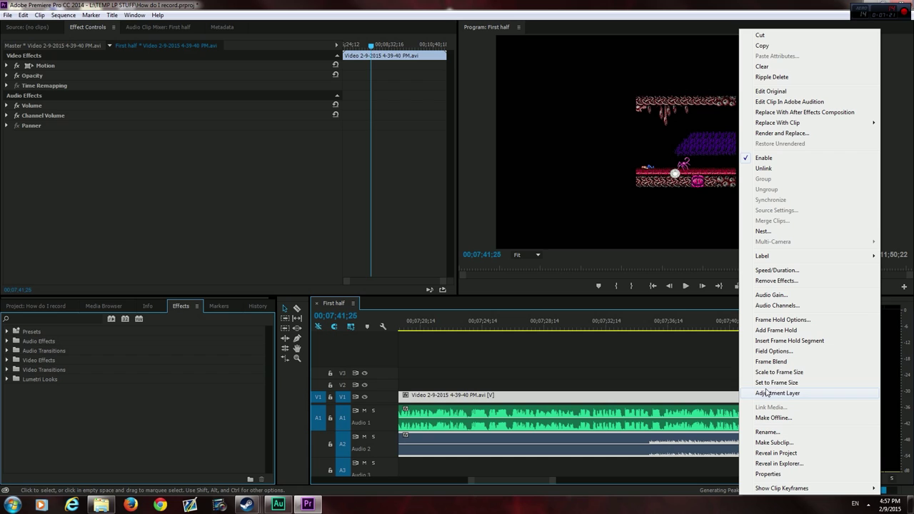
left_click(778, 371)
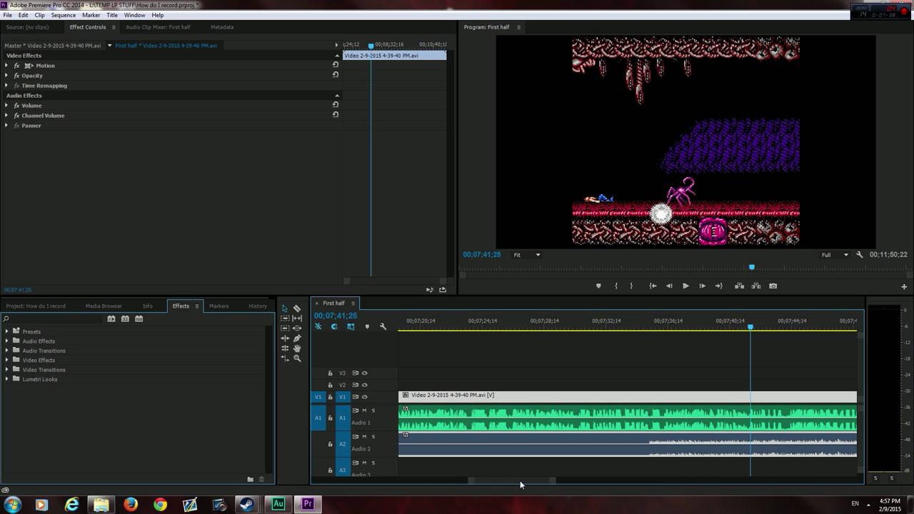
Step: Play from the title screen and stop the playhead at 00;06;37;11
left_click_drag(518, 480, 498, 488)
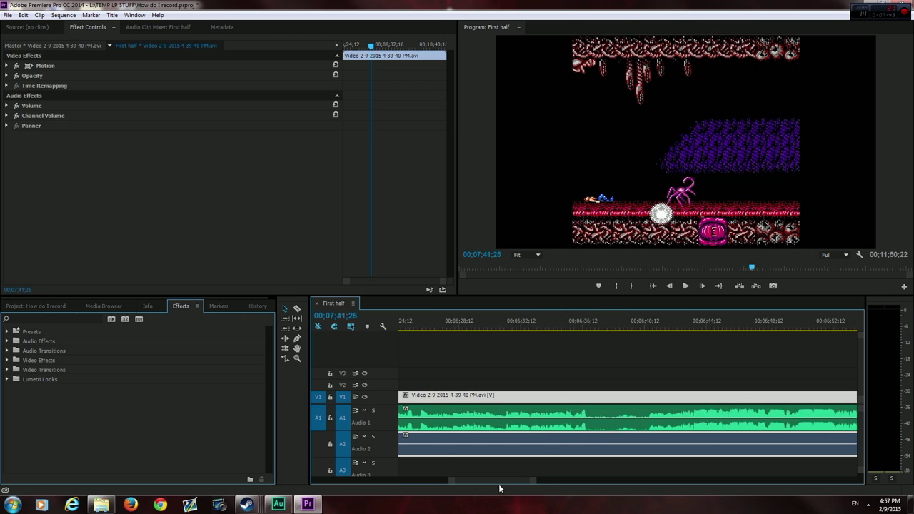
left_click_drag(499, 488, 491, 488)
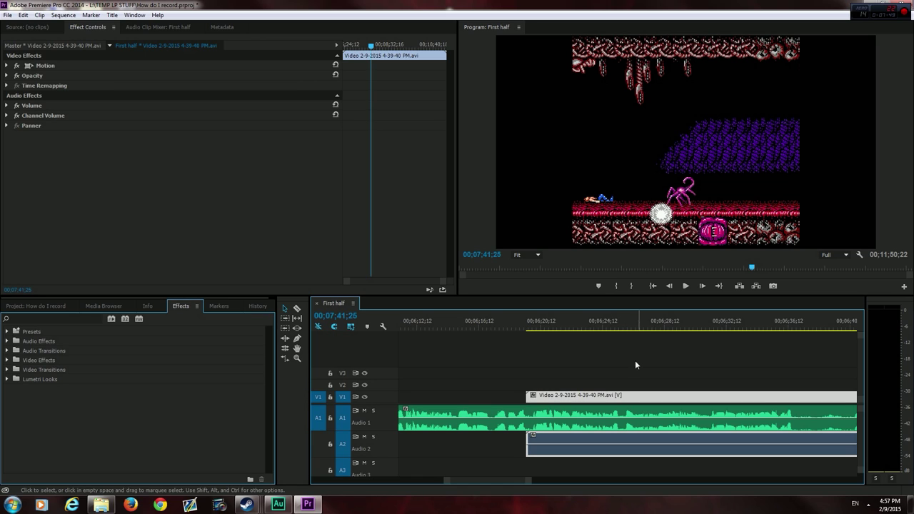
left_click_drag(512, 480, 516, 477)
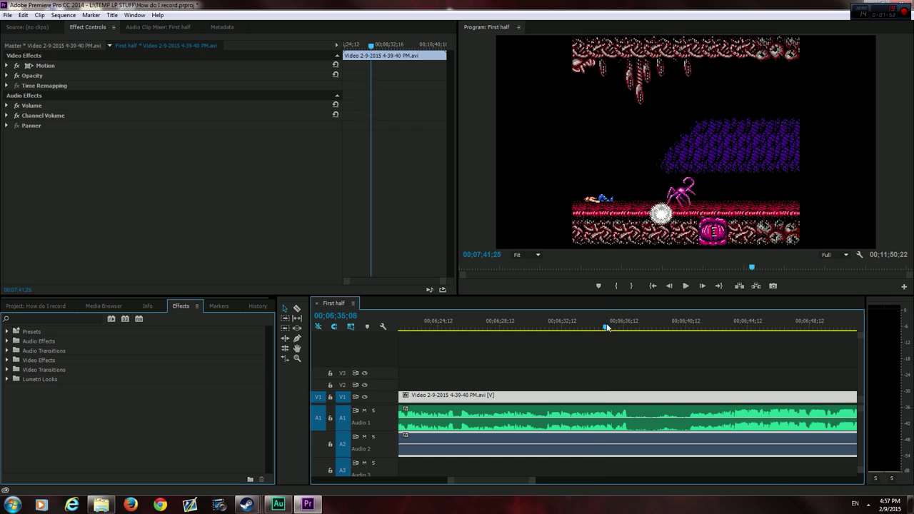
left_click(606, 327)
left_click(686, 286)
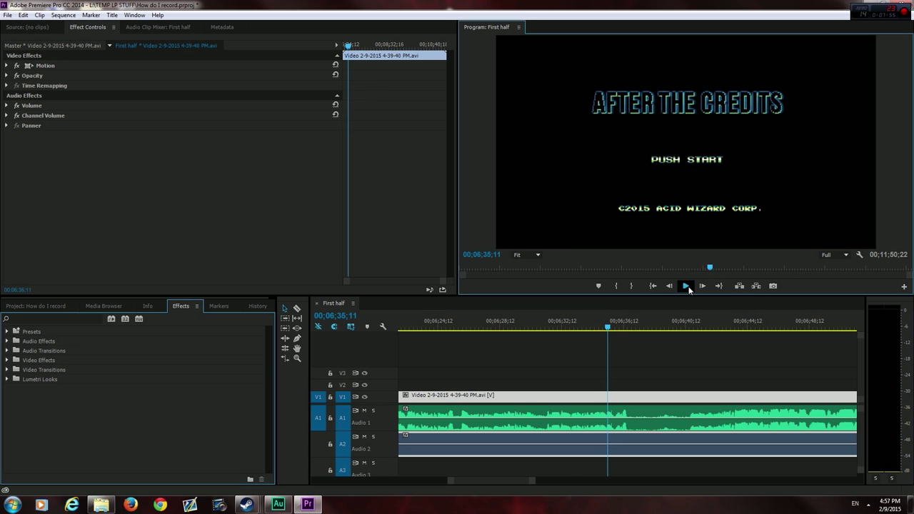
left_click(686, 286)
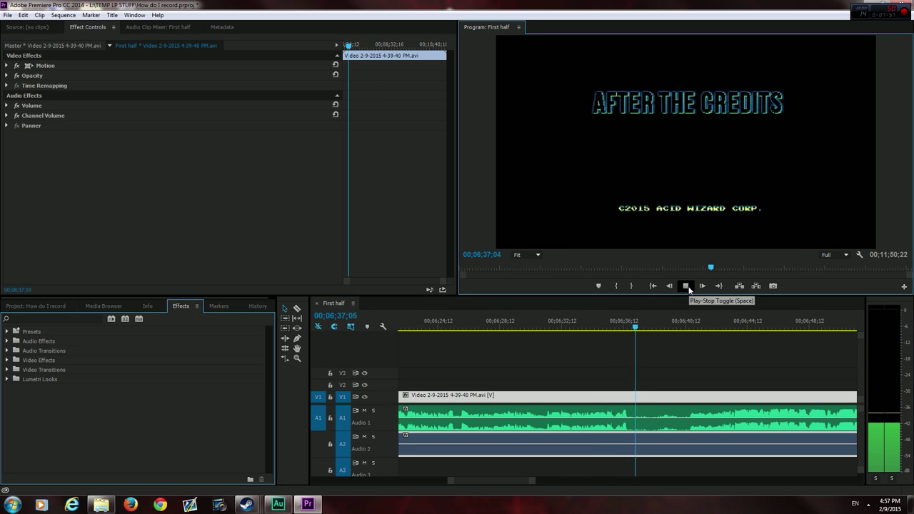
left_click(687, 286)
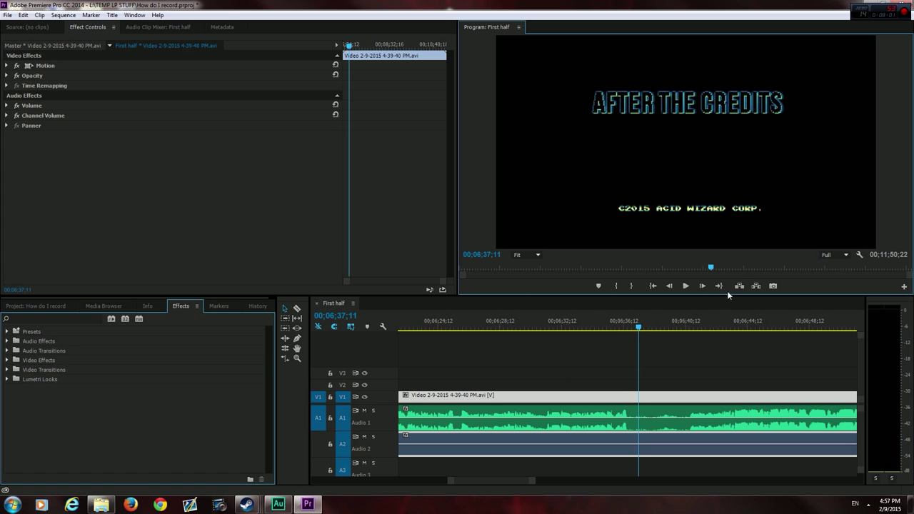
Step: Razor the gameplay clip at 00;06;37;11 and a few seconds later, then delete the middle piece
left_click(298, 309)
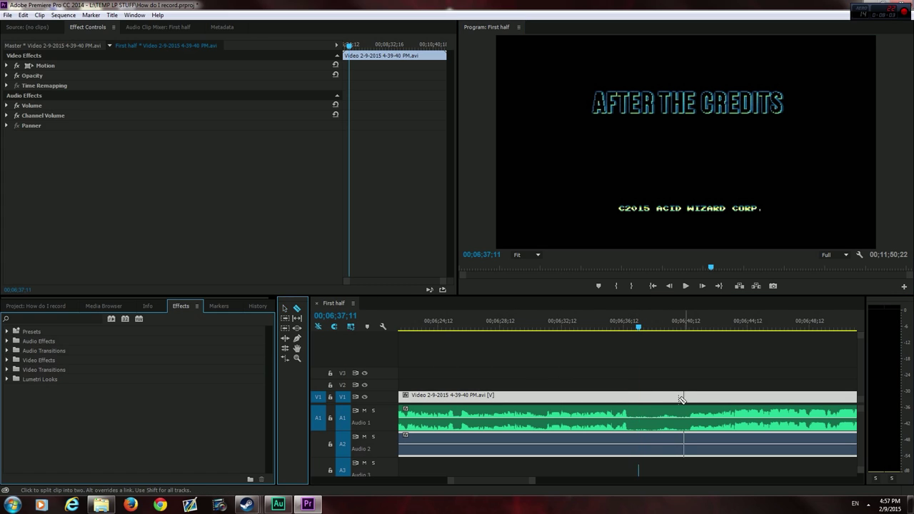
left_click(639, 397)
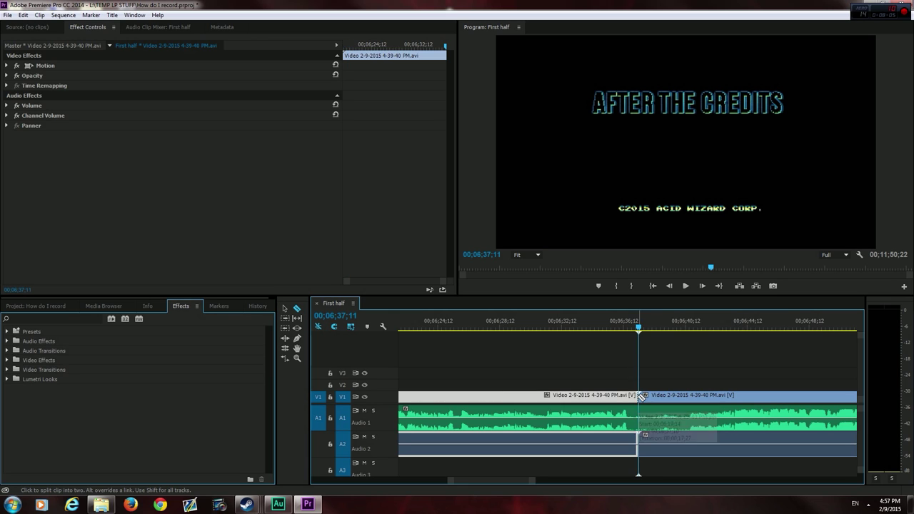
left_click(689, 396)
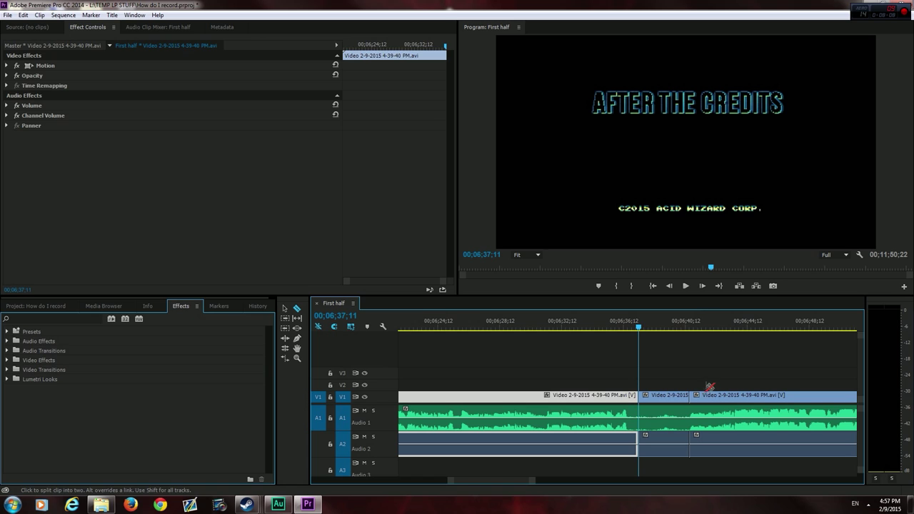
left_click(284, 308)
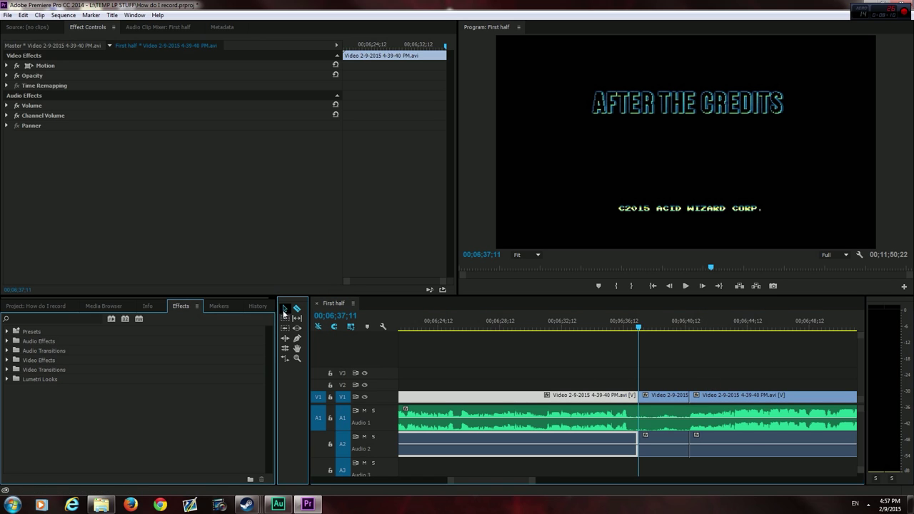
left_click(656, 394)
key("Delete")
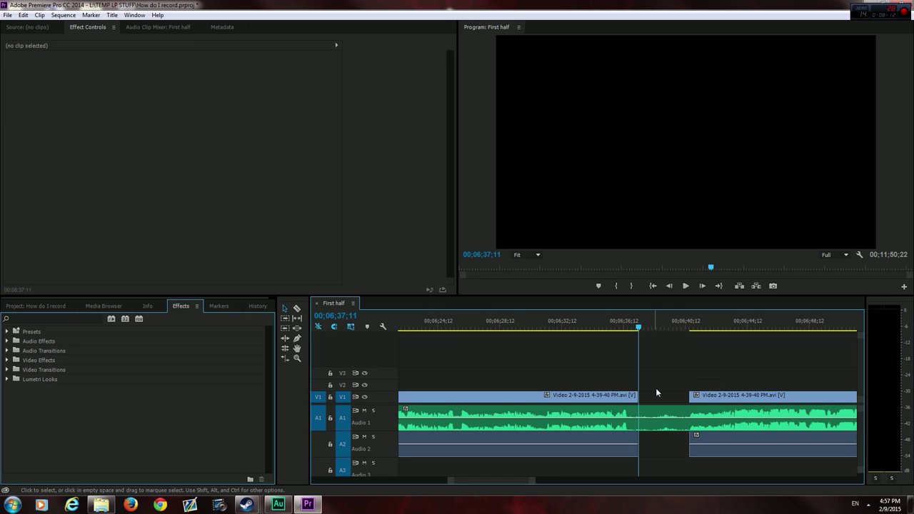
left_click(8, 370)
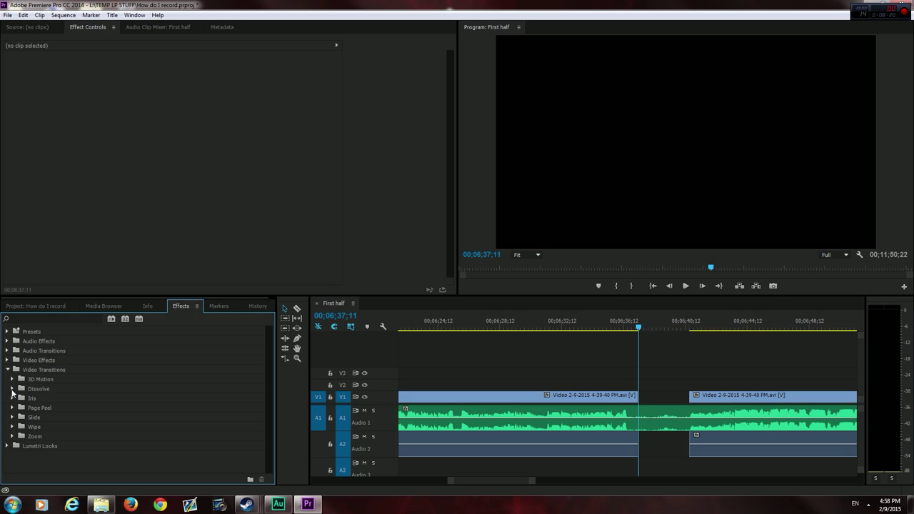
Step: Apply a Dip to Black transition at the start of the second gameplay clip
left_click(12, 389)
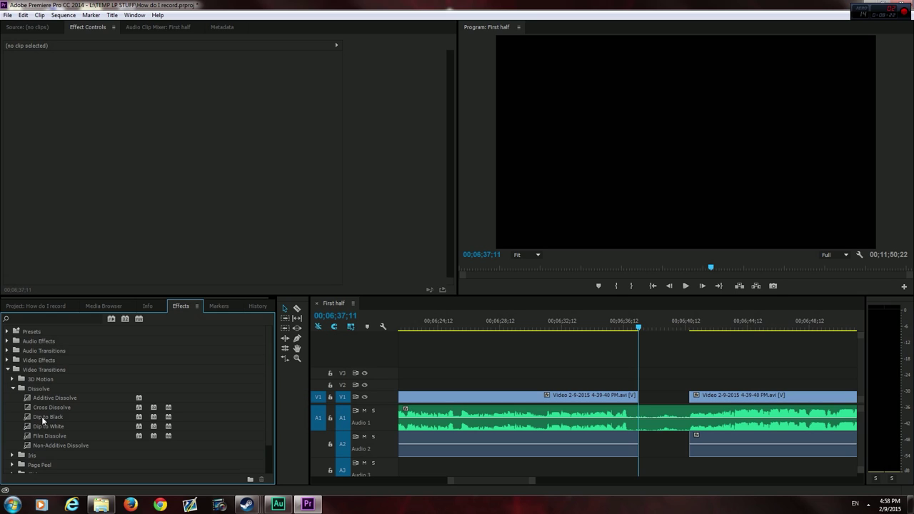
left_click_drag(52, 417, 529, 391)
left_click_drag(698, 404, 743, 397)
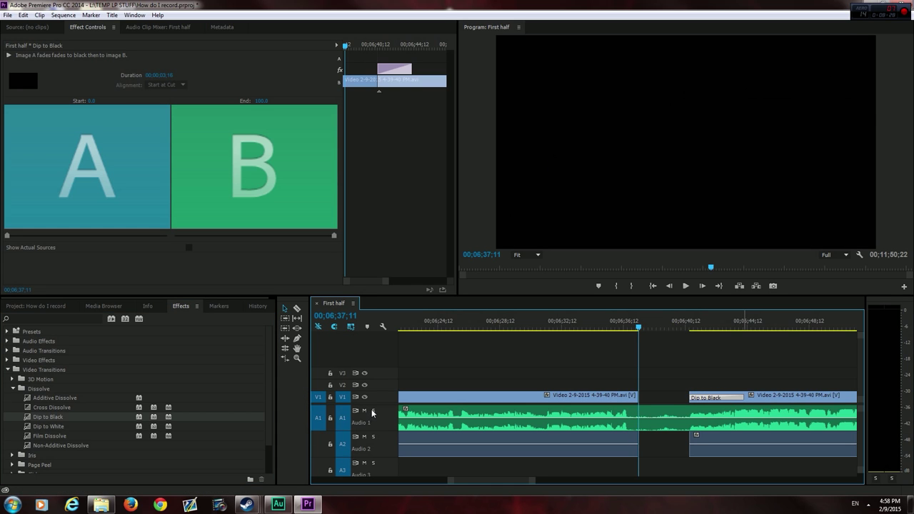
Step: Mute Audio 1, preview, and shorten the Dip to Black to 00;00;02;03
left_click(365, 411)
left_click(685, 286)
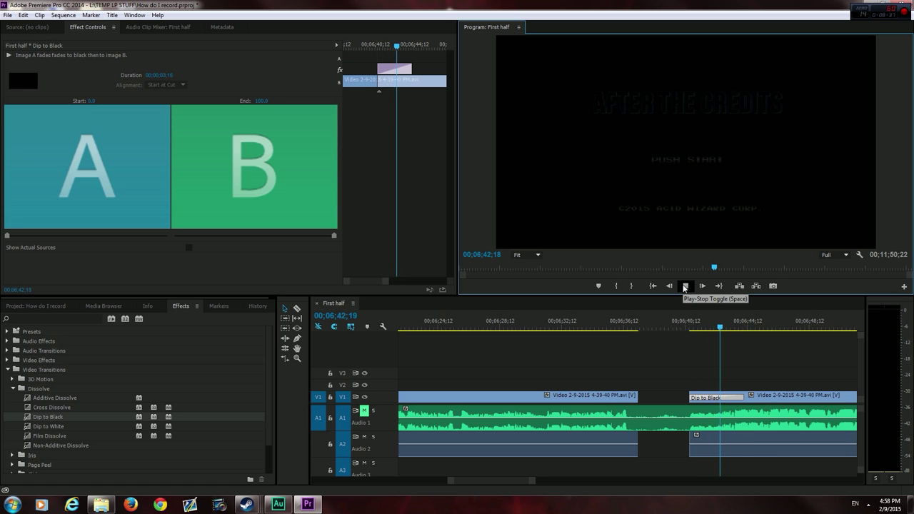
key("space")
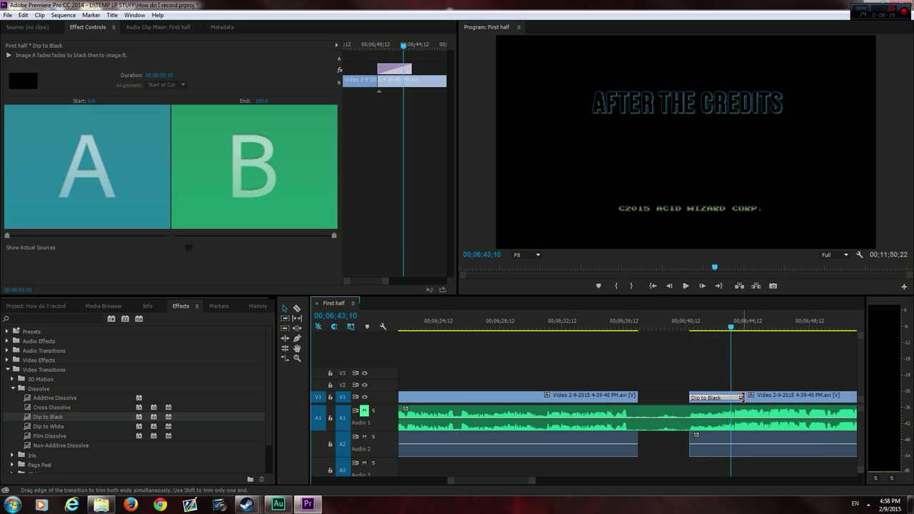
left_click_drag(745, 401, 723, 399)
mouse_move(689, 329)
left_mouse_down()
mouse_move(714, 332)
mouse_move(703, 350)
mouse_move(739, 353)
left_mouse_up()
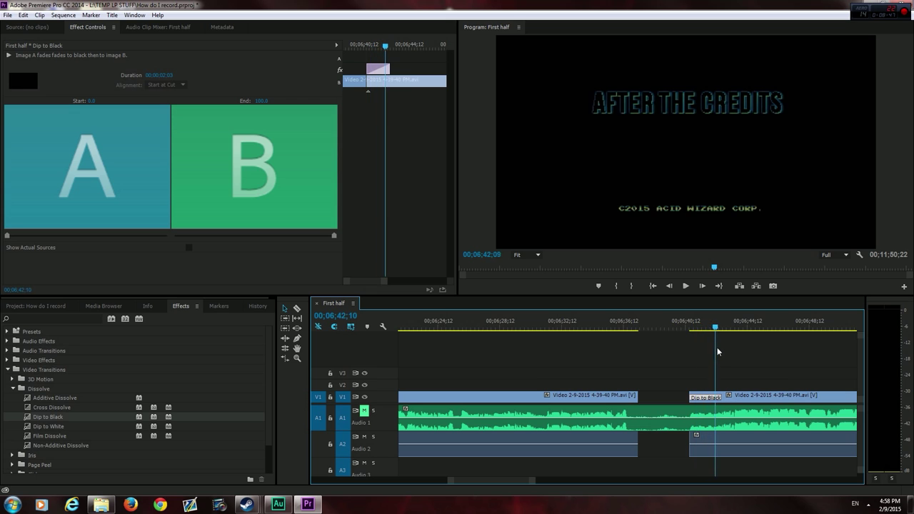
Step: Review the fade, then unmute Audio 1 and play the sequence with sound
mouse_move(739, 353)
left_mouse_down()
mouse_move(696, 361)
mouse_move(788, 364)
left_mouse_up()
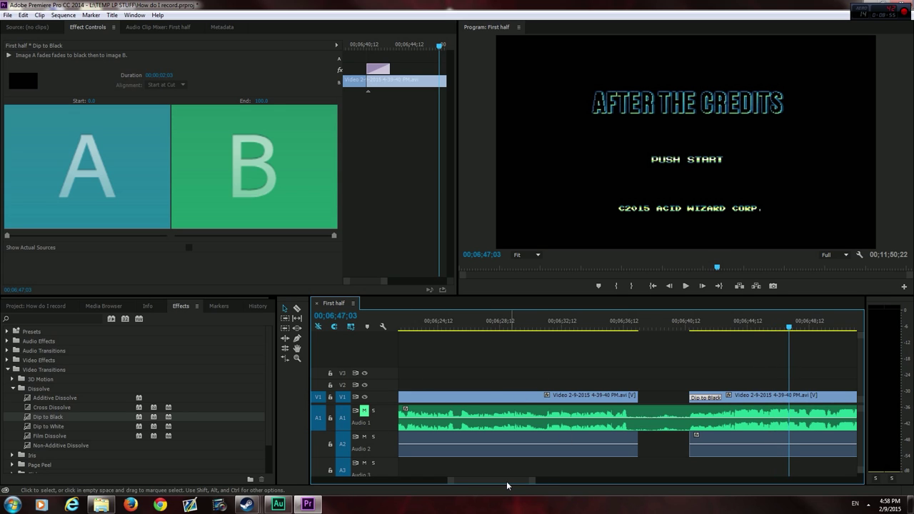
scroll(506, 485, "down", 2)
scroll(510, 484, "down", 1)
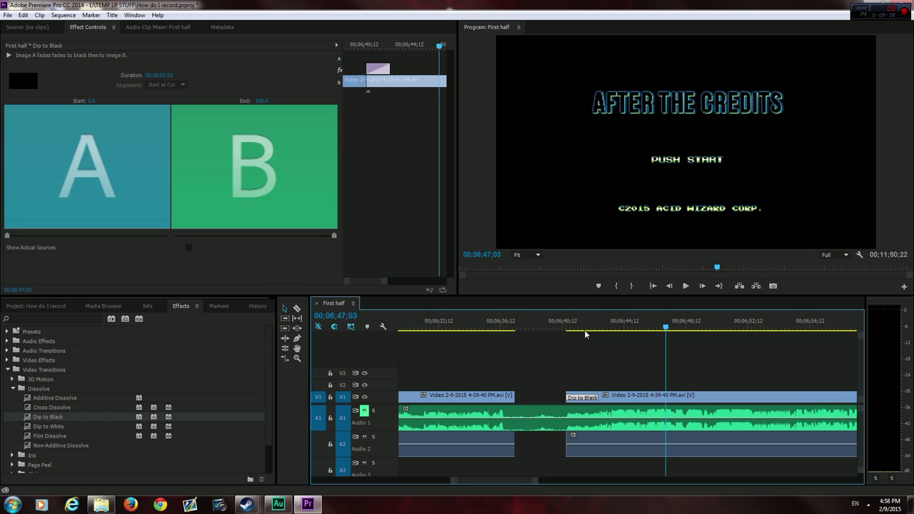
left_click(364, 411)
left_click(685, 286)
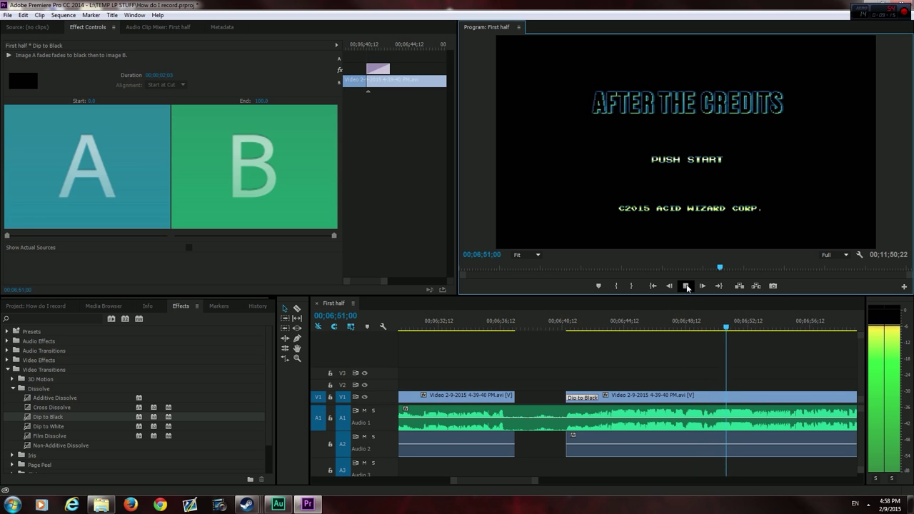
left_click(686, 286)
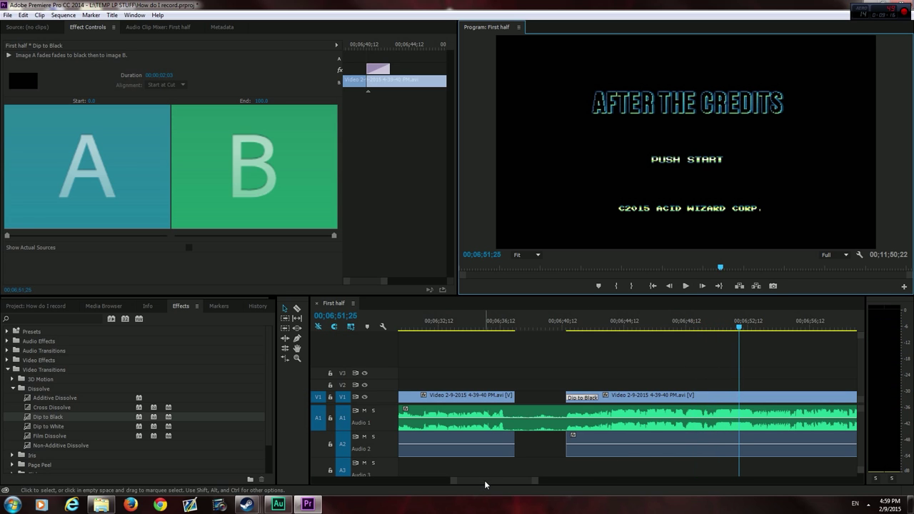
Step: Split the Audio 1 voice-over at the second clip's start and at 06;55;16, then select that section
left_click_drag(485, 482, 487, 482)
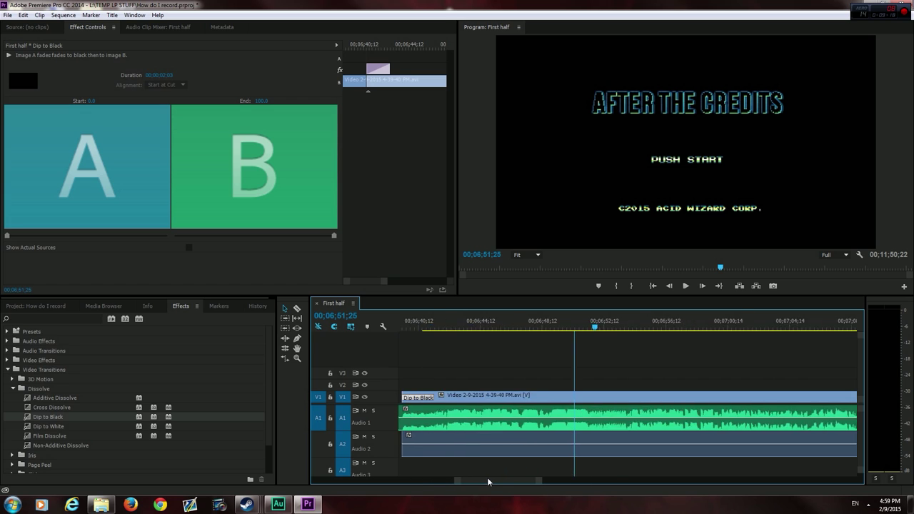
left_click(608, 327)
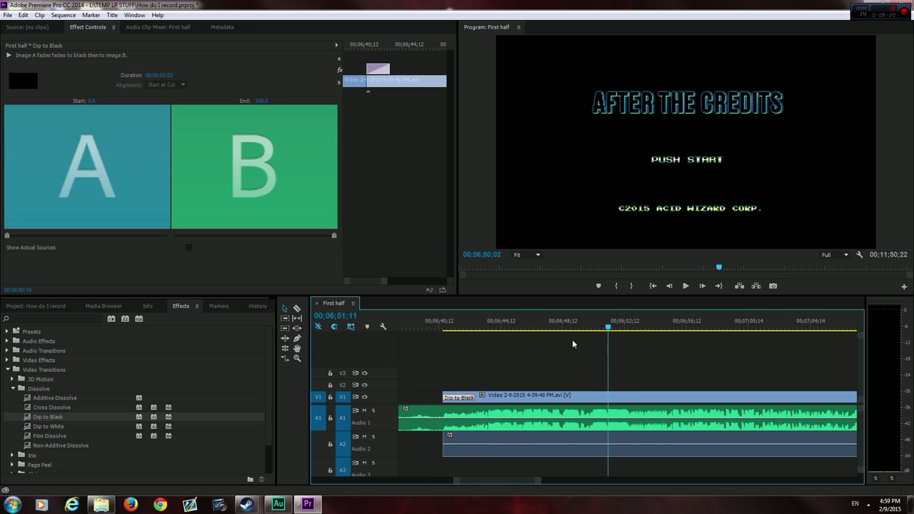
left_click_drag(448, 326, 439, 327)
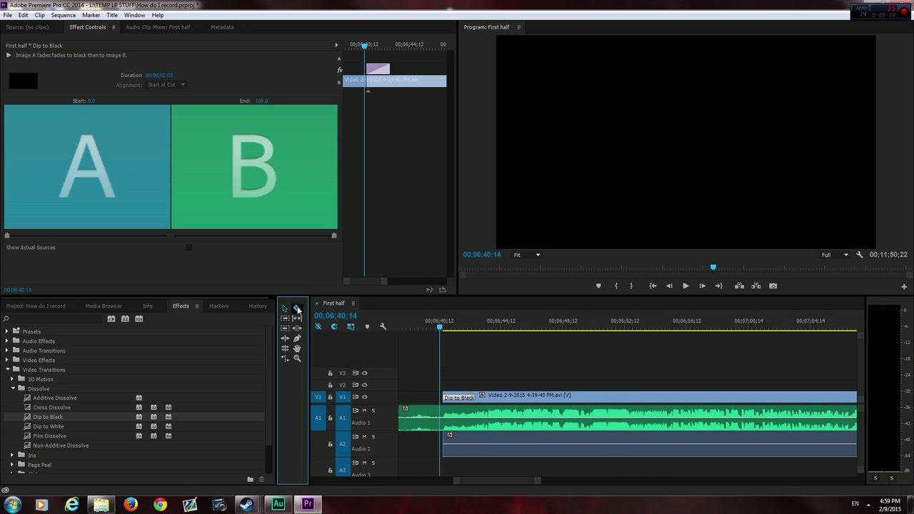
left_click(445, 423)
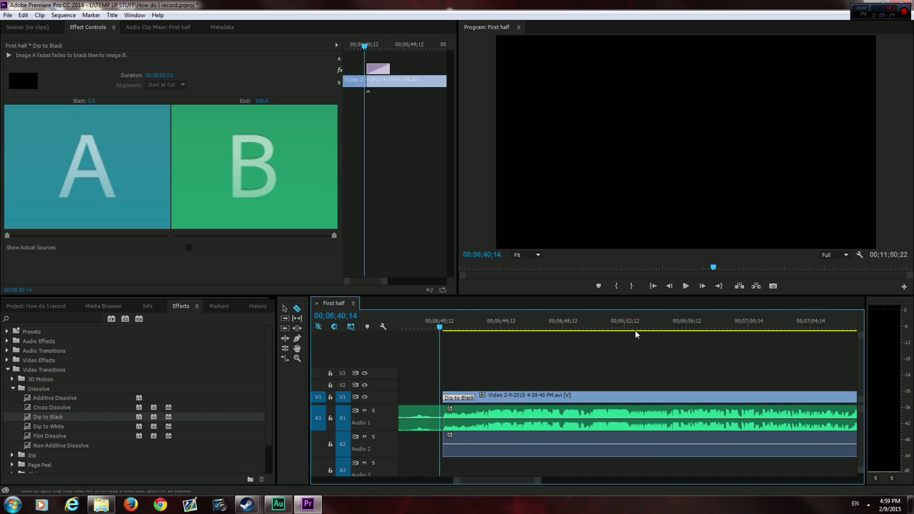
left_click_drag(637, 328, 655, 329)
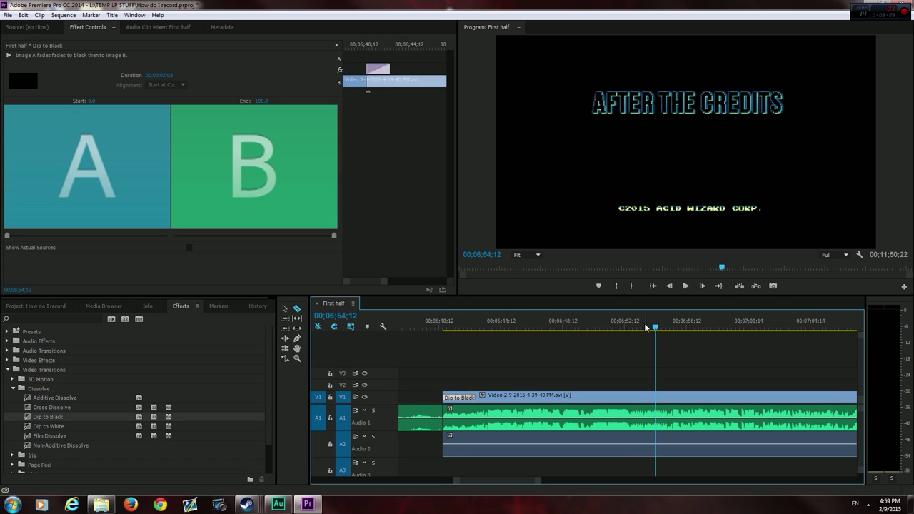
left_click(685, 286)
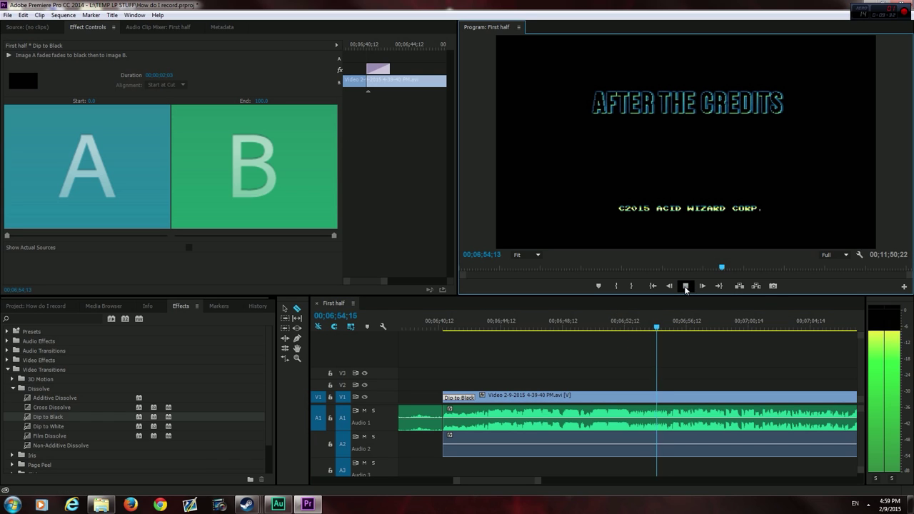
left_click(686, 287)
left_click(671, 330)
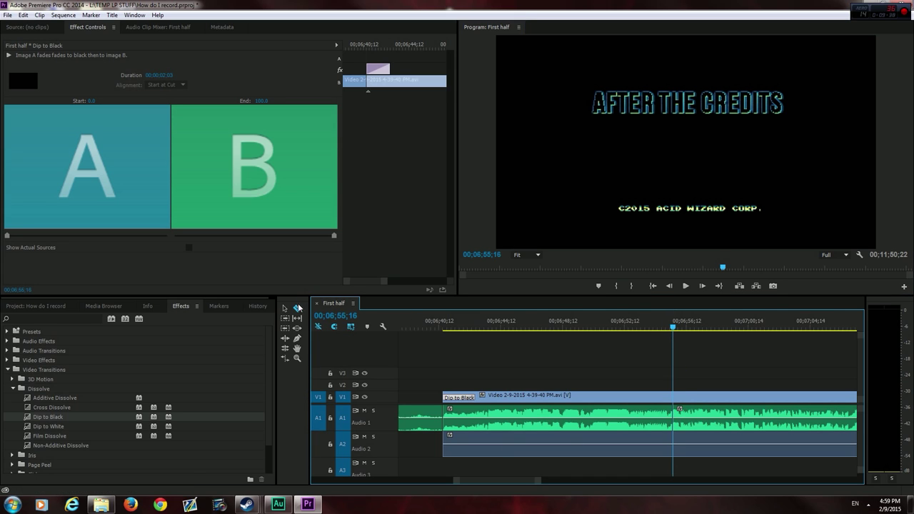
left_click(284, 308)
left_click(500, 418)
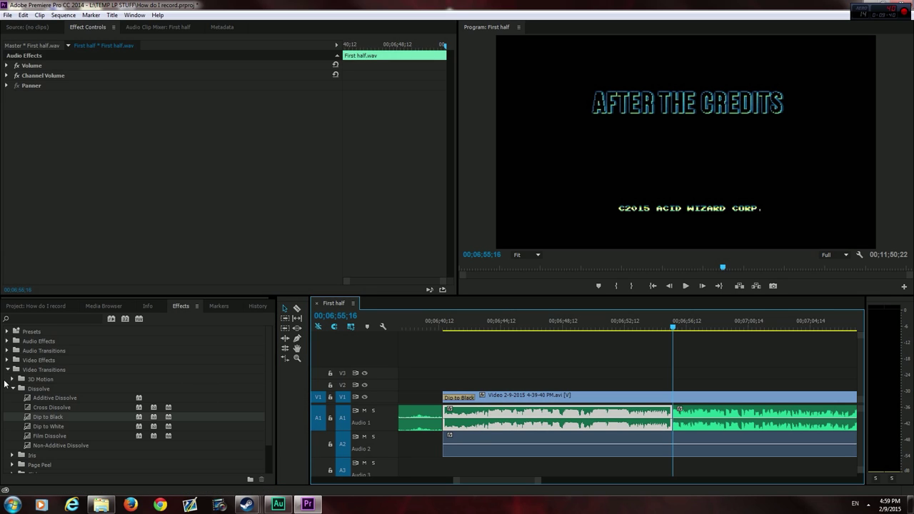
Step: Apply the Reverb audio effect to the cut Audio 1 section
left_click(12, 388)
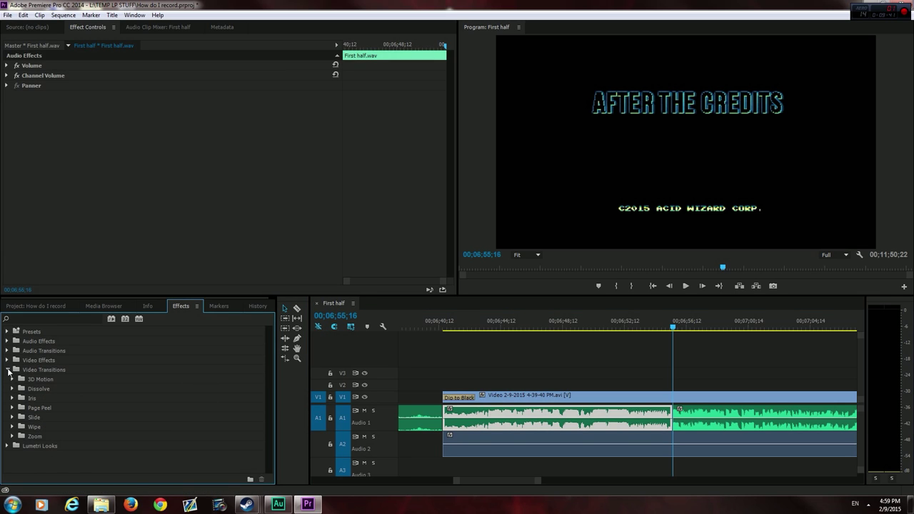
left_click(8, 370)
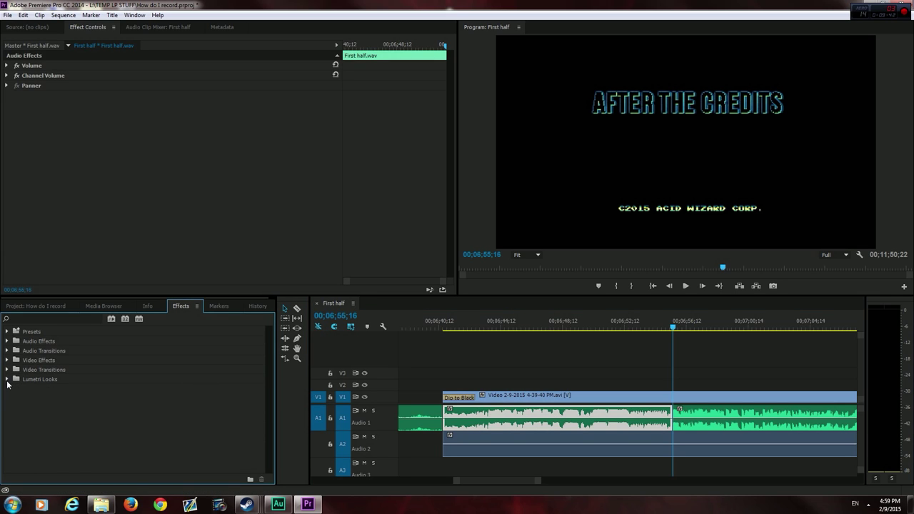
left_click(7, 342)
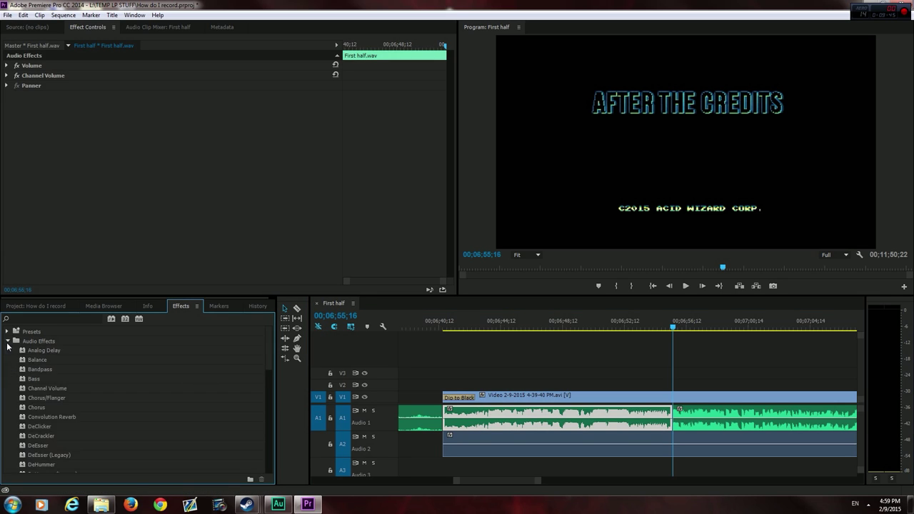
scroll(25, 389, "down", 1)
scroll(32, 396, "down", 1)
scroll(40, 403, "down", 1)
scroll(43, 412, "down", 1)
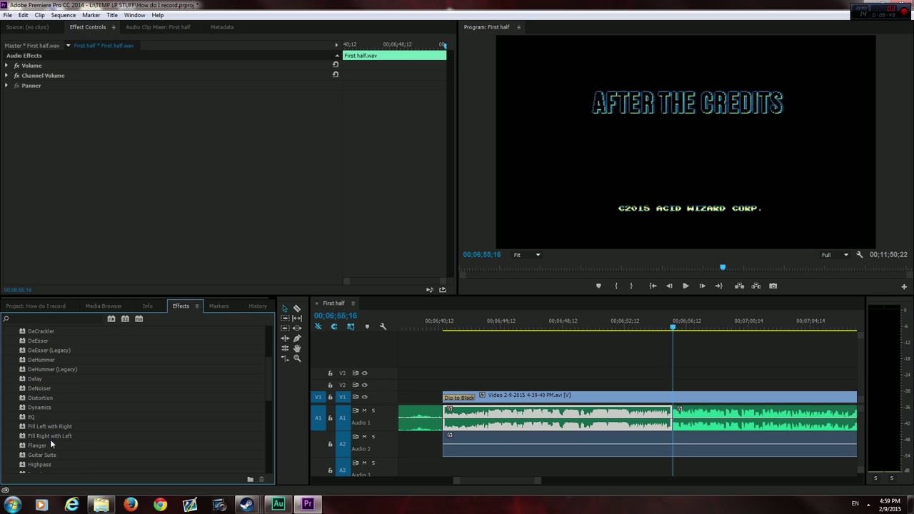
scroll(61, 442, "down", 3)
scroll(133, 445, "down", 2)
scroll(117, 449, "down", 1)
left_click_drag(37, 450, 546, 421)
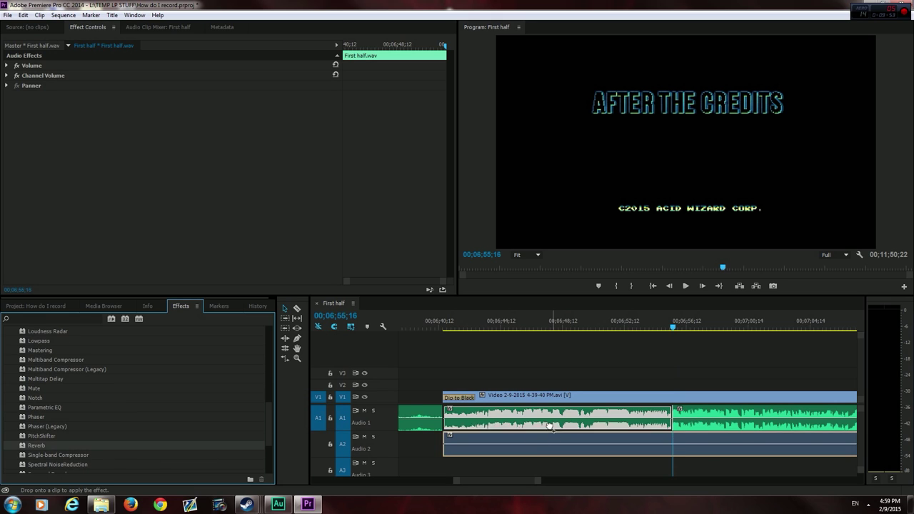
left_click_drag(526, 454, 485, 418)
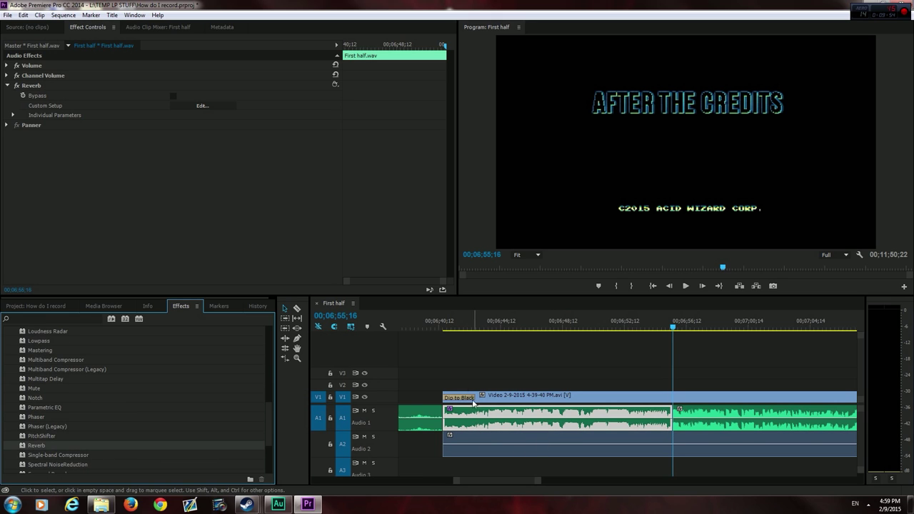
Step: Tune the Reverb Size to about 80% while previewing, then collapse the Reverb settings
left_click(14, 116)
left_click(486, 327)
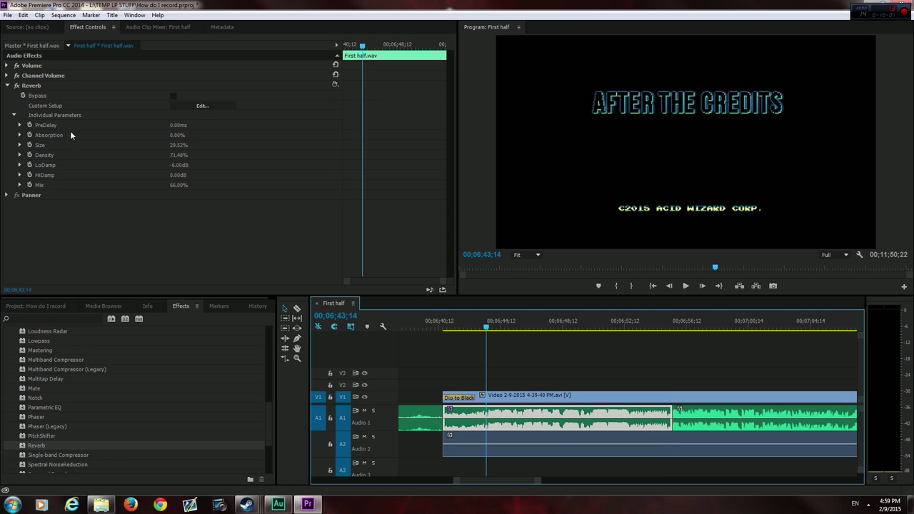
left_click(19, 145)
left_click_drag(109, 164, 384, 153)
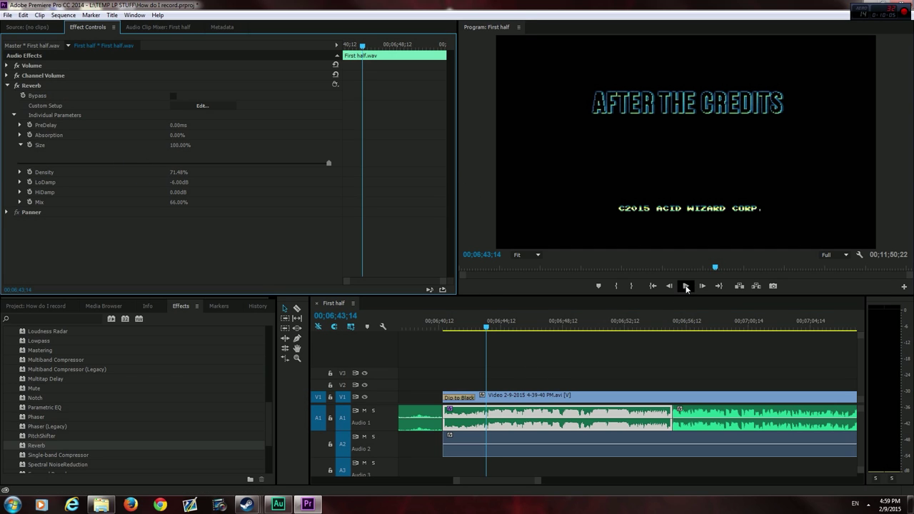
left_click(685, 286)
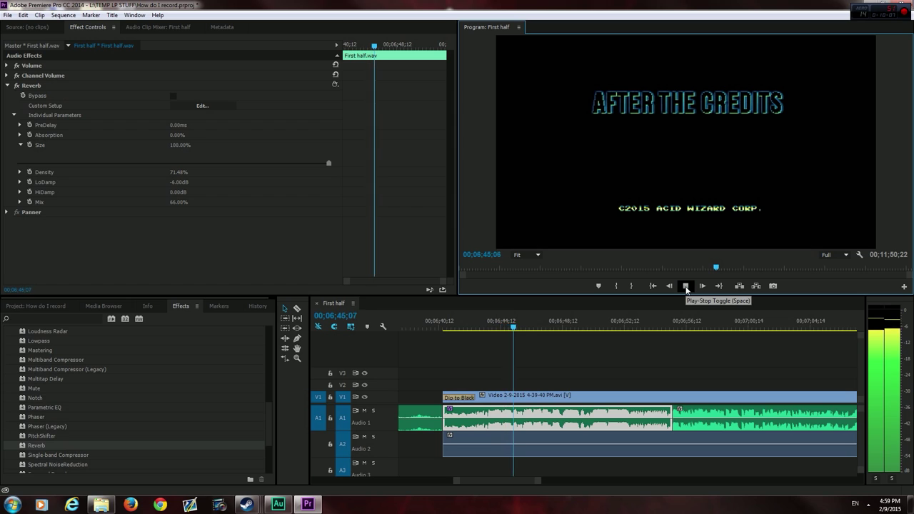
left_click(685, 286)
left_click_drag(328, 164, 283, 163)
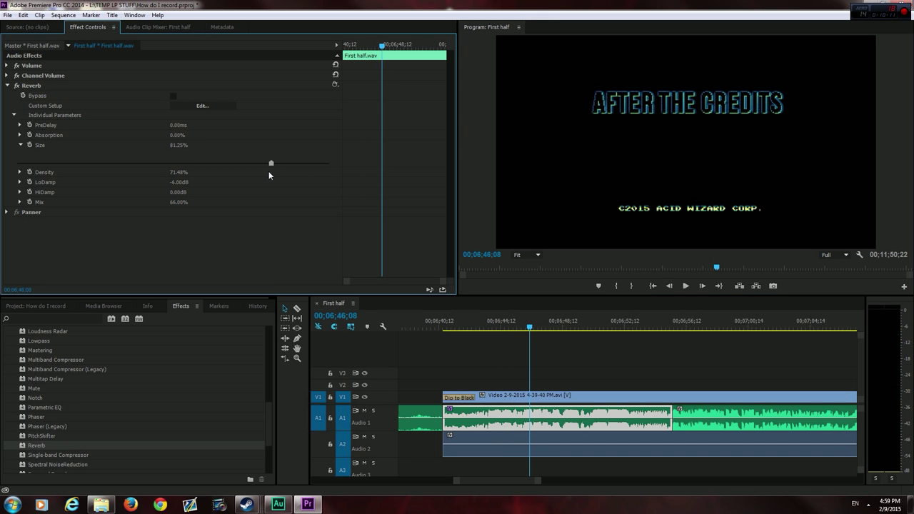
left_click(685, 286)
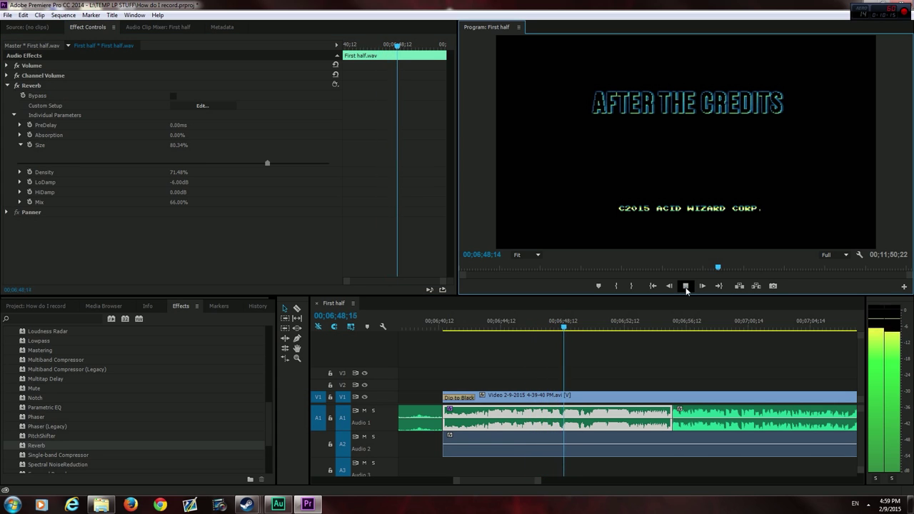
left_click(685, 286)
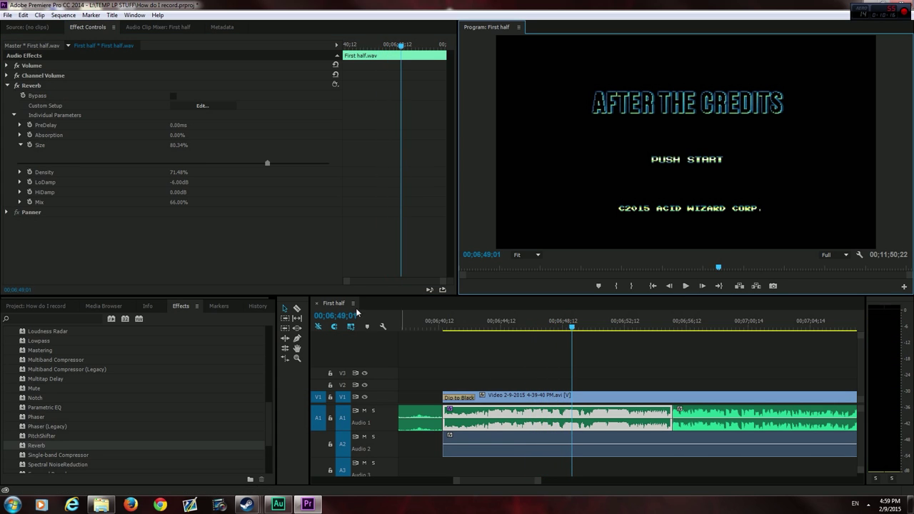
left_click(7, 86)
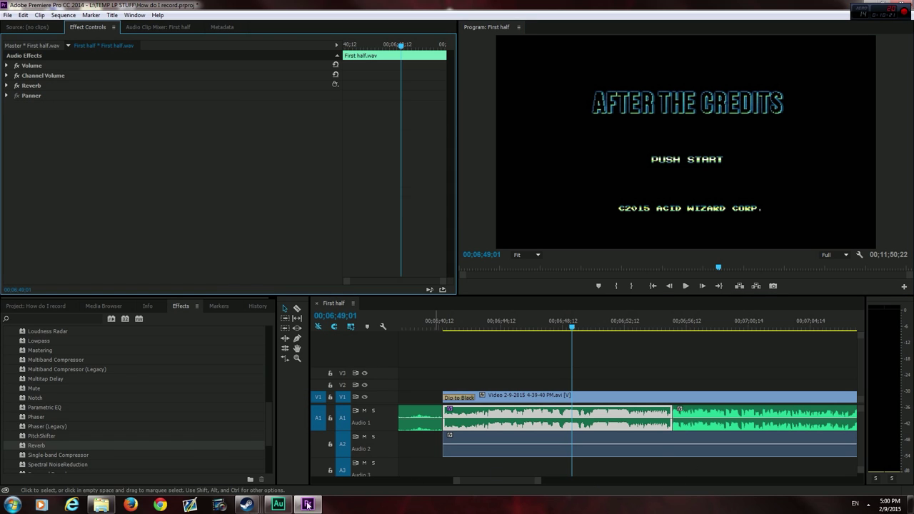
Step: Bring up the Action! Explorer window and jump to My Documents via address history
mouse_move(102, 505)
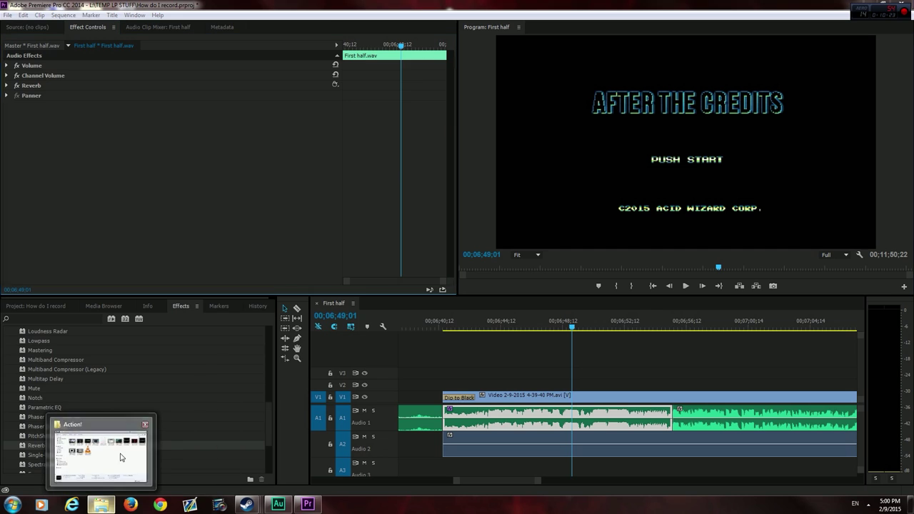
left_click(145, 456)
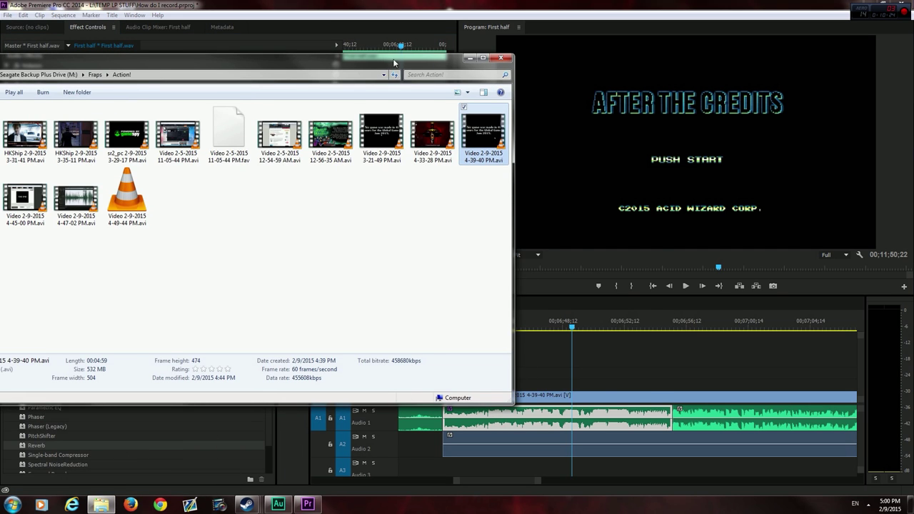
left_click(525, 83)
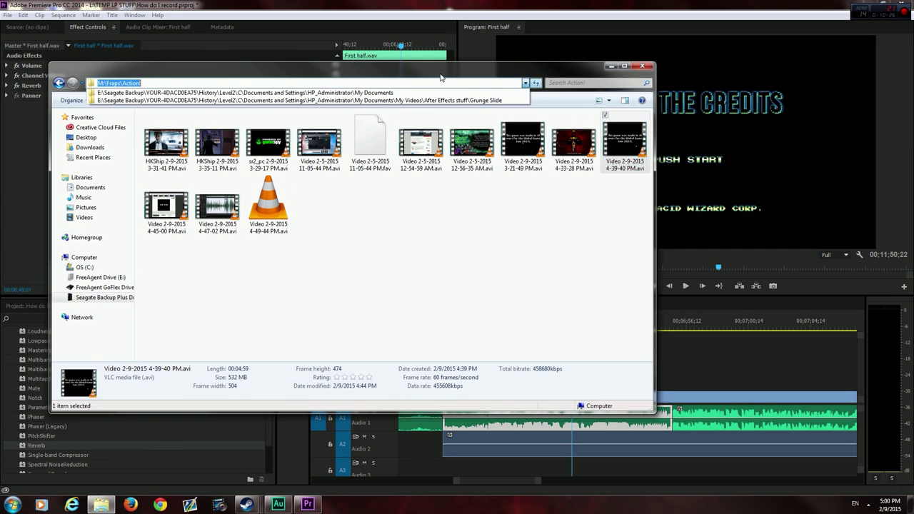
left_click(360, 92)
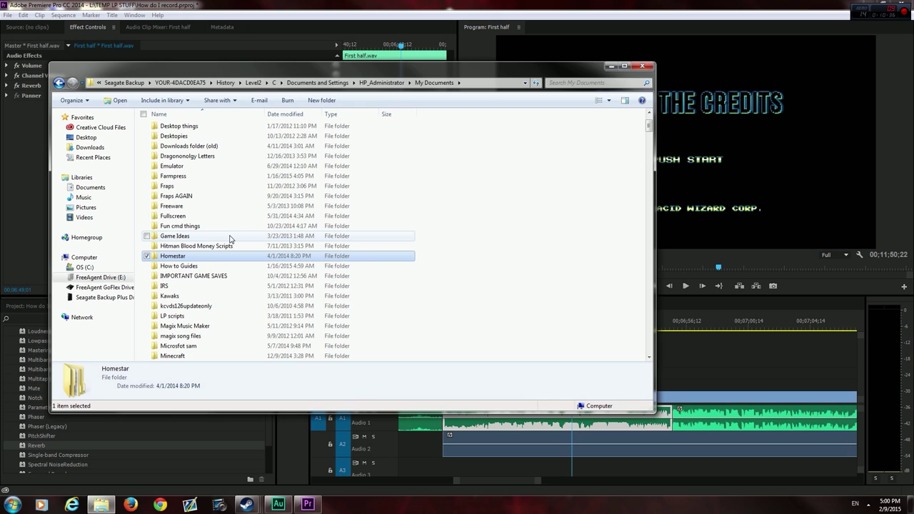
scroll(222, 301, "down", 1)
scroll(197, 321, "down", 1)
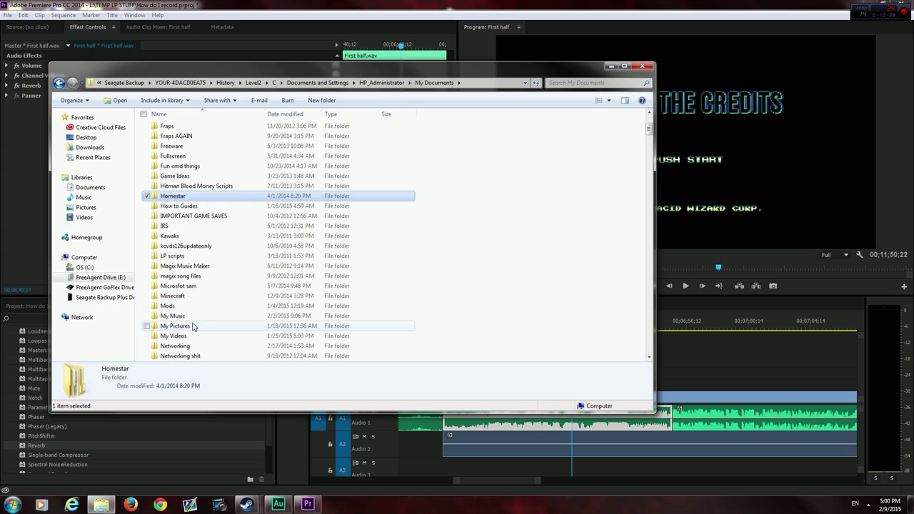
Step: Browse My Music and open the EPIC music folder
double_click(185, 316)
left_click(198, 307)
scroll(192, 315, "down", 1)
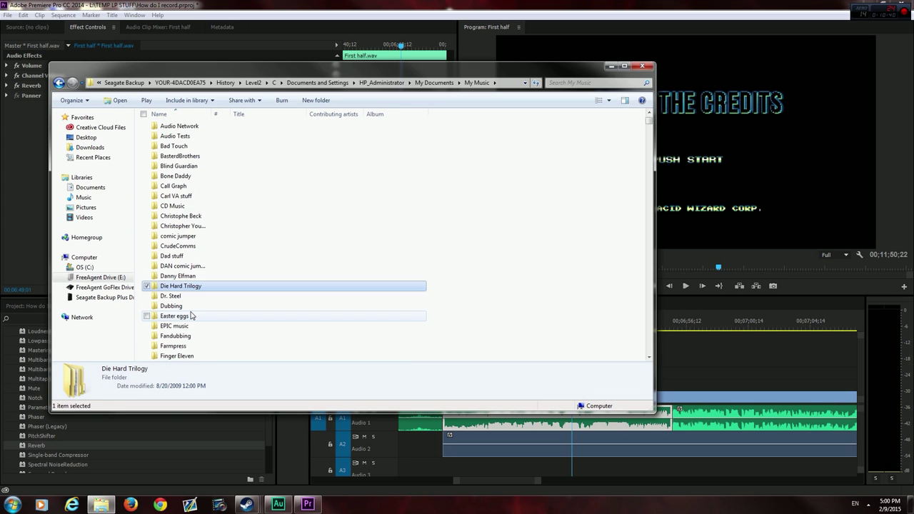
scroll(190, 316, "down", 1)
scroll(212, 288, "down", 2)
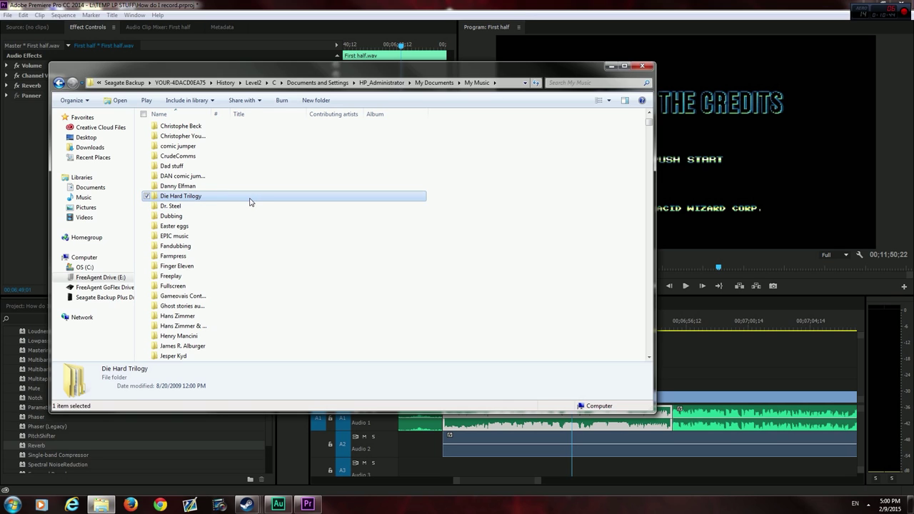
scroll(259, 242, "down", 1)
scroll(255, 247, "down", 1)
scroll(252, 261, "up", 1)
scroll(252, 257, "up", 2)
scroll(214, 246, "up", 2)
scroll(203, 257, "up", 1)
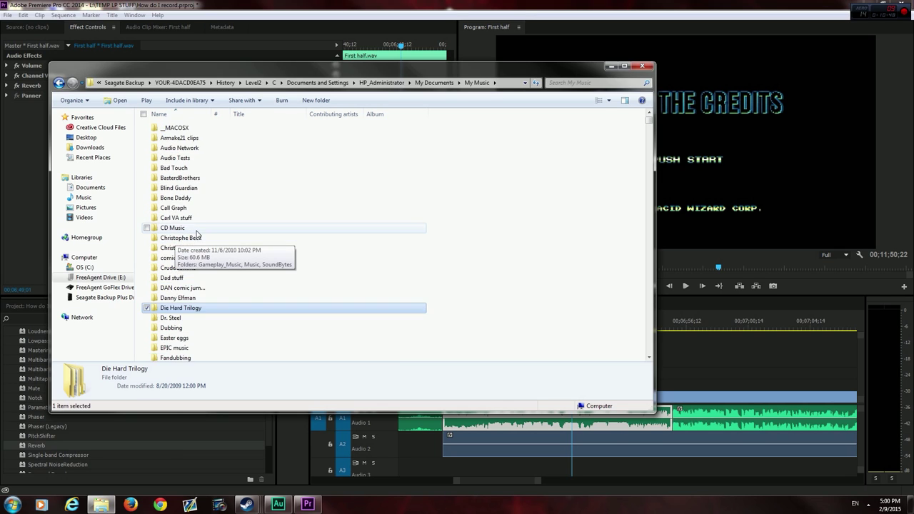
scroll(200, 264, "down", 1)
scroll(200, 264, "down", 4)
scroll(201, 264, "down", 1)
scroll(202, 265, "down", 2)
scroll(202, 267, "down", 1)
scroll(204, 269, "up", 3)
scroll(205, 271, "up", 6)
scroll(204, 271, "up", 1)
left_click(210, 199)
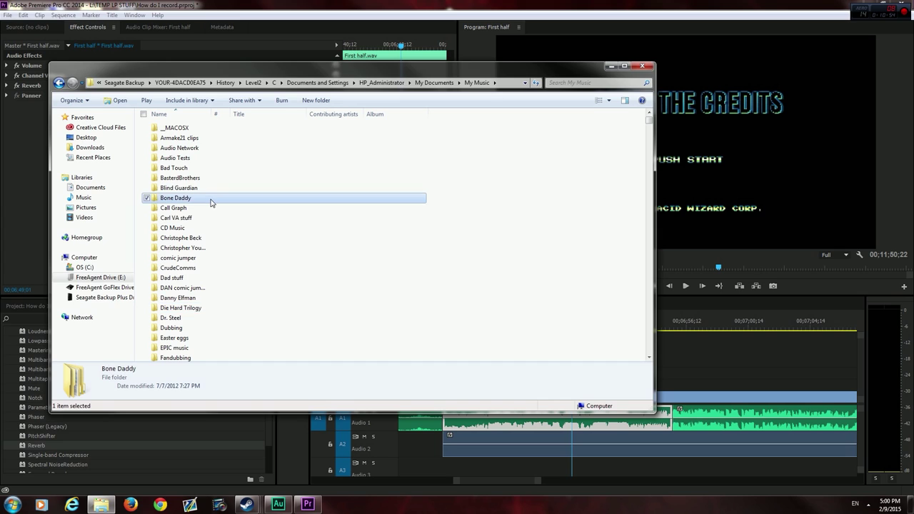
double_click(199, 348)
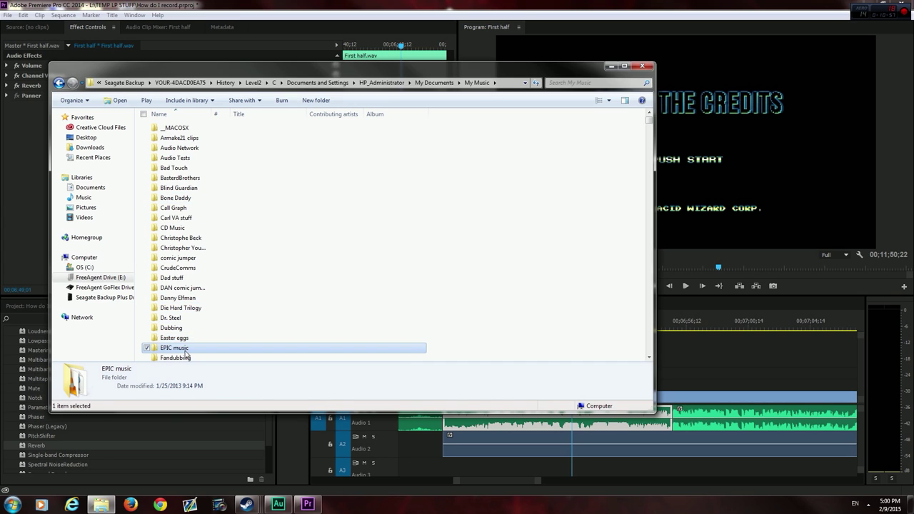
Step: Drag The Isle of Creation.mp3 onto Premiere's Audio 3 track
scroll(202, 339, "down", 9)
left_click(204, 316)
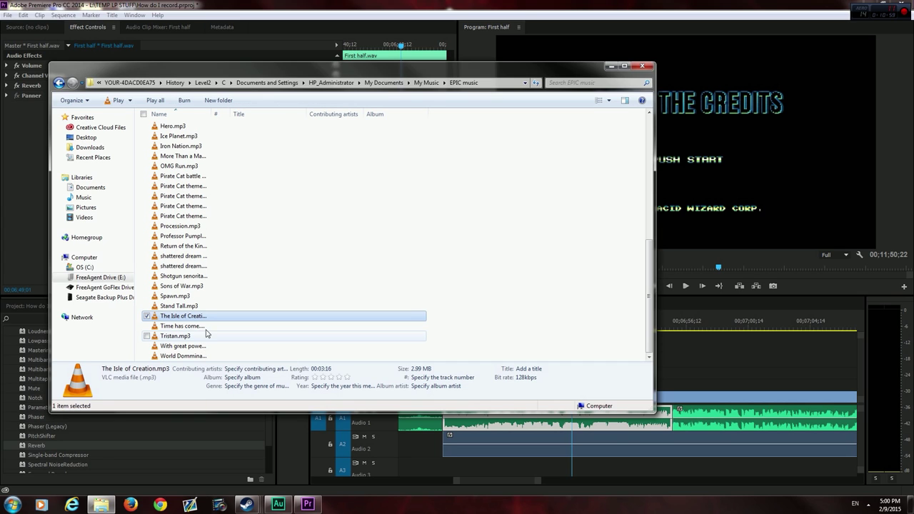
left_click_drag(200, 319, 435, 468)
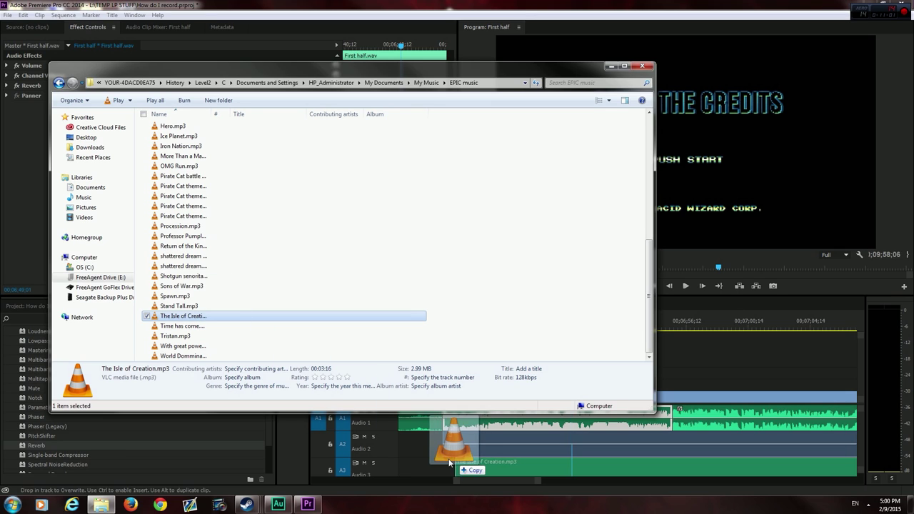
left_click(662, 469)
Step: Slide the music clip on Audio 3 earlier, previewing it from the previous edit point
left_click_drag(662, 470, 637, 469)
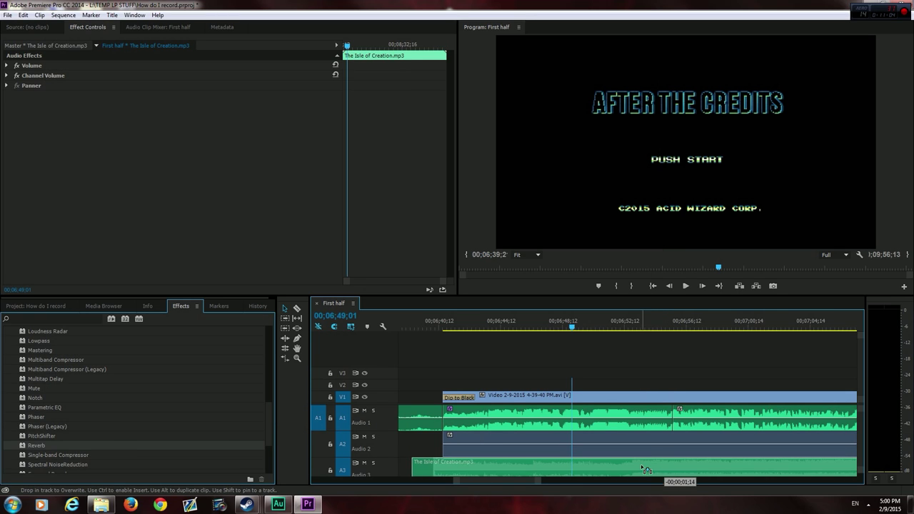
left_click(538, 327)
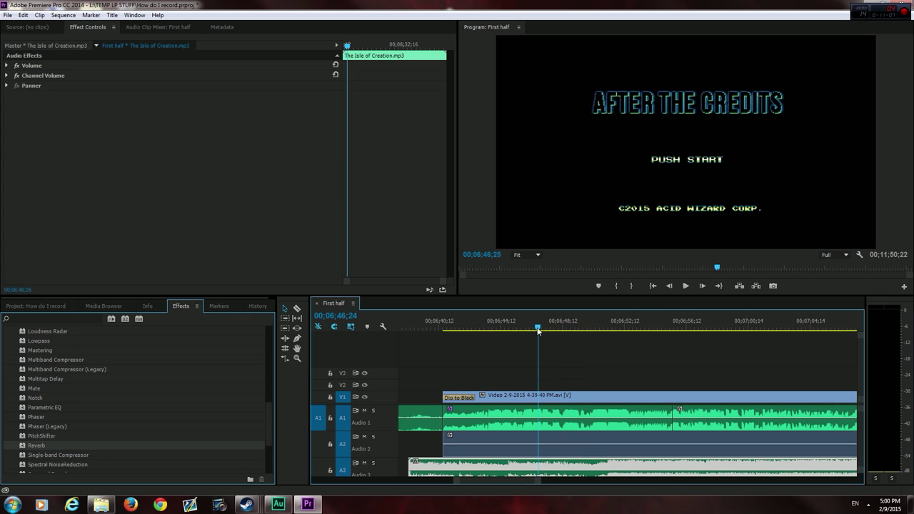
left_click(652, 285)
left_click(686, 286)
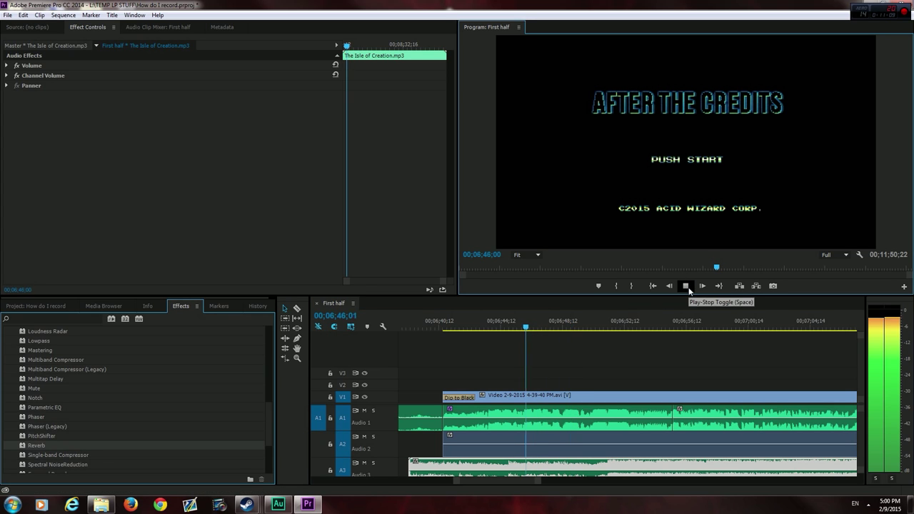
left_click(686, 286)
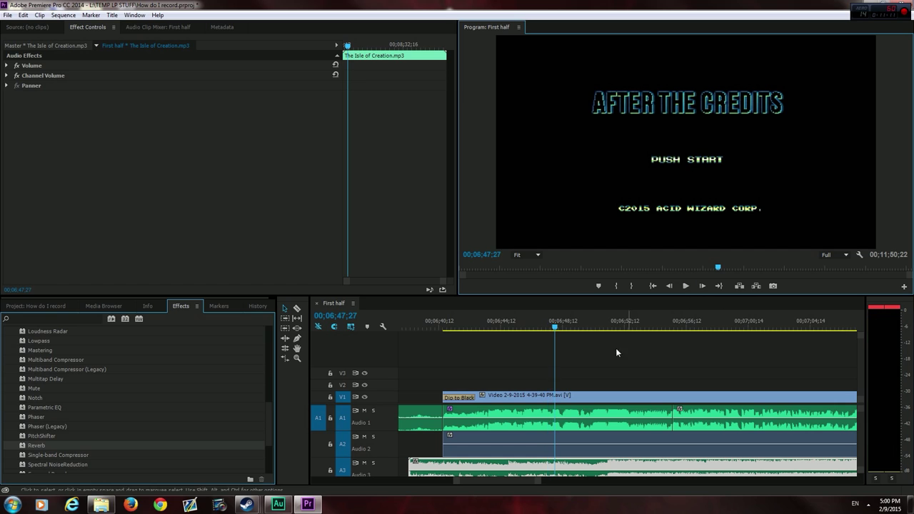
left_click(552, 328)
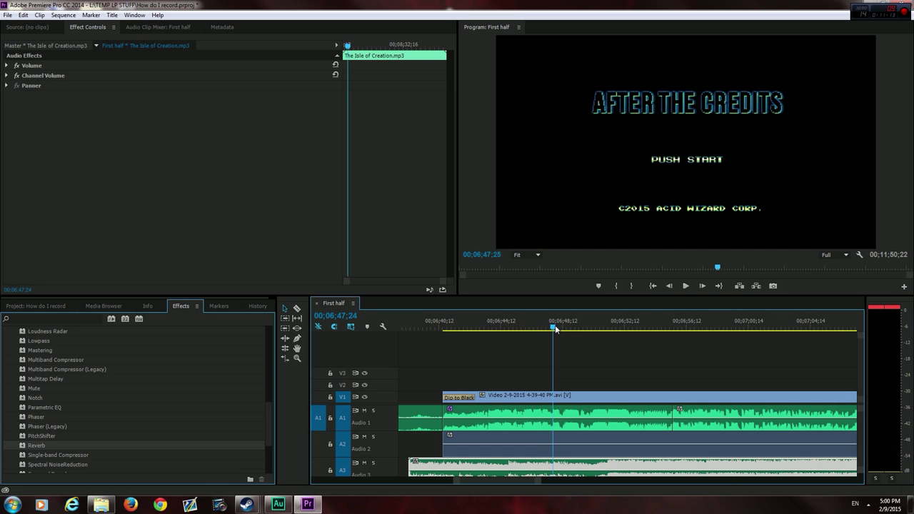
left_click_drag(640, 468, 592, 468)
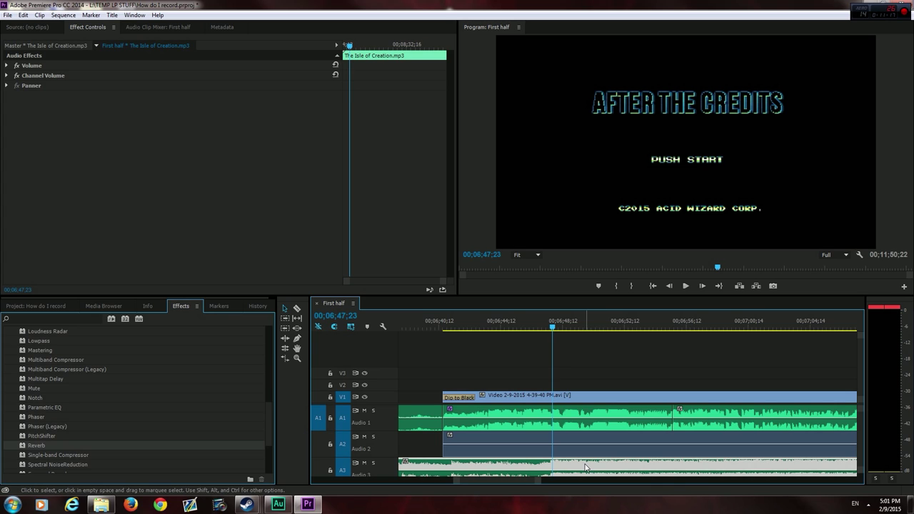
left_click_drag(592, 468, 588, 463)
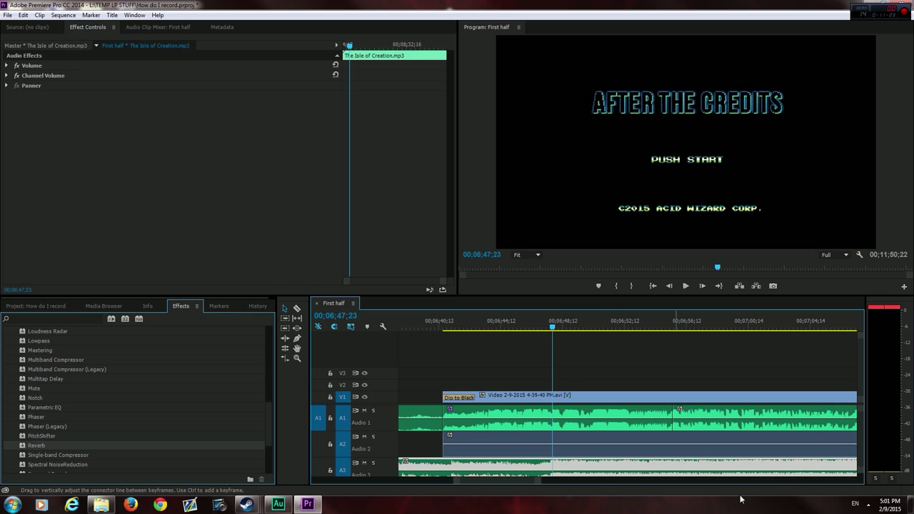
Step: Lower the music clip's volume to about -1.53 dB
scroll(856, 433, "down", 1)
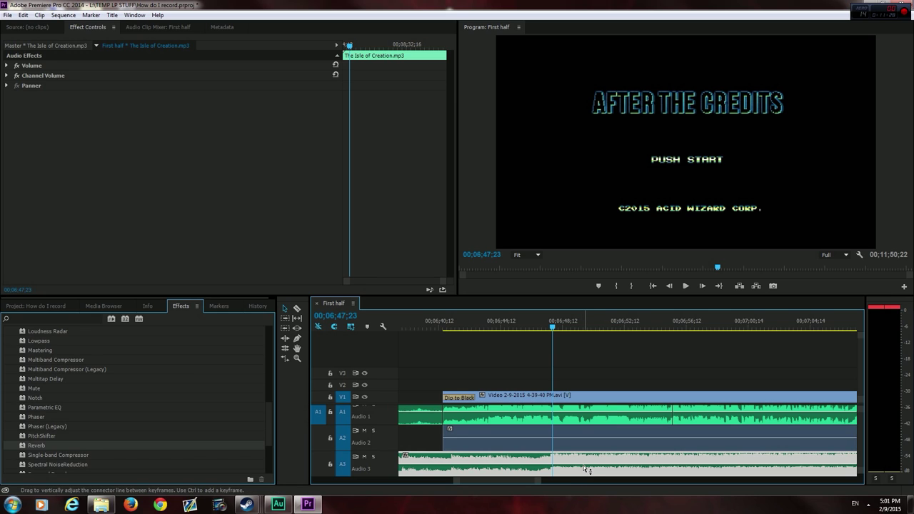
left_click_drag(586, 469, 588, 466)
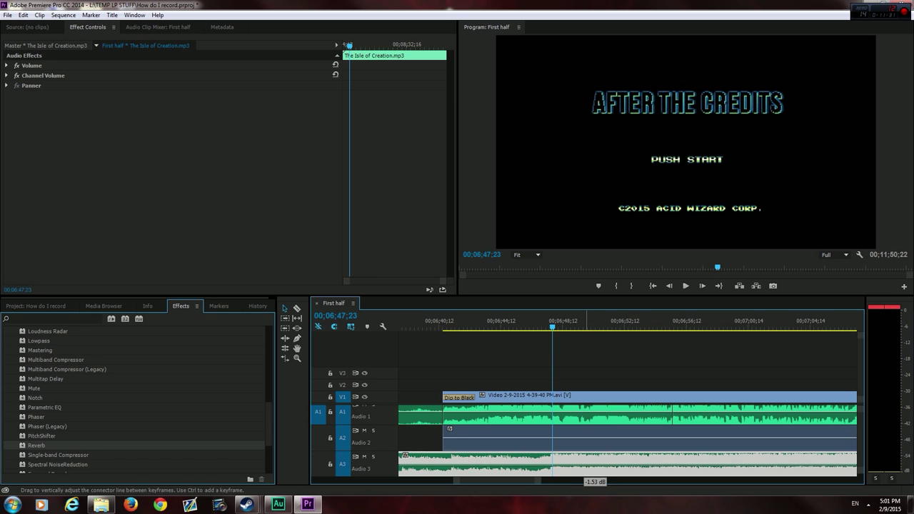
left_click(672, 327)
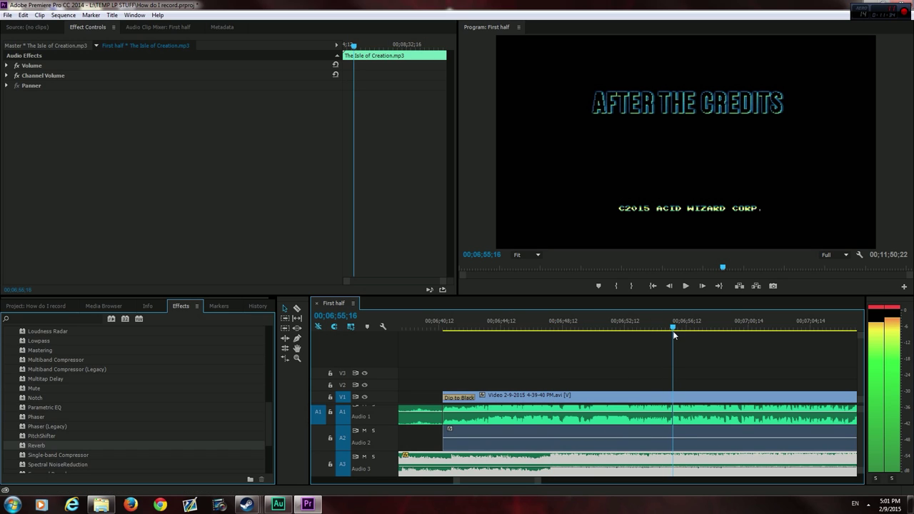
Step: Cut the Audio 3 music at 00;06;55;15 and delete everything after it
left_click_drag(672, 331, 672, 334)
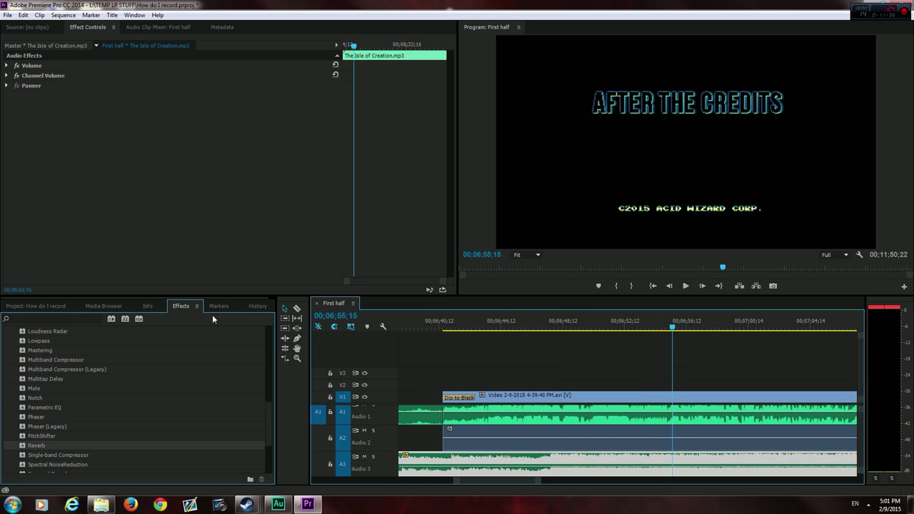
left_click(297, 308)
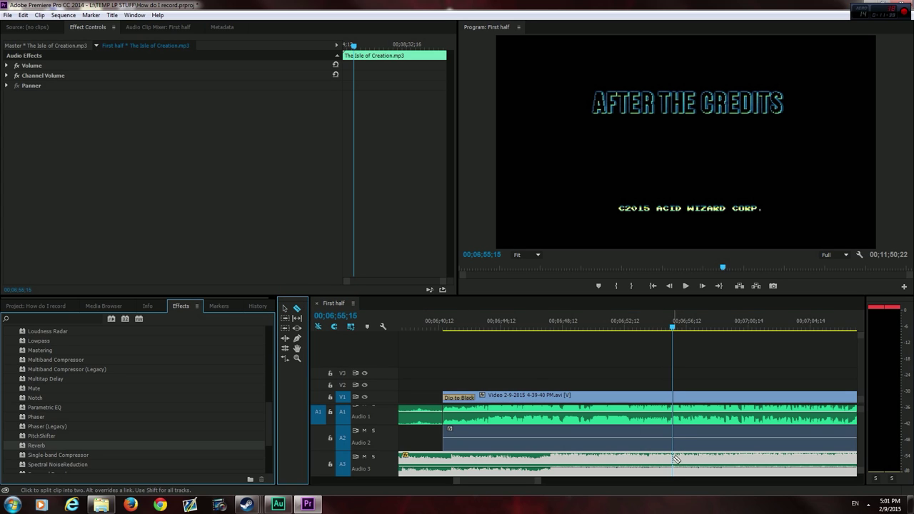
left_click(675, 459)
left_click(284, 308)
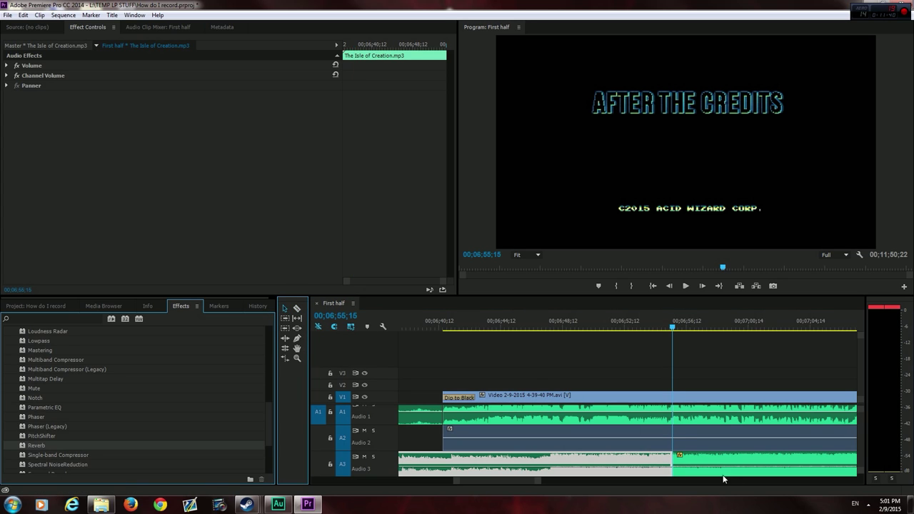
left_click(710, 457)
key("Delete")
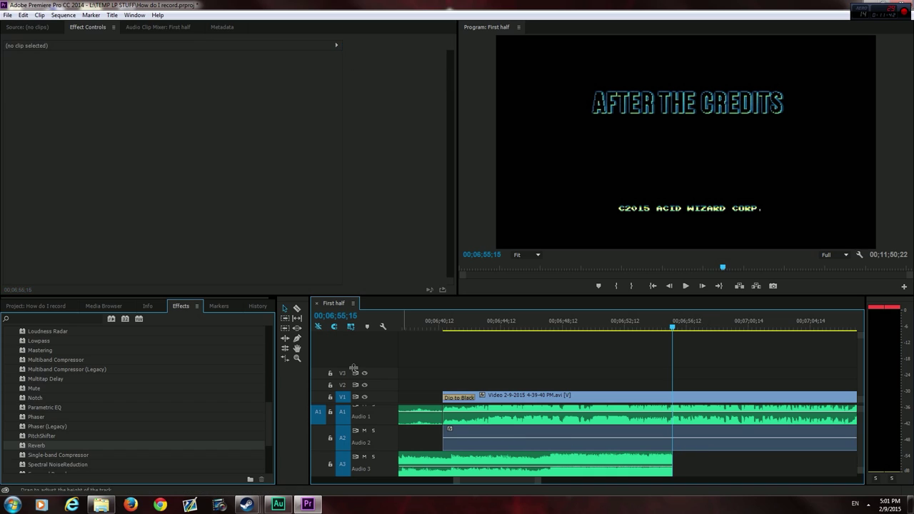
Step: Cut the music near its start, delete the leading piece, and collapse Audio Effects
left_click(297, 308)
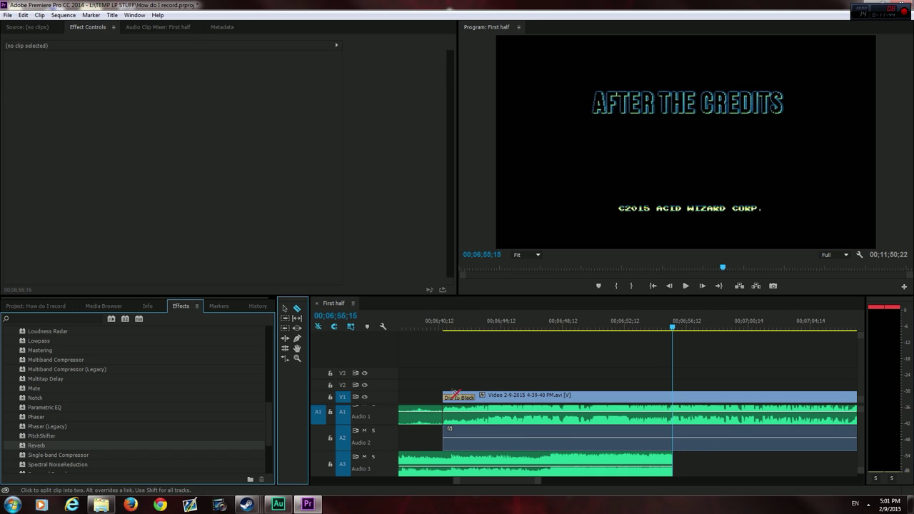
left_click(435, 467)
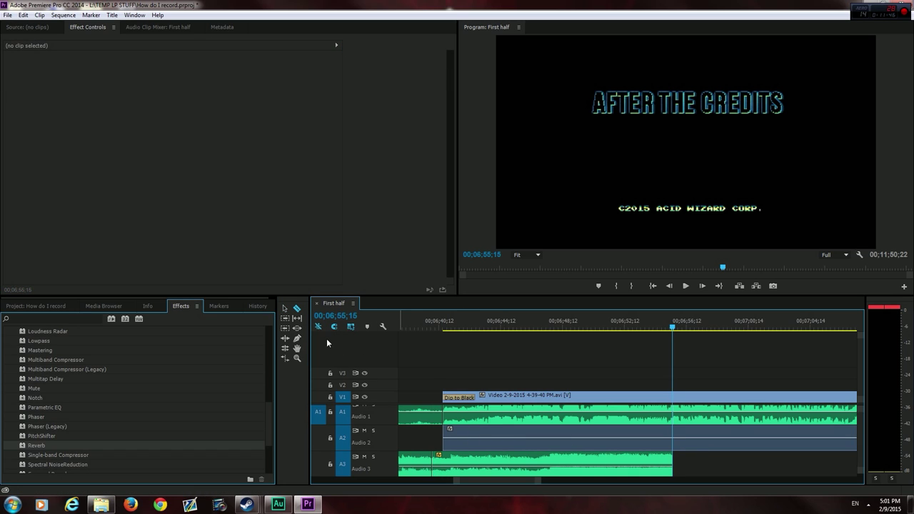
left_click(285, 308)
left_click(413, 464)
key("Delete")
scroll(21, 350, "up", 4)
scroll(21, 350, "up", 4)
scroll(20, 350, "up", 2)
left_click(6, 341)
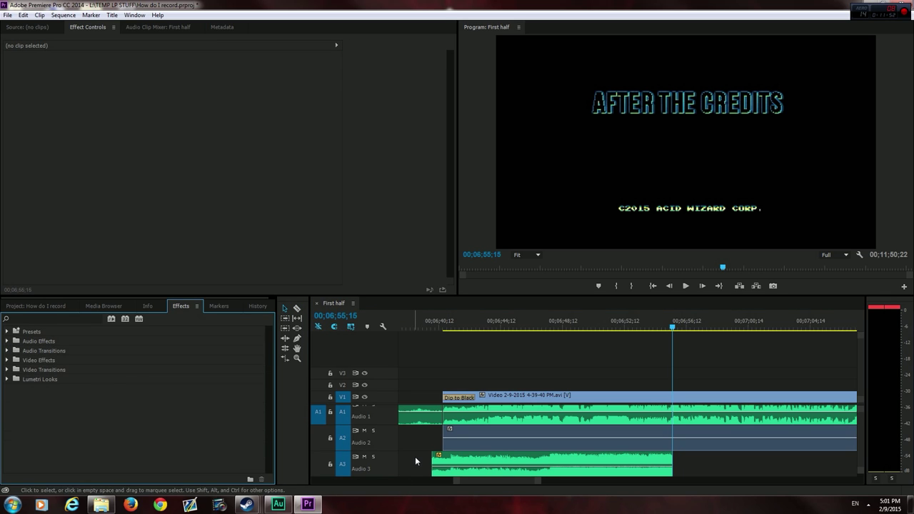
Step: Apply an Exponential Fade crossfade to the start of the Audio 3 music and preview it
left_click(7, 351)
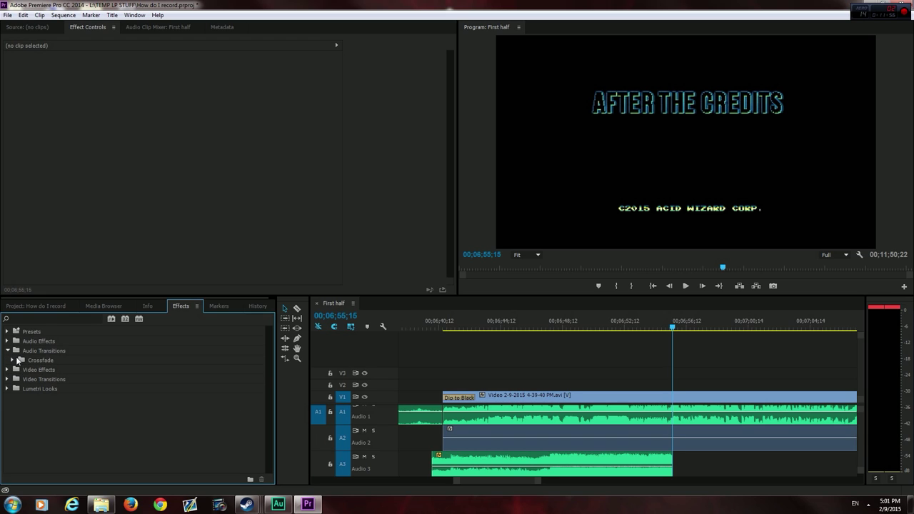
left_click(12, 361)
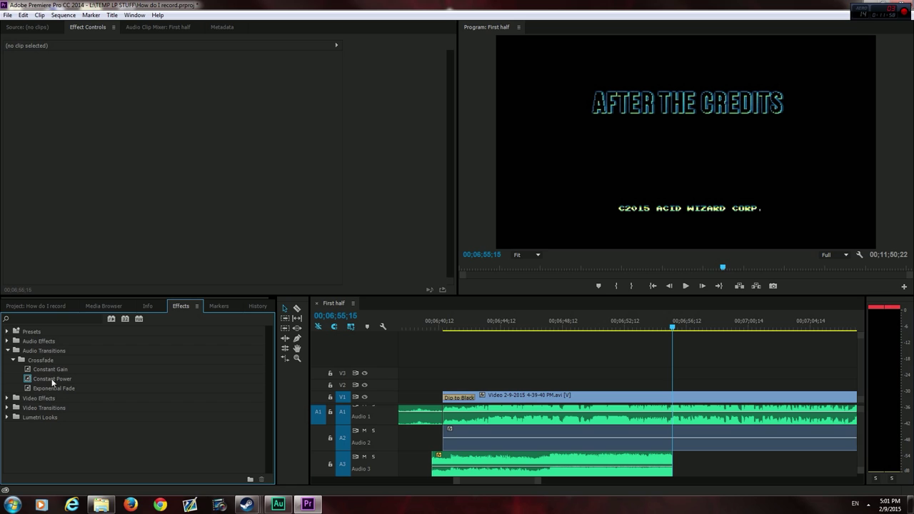
mouse_move(47, 390)
left_mouse_down()
mouse_move(414, 464)
mouse_move(488, 464)
left_mouse_up()
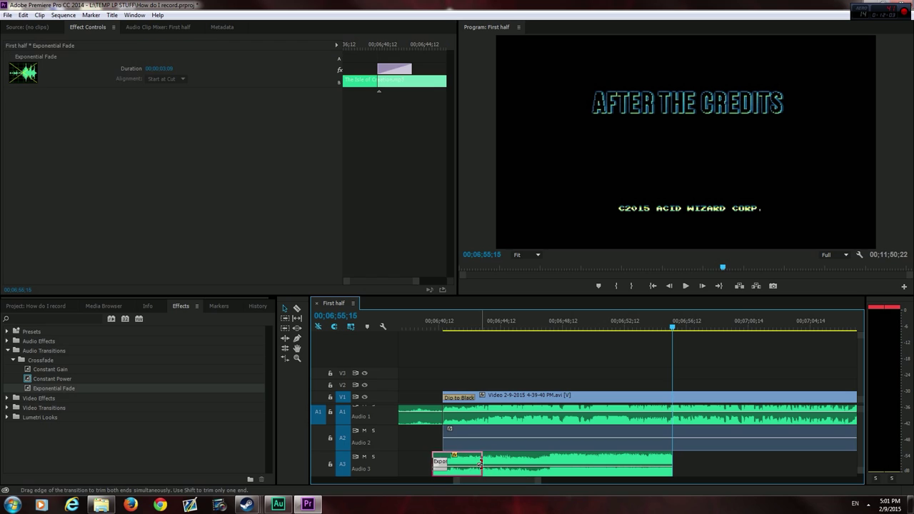
left_click(436, 320)
left_click(691, 287)
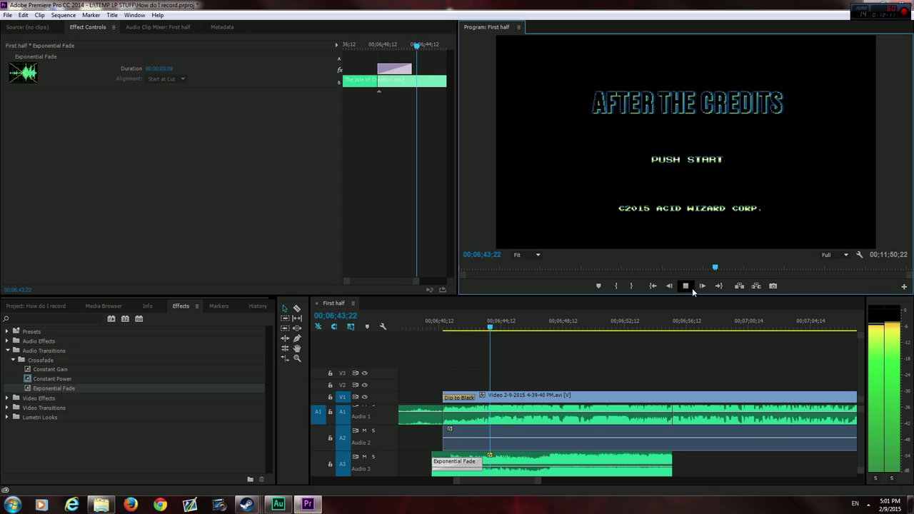
left_click(691, 288)
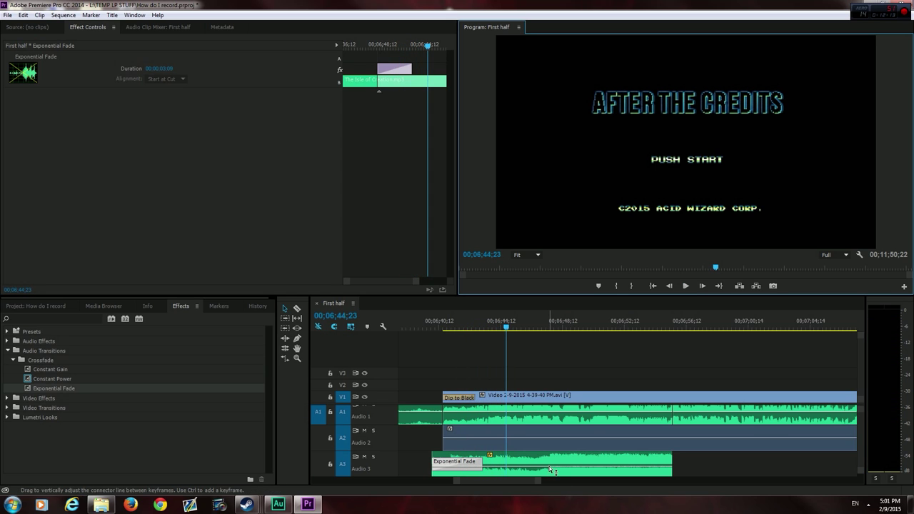
Step: Shorten the Exponential Fade to 00;00;01;15, checking it by playback
left_click(553, 472)
left_click_drag(480, 463, 461, 462)
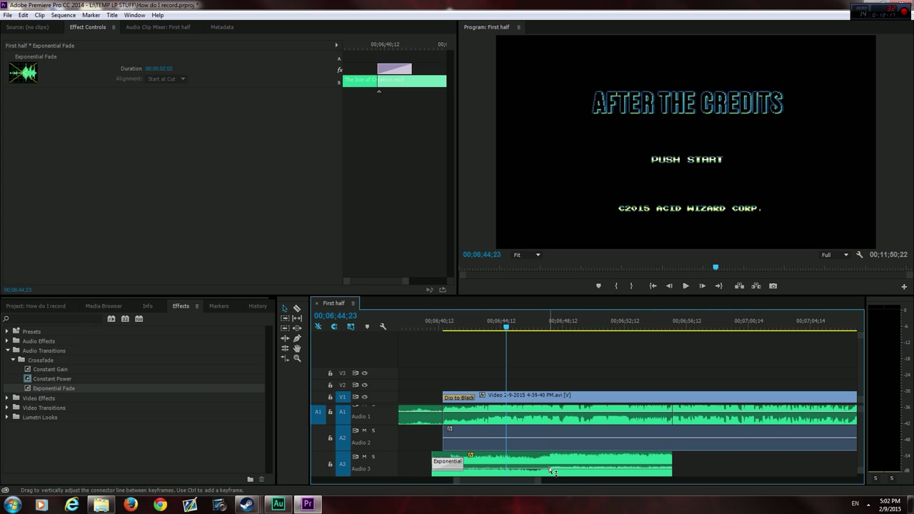
left_click(447, 325)
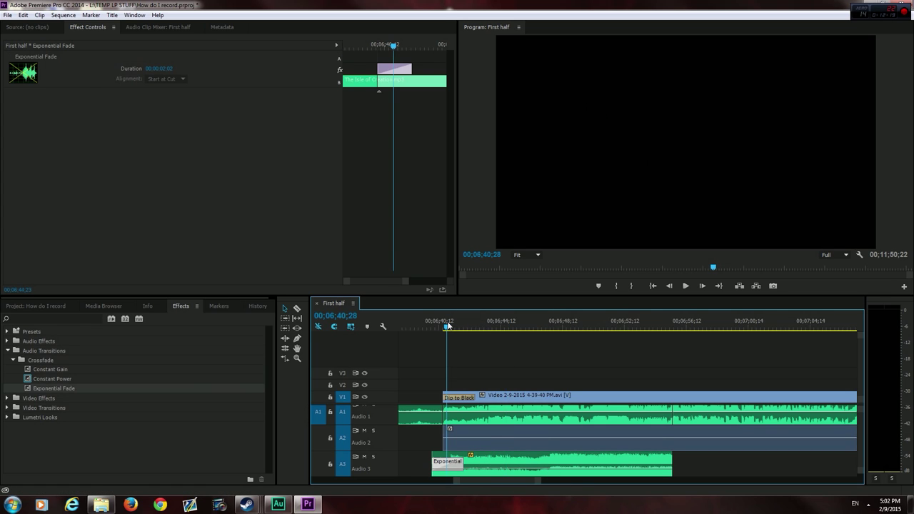
left_click(685, 286)
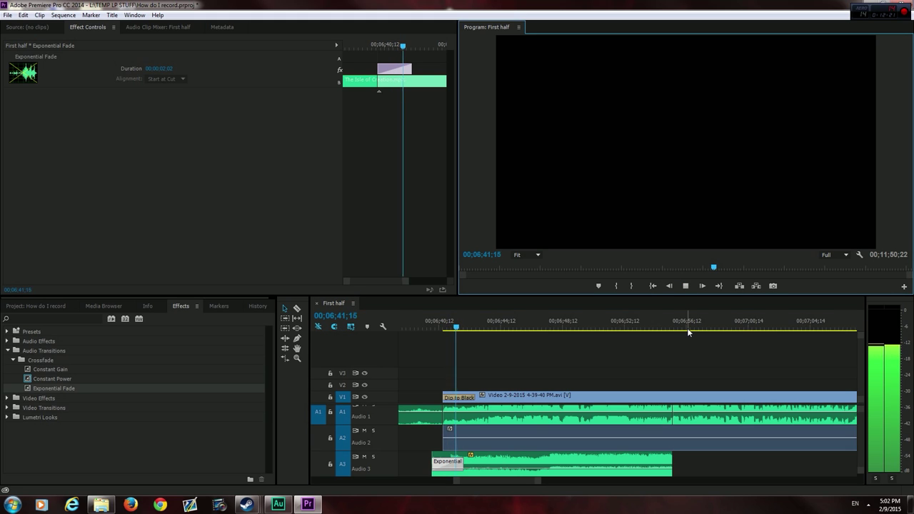
left_click_drag(468, 460, 452, 463)
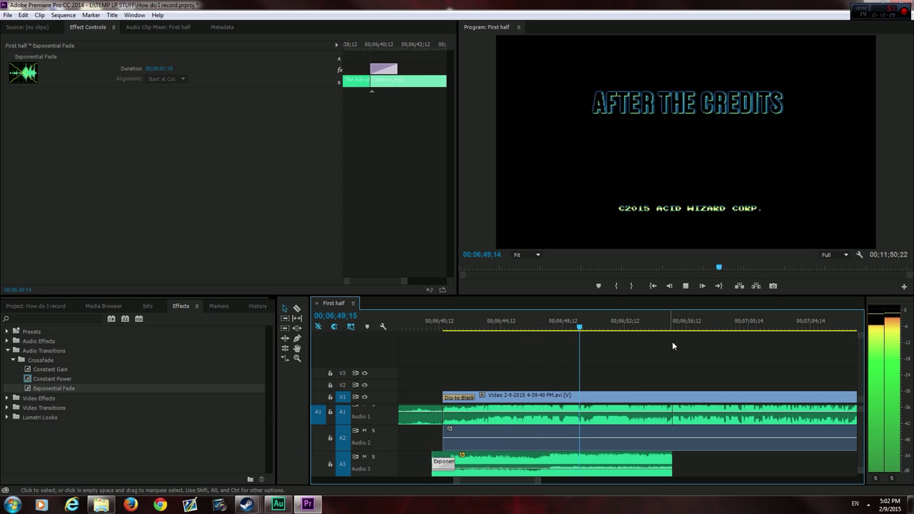
left_click(685, 286)
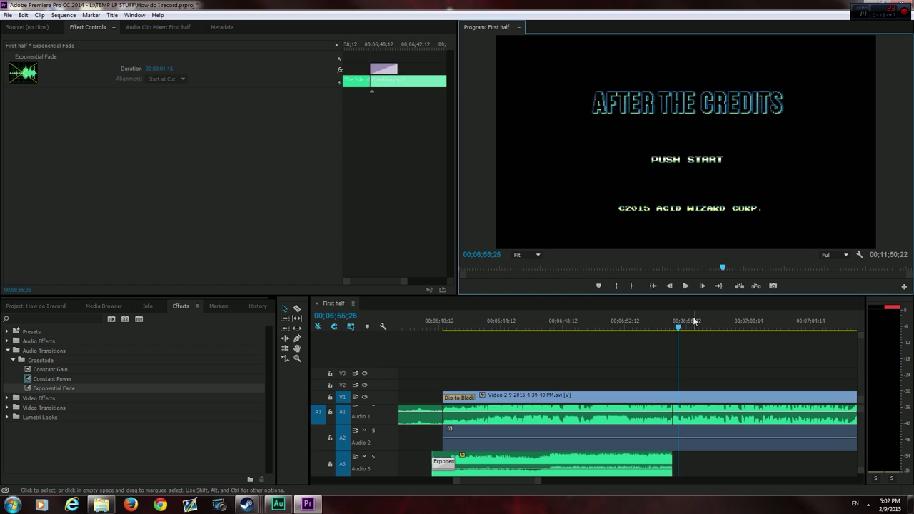
left_click_drag(678, 322, 673, 332)
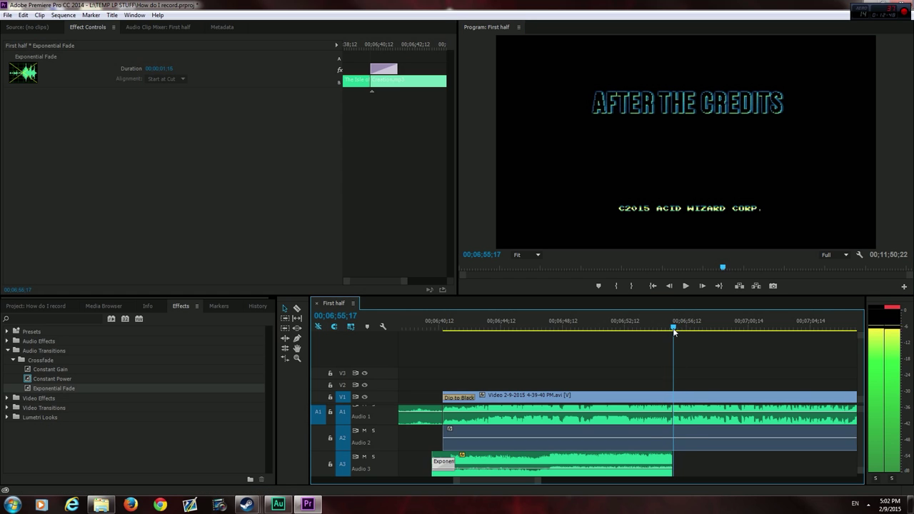
Step: Razor the V1 gameplay clip and its audio at 06;55;14, then park the playhead at 06;40;28
left_click(674, 398)
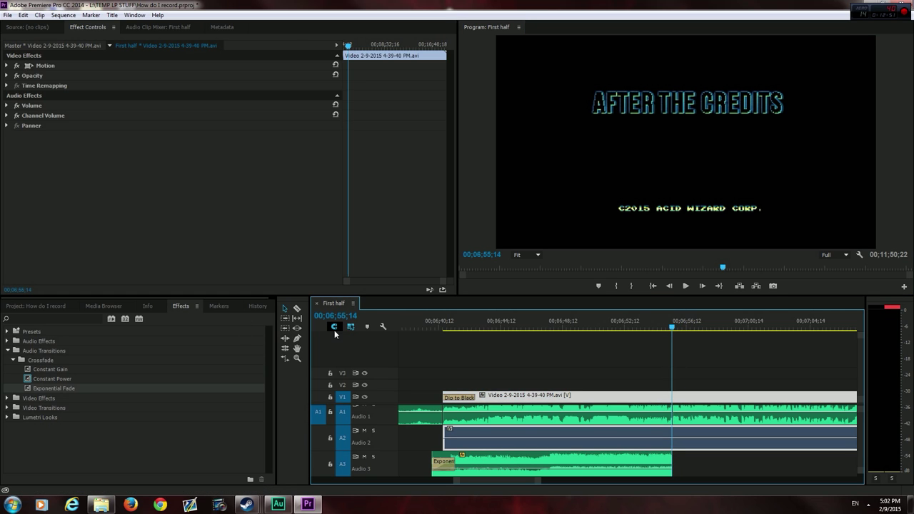
left_click(297, 309)
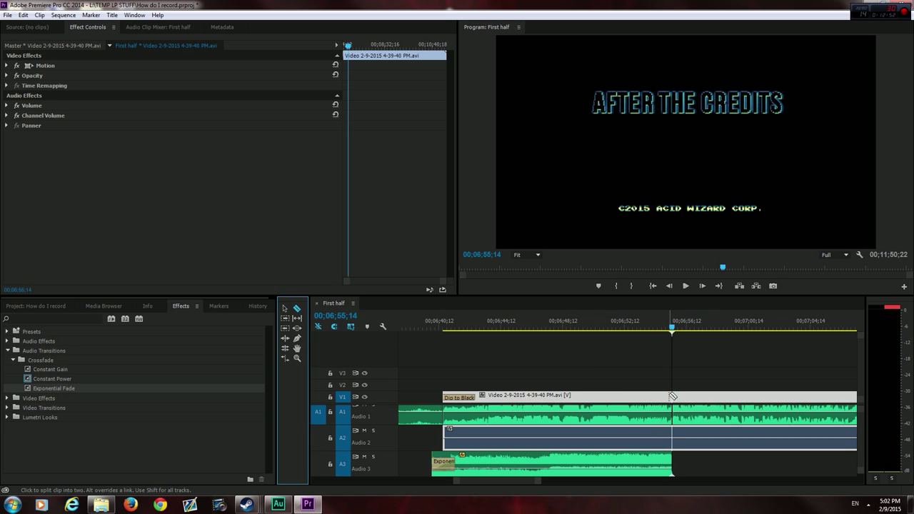
left_click(672, 396)
left_click(285, 309)
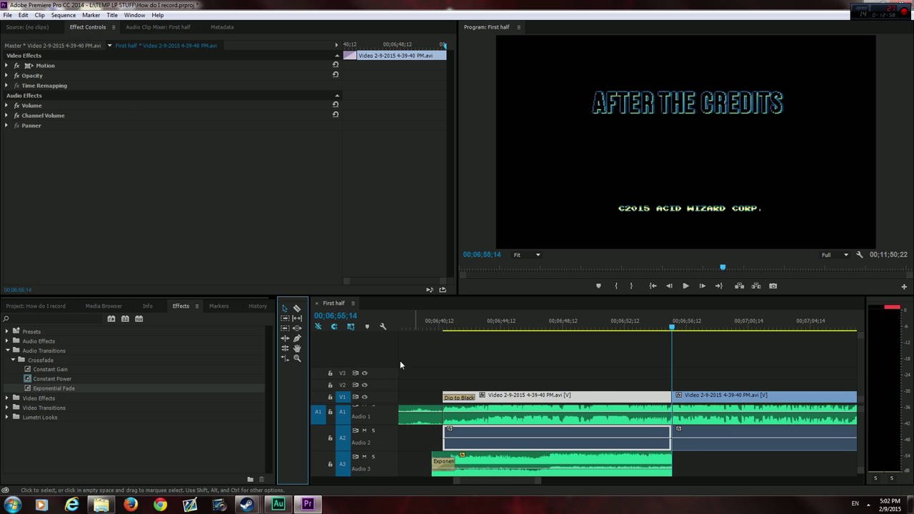
left_click(445, 327)
left_click_drag(446, 327, 447, 327)
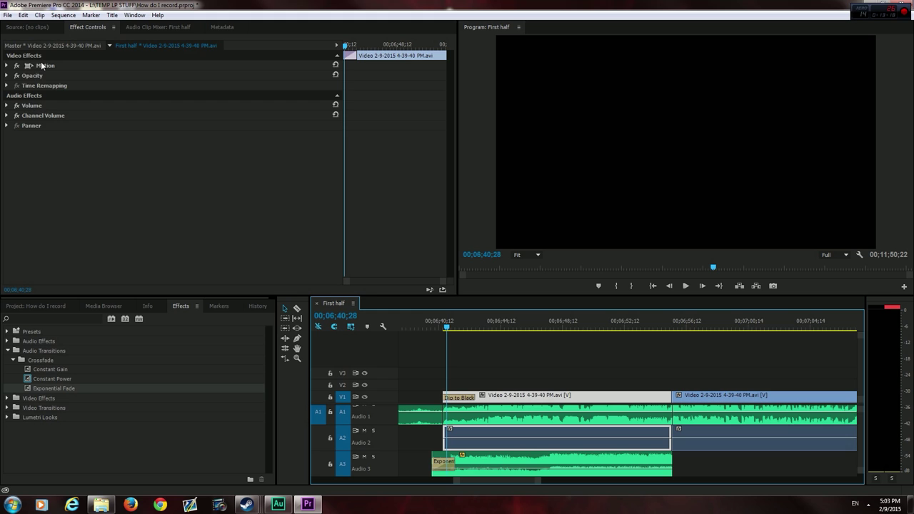
Step: Drag the later Scale keyframe right next to the first so the zoom becomes near-instant
left_click(7, 64)
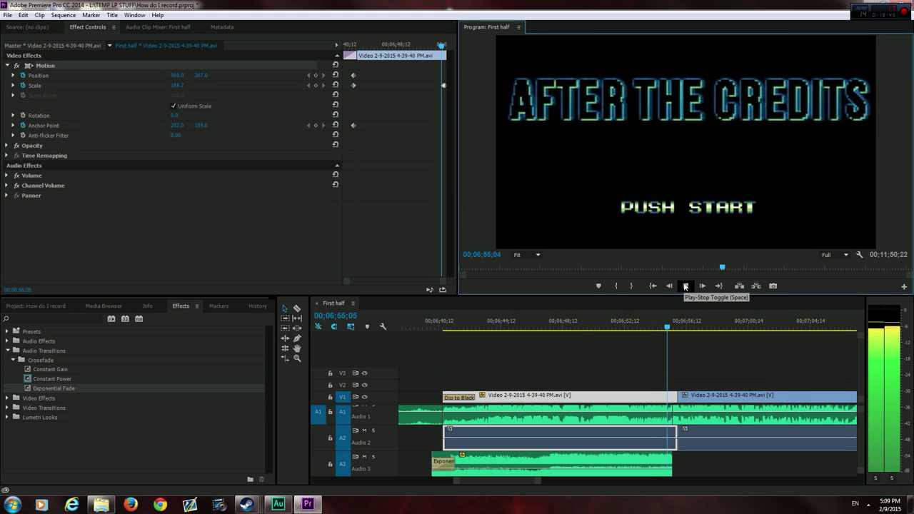
left_click(685, 286)
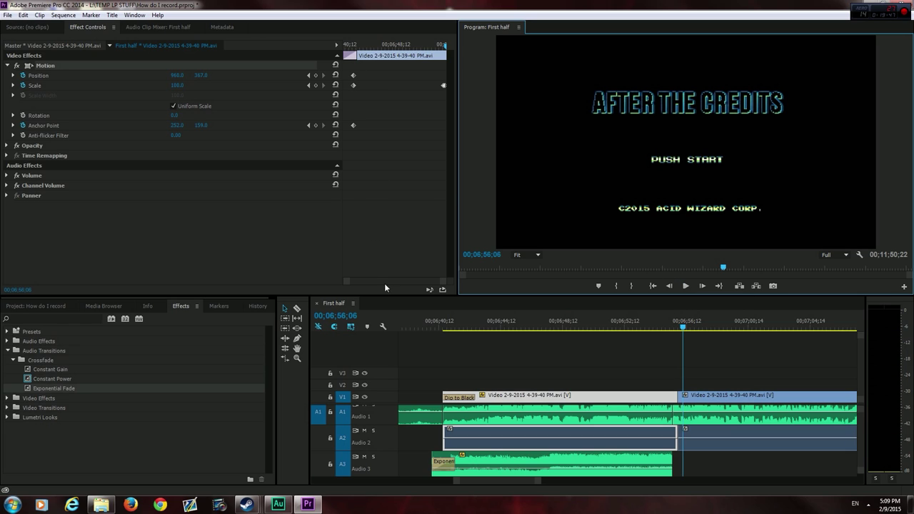
mouse_move(444, 286)
left_mouse_down()
mouse_move(421, 284)
mouse_move(449, 282)
left_mouse_up()
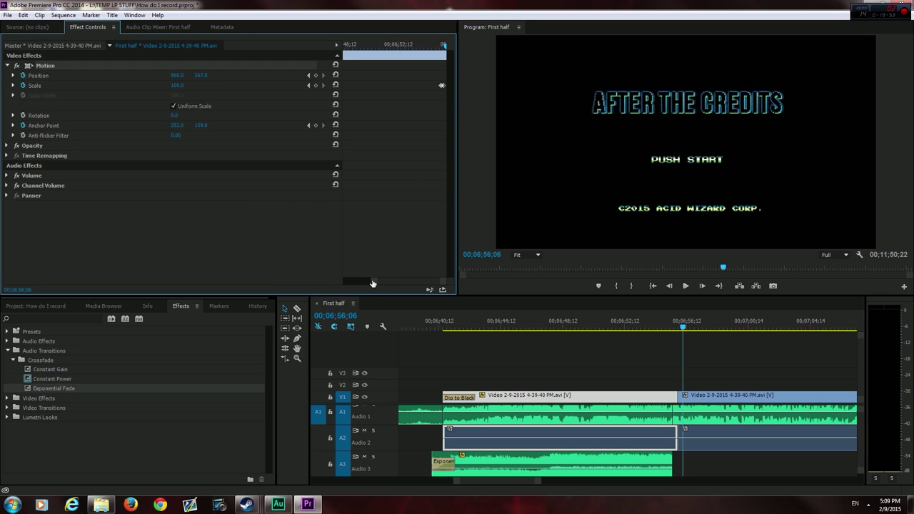
mouse_move(371, 282)
left_mouse_down()
mouse_move(420, 284)
mouse_move(433, 148)
left_mouse_up()
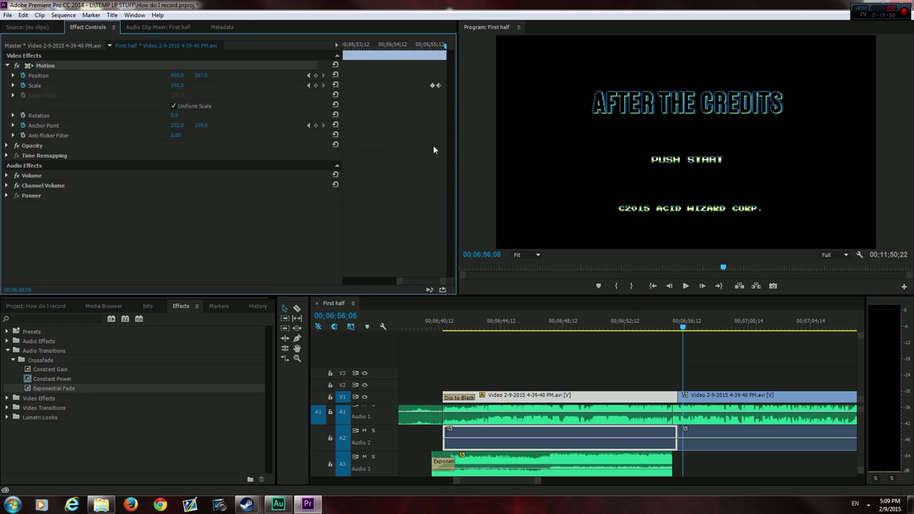
left_click(437, 85)
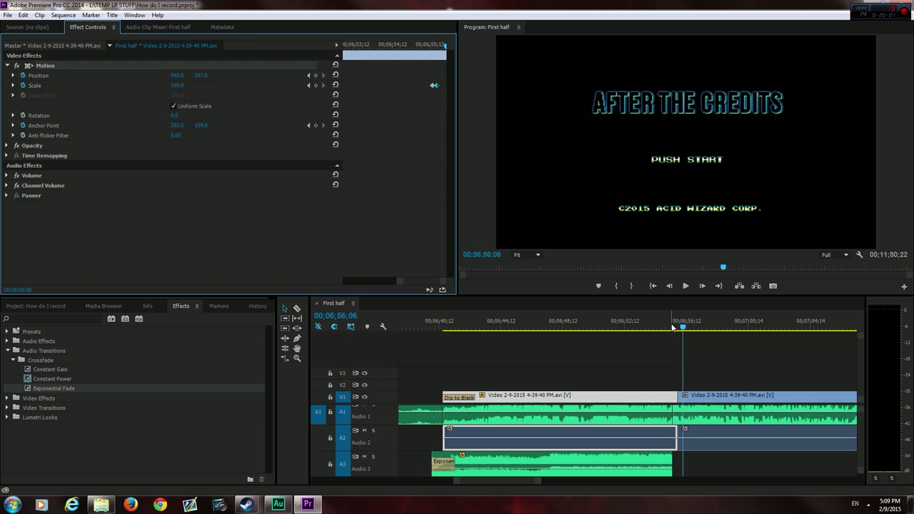
Step: Preview the quick zoom out from the AFTER THE CREDITS title
left_click_drag(673, 327, 669, 327)
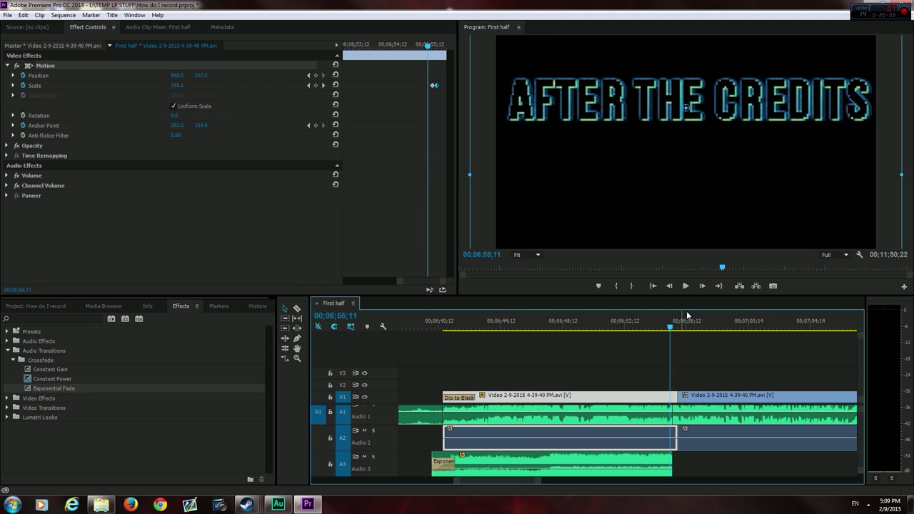
left_click(688, 287)
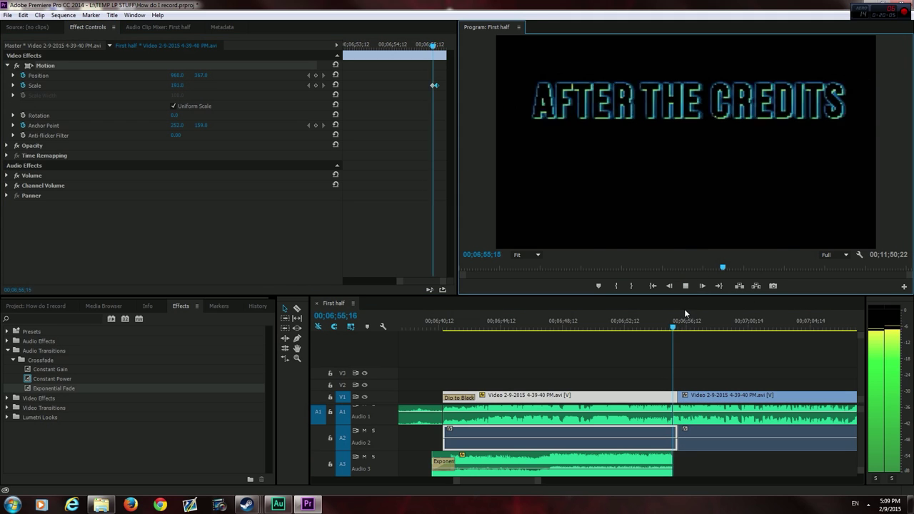
left_click(685, 286)
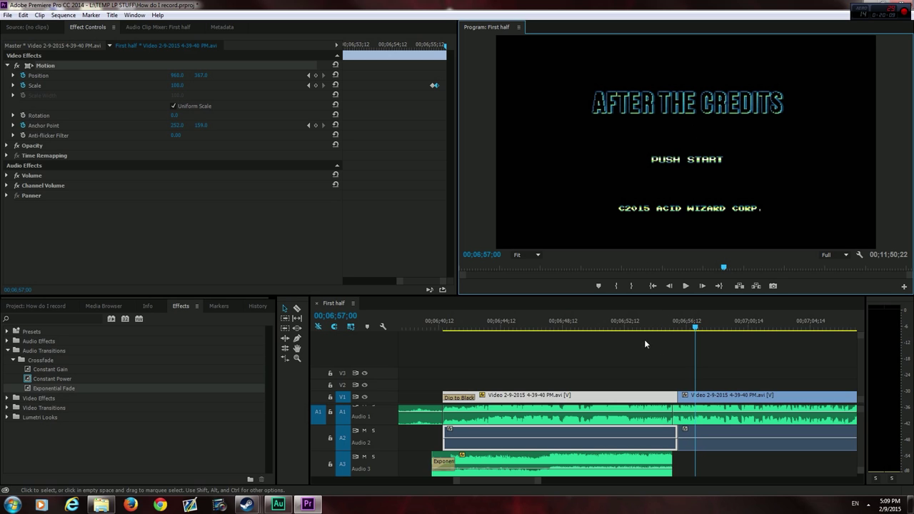
scroll(863, 432, "down", 4)
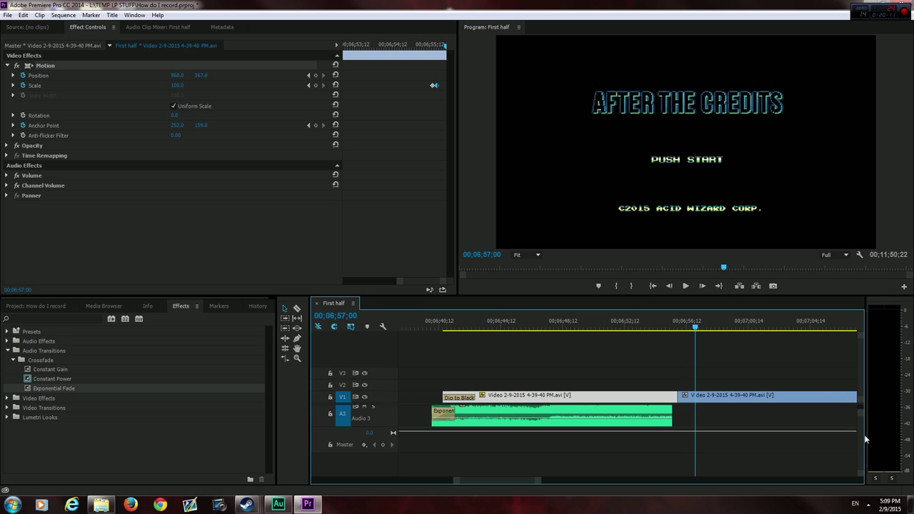
scroll(865, 431, "up", 3)
scroll(866, 427, "up", 1)
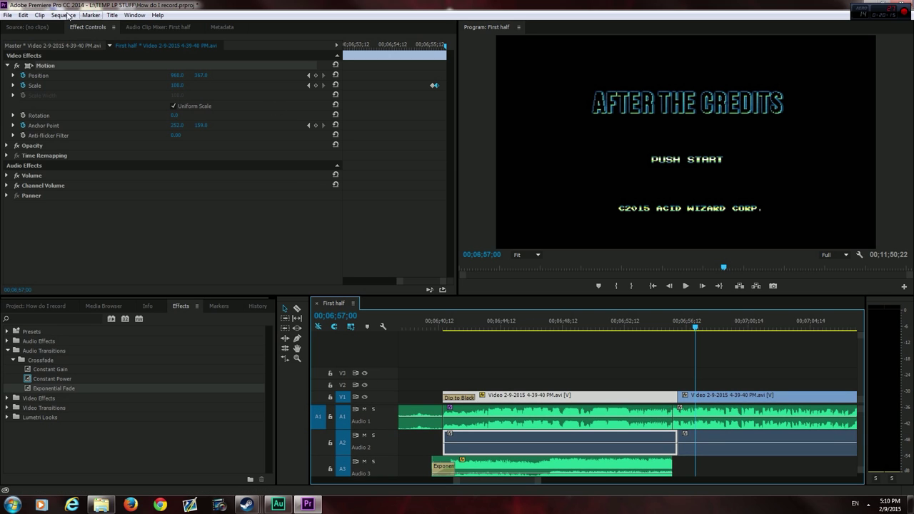
Step: Cut V1, A1 and A2 at 06;57;00, then add 3 new video tracks (V4–V6) plus audio tracks
left_click(92, 15)
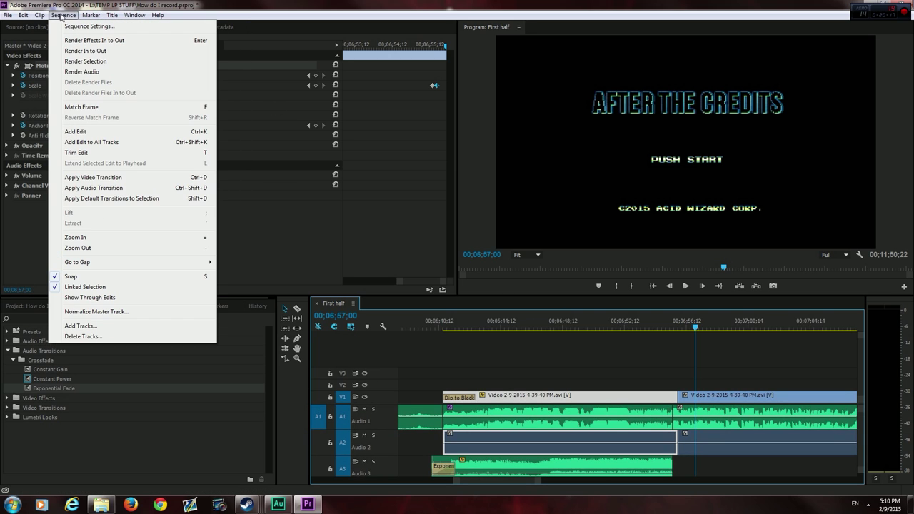
left_click(93, 131)
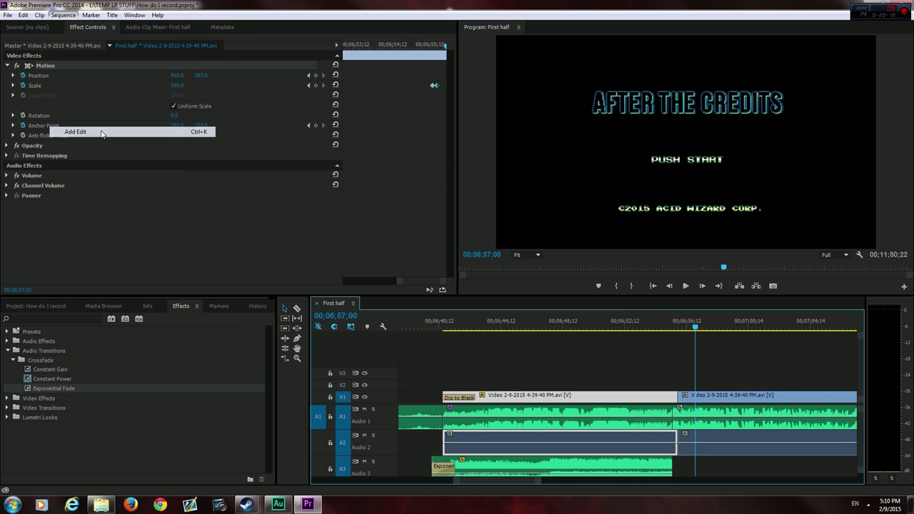
left_click(63, 15)
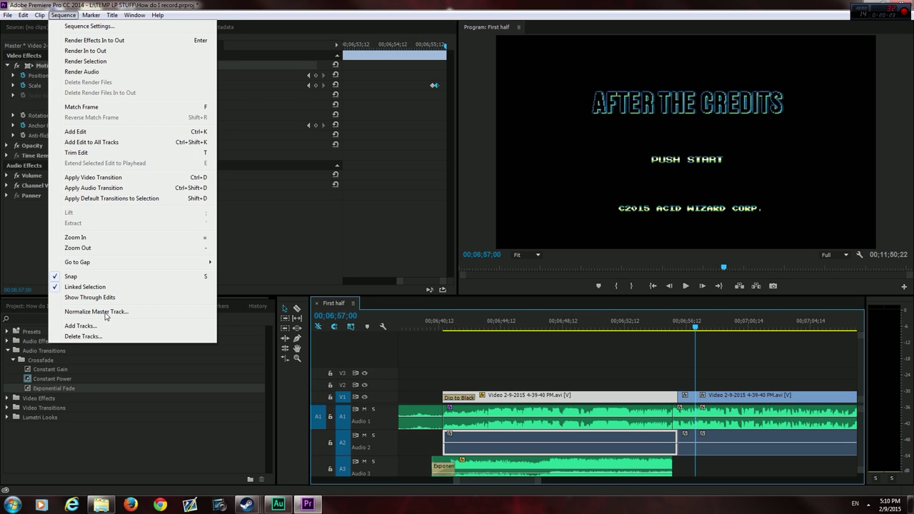
left_click(80, 326)
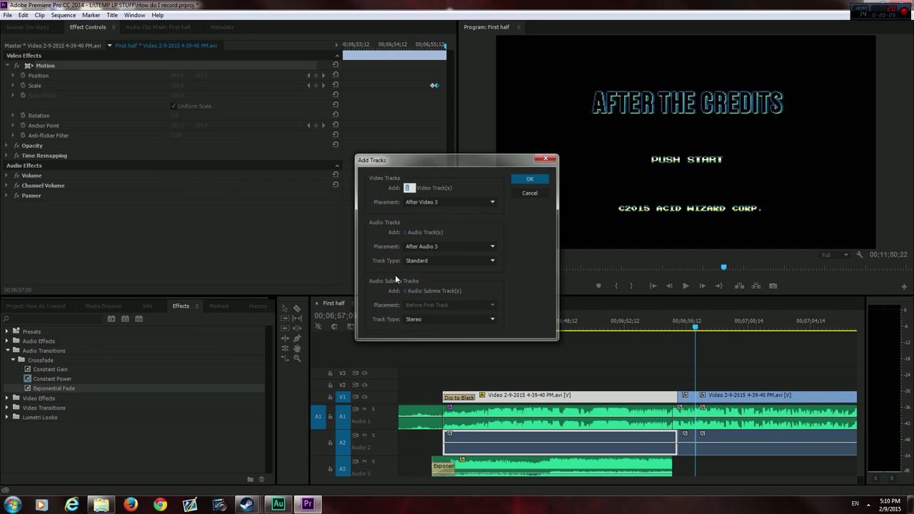
left_click(408, 187)
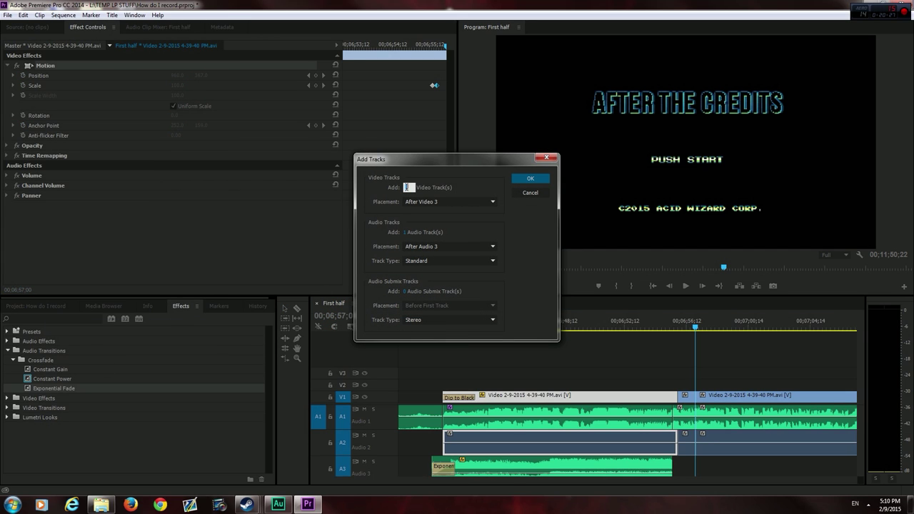
type("3")
left_click(415, 232)
left_click(529, 179)
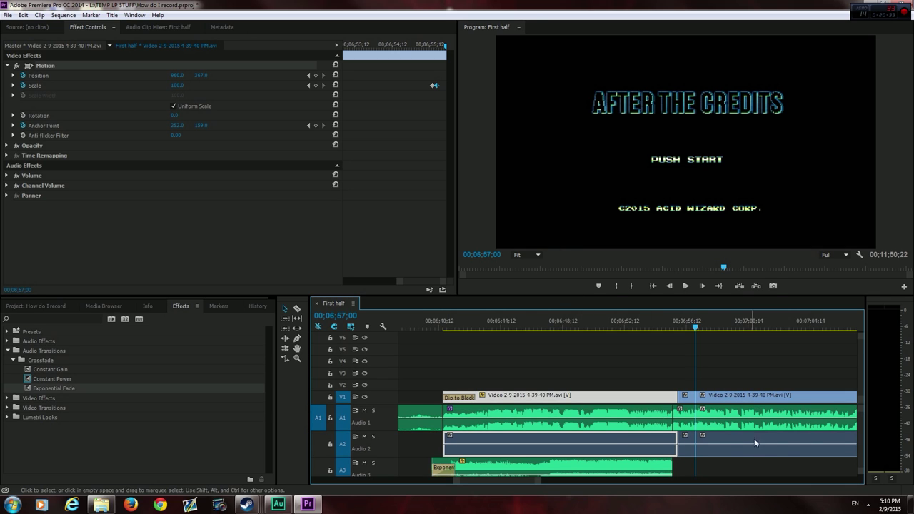
scroll(860, 440, "down", 5)
scroll(863, 445, "up", 5)
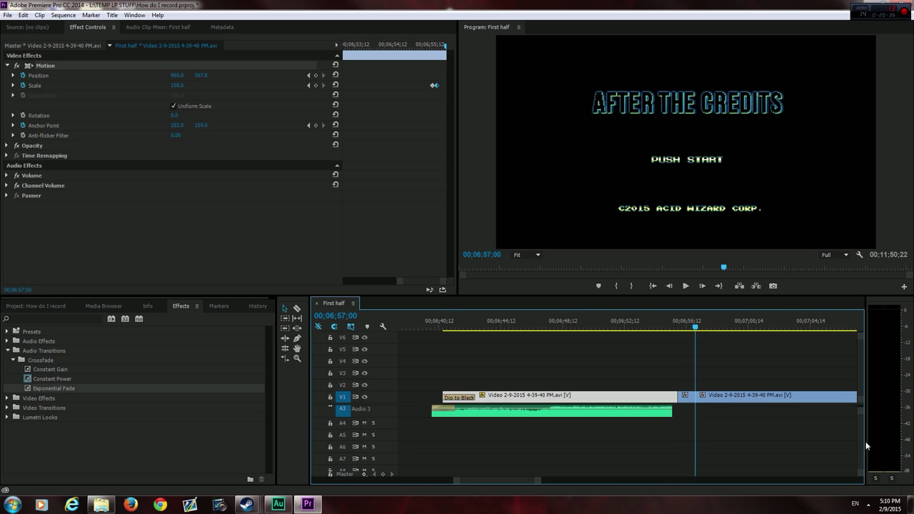
Step: In Explorer, go up to My Music and open the Random SFX folder
mouse_move(101, 505)
left_click(97, 468)
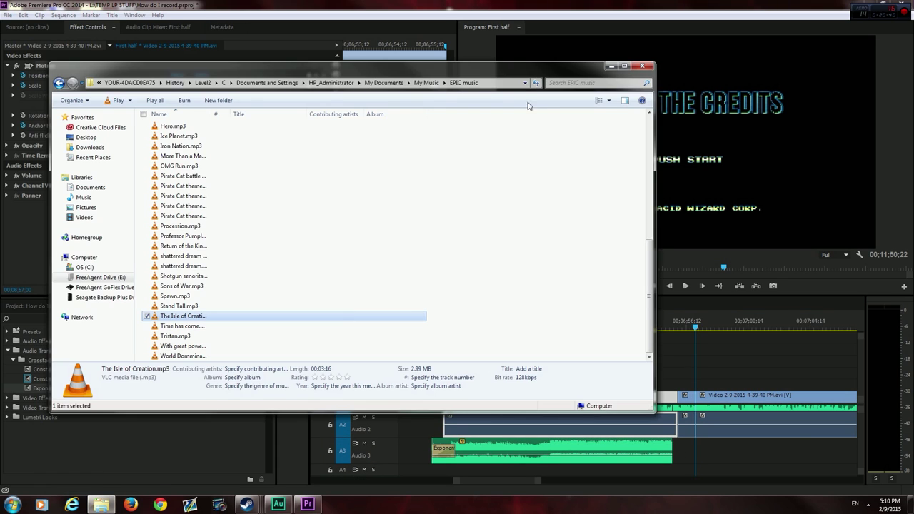
left_click(446, 83)
left_click(206, 318)
scroll(203, 318, "down", 3)
scroll(196, 314, "down", 1)
scroll(189, 309, "down", 2)
scroll(189, 308, "down", 1)
scroll(189, 308, "down", 2)
scroll(191, 289, "down", 1)
scroll(193, 292, "down", 1)
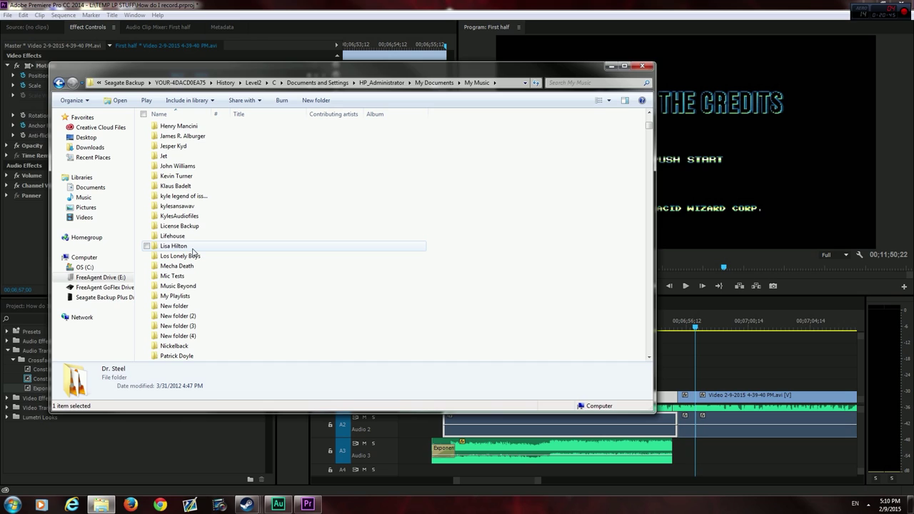
scroll(194, 293, "down", 1)
scroll(199, 296, "down", 1)
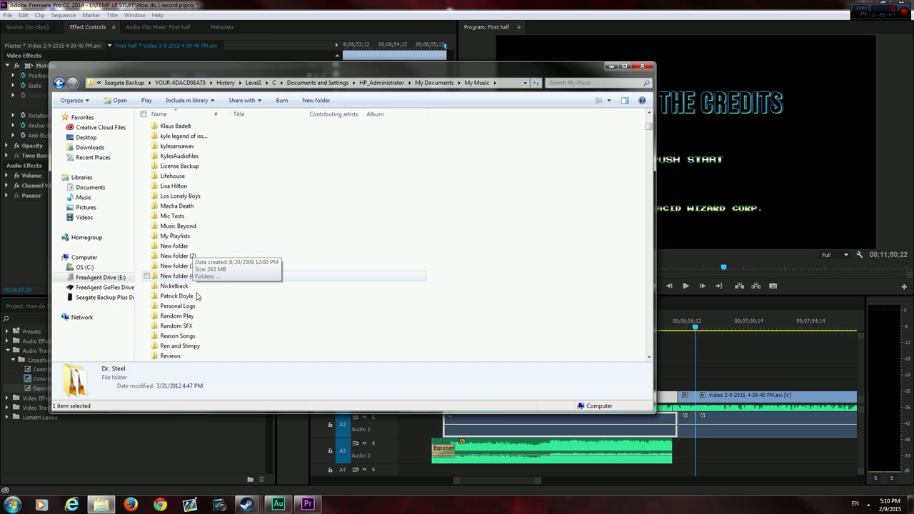
double_click(178, 325)
Step: Drag Whip Crack 1.mp3 onto the A4 track in Premiere's timeline
scroll(192, 306, "down", 1)
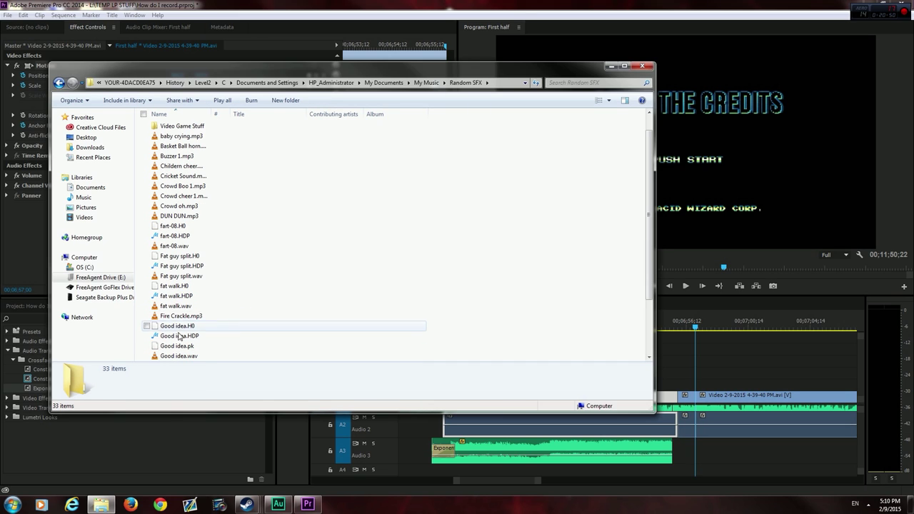
scroll(198, 320, "down", 1)
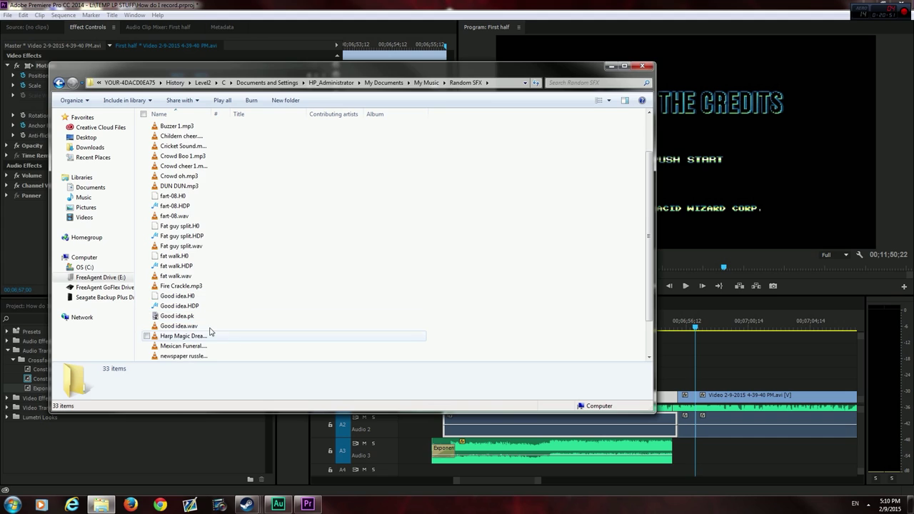
scroll(209, 329, "down", 2)
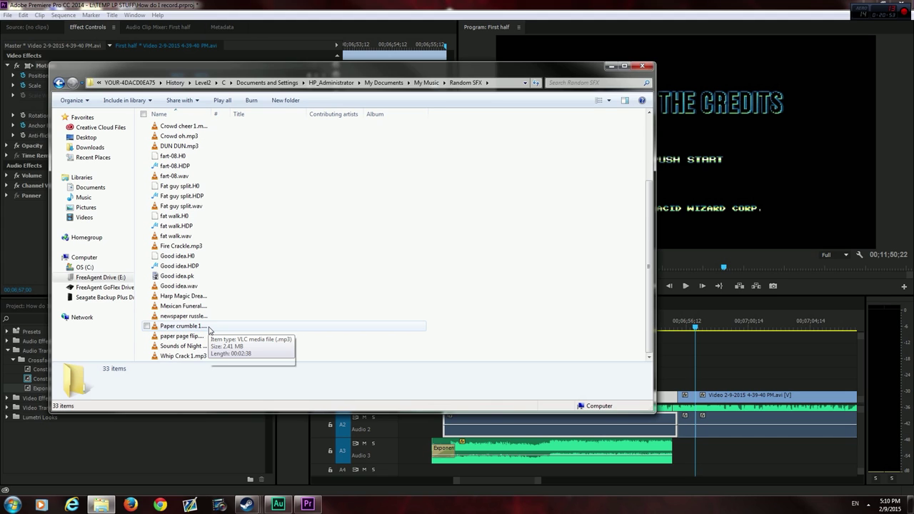
left_click(184, 357)
left_click_drag(184, 356, 678, 473)
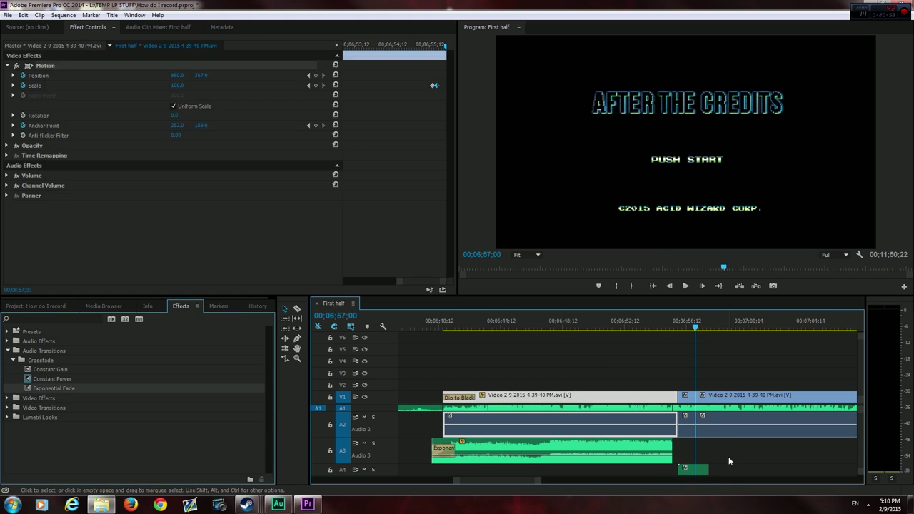
Step: Enlarge the audio tracks and shift the Whip Crack clip slightly earlier on A4
scroll(858, 450, "down", 3)
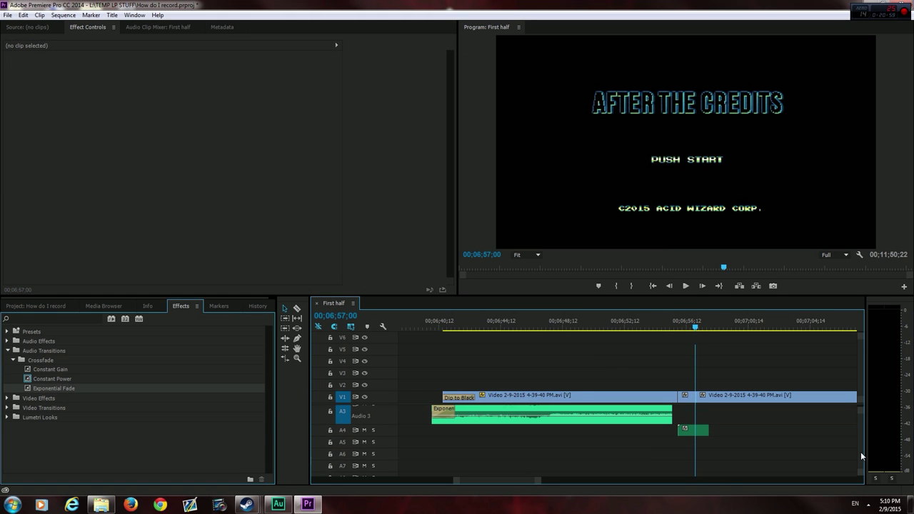
left_click_drag(864, 411, 862, 429)
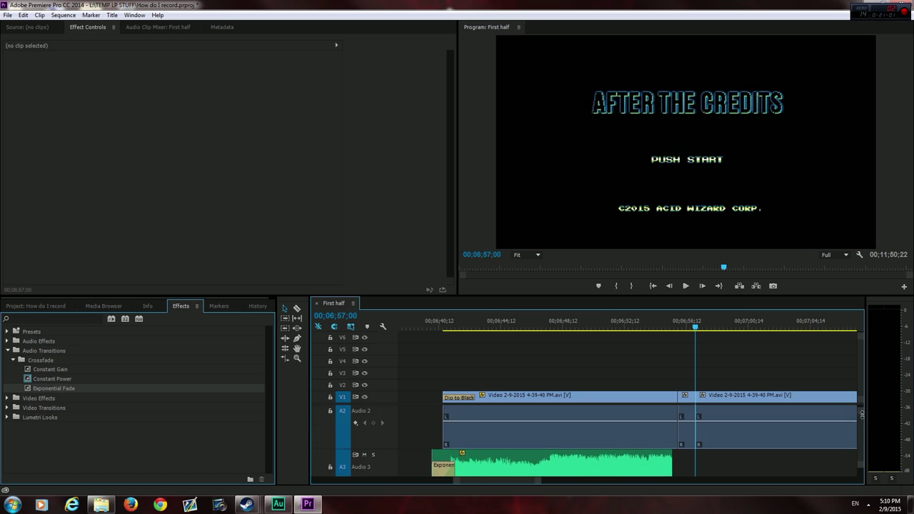
left_click_drag(865, 409, 858, 421)
left_click_drag(534, 479, 511, 481)
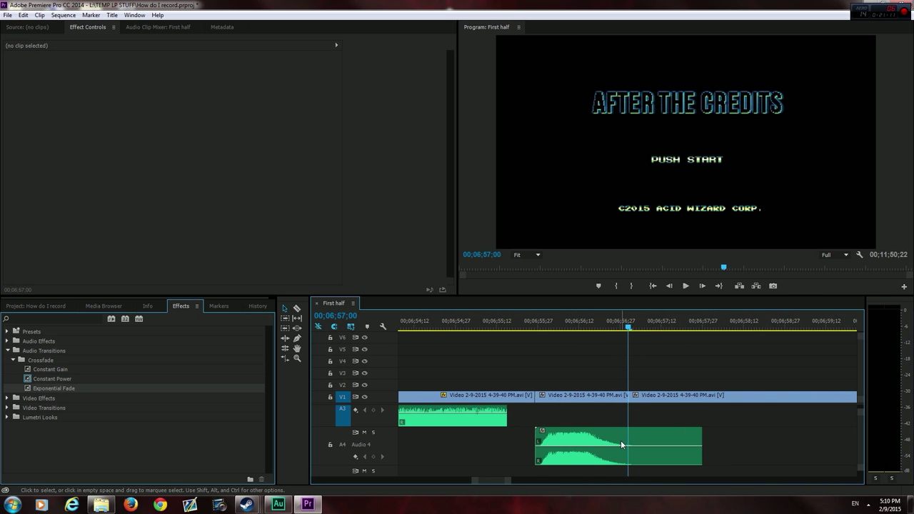
left_click_drag(620, 443, 572, 443)
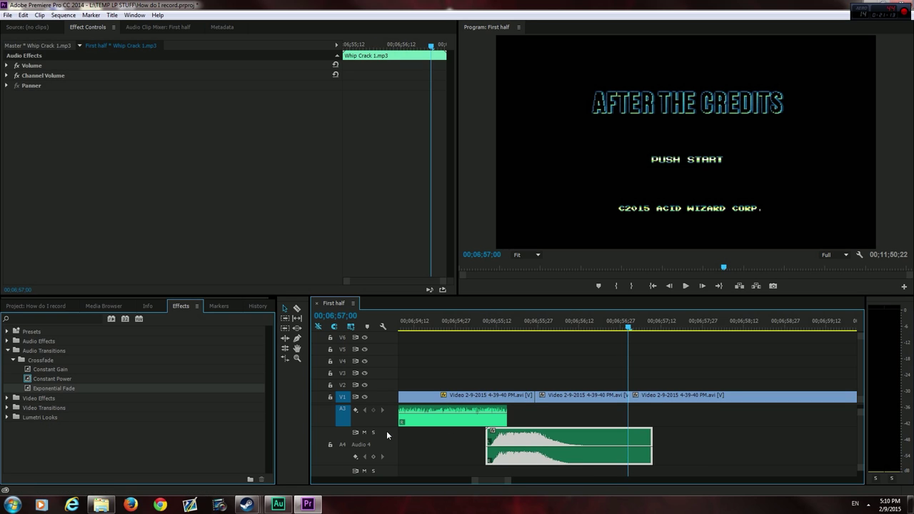
Step: Solo Audio 3, lower the Whip Crack clip's volume, and preview around 06;55;18
left_click(373, 432)
left_click(499, 325)
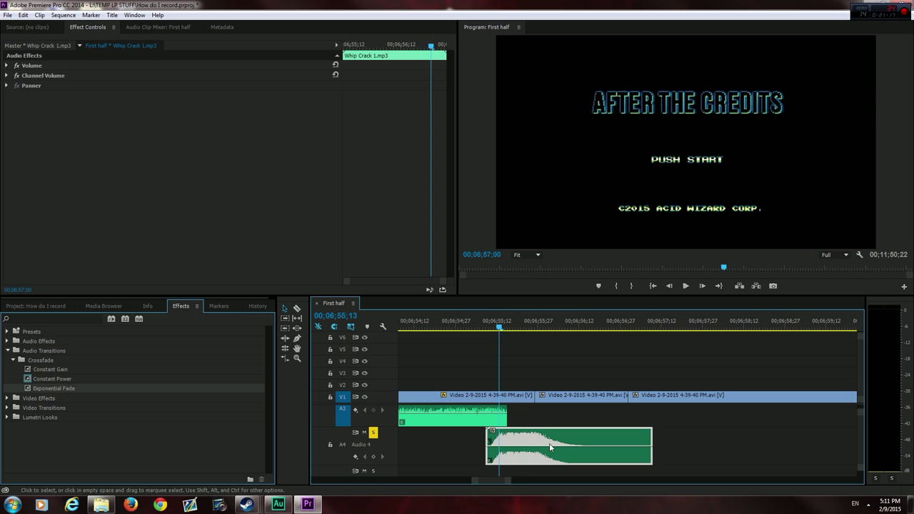
left_click_drag(550, 446, 553, 456)
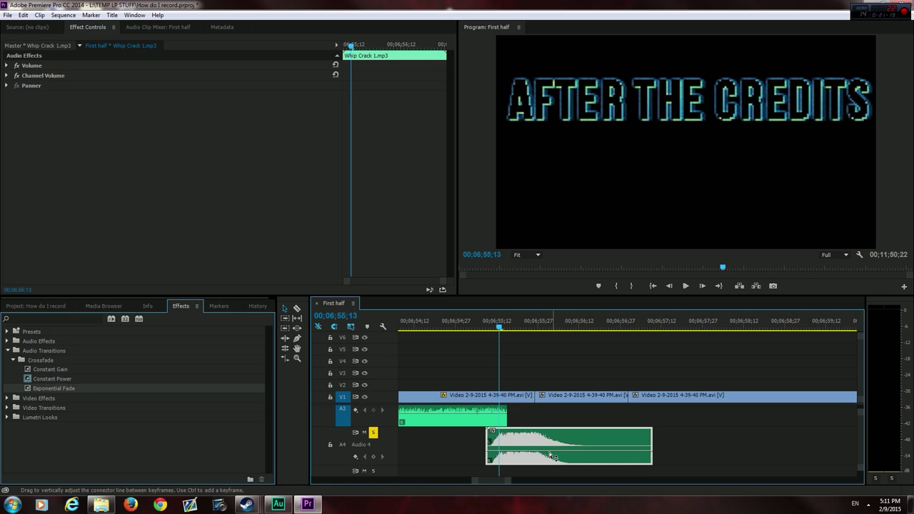
left_click(686, 285)
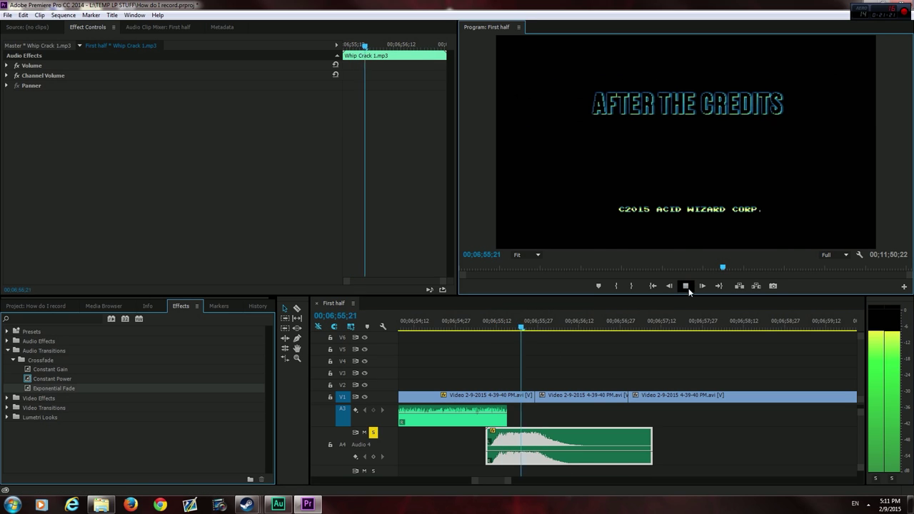
key("space")
left_click(515, 325)
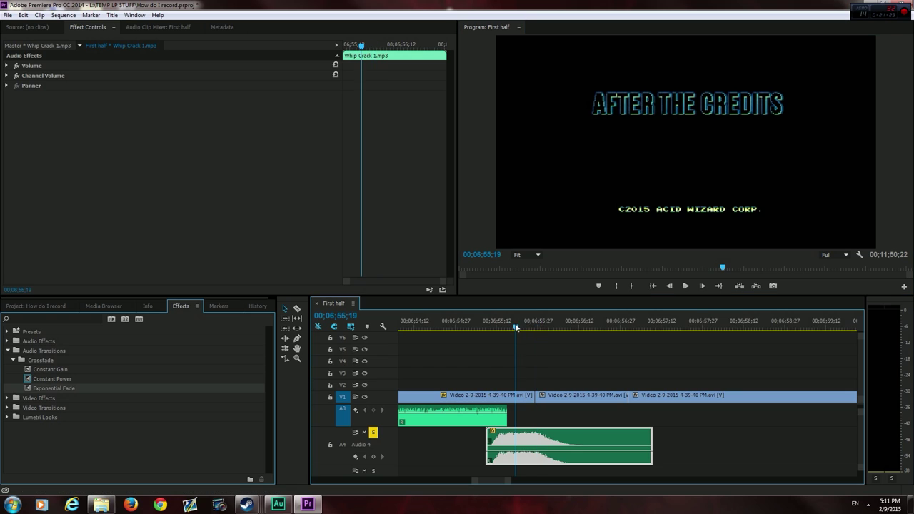
left_click(512, 326)
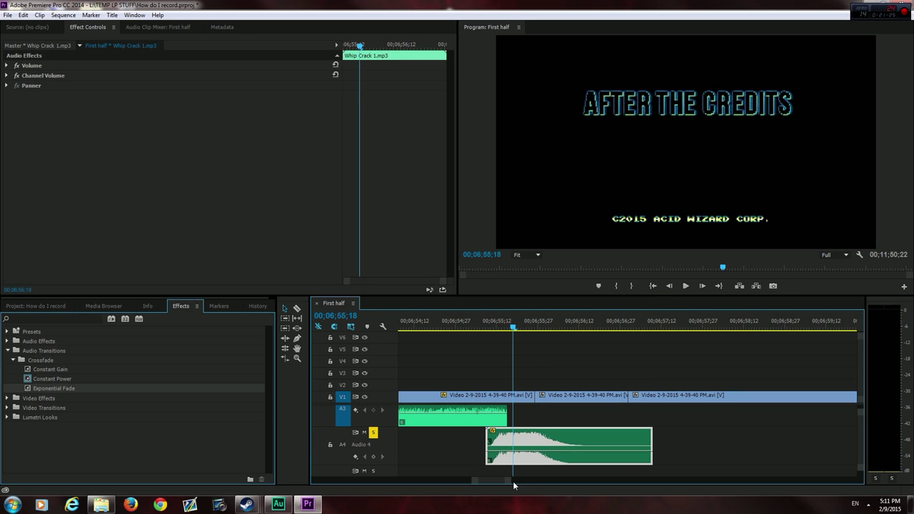
scroll(511, 484, "down", 3)
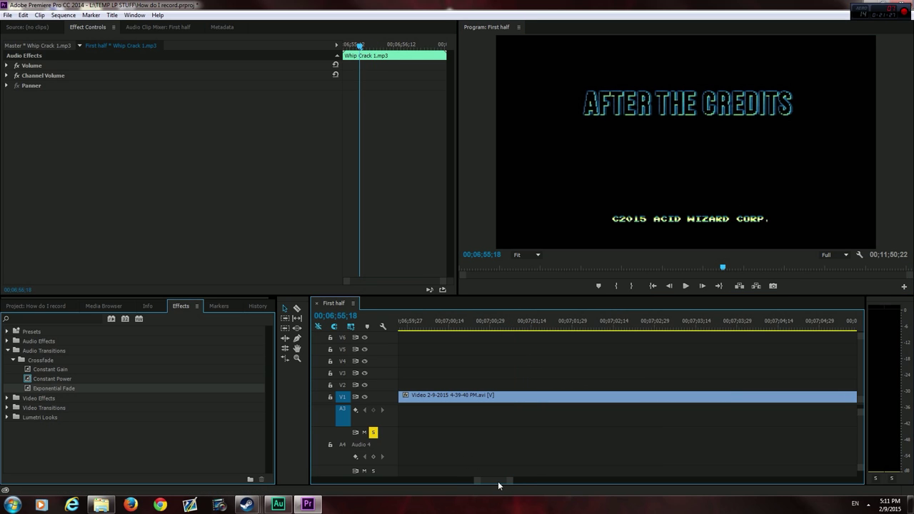
scroll(498, 481, "up", 4)
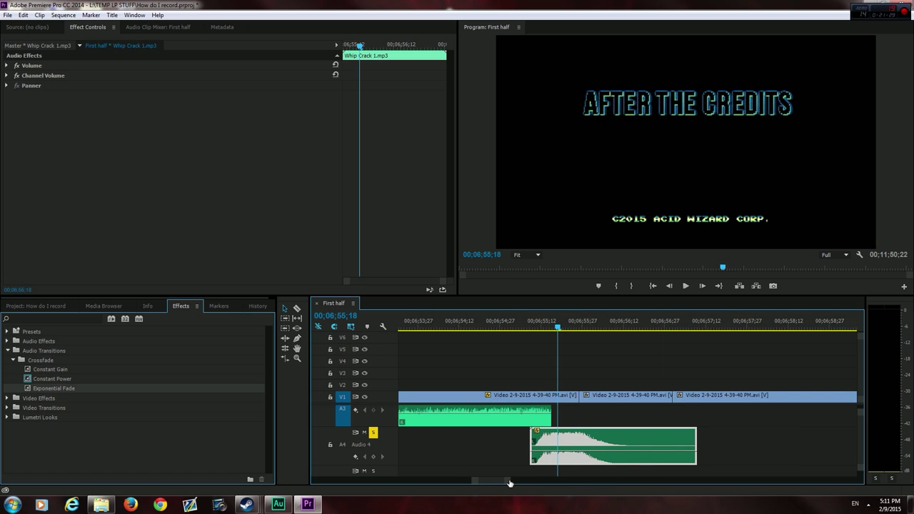
Step: Zoom into the timeline and preview the whip crack timing around 06;55;20
left_click_drag(510, 483, 497, 484)
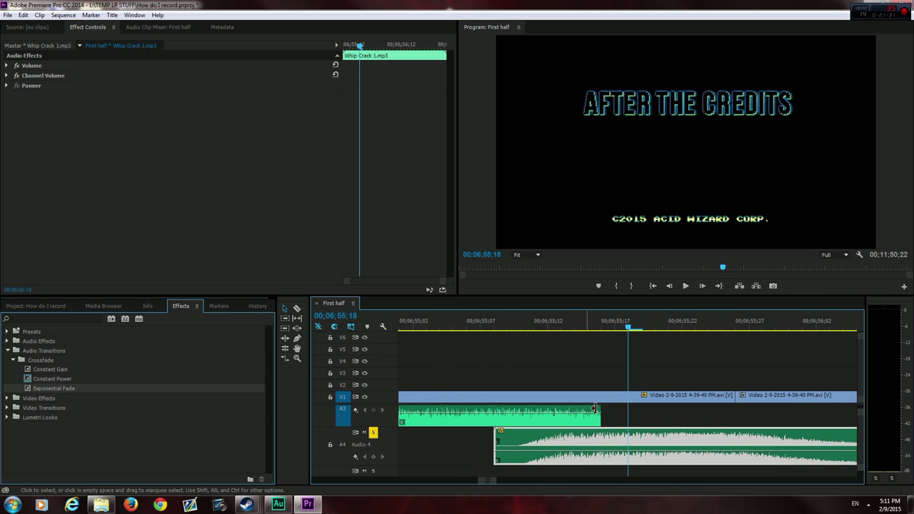
left_click(685, 285)
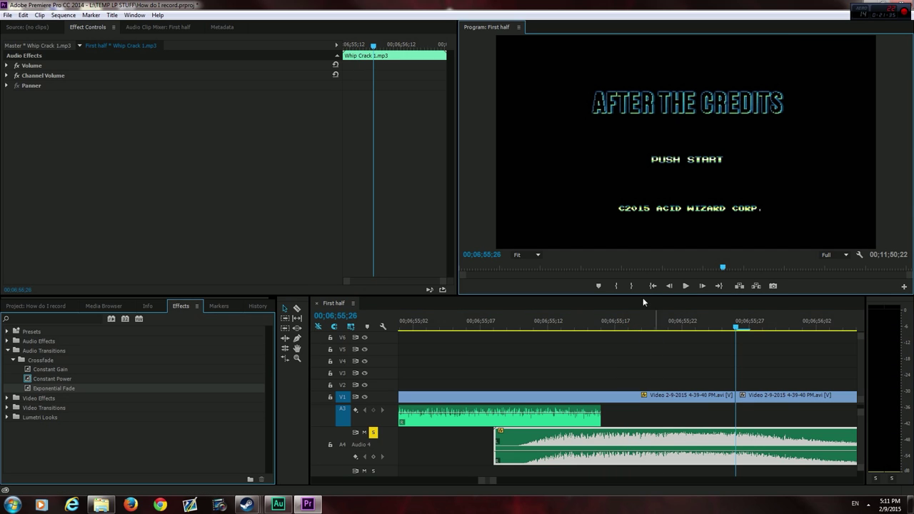
left_click(643, 329)
left_click_drag(651, 331, 657, 331)
left_click(686, 285)
left_click(685, 285)
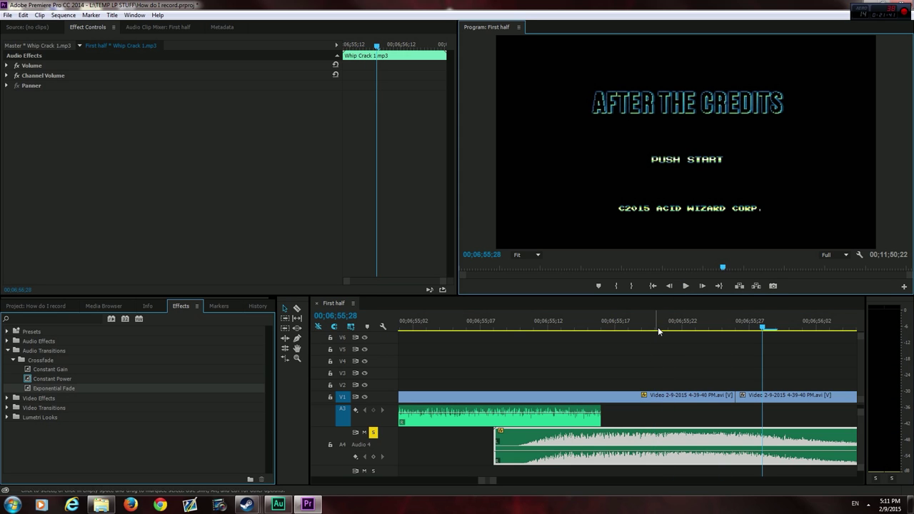
left_click(657, 327)
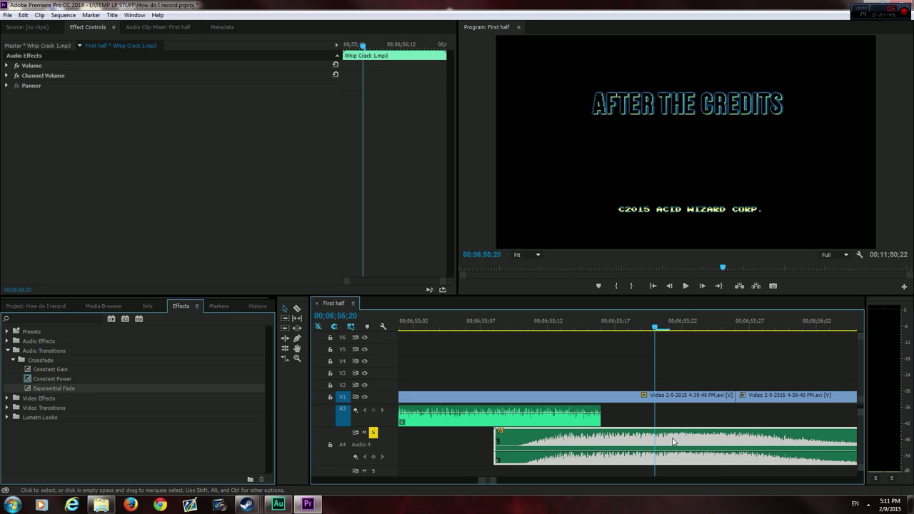
Step: Shift the Whip Crack clip four frames earlier and check its sync with the title
left_click_drag(673, 441, 618, 443)
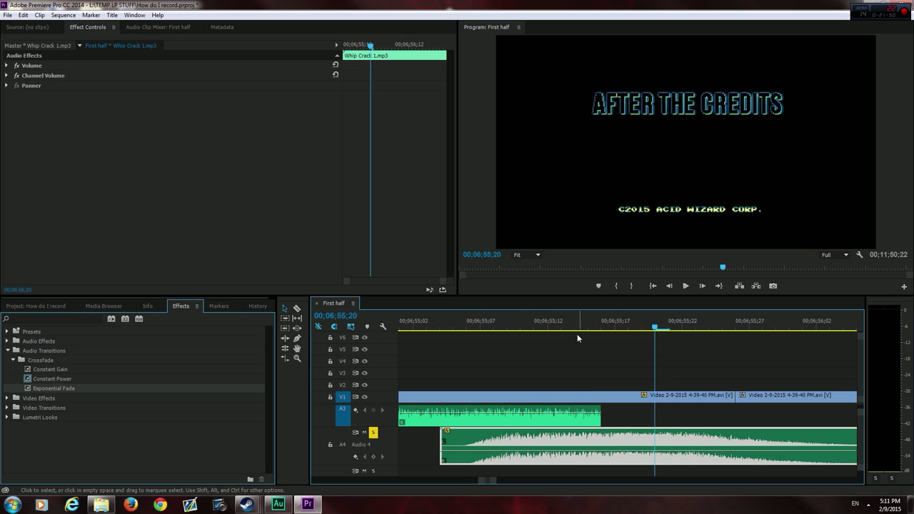
key("Left")
key("Left")
key("Left")
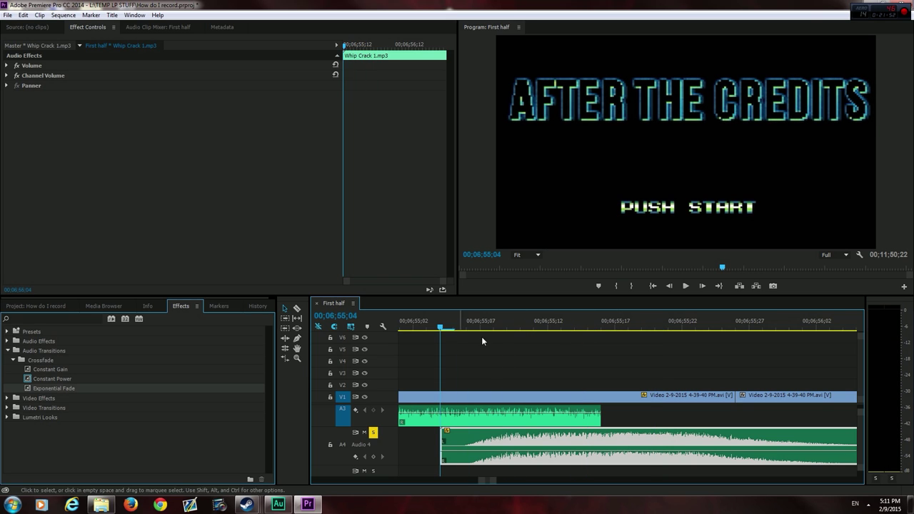
left_click(687, 287)
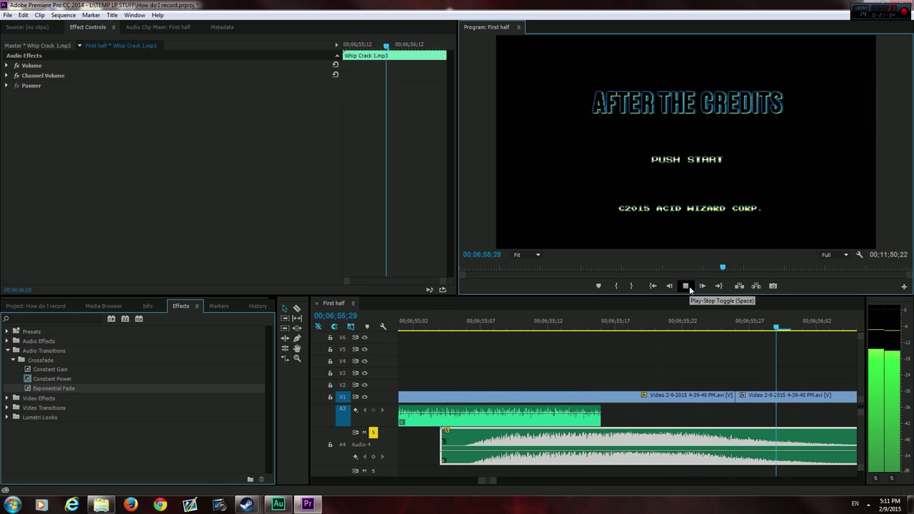
left_click(689, 289)
left_click(592, 328)
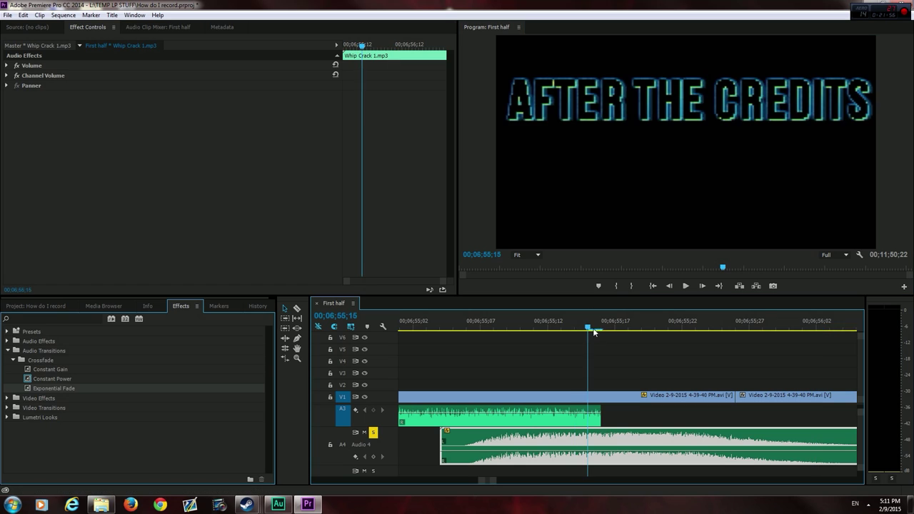
left_click_drag(592, 327, 610, 338)
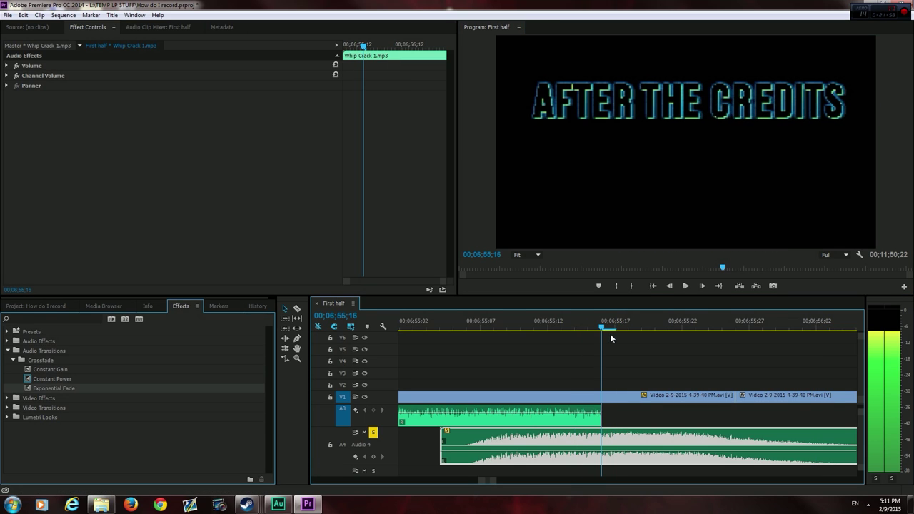
left_click(679, 288)
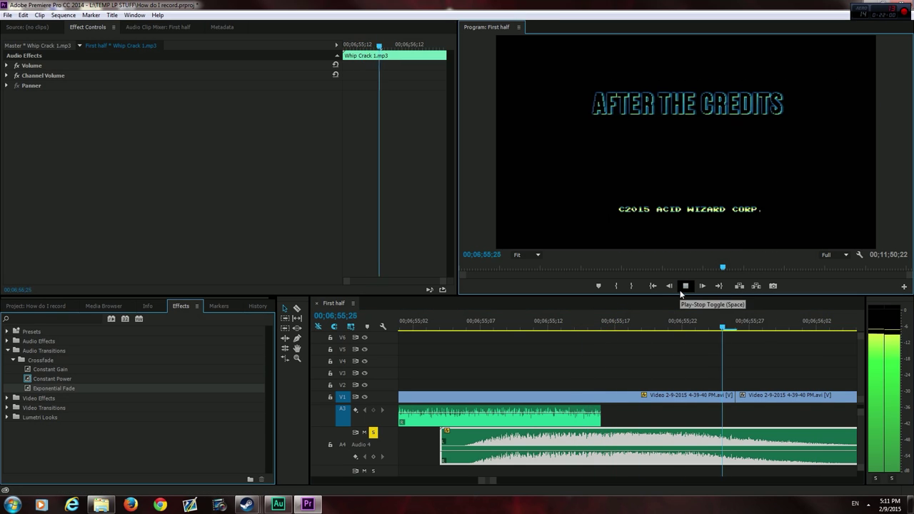
left_click(680, 290)
scroll(860, 425, "up", 3)
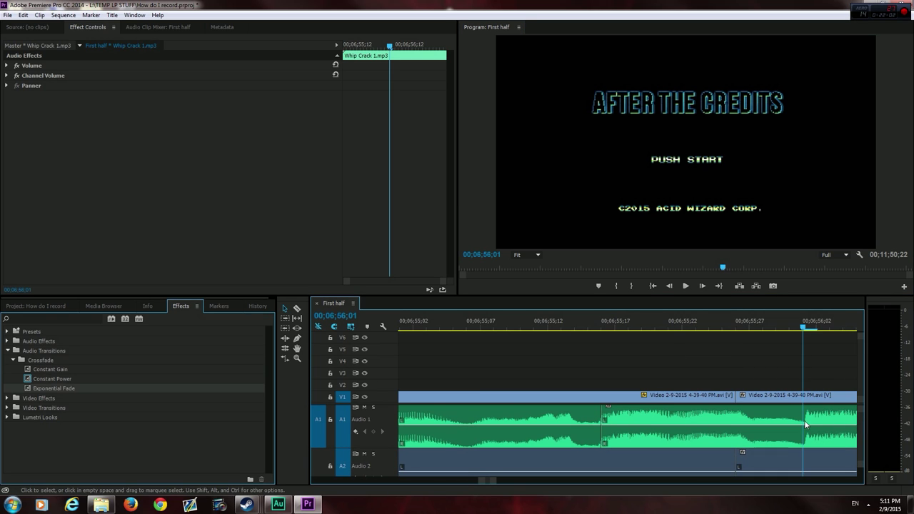
scroll(863, 420, "up", 1)
left_click(612, 400)
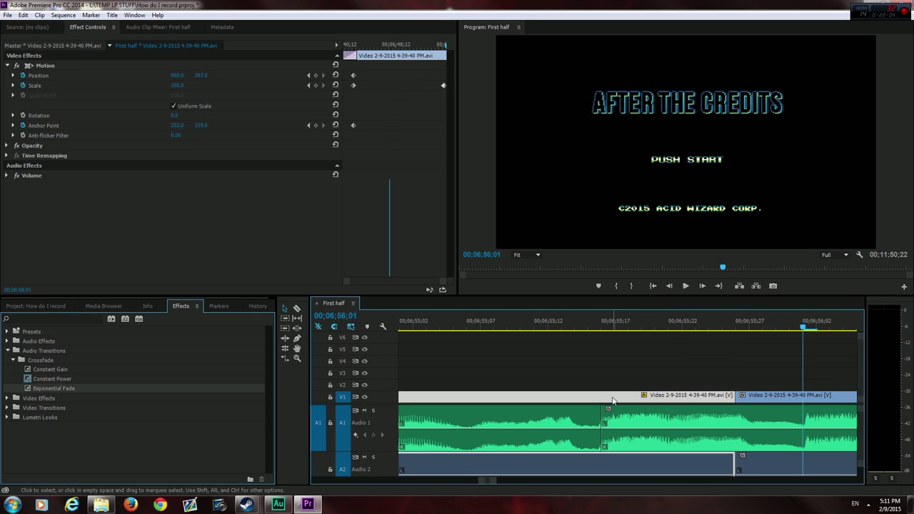
Step: Drag the second Scale keyframe earlier so the title zoom from 189 to 100 happens sooner
left_click_drag(345, 283, 436, 284)
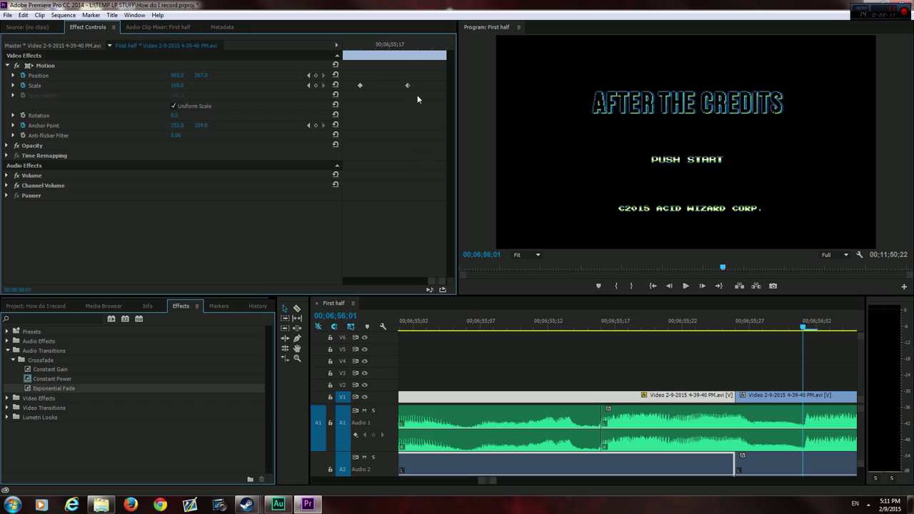
left_click_drag(406, 85, 380, 85)
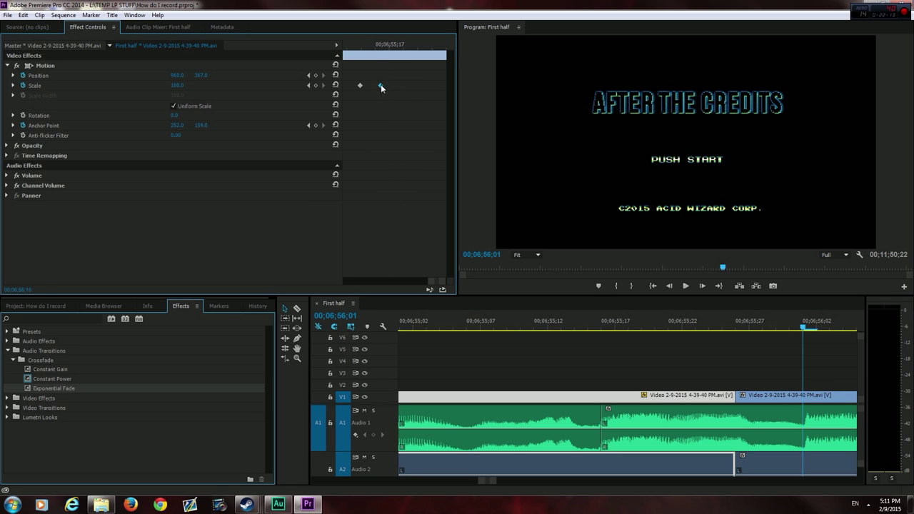
left_click_drag(713, 322, 681, 321)
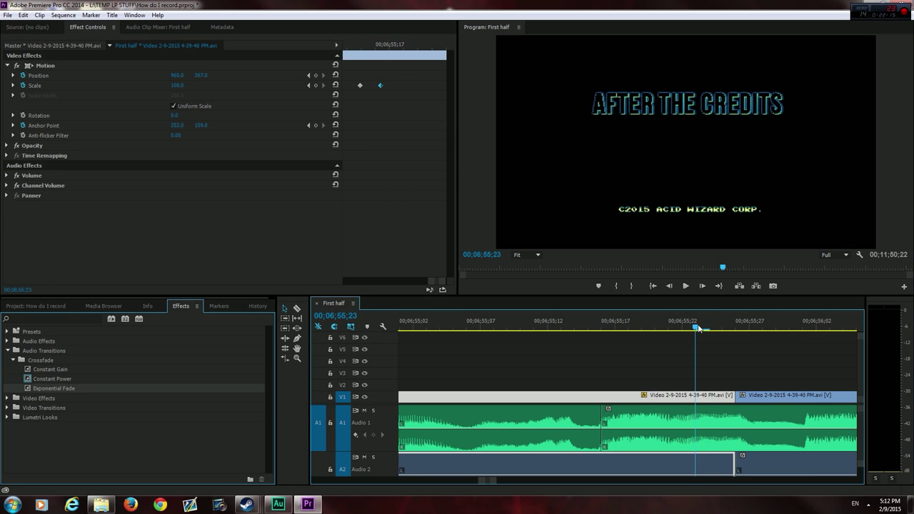
left_click(683, 284)
left_click(683, 285)
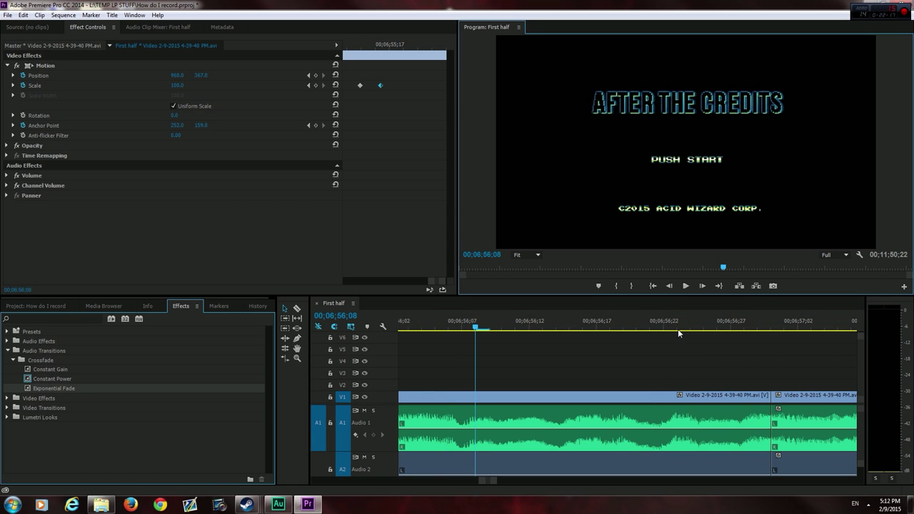
Step: Zoom out the timeline and replay the title zoom with the whip crack to check timing
left_click(477, 461)
key("minus")
key("minus")
key("minus")
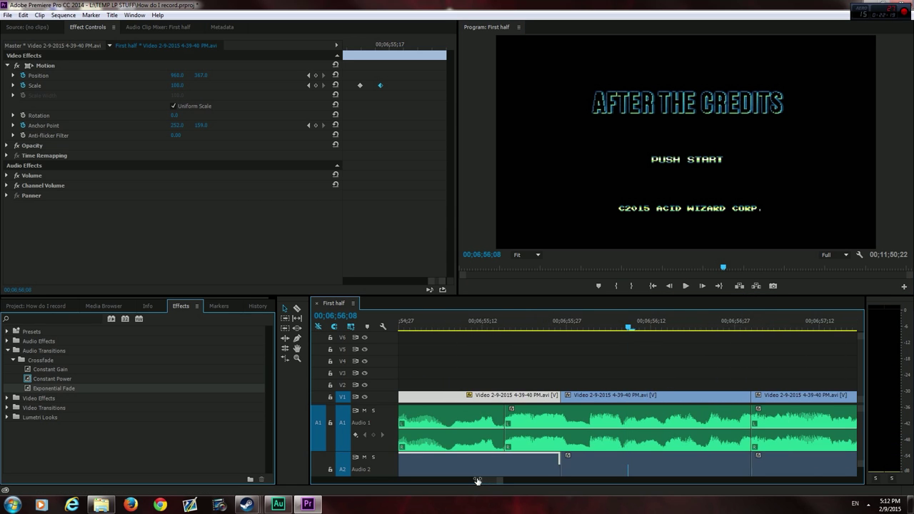
left_click(533, 327)
left_click(685, 285)
left_click(689, 287)
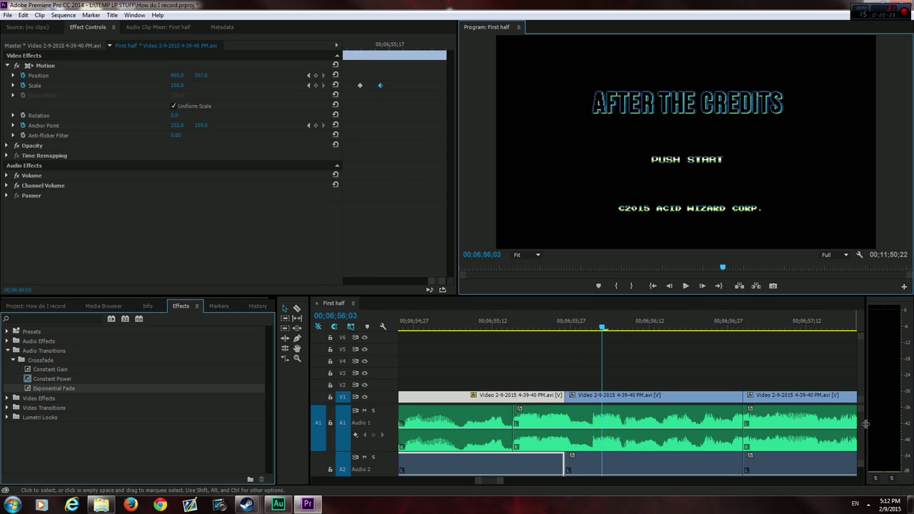
scroll(861, 429, "down", 3)
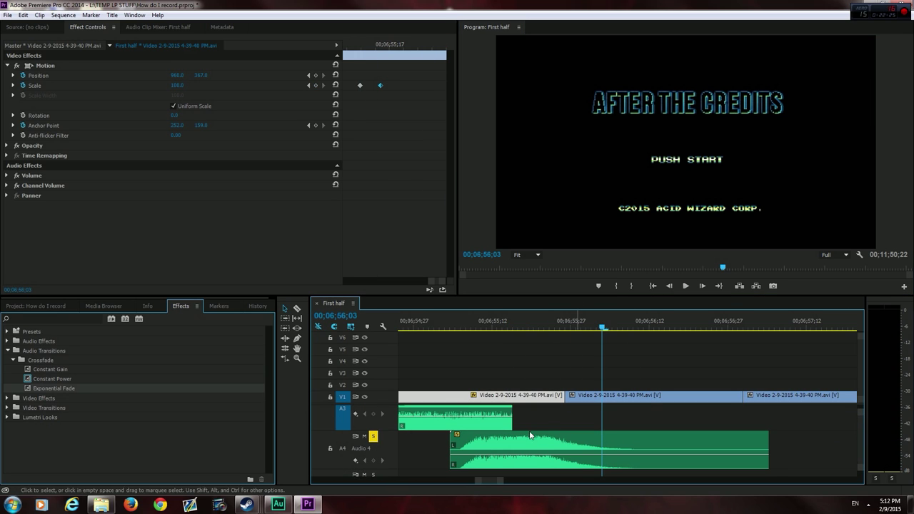
left_click(450, 327)
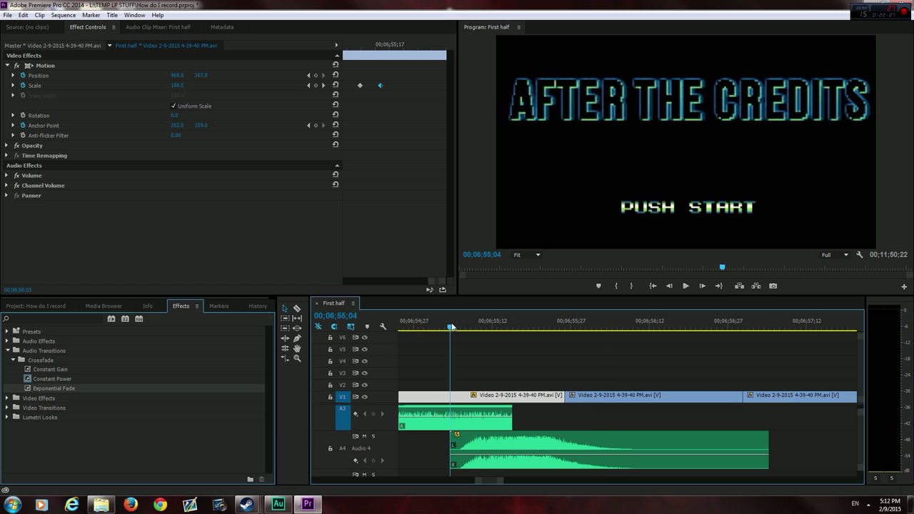
left_click_drag(450, 326, 445, 327)
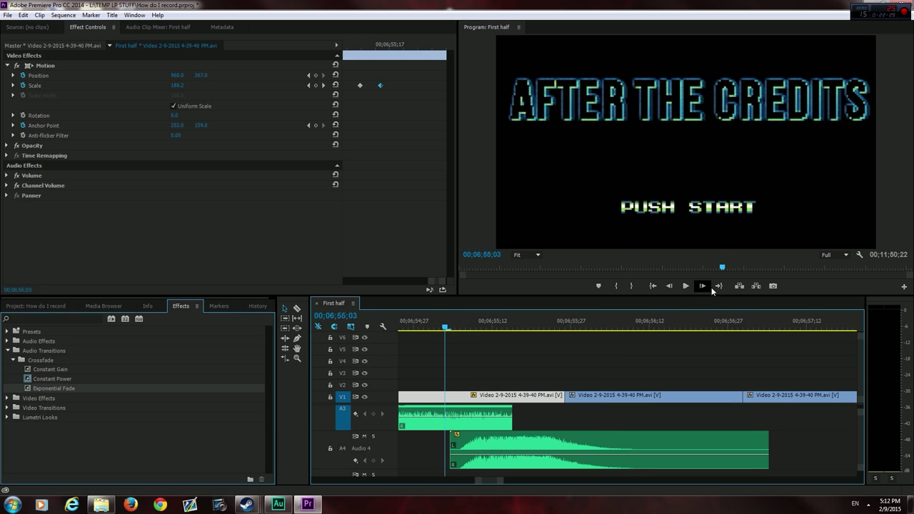
left_click(689, 288)
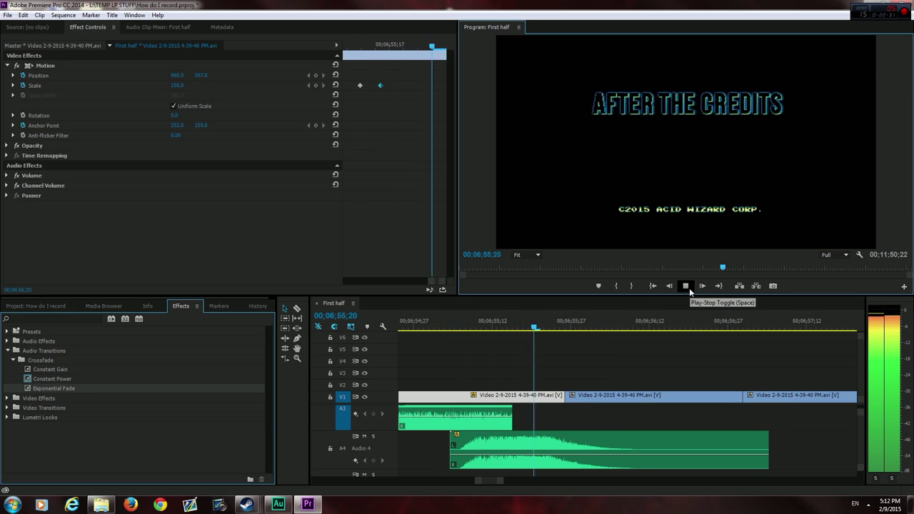
left_click(688, 288)
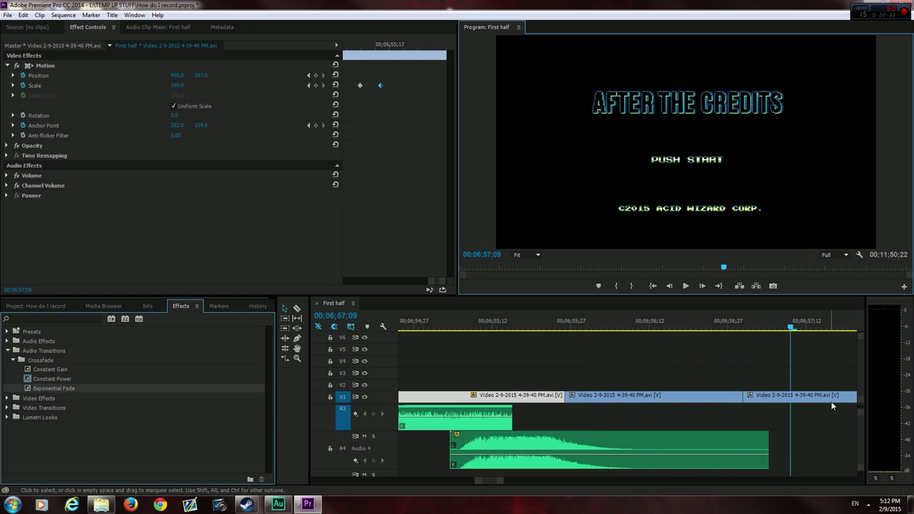
scroll(861, 428, "up", 3)
left_click_drag(573, 329, 565, 329)
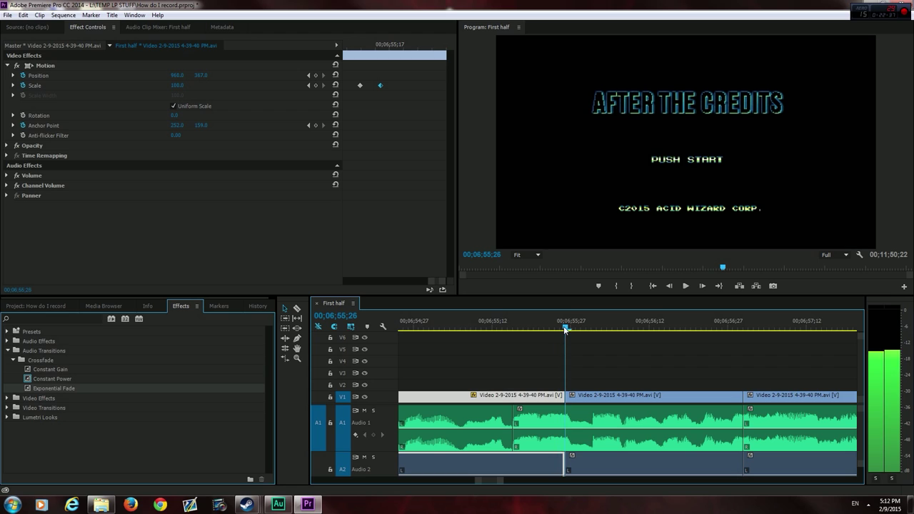
Step: Drag Cross Dissolve from Video Transitions > Dissolve onto the V1 cut near 06;55;27
left_click(8, 351)
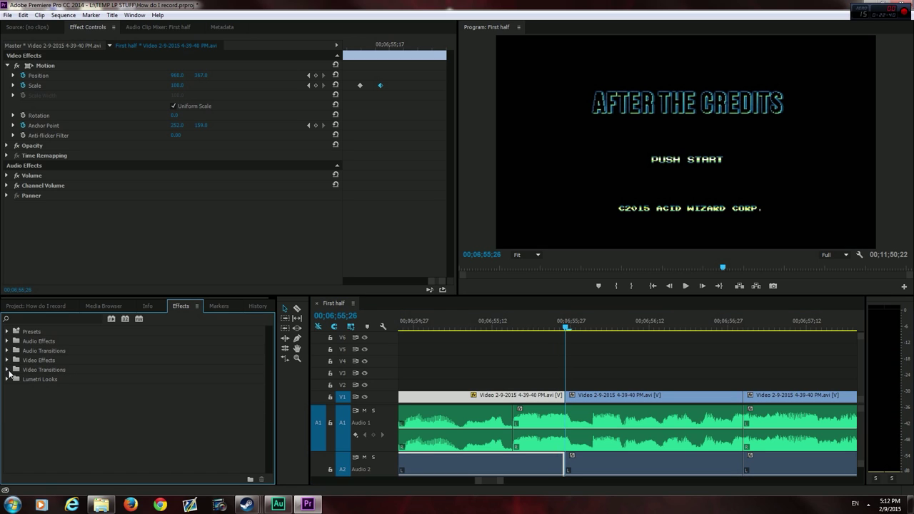
left_click(7, 369)
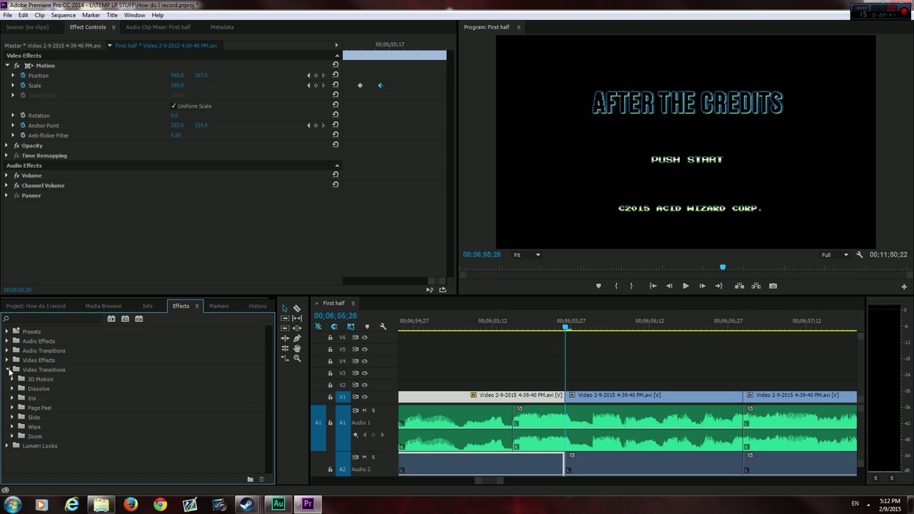
left_click(11, 388)
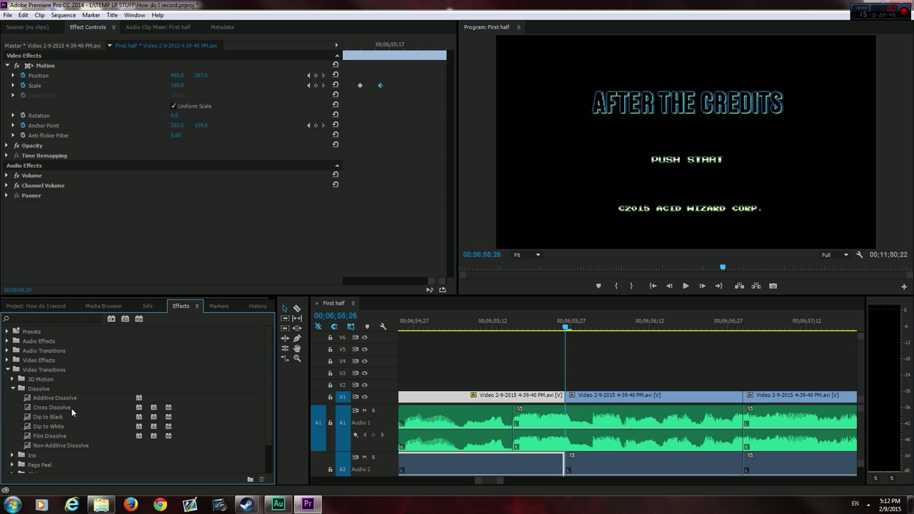
left_click_drag(63, 408, 568, 408)
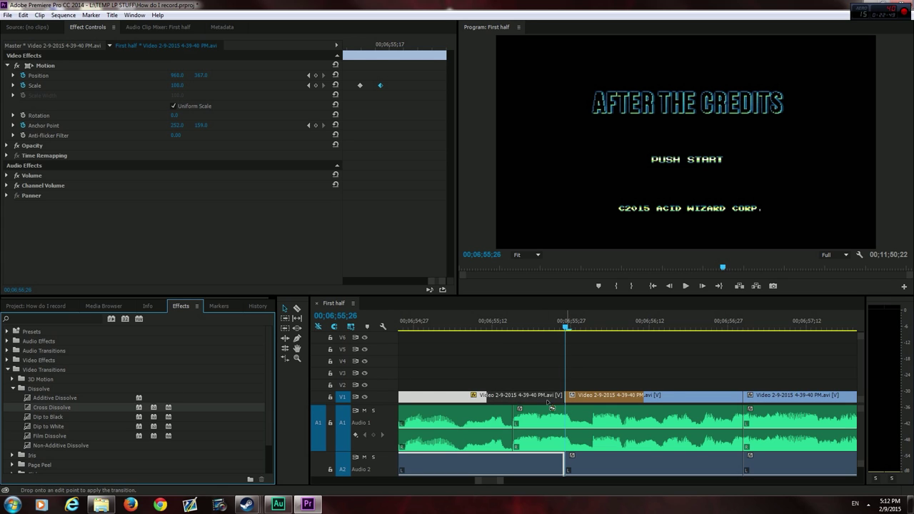
Step: Trim the Cross Dissolve to a very short length and play through it to preview
left_click_drag(561, 409, 487, 398)
left_click_drag(487, 399, 543, 404)
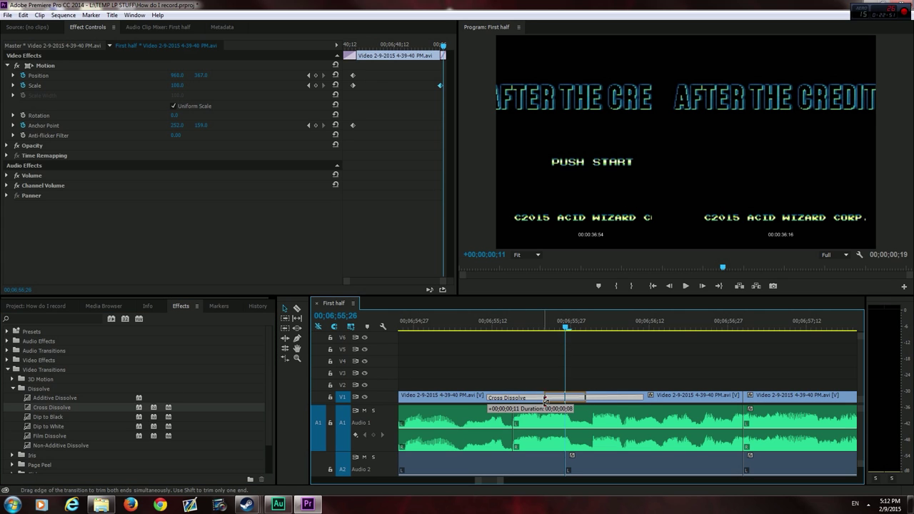
left_click_drag(564, 401, 564, 400)
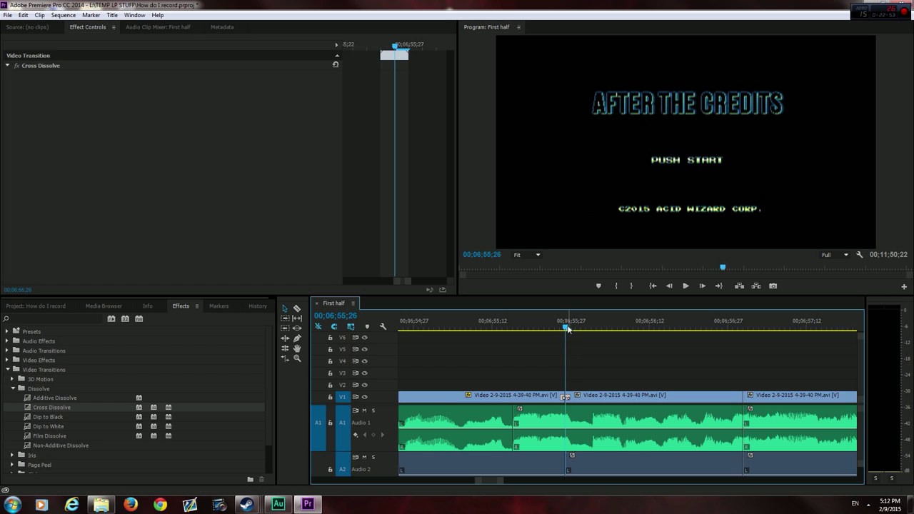
mouse_move(565, 326)
left_mouse_down()
mouse_move(546, 333)
mouse_move(568, 337)
left_mouse_up()
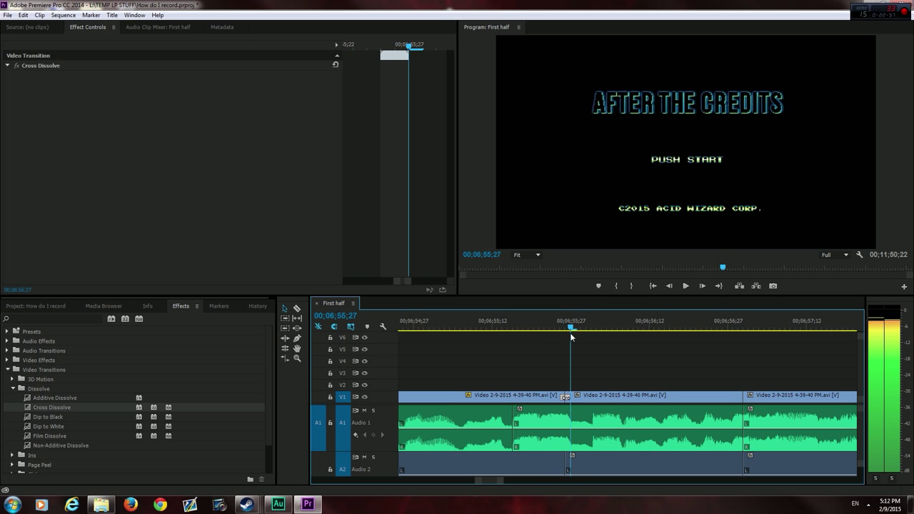
left_click_drag(568, 338, 555, 334)
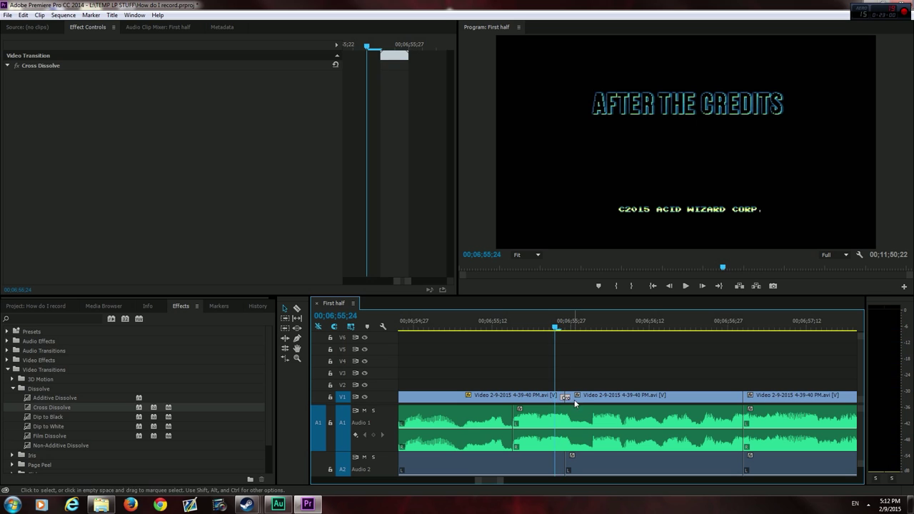
left_click_drag(565, 397, 557, 398)
left_click(562, 331)
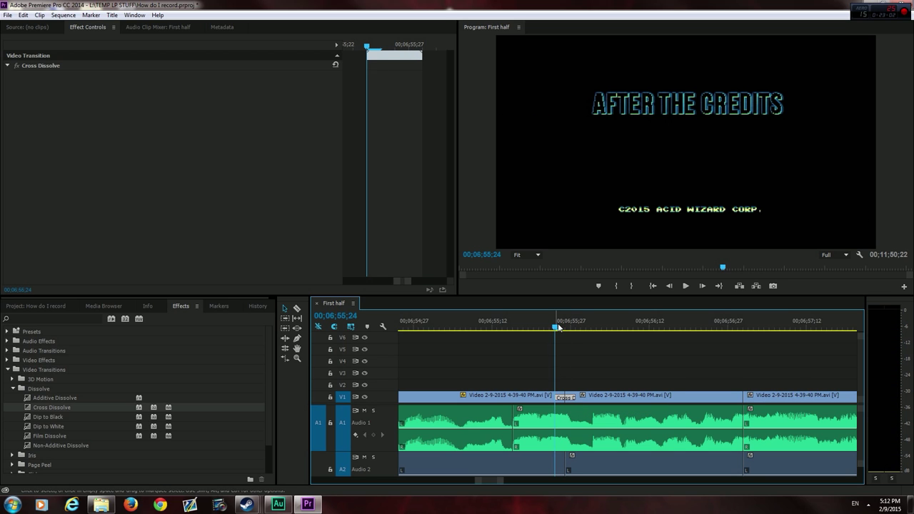
left_click_drag(562, 331, 540, 332)
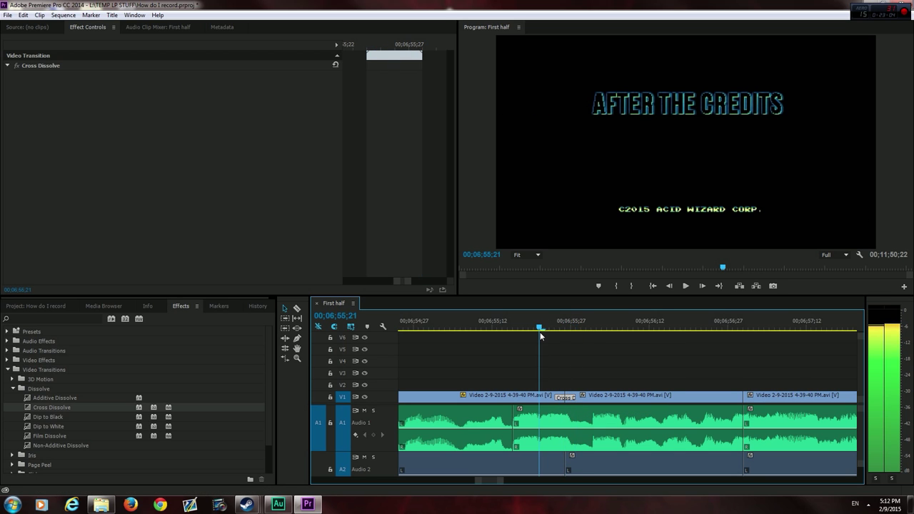
left_click(684, 285)
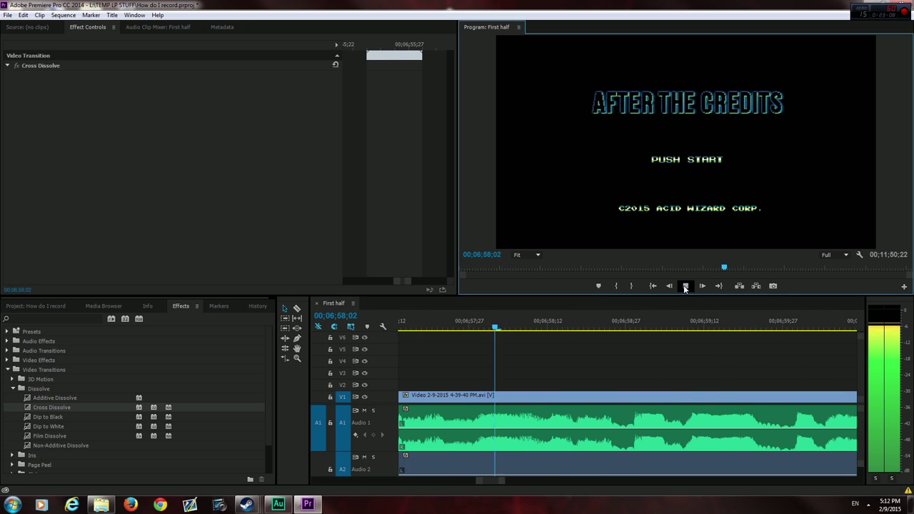
left_click(683, 285)
left_click_drag(497, 480, 524, 482)
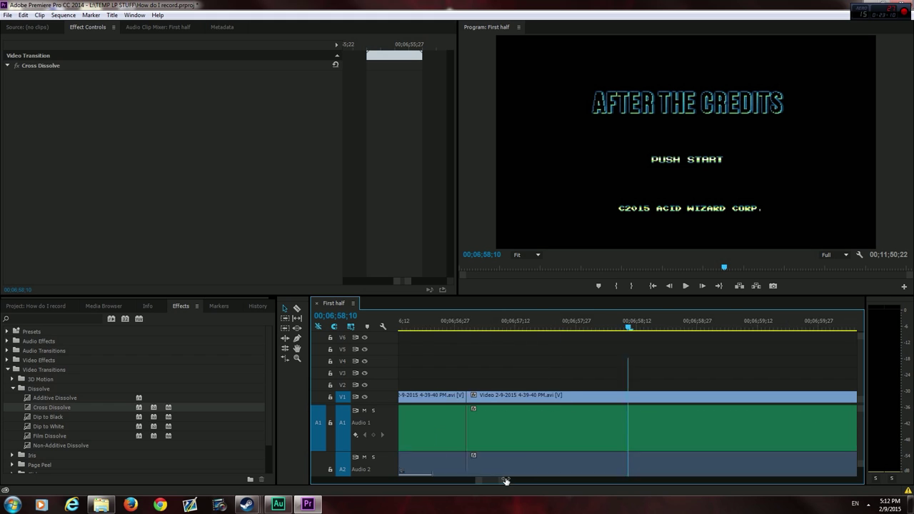
scroll(511, 479, "down", 1)
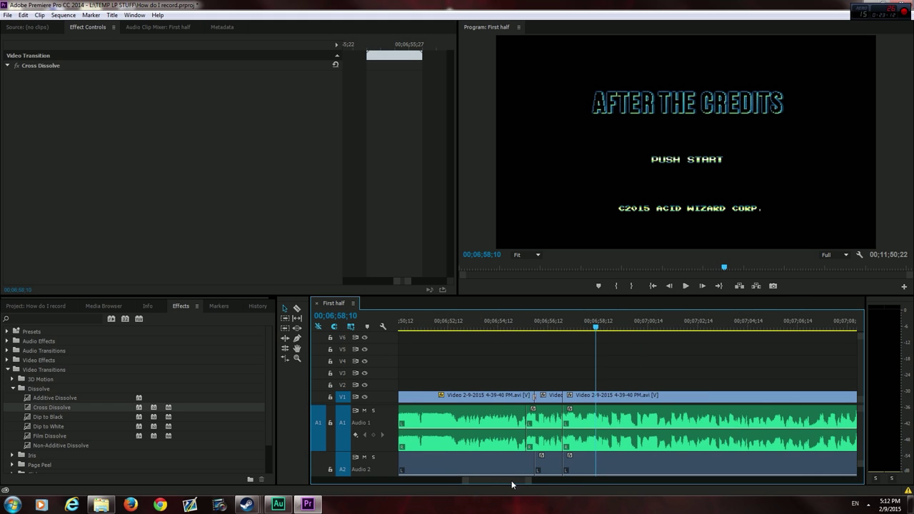
scroll(511, 480, "down", 3)
left_click_drag(523, 480, 550, 480)
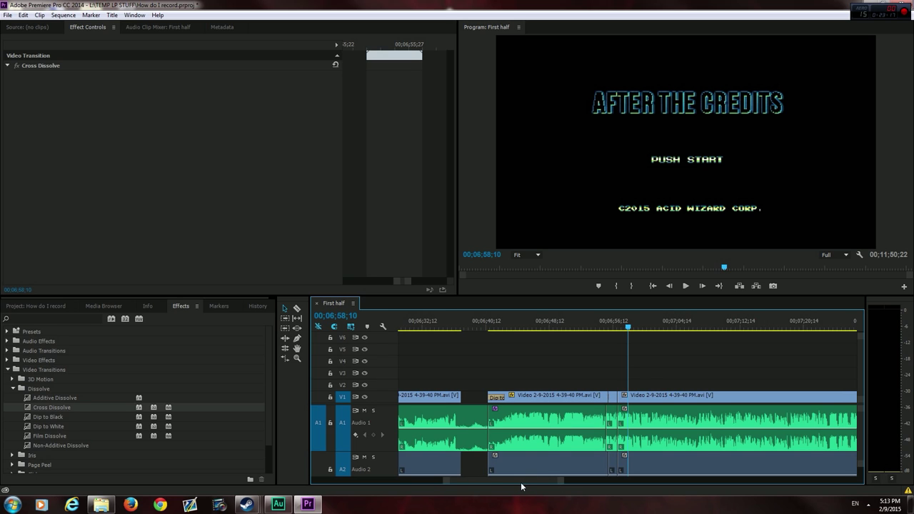
scroll(521, 482, "down", 1)
scroll(522, 481, "down", 2)
scroll(525, 483, "down", 1)
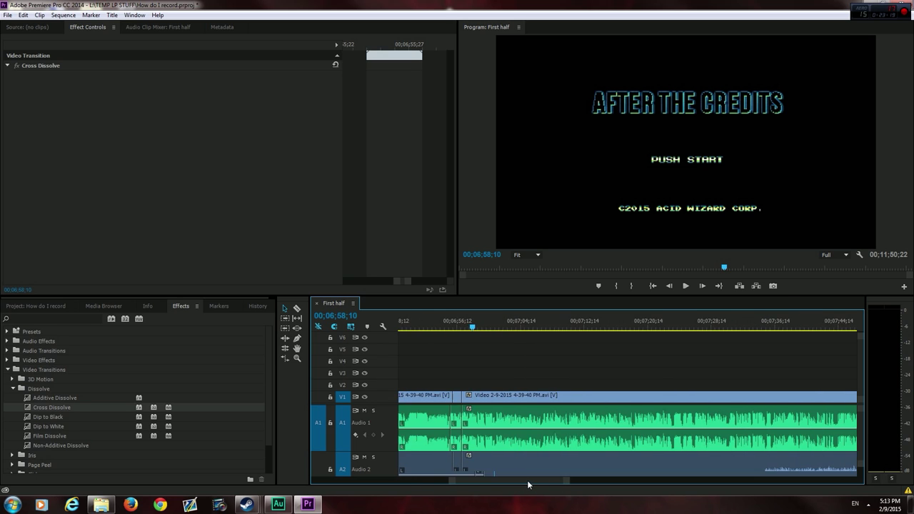
left_click(540, 328)
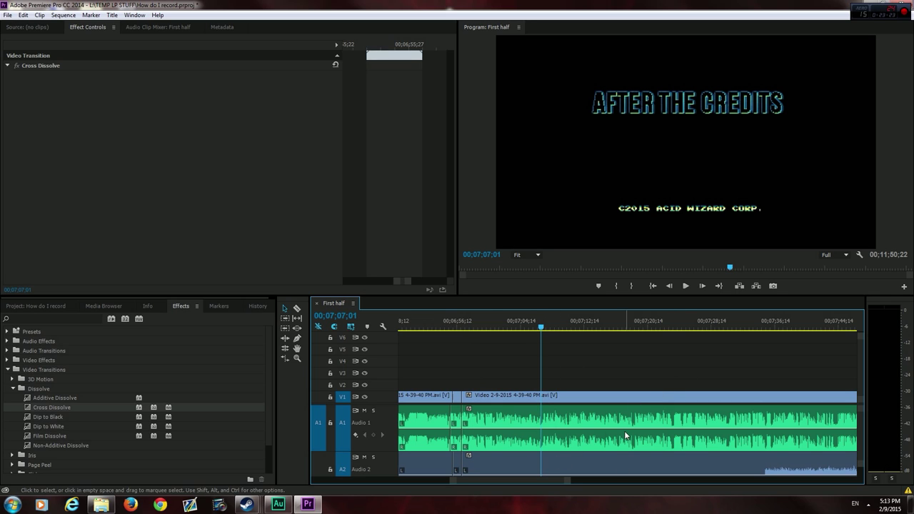
left_click_drag(531, 483, 537, 482)
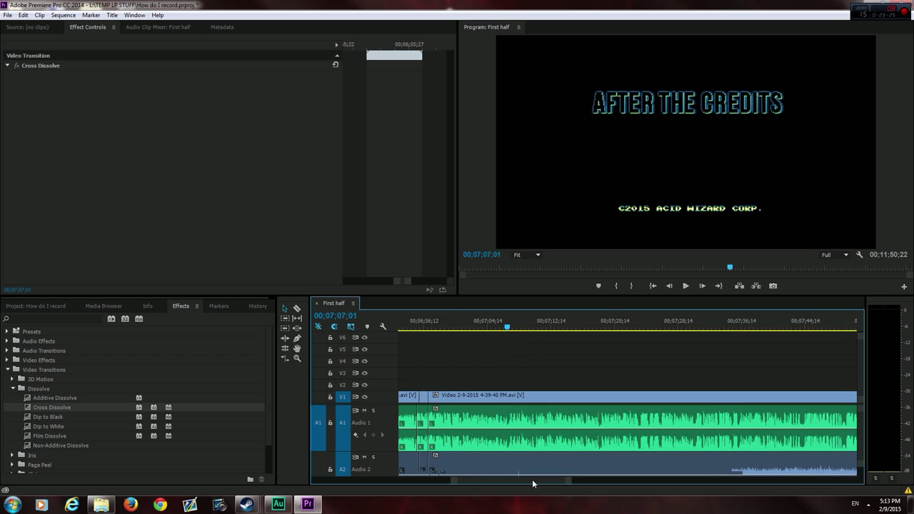
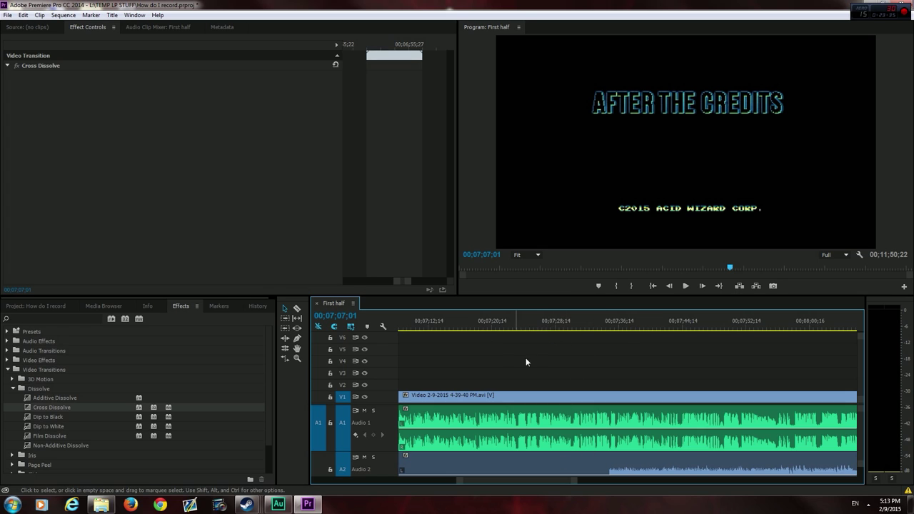
Step: Stop playback at 00;11;17;20 and trim the video clip's end back to the playhead
scroll(521, 480, "down", 5)
left_click_drag(528, 478, 577, 470)
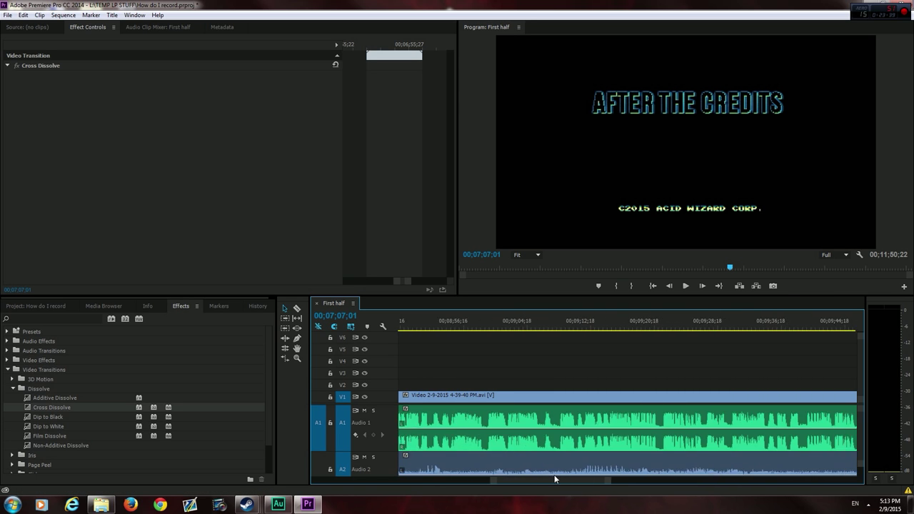
left_click_drag(577, 470, 587, 468)
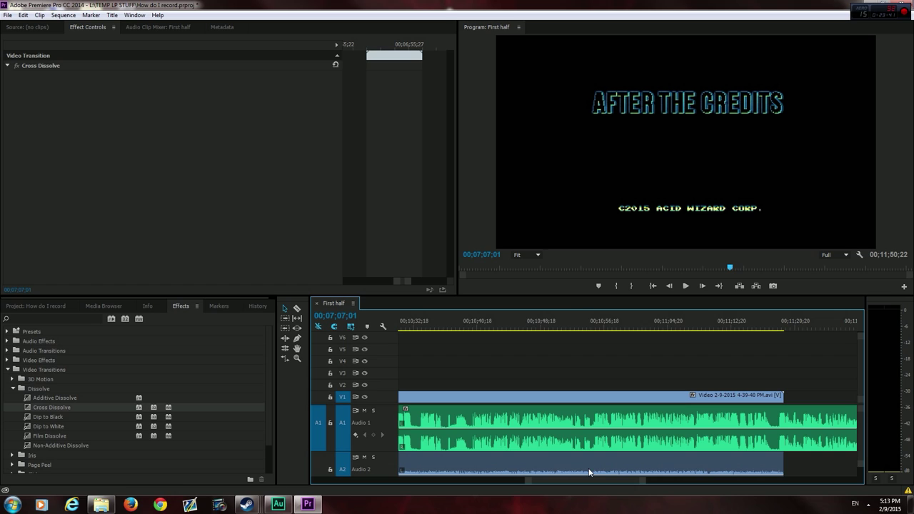
left_click(686, 286)
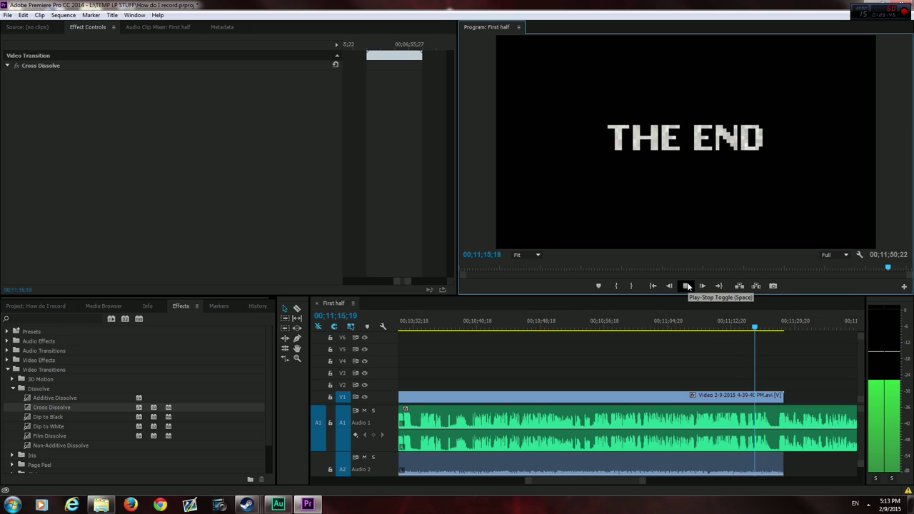
left_click(686, 286)
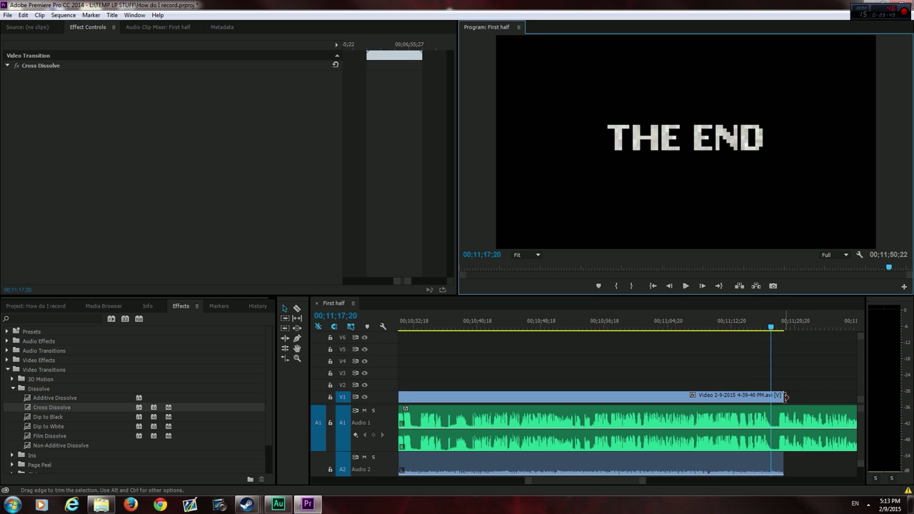
left_click_drag(778, 398, 770, 398)
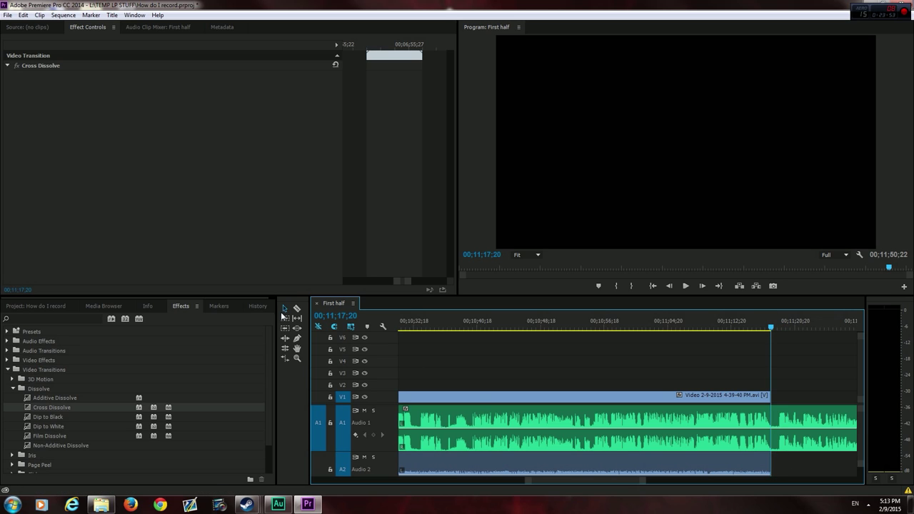
Step: Split the A1 audio at 00;11;17;20 with the Razor tool, then deselect the clips
left_click(296, 310)
left_click(773, 424)
scroll(592, 479, "down", 1)
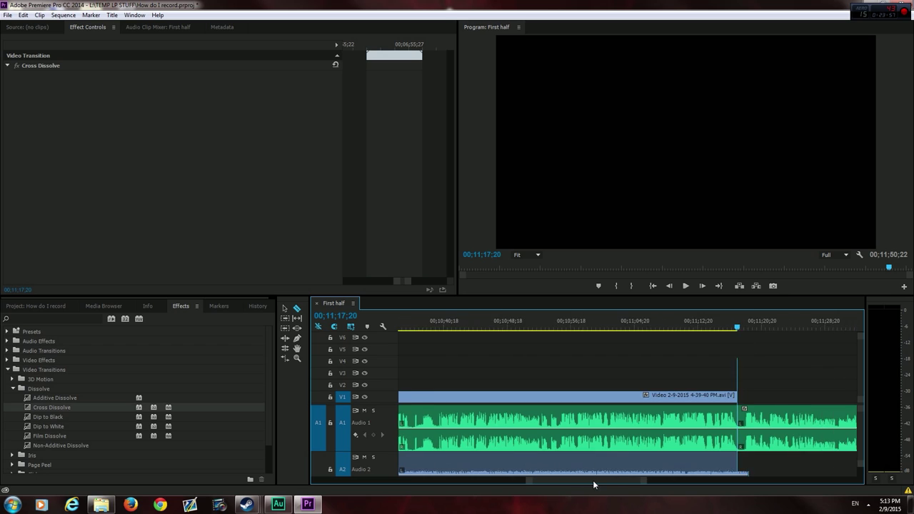
scroll(595, 480, "down", 1)
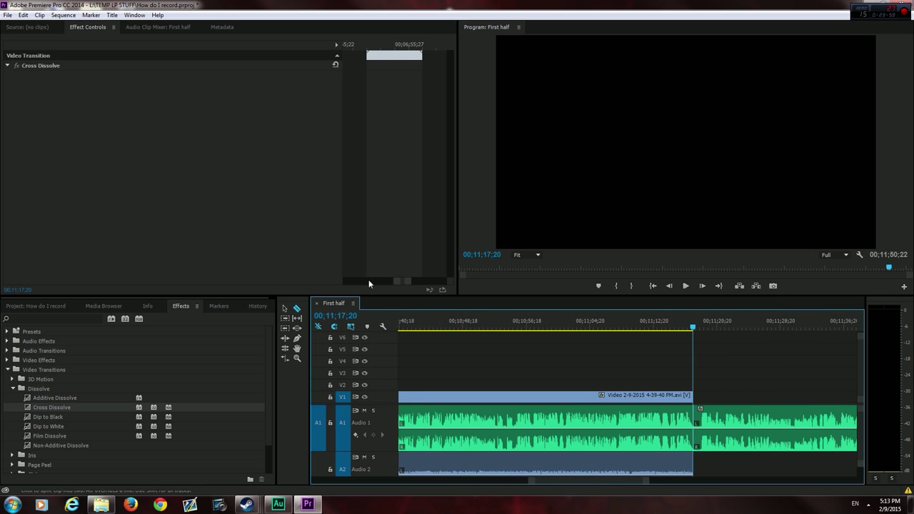
left_click(284, 309)
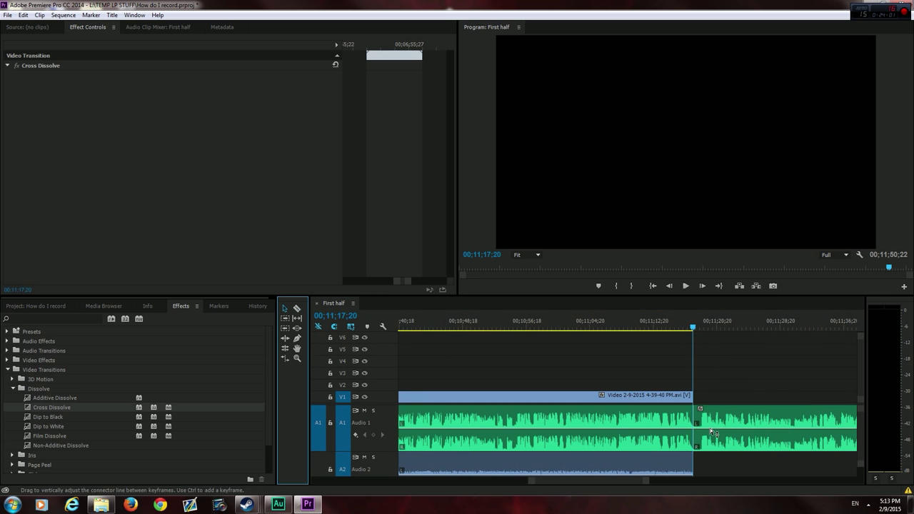
left_click(861, 439)
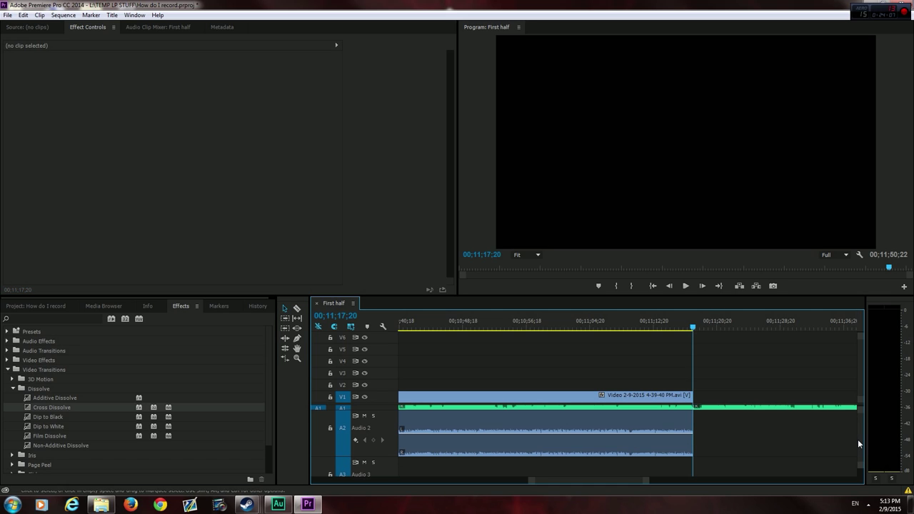
scroll(858, 439, "up", 3)
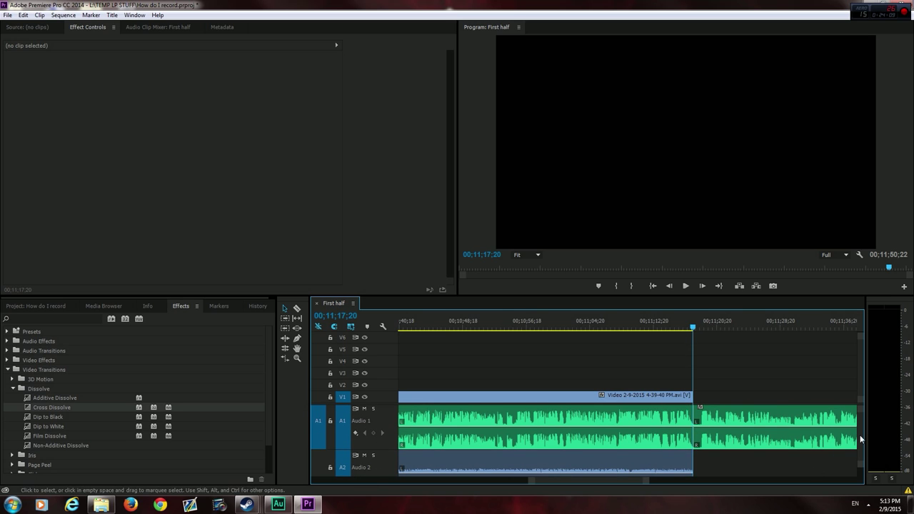
Step: Browse My Documents > My Videos > After Effects stuff > Completed renders looking for the end card
left_click(102, 507)
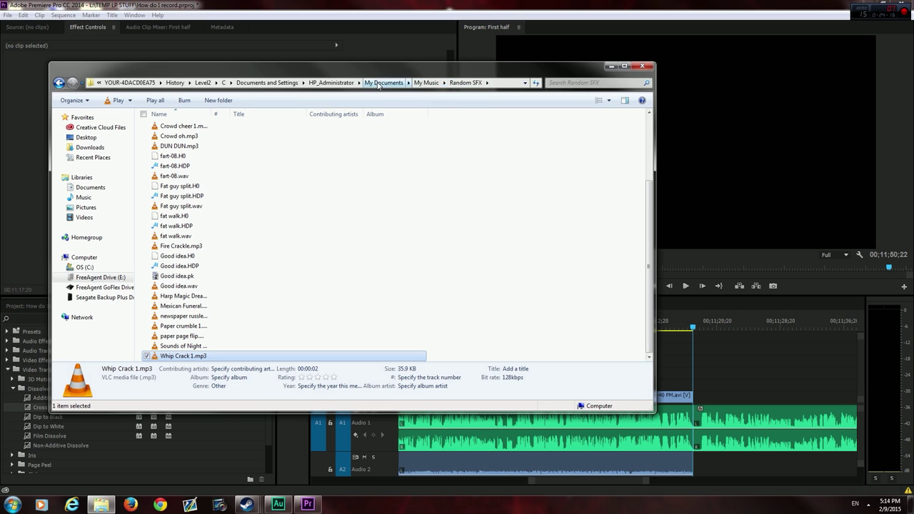
left_click(383, 83)
scroll(179, 347, "down", 1)
left_click(177, 347)
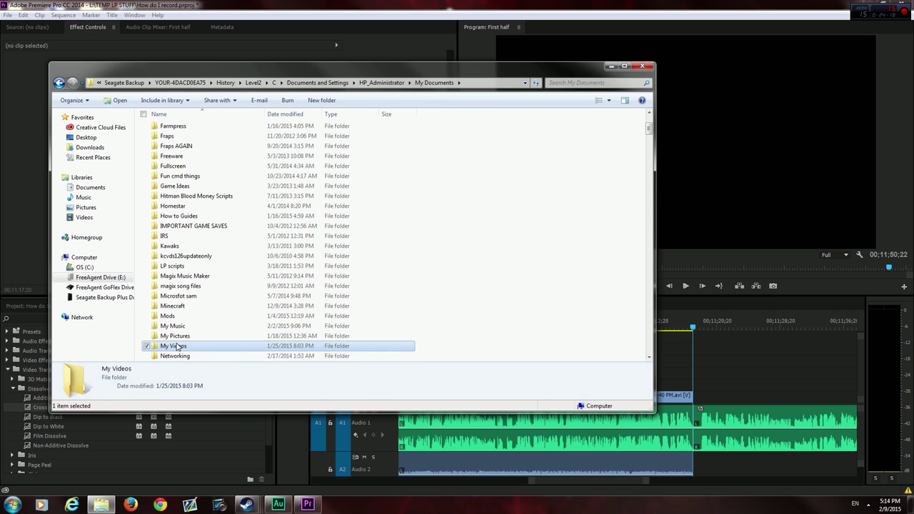
double_click(177, 346)
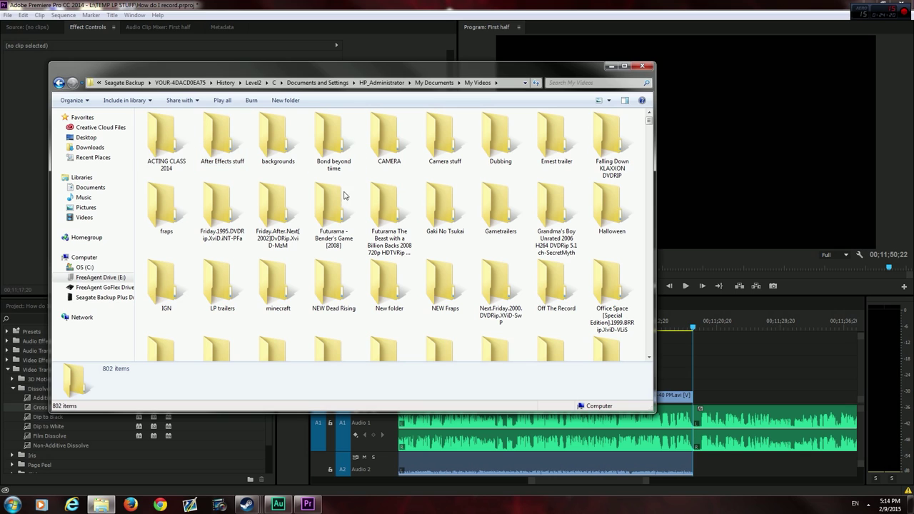
scroll(404, 236, "down", 1)
scroll(401, 241, "up", 1)
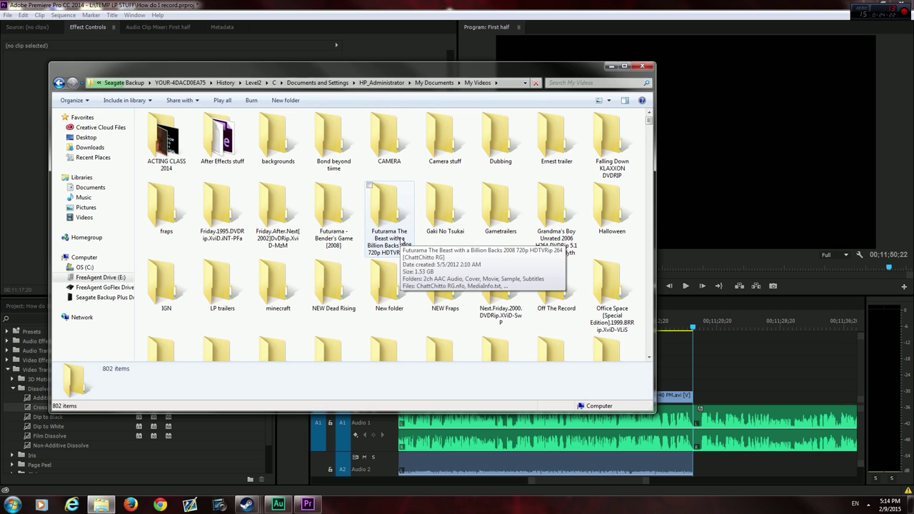
left_click(228, 153)
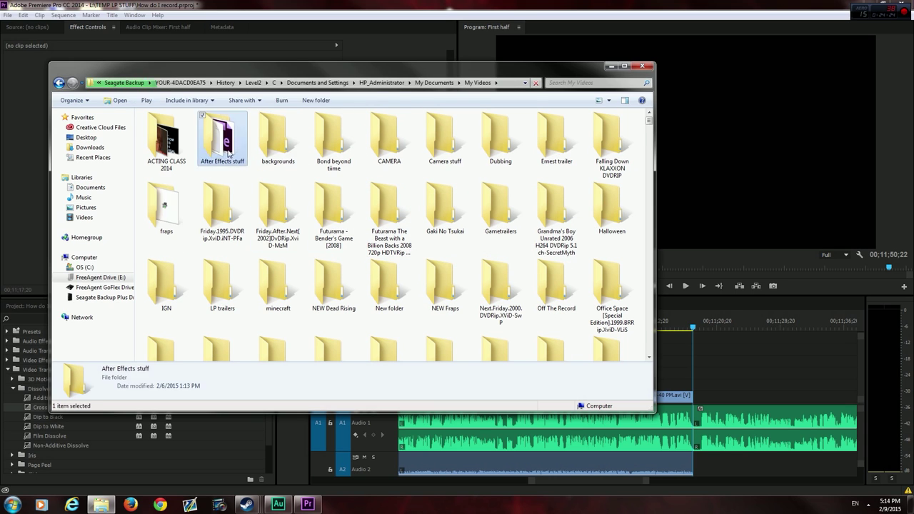
double_click(229, 152)
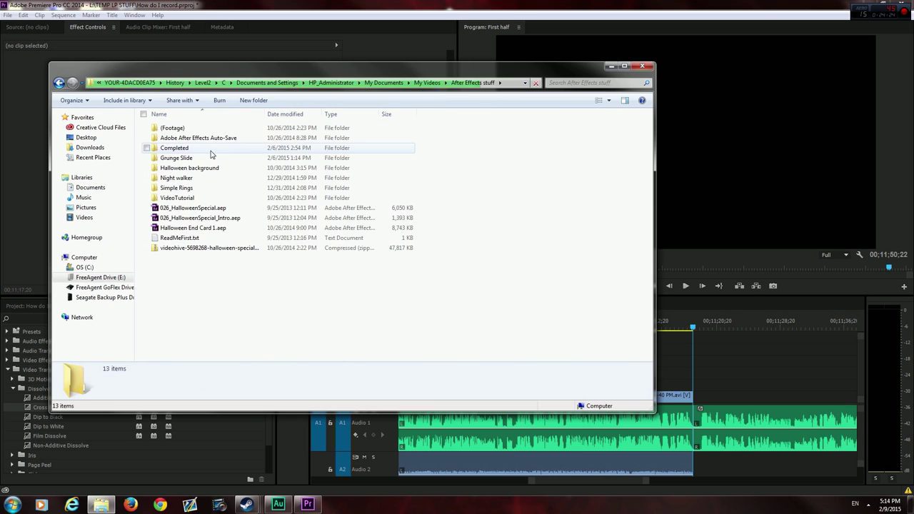
double_click(184, 147)
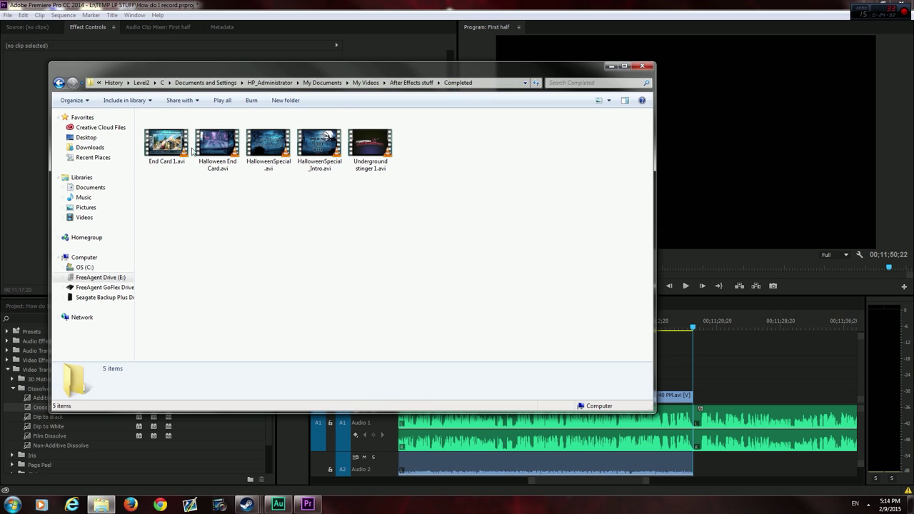
Step: Open TEMP LP STUFF on FreeAgent GoFlex Drive (L:) and select END CARD FEB 2014.mp4
left_click(91, 297)
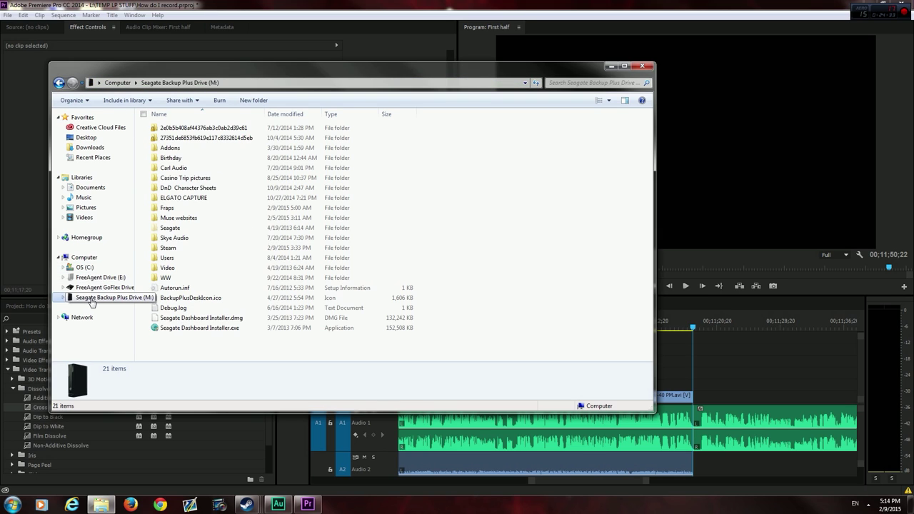
left_click(95, 288)
double_click(189, 264)
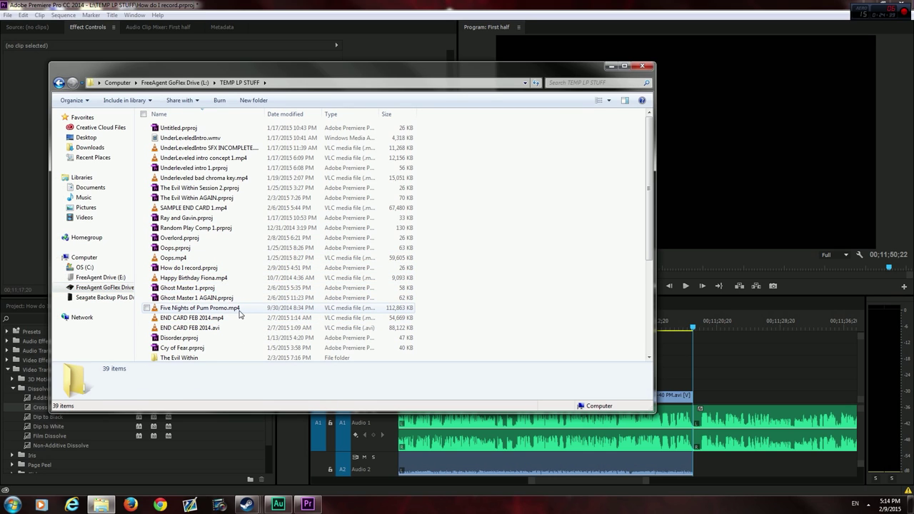
left_click(223, 319)
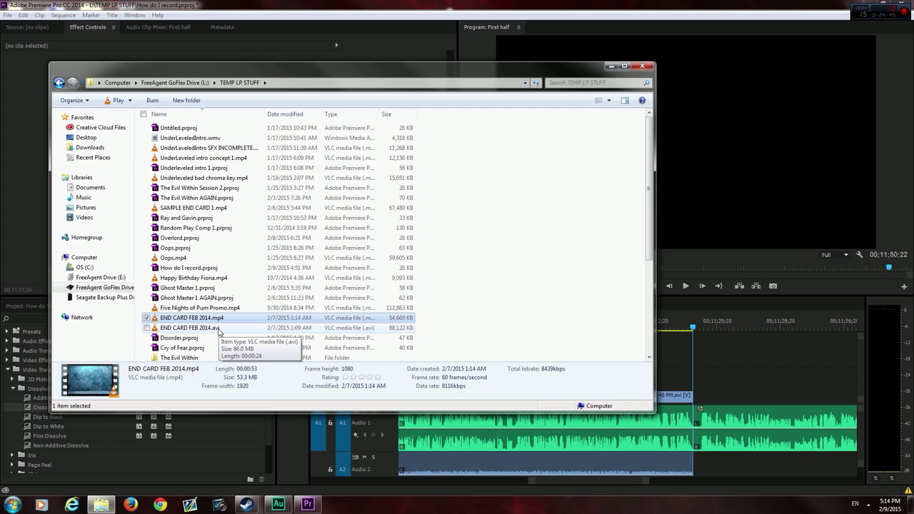
left_click(223, 318)
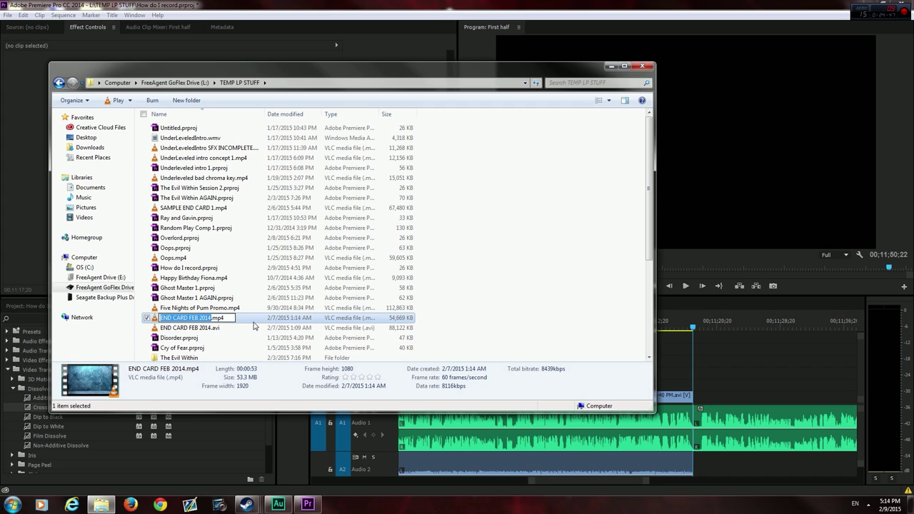
key("Escape")
Step: Drag END CARD FEB 2014.mp4 onto the end of the Premiere sequence
mouse_move(214, 318)
left_mouse_down()
mouse_move(743, 367)
mouse_move(763, 397)
left_mouse_up()
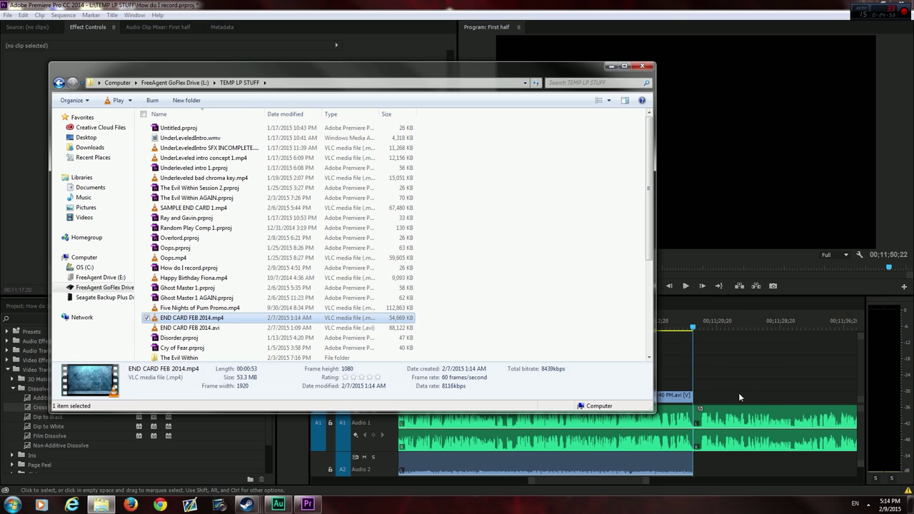
left_click_drag(761, 397, 735, 389)
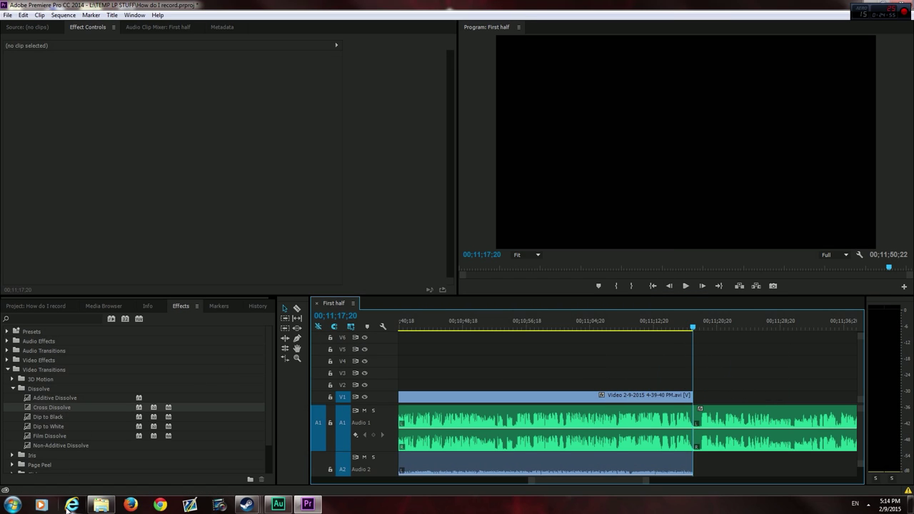
left_click(100, 453)
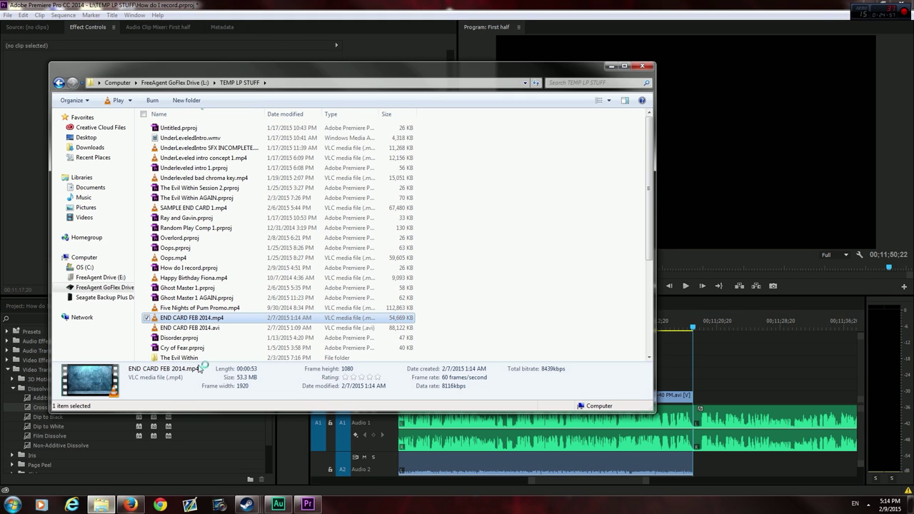
mouse_move(190, 320)
left_mouse_down()
mouse_move(729, 391)
mouse_move(724, 461)
left_mouse_up()
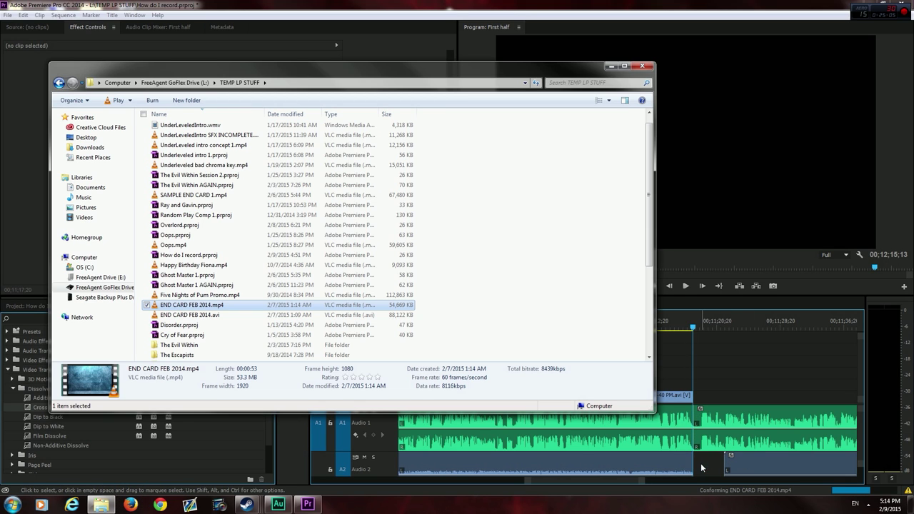
key("super+4")
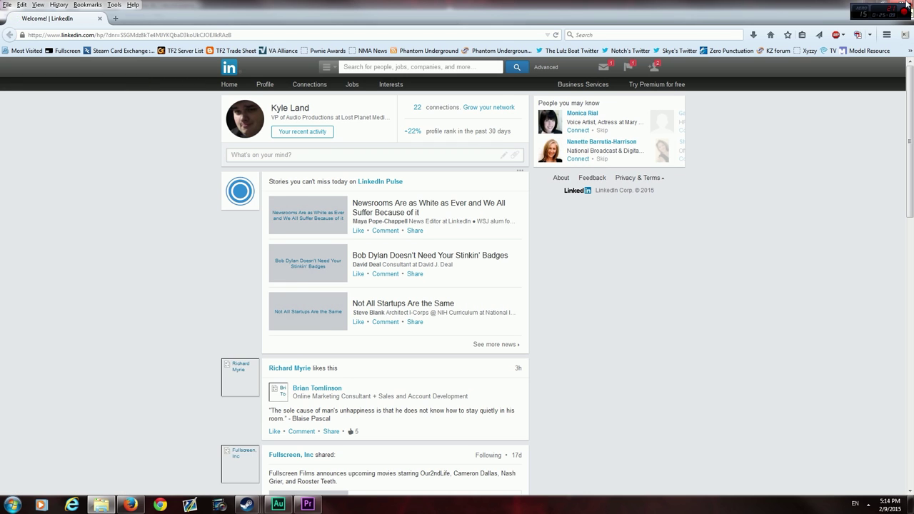
Step: Close the LinkedIn Firefox window and bring the Premiere timeline back in front
left_click(906, 4)
left_click(774, 360)
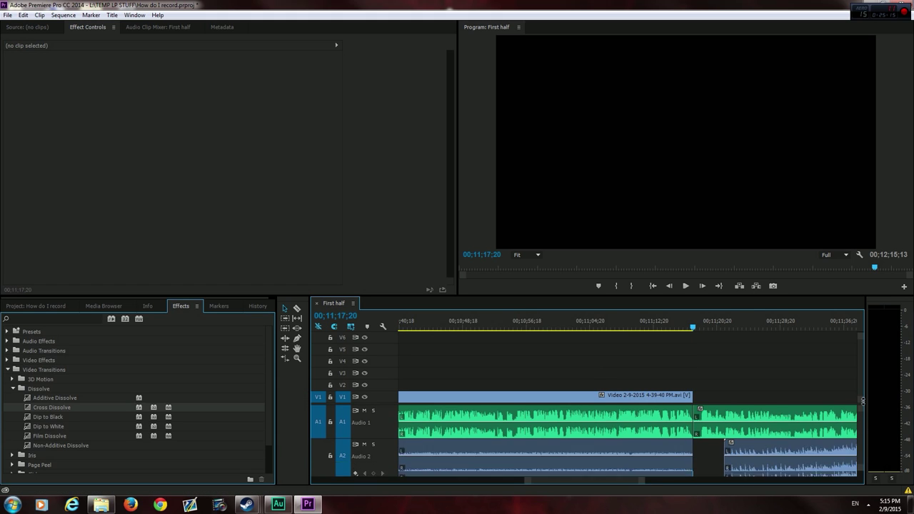
Step: Replace the misplaced end card with one on V1 after the gameplay, joined by a Cross Dissolve
left_click(793, 453)
key("Delete")
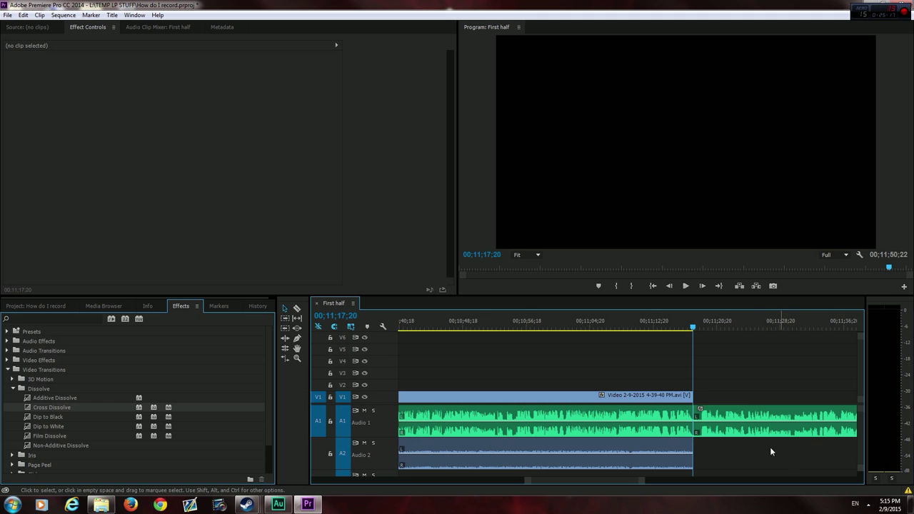
left_click(32, 309)
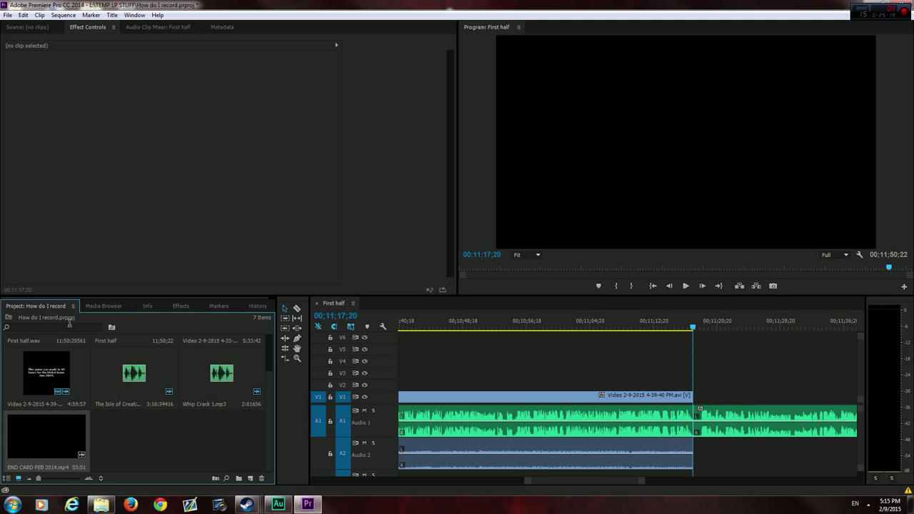
left_click_drag(45, 441, 569, 404)
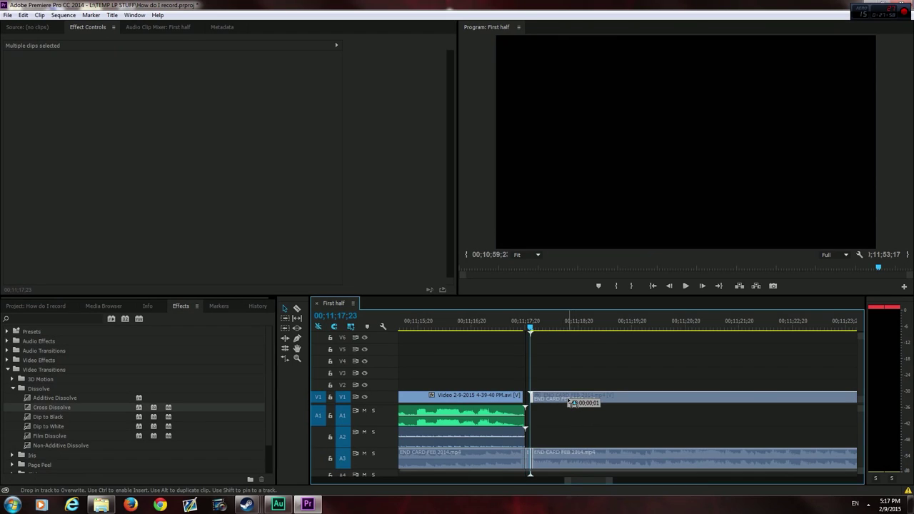
left_click_drag(566, 404, 566, 402)
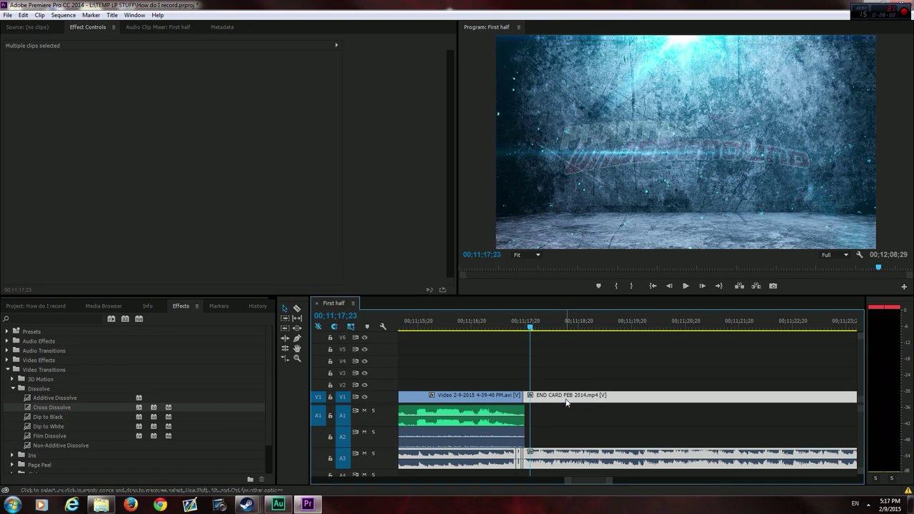
key("Left")
key("Left")
key("Left")
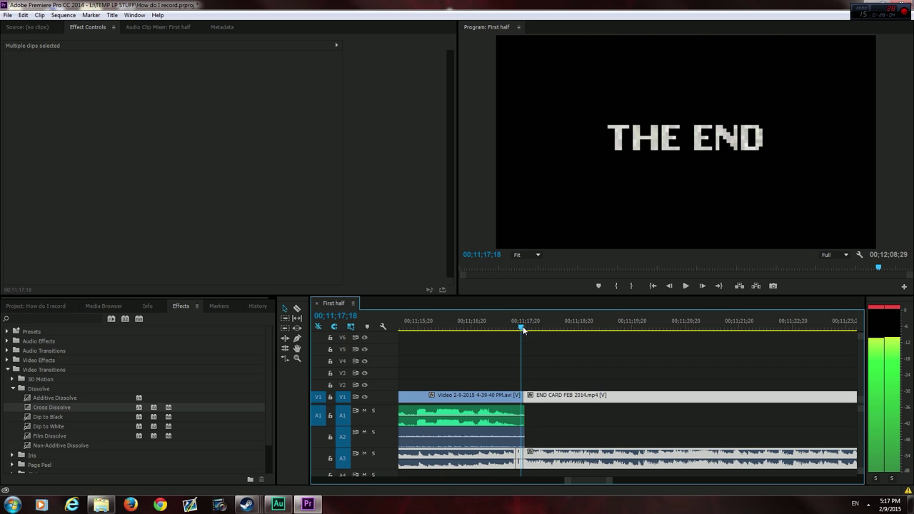
left_click_drag(52, 407, 537, 397)
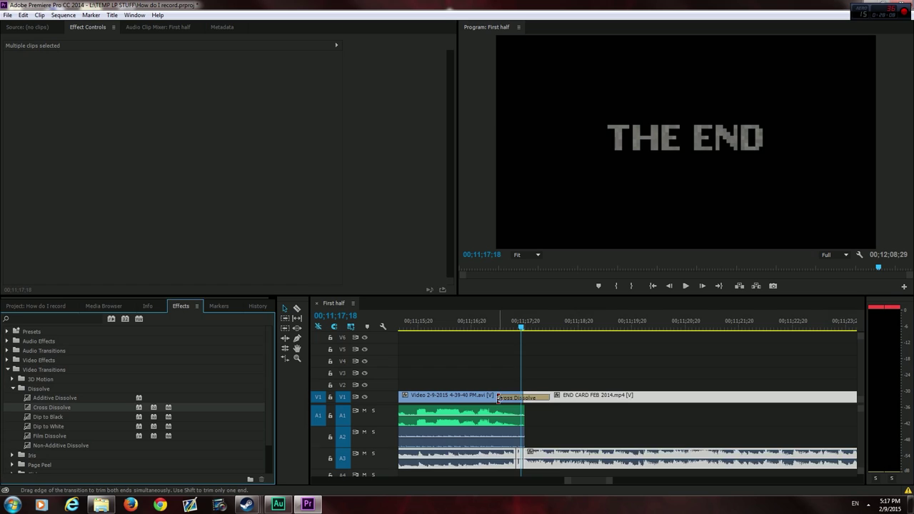
Step: Lengthen the end-card Cross Dissolve by about 11 frames, preview it, and zoom out the timeline
left_click_drag(498, 399, 519, 399)
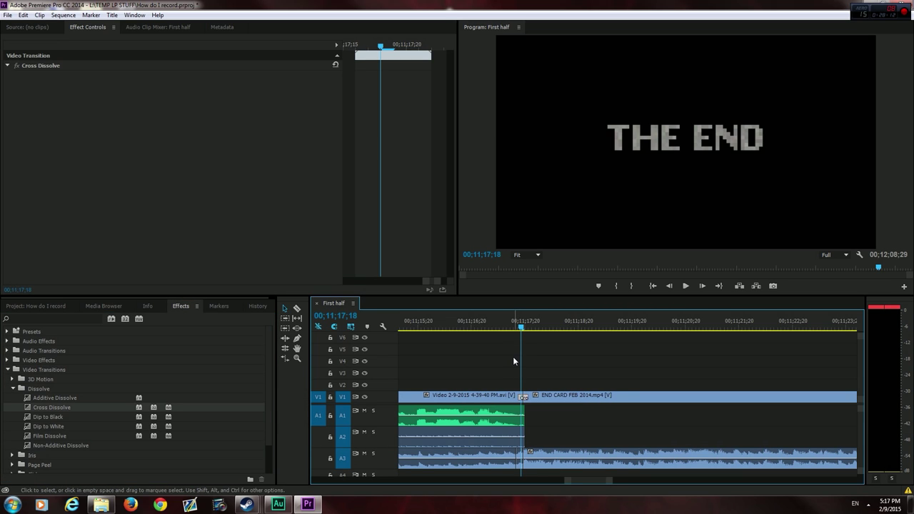
key("Left")
key("Left")
key("Left")
key("Left")
key("Left")
key("Left")
left_click(687, 286)
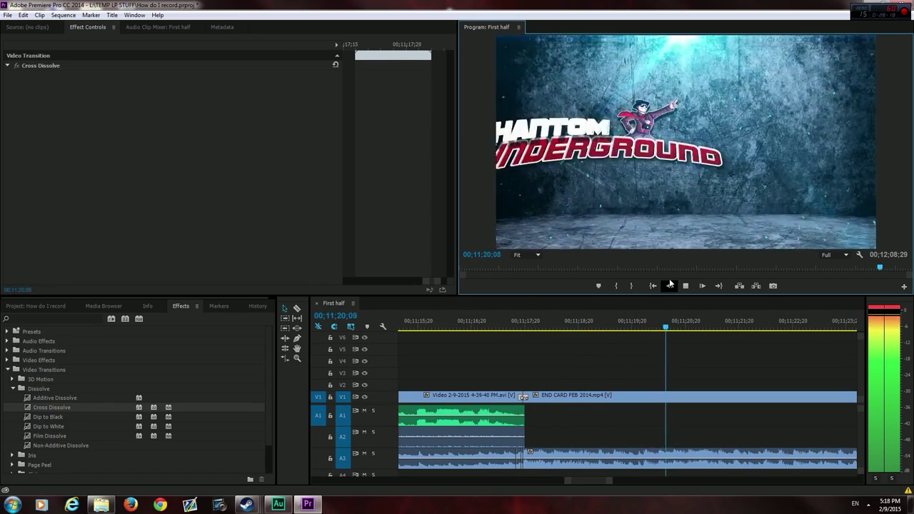
left_click(685, 285)
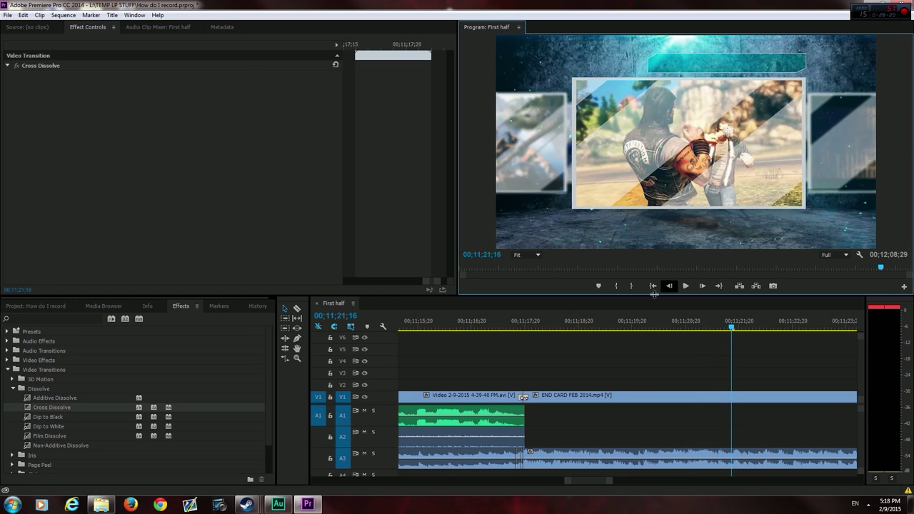
left_click_drag(612, 480, 661, 482)
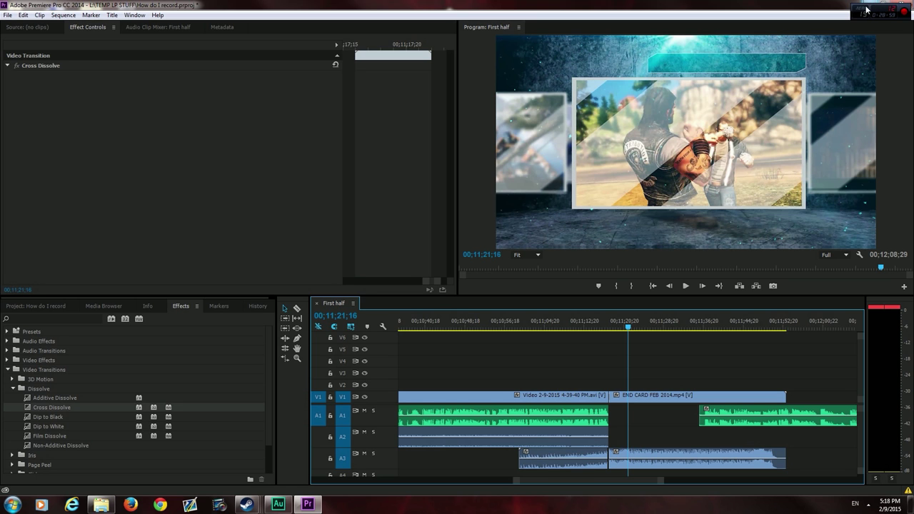
left_click(865, 9)
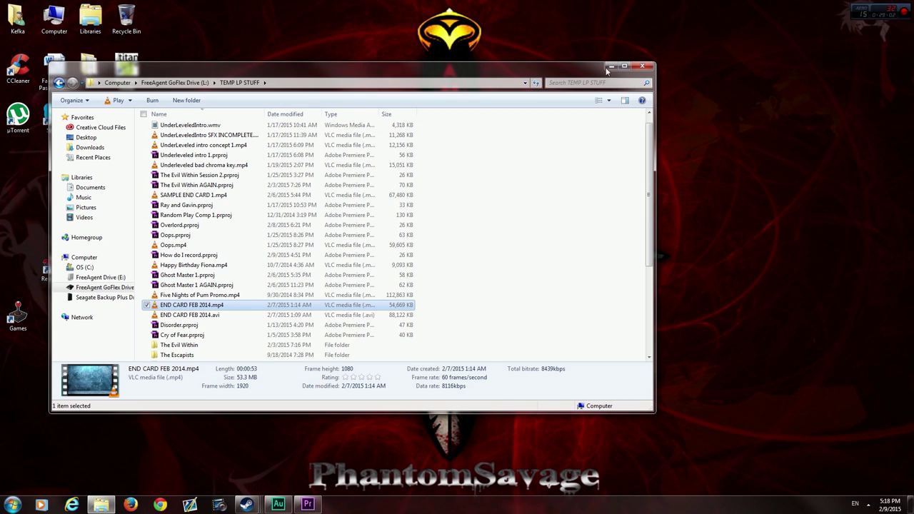
Step: Close the TEMP LP STUFF window and launch Photoshop from the Creative Cloud shortcuts folder
left_click(641, 65)
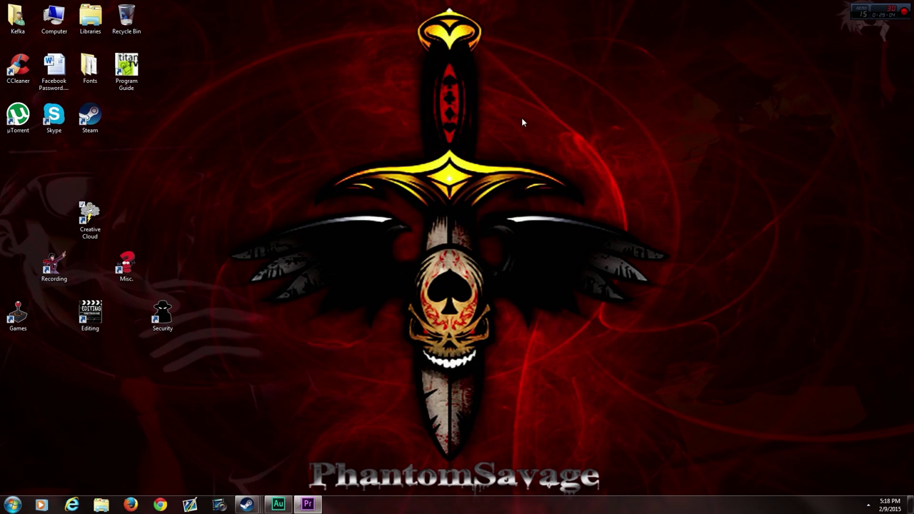
double_click(90, 225)
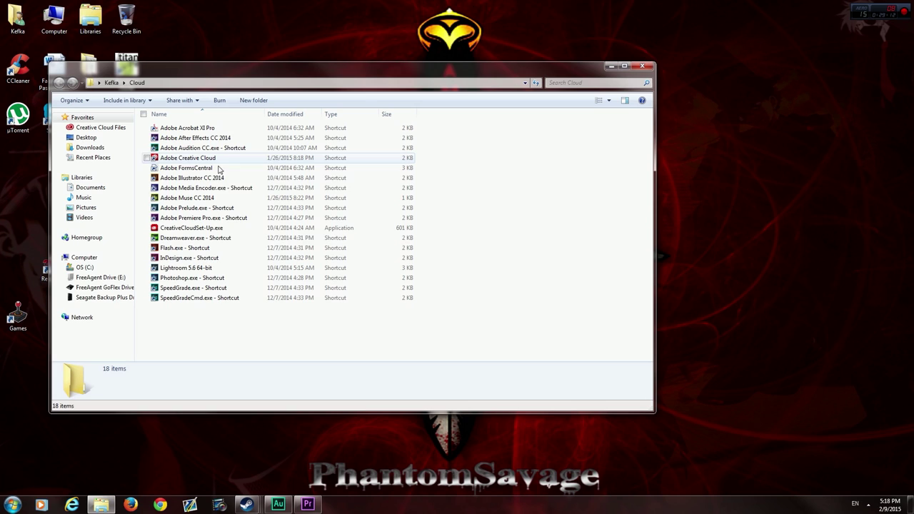
left_click(219, 278)
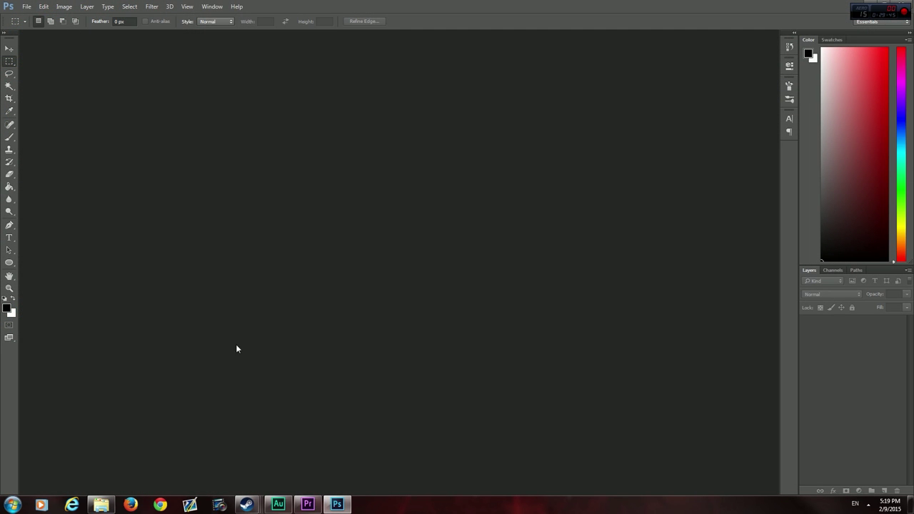
left_click(107, 453)
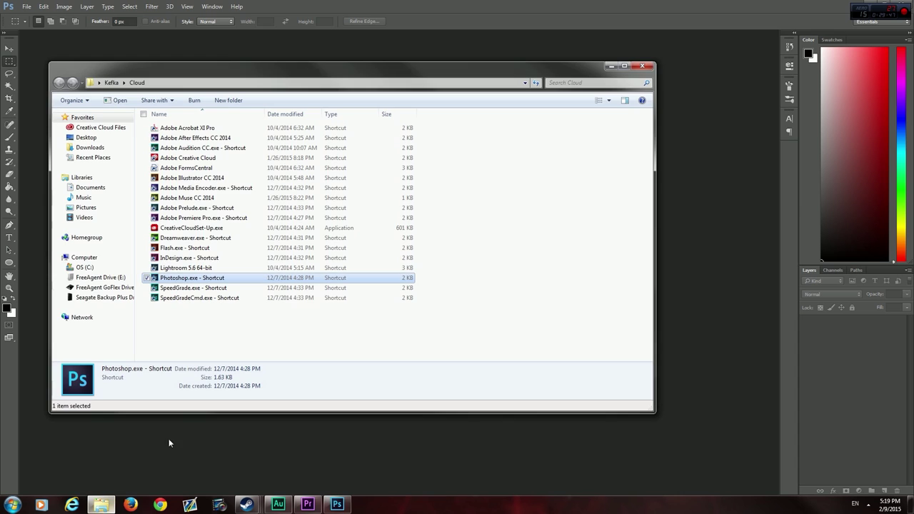
Step: Go to My Documents and open My Pictures > Adobe
left_click(525, 82)
left_click(392, 92)
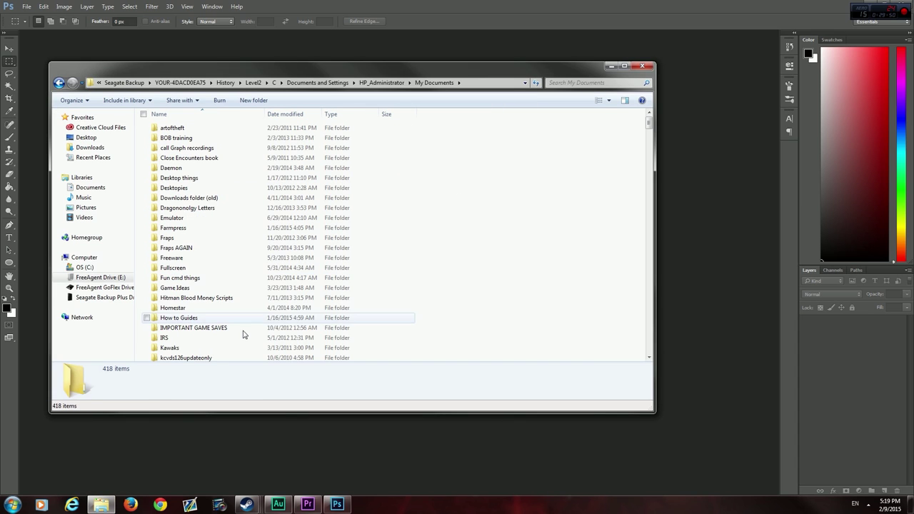
left_click(244, 333)
scroll(243, 333, "down", 3)
scroll(243, 333, "down", 1)
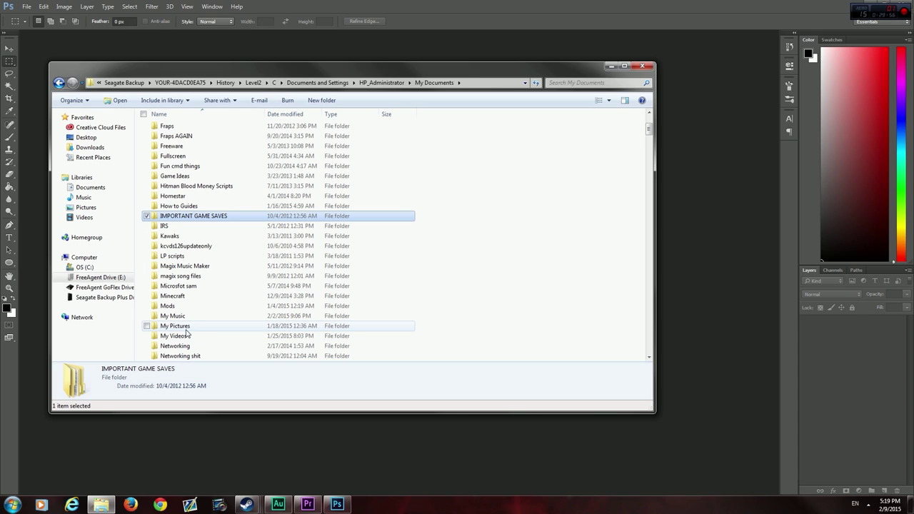
mouse_move(190, 330)
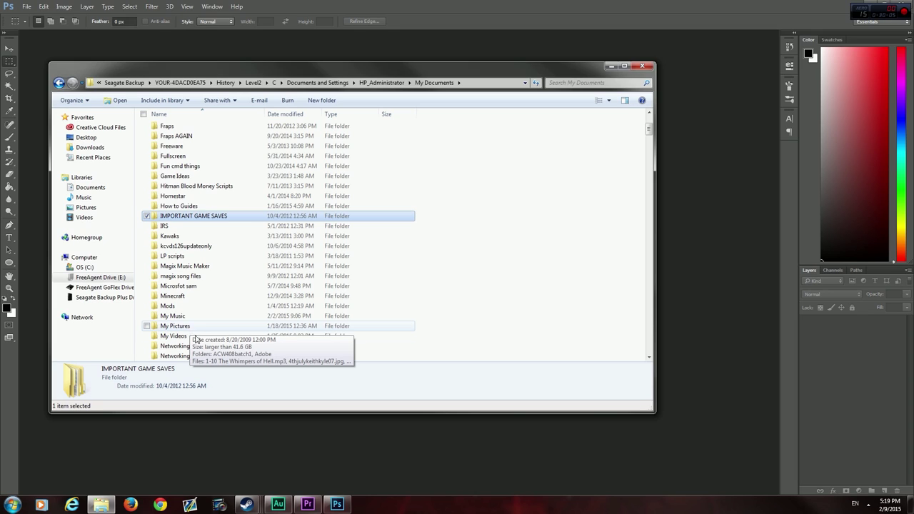
double_click(207, 326)
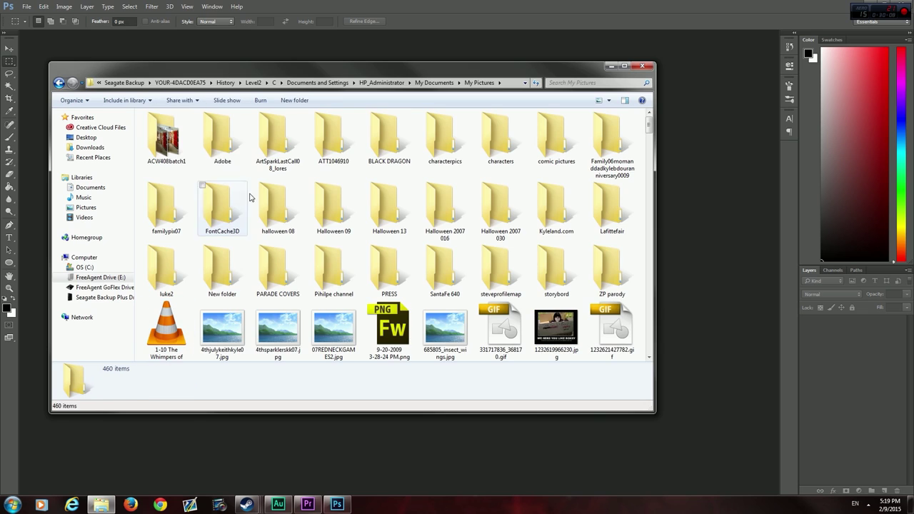
double_click(216, 147)
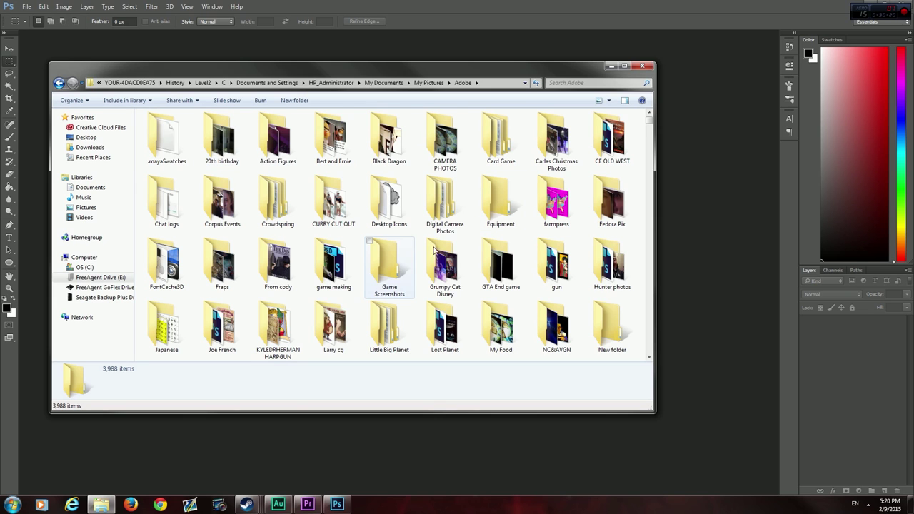
Step: Open projects > Title cards > Thumbnails > Ghost Master and drag Thumbnail.psd into Photoshop
scroll(433, 247, "down", 2)
scroll(434, 248, "down", 3)
double_click(557, 175)
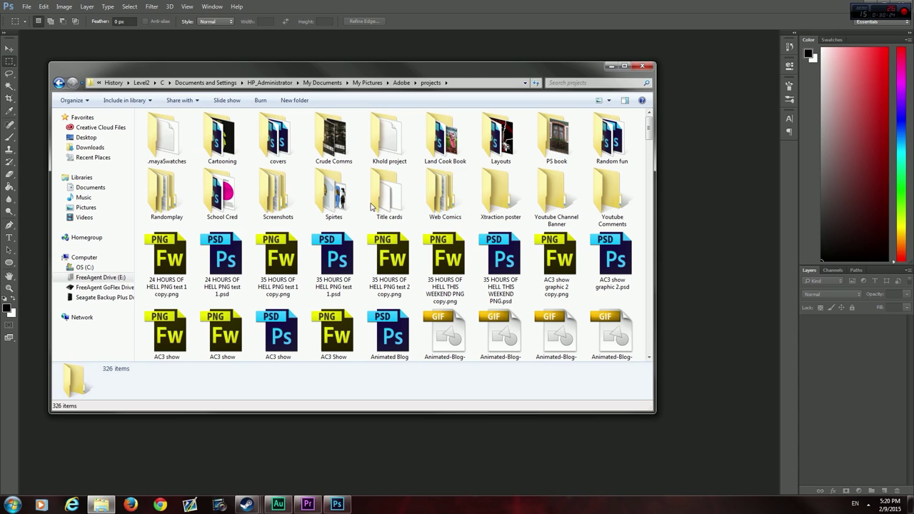
double_click(377, 203)
double_click(176, 147)
scroll(316, 324, "down", 1)
scroll(316, 325, "down", 2)
scroll(316, 325, "up", 1)
scroll(212, 285, "down", 1)
scroll(212, 286, "down", 1)
scroll(212, 285, "up", 1)
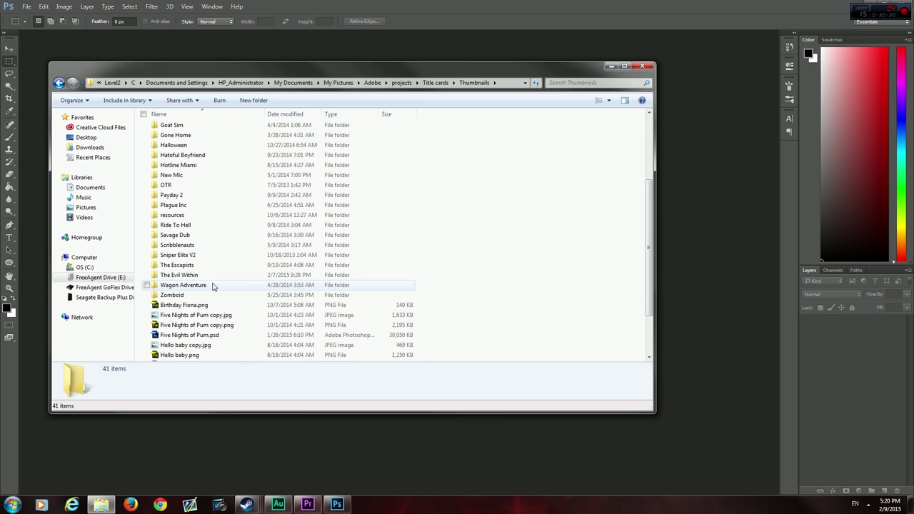
scroll(212, 286, "up", 1)
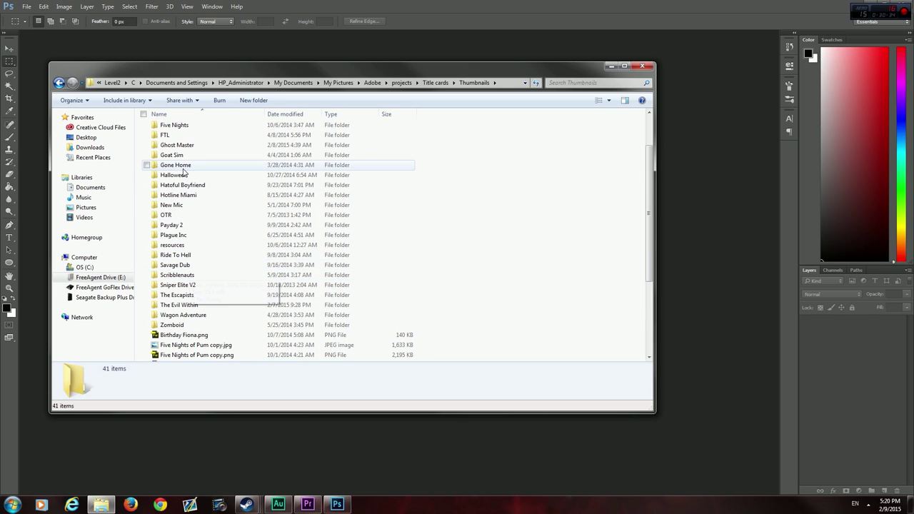
double_click(182, 144)
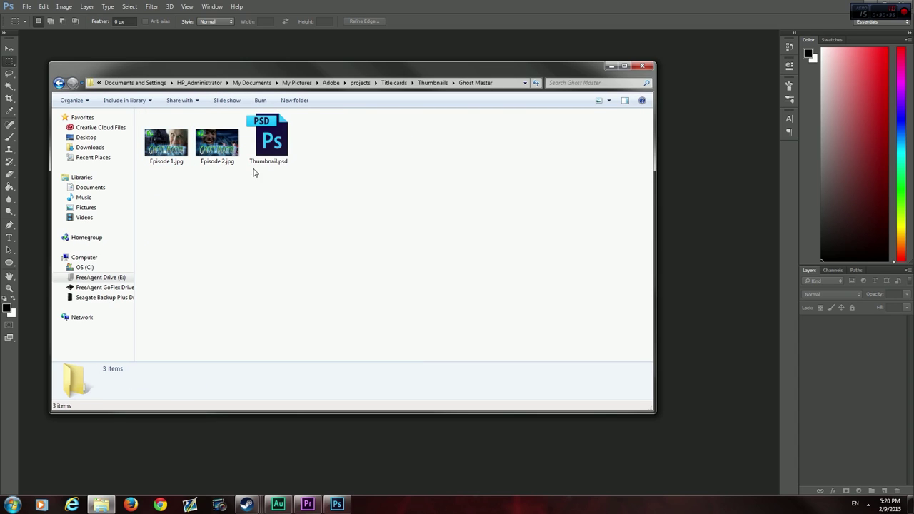
left_click_drag(267, 139, 654, 202)
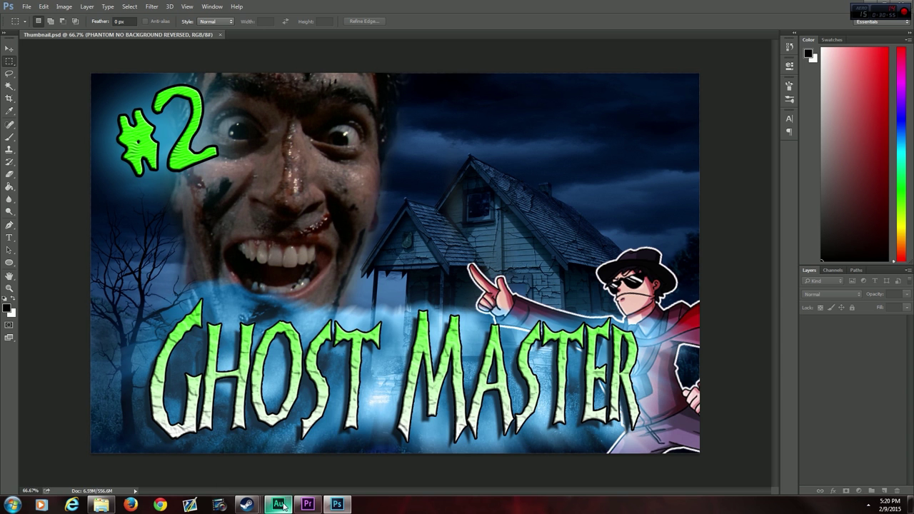
Step: Dismiss the accidentally raised Audition window and return to the loaded Thumbnail.psd in Photoshop
left_click(279, 505)
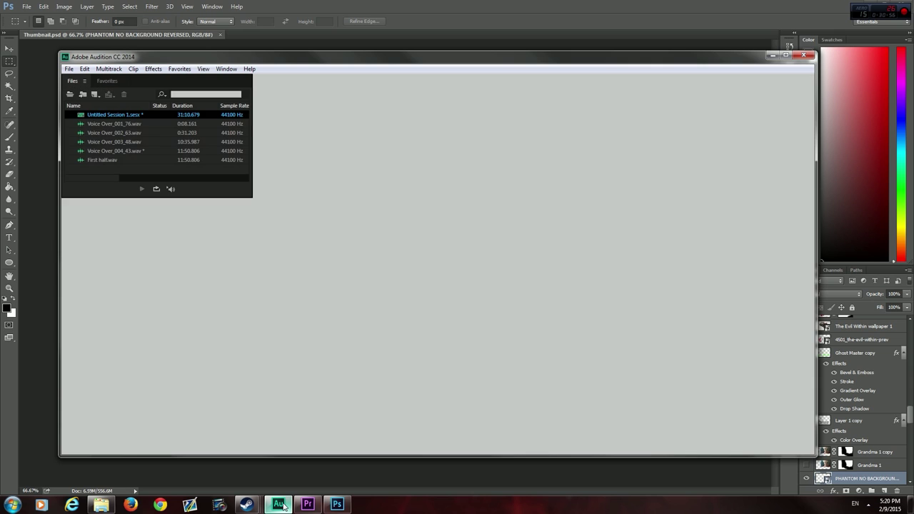
key("alt+Tab")
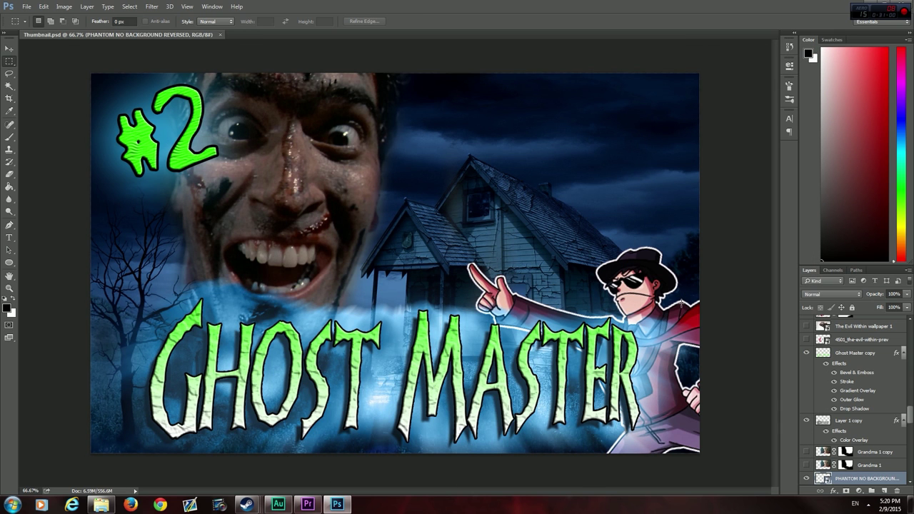
Step: Toggle the character face layers, hiding the grandma and evildead1 faces
left_click(807, 479)
left_click(805, 452)
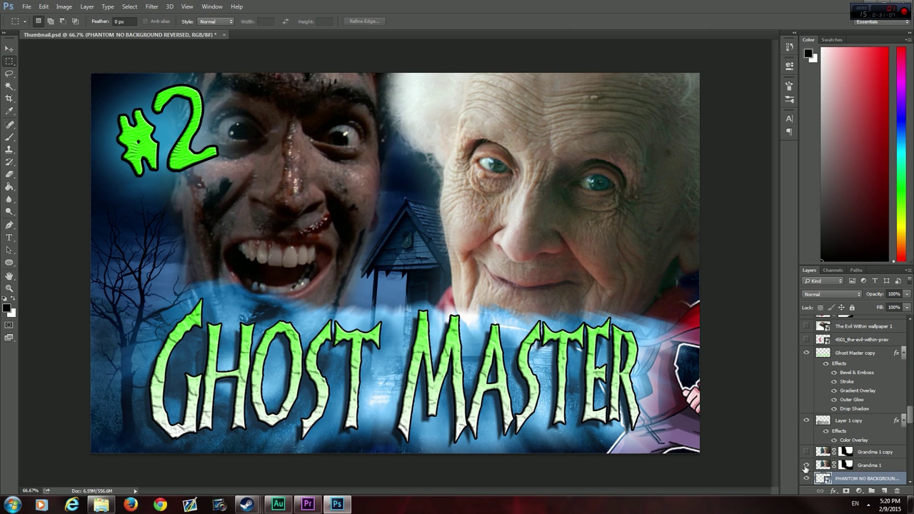
left_click(805, 465)
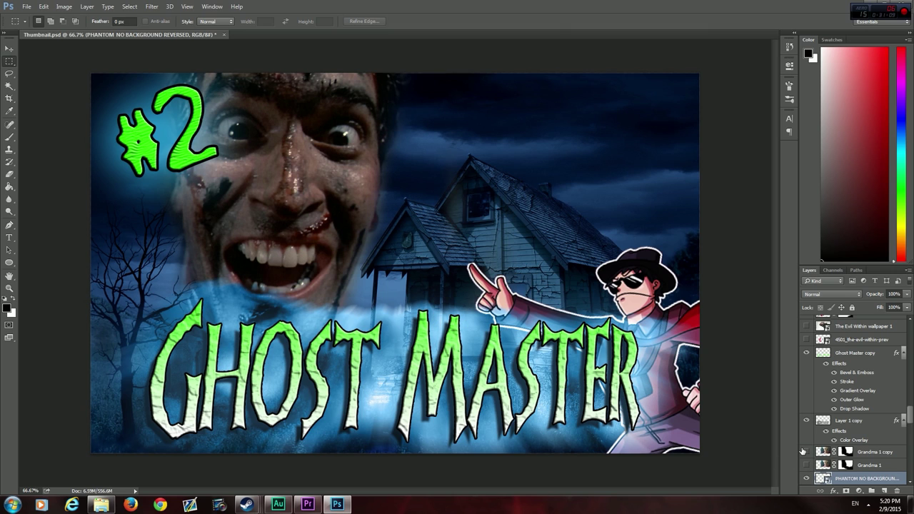
scroll(804, 451, "down", 3)
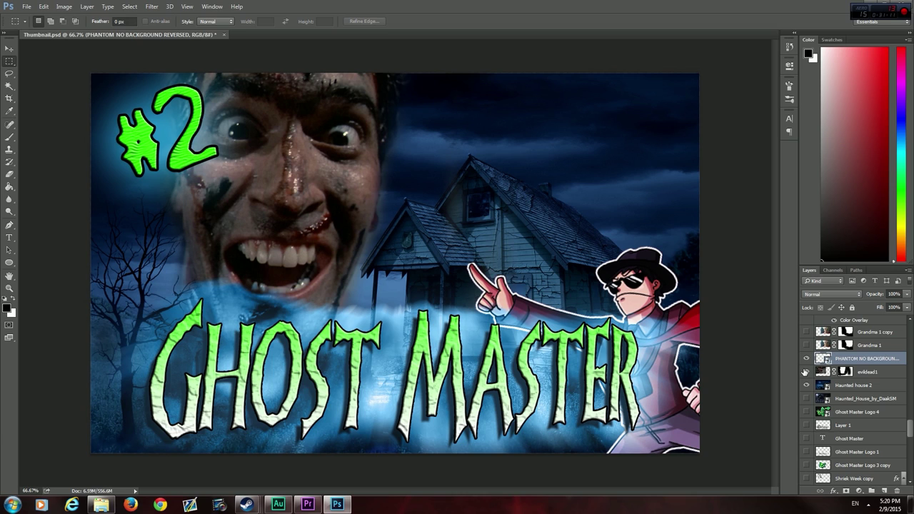
left_click(806, 372)
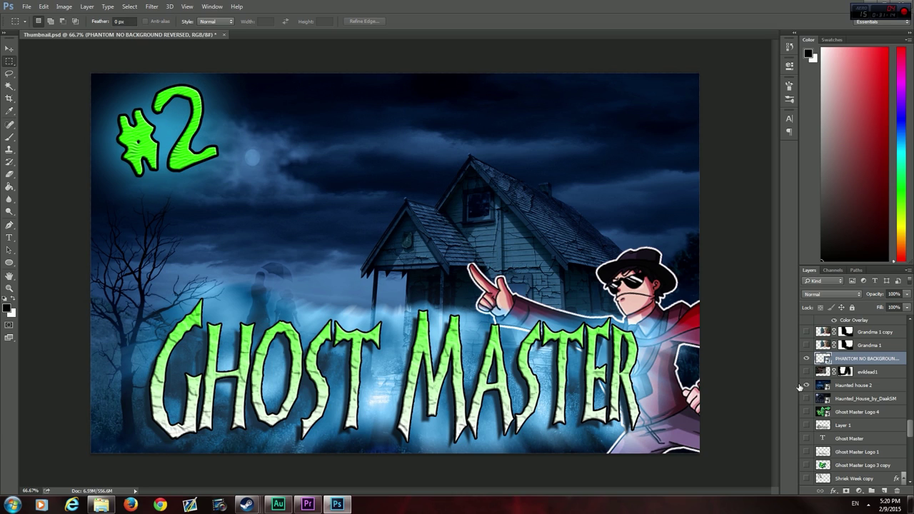
scroll(804, 444, "down", 1)
scroll(804, 444, "down", 1)
scroll(805, 445, "down", 2)
scroll(805, 446, "down", 1)
scroll(806, 447, "down", 1)
scroll(808, 448, "down", 1)
scroll(808, 449, "down", 2)
scroll(808, 448, "down", 2)
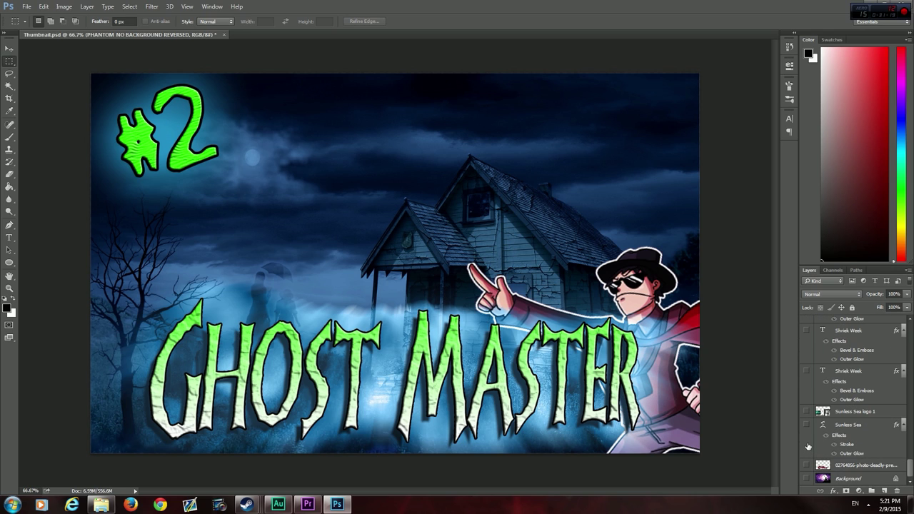
scroll(807, 446, "up", 2)
scroll(807, 446, "up", 2)
scroll(807, 445, "up", 1)
scroll(807, 444, "up", 2)
scroll(808, 443, "down", 2)
scroll(807, 443, "down", 2)
scroll(807, 444, "down", 2)
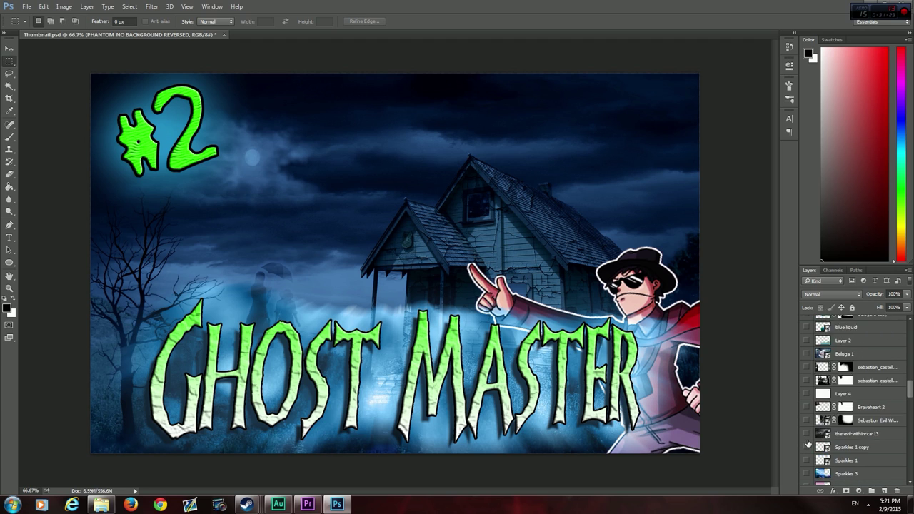
scroll(807, 444, "down", 2)
scroll(808, 436, "up", 1)
scroll(808, 424, "up", 1)
scroll(810, 410, "up", 2)
scroll(810, 407, "up", 1)
scroll(811, 408, "up", 2)
scroll(810, 407, "up", 2)
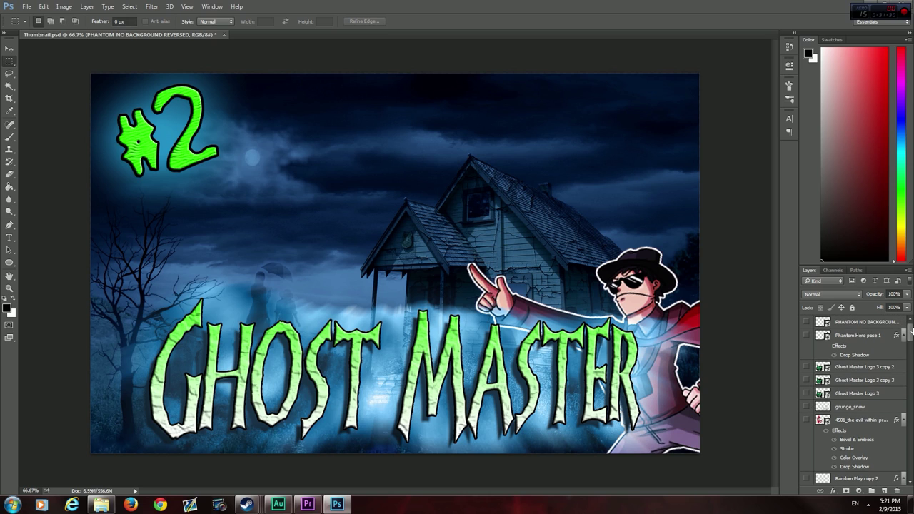
scroll(910, 335, "down", 2)
scroll(910, 342, "down", 2)
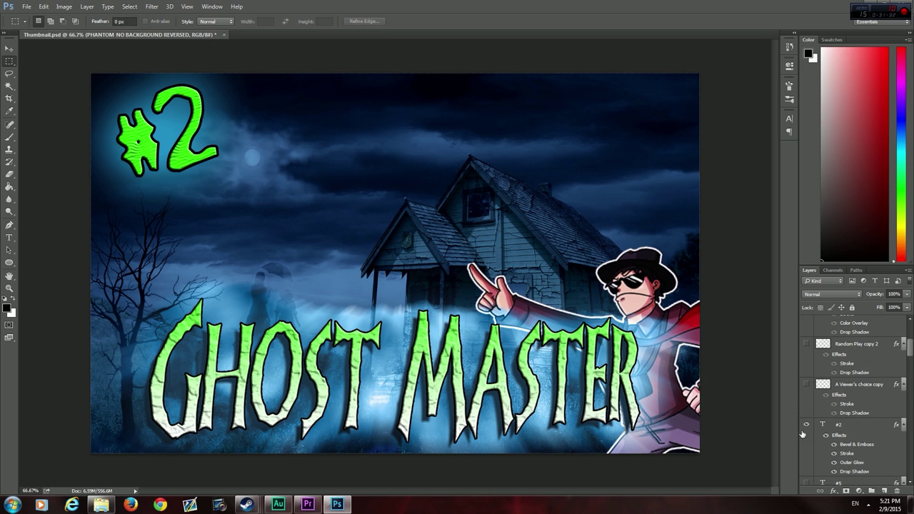
Step: Hide the #2 text, Ghost Master title, fog and haunted house layers
key("ctrl+comma")
left_click_drag(909, 358, 910, 386)
scroll(872, 438, "down", 3)
scroll(872, 438, "down", 3)
scroll(872, 439, "down", 3)
scroll(872, 438, "down", 3)
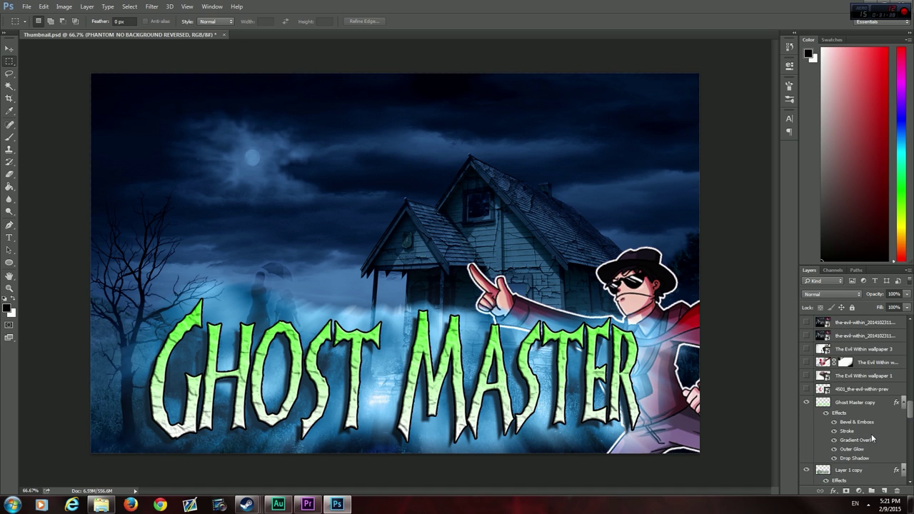
left_click(806, 402)
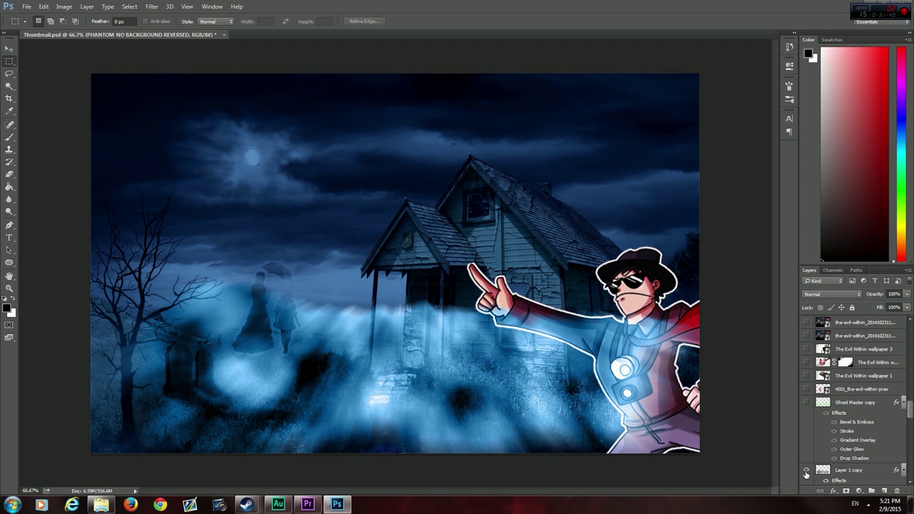
left_click(806, 470)
left_click_drag(909, 413, 909, 426)
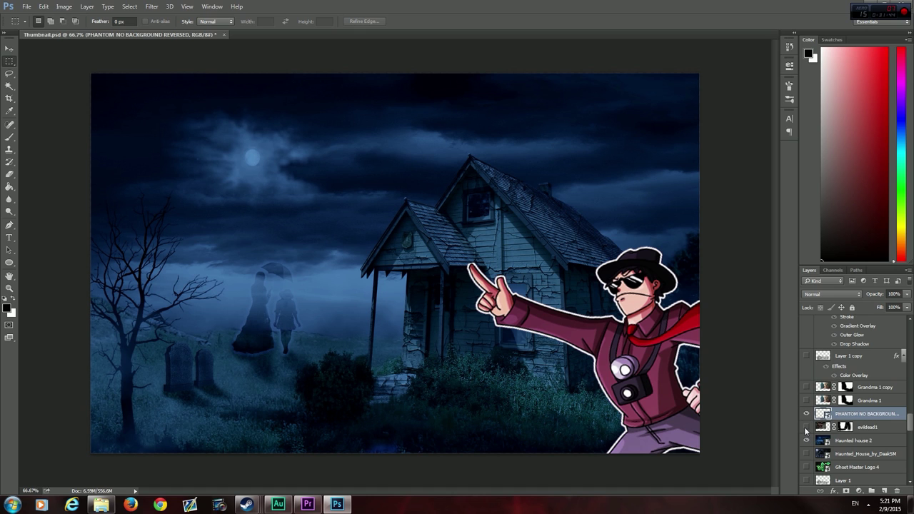
scroll(806, 433, "down", 1)
left_click(807, 432)
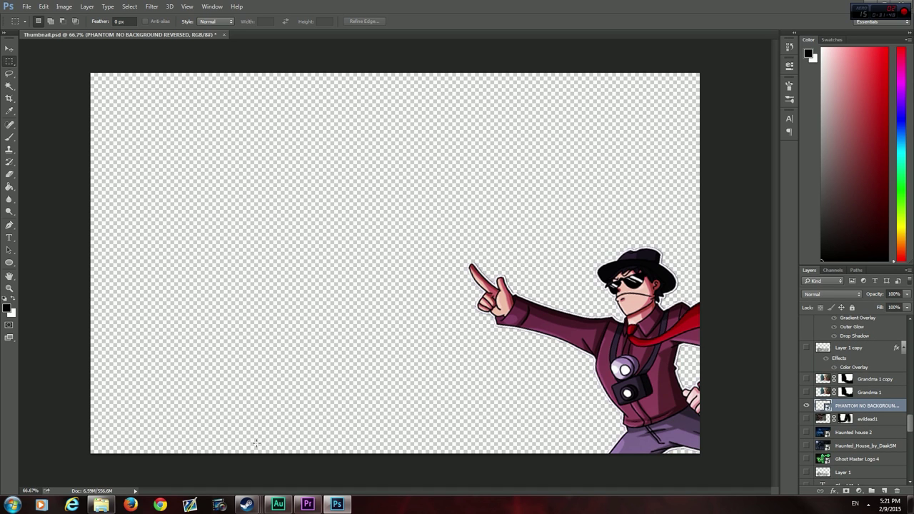
Step: Search the Adobe folder for 'Microphone' and add Microphone background default.png to the thumbnail
mouse_move(102, 504)
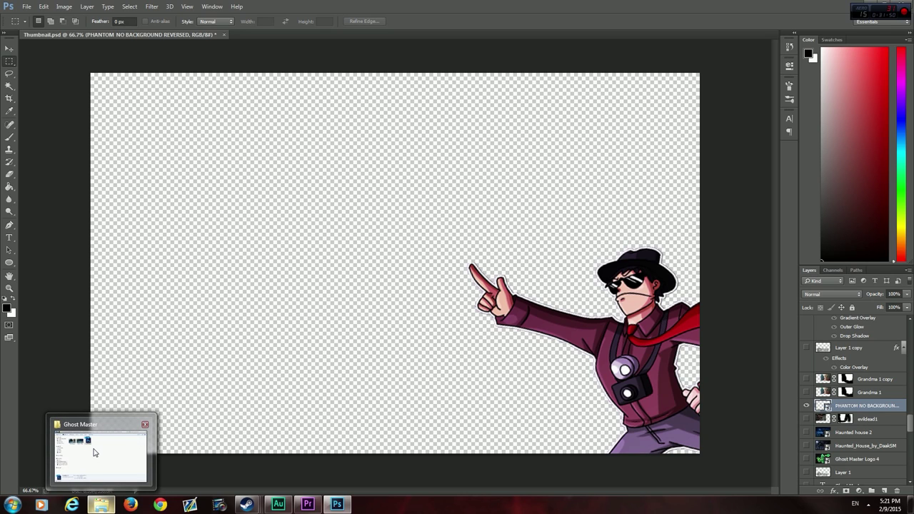
left_click(94, 452)
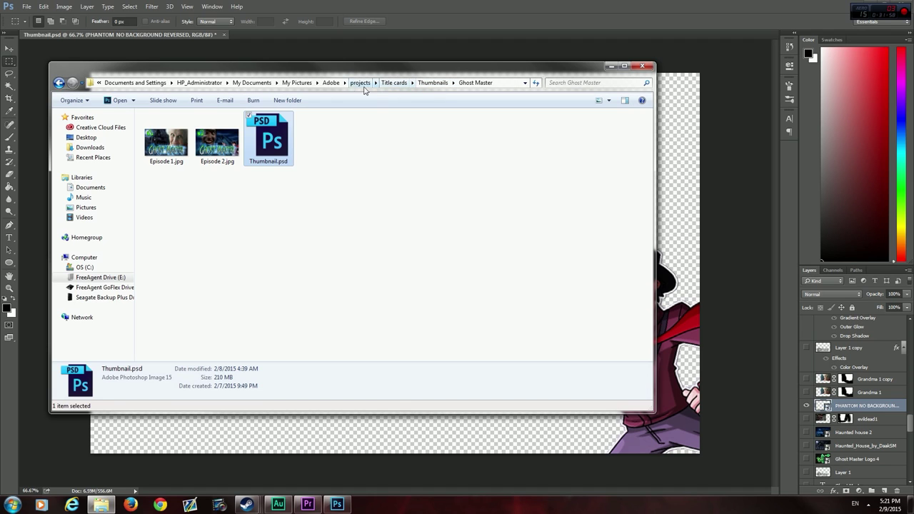
left_click(330, 83)
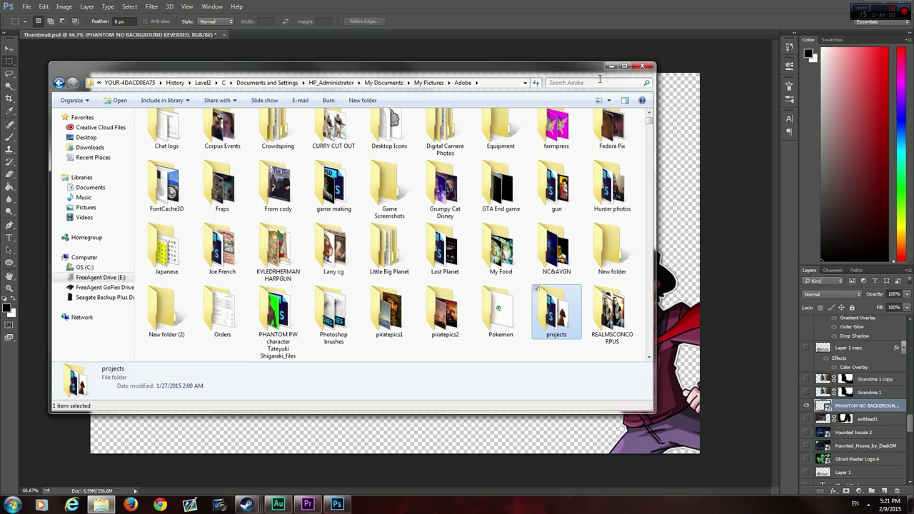
left_click(600, 81)
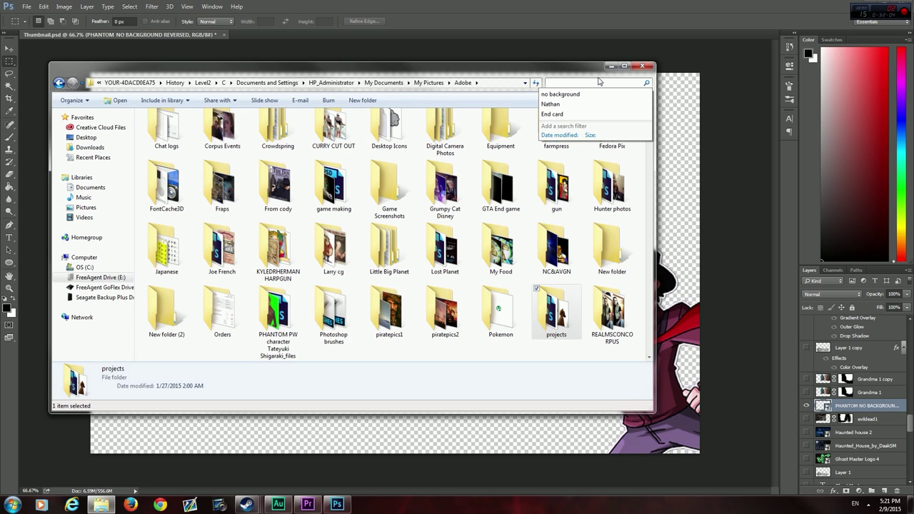
type("Micro")
type("phone")
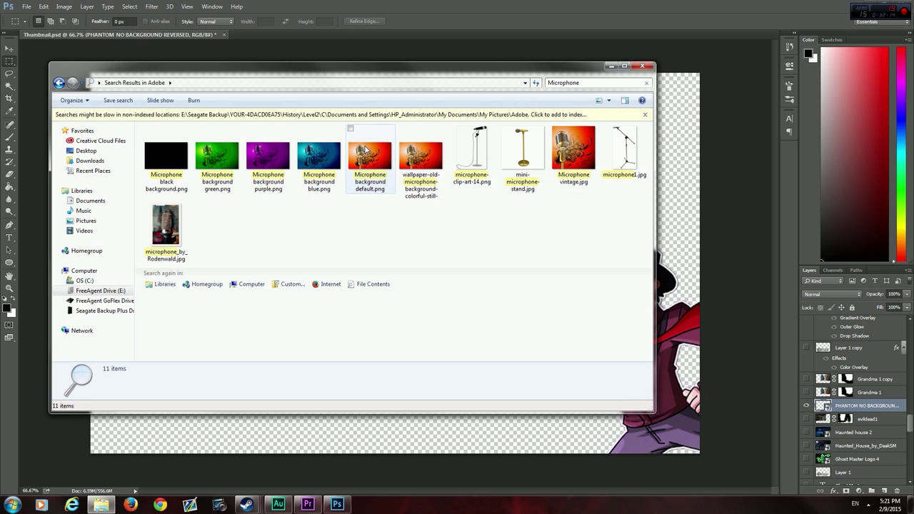
left_click(365, 150)
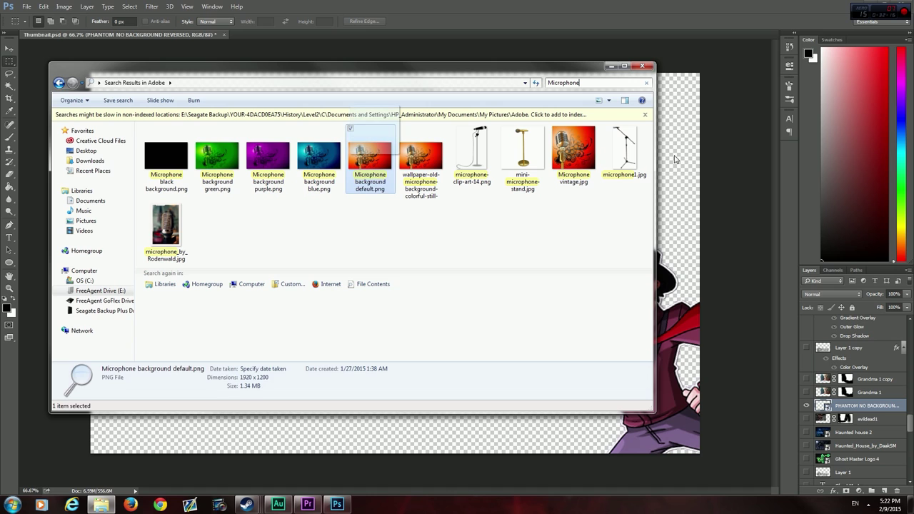
left_click(680, 172)
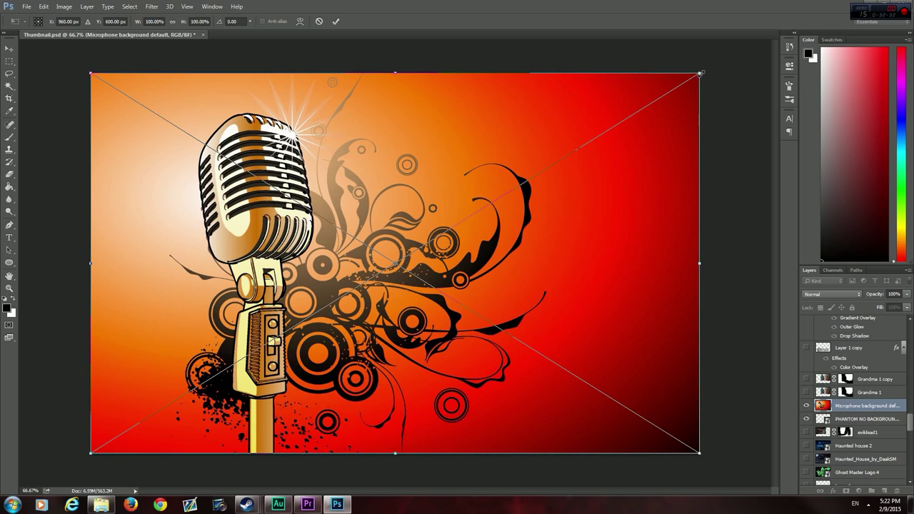
Step: Enlarge the microphone image to 115.83%, reposition it, and move the Phantom layer above it
left_click_drag(696, 83, 749, 41)
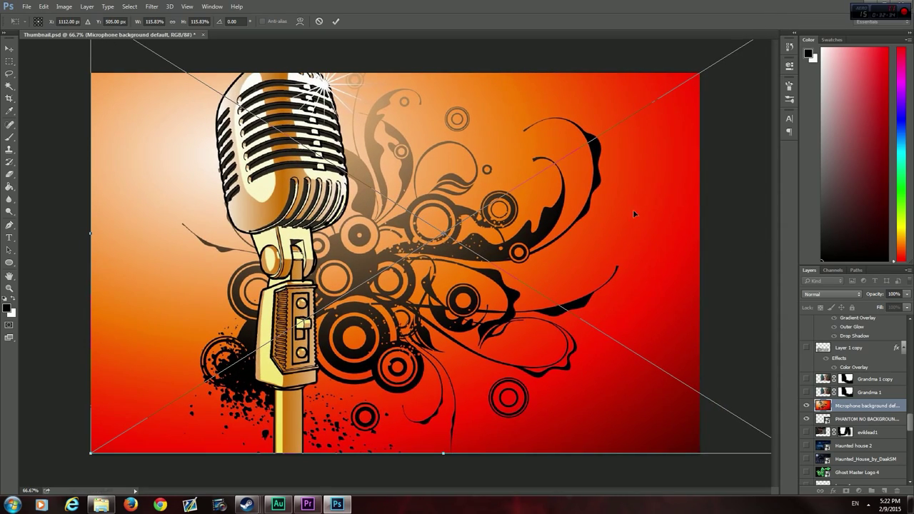
left_click_drag(580, 249, 552, 244)
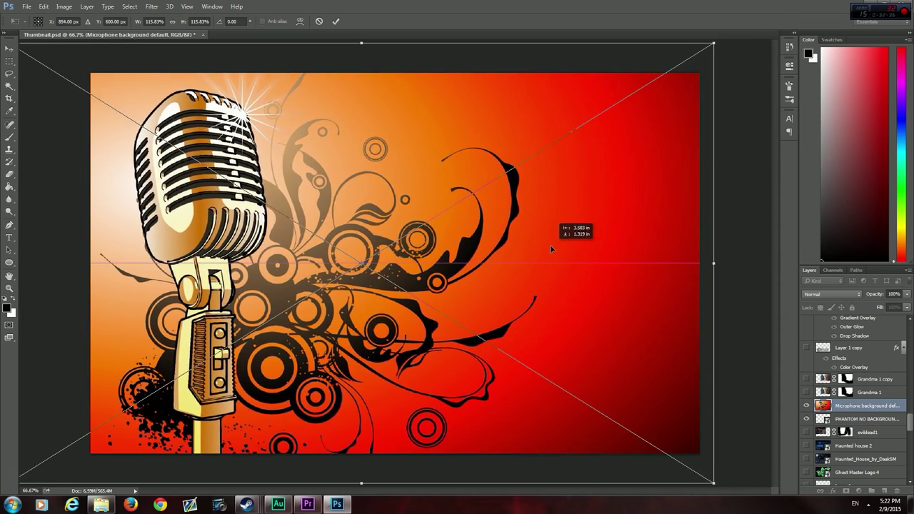
left_click_drag(554, 247, 547, 243)
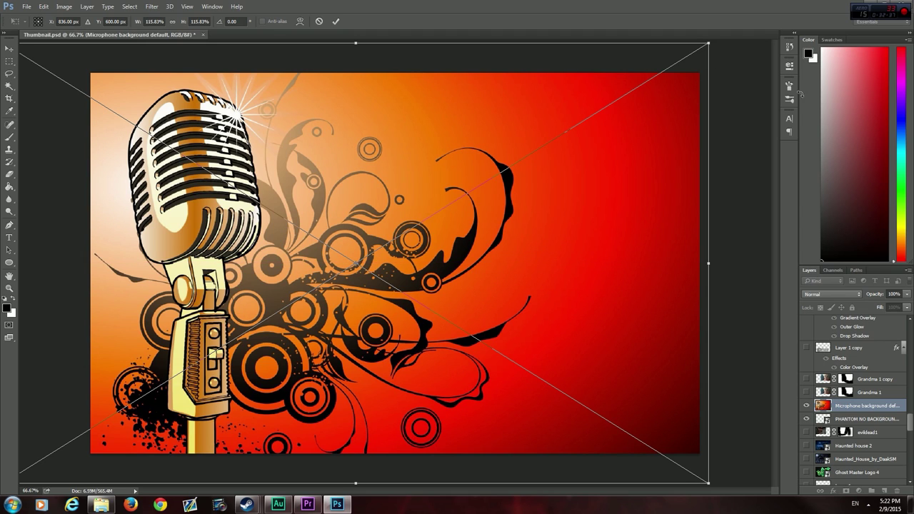
key("Return")
left_click_drag(864, 419, 850, 424)
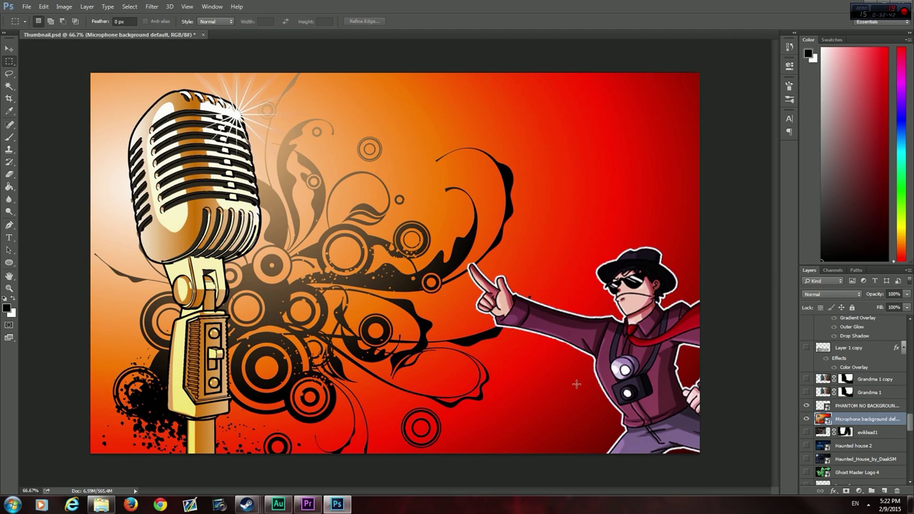
Step: Hide the Phantom character layer so only the orange-red microphone artwork remains visible
left_click(853, 406)
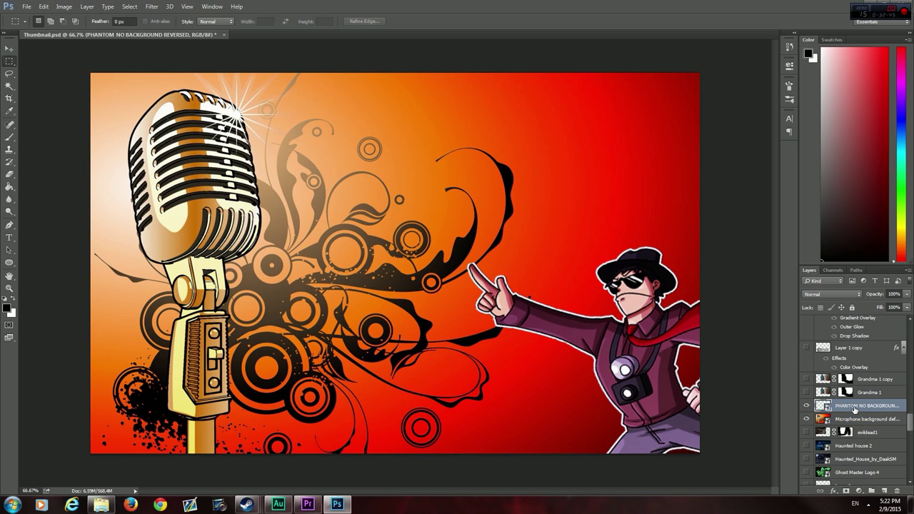
left_click(806, 405)
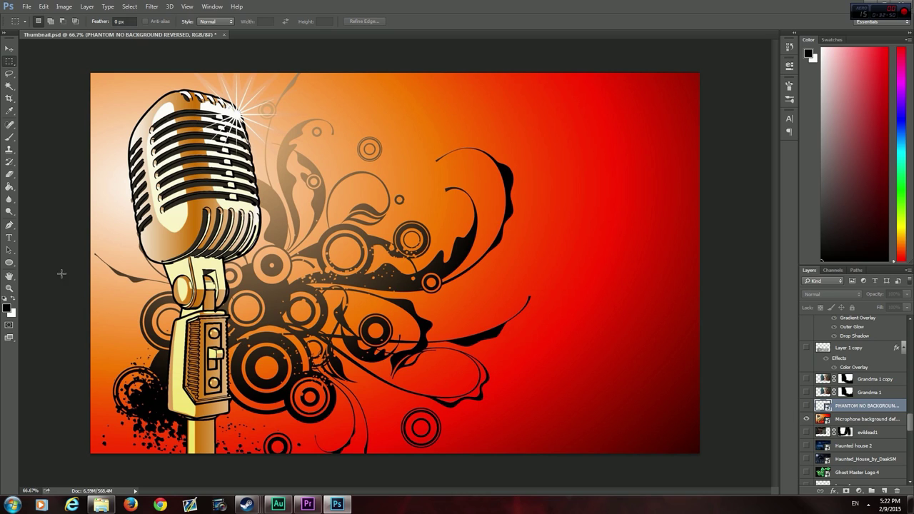
left_click(9, 237)
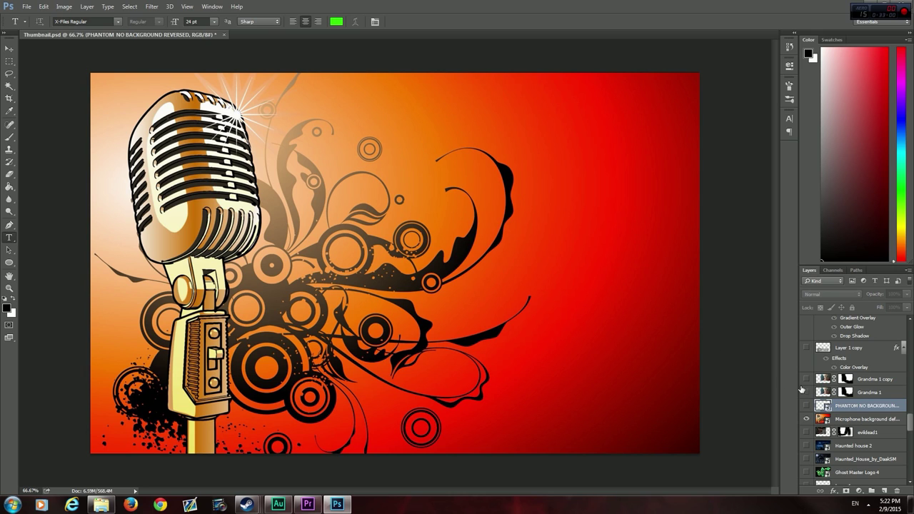
scroll(874, 420, "down", 1)
scroll(873, 420, "down", 2)
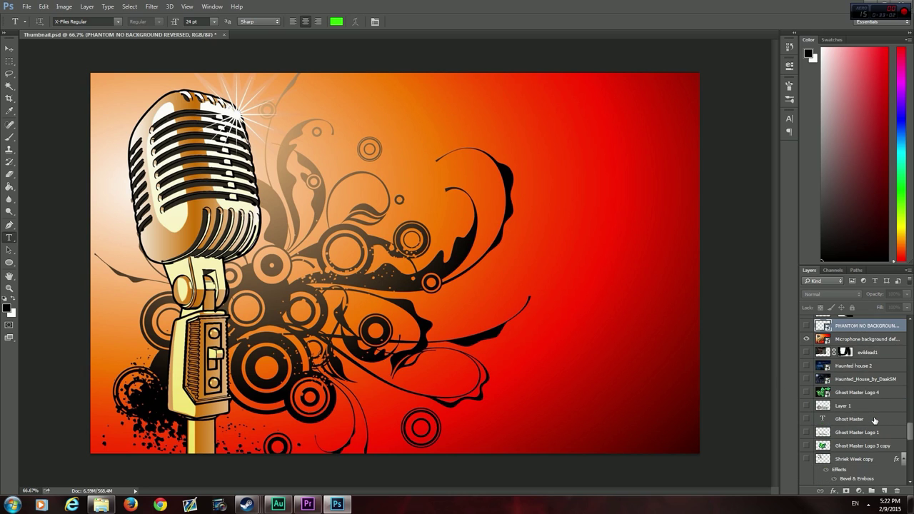
scroll(873, 419, "up", 2)
scroll(874, 420, "up", 3)
scroll(873, 420, "up", 2)
scroll(873, 420, "up", 2)
scroll(873, 420, "up", 1)
scroll(874, 419, "up", 2)
Step: Show the Random Play text layer and replace its text with 'How do I Record'
scroll(874, 419, "up", 2)
scroll(874, 419, "up", 2)
scroll(873, 420, "up", 2)
scroll(874, 420, "up", 2)
scroll(873, 420, "up", 1)
left_click(806, 404)
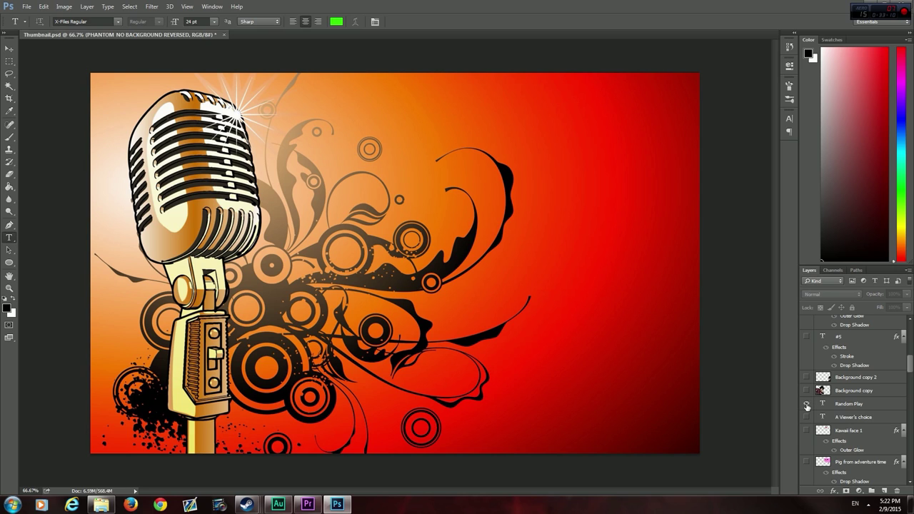
left_click(815, 405)
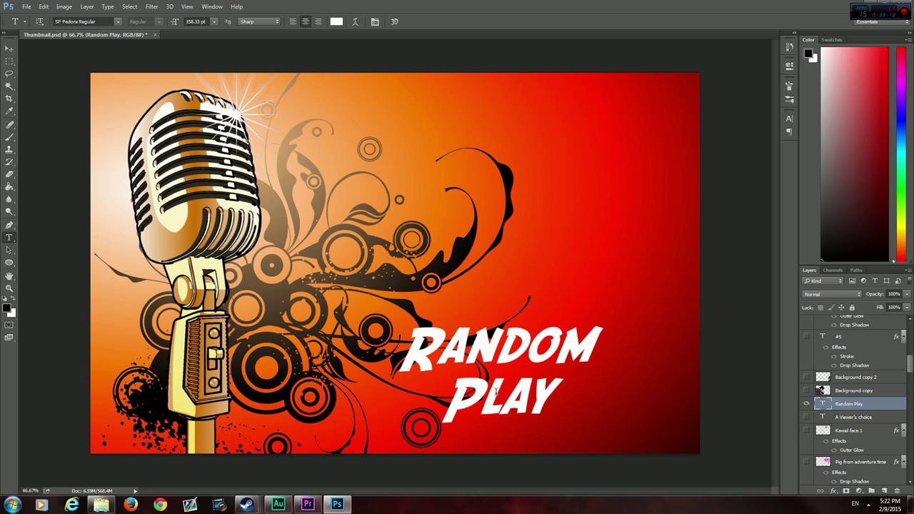
left_click_drag(551, 393, 398, 330)
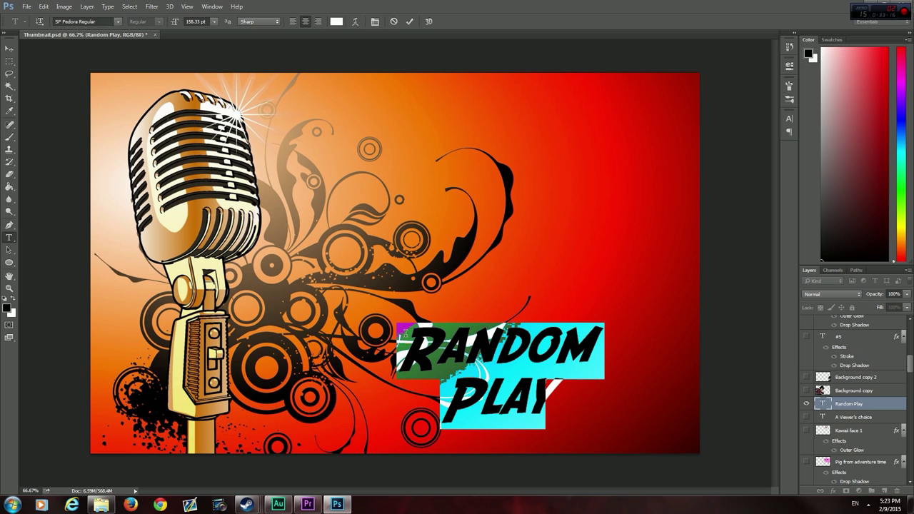
type("How ")
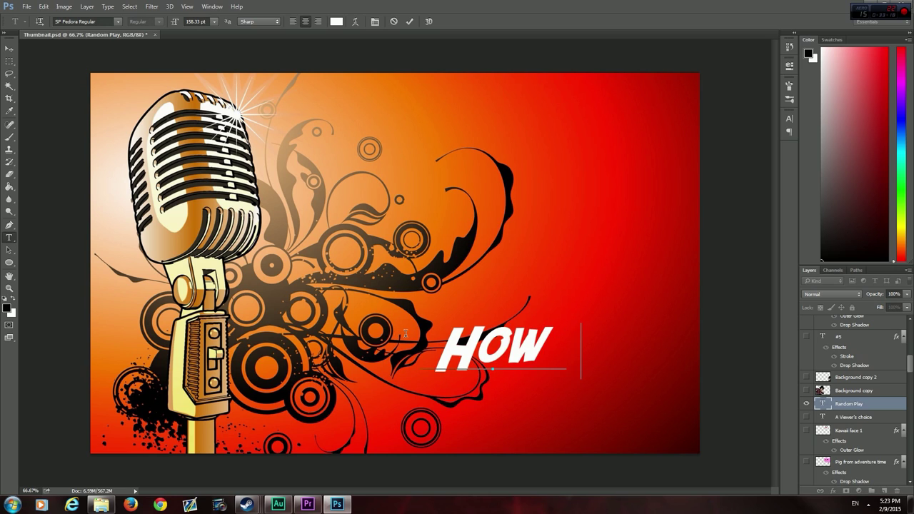
type("do I")
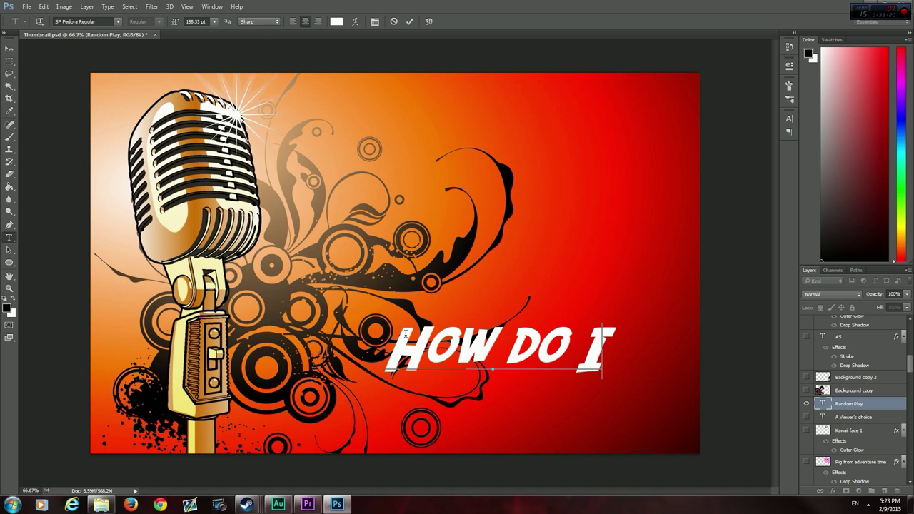
type(" Recor")
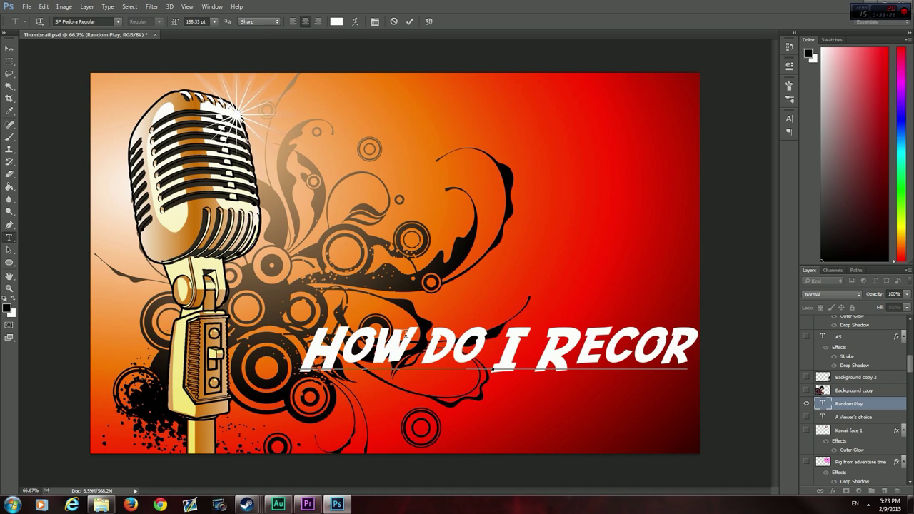
type("d")
key("BackSpace")
key("BackSpace")
key("BackSpace")
key("BackSpace")
key("BackSpace")
key("BackSpace")
key("BackSpace")
key("BackSpace")
key("BackSpace")
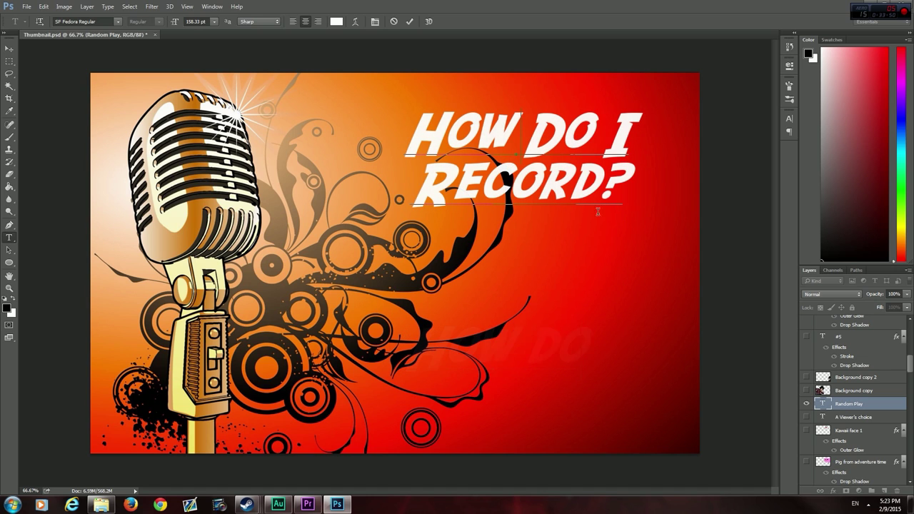
Step: Reposition the heading and set the RECORD? line to 175 pt
left_click_drag(649, 261, 644, 269)
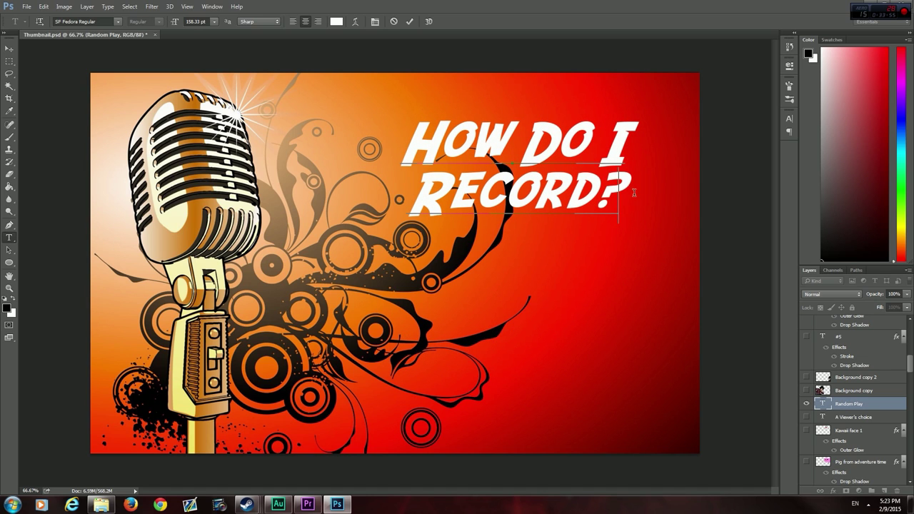
left_click_drag(633, 191, 408, 169)
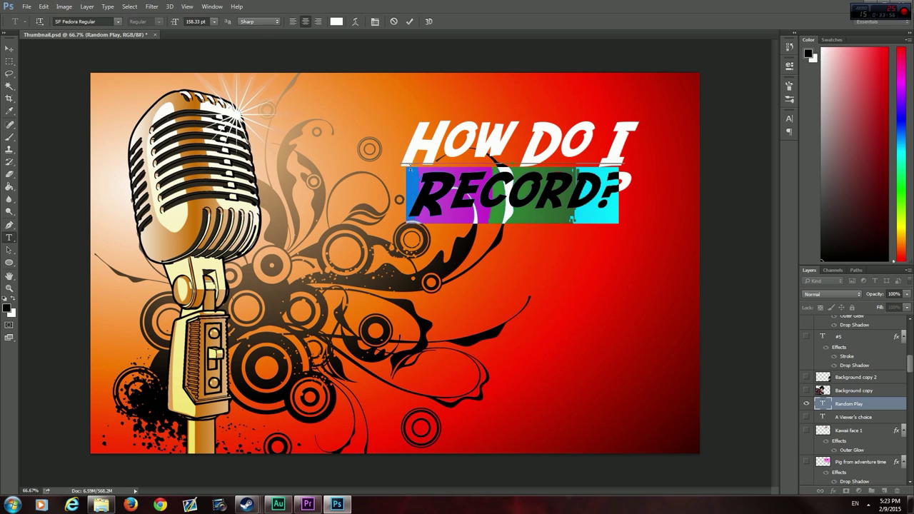
left_click(214, 22)
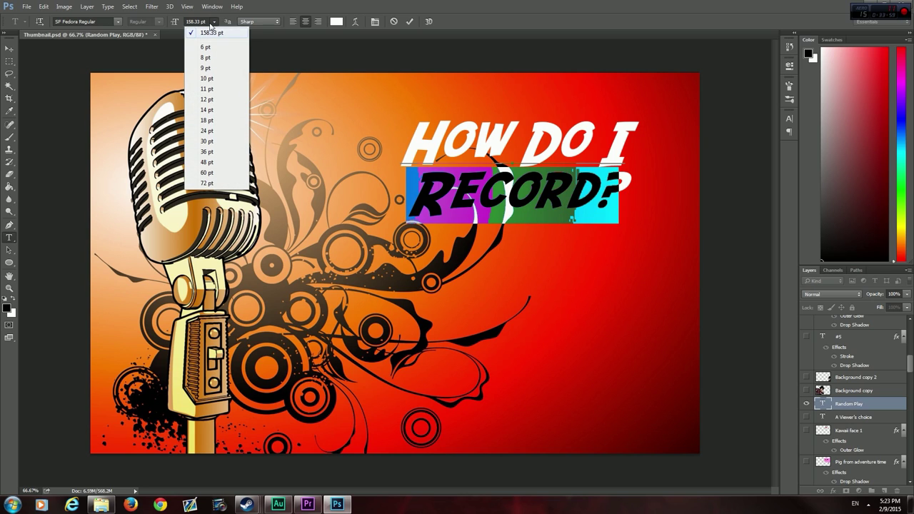
left_click(199, 22)
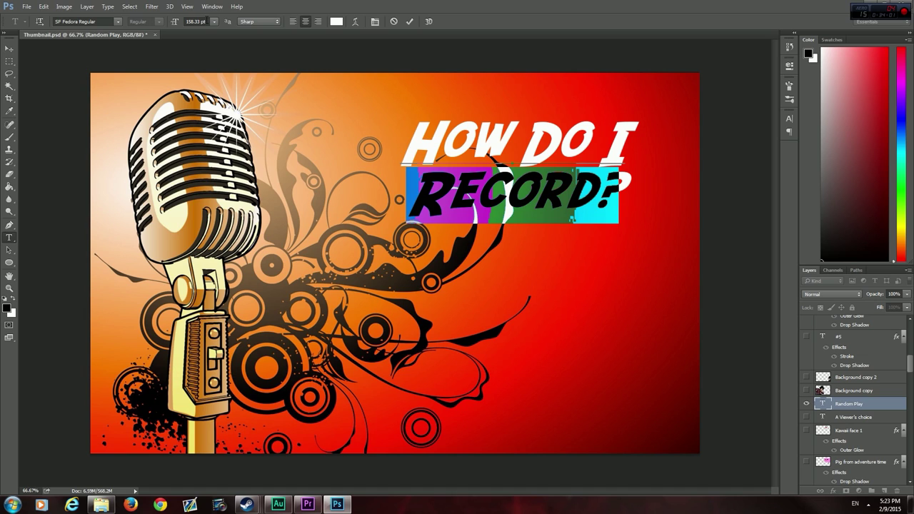
double_click(192, 21)
type("1")
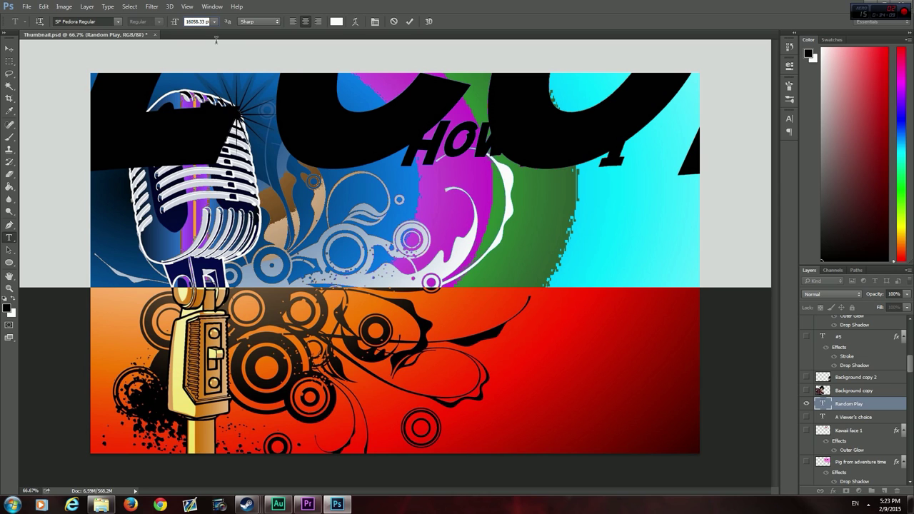
key("BackSpace")
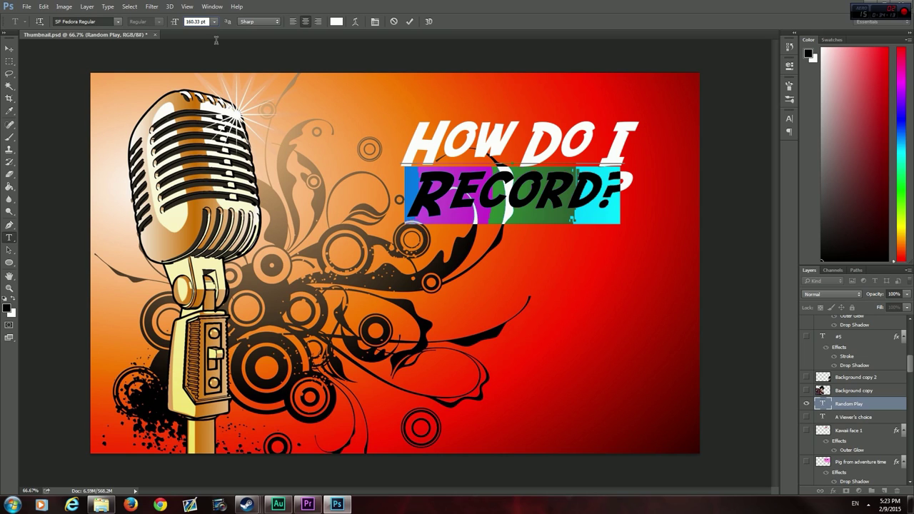
key("BackSpace")
key("BackSpace")
key("BackSpace")
key("BackSpace")
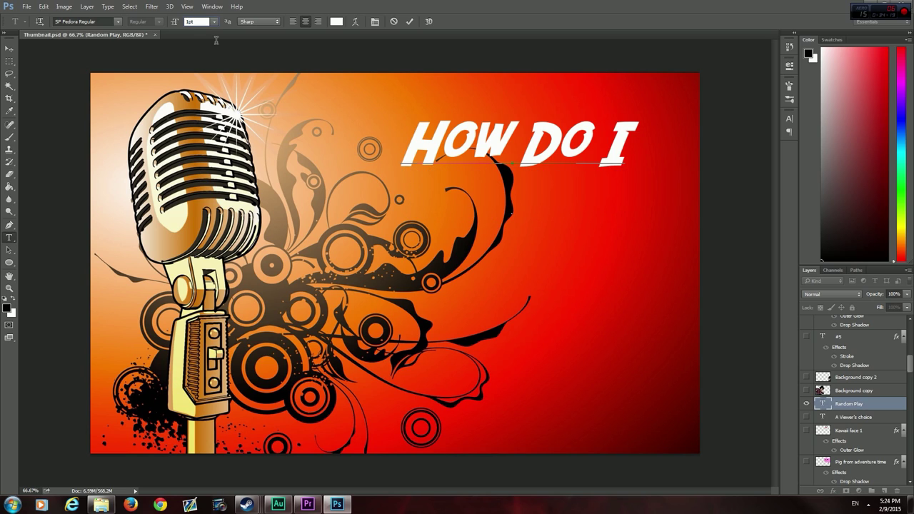
type("375")
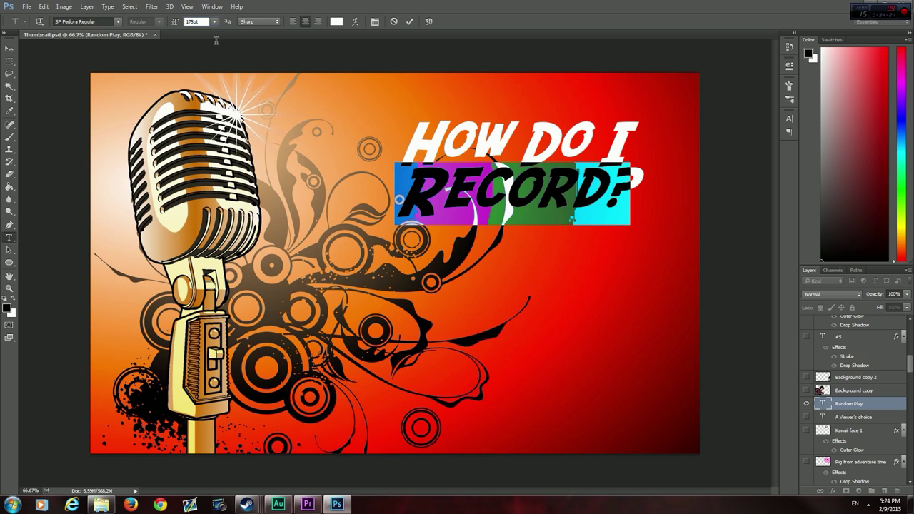
left_click(600, 183)
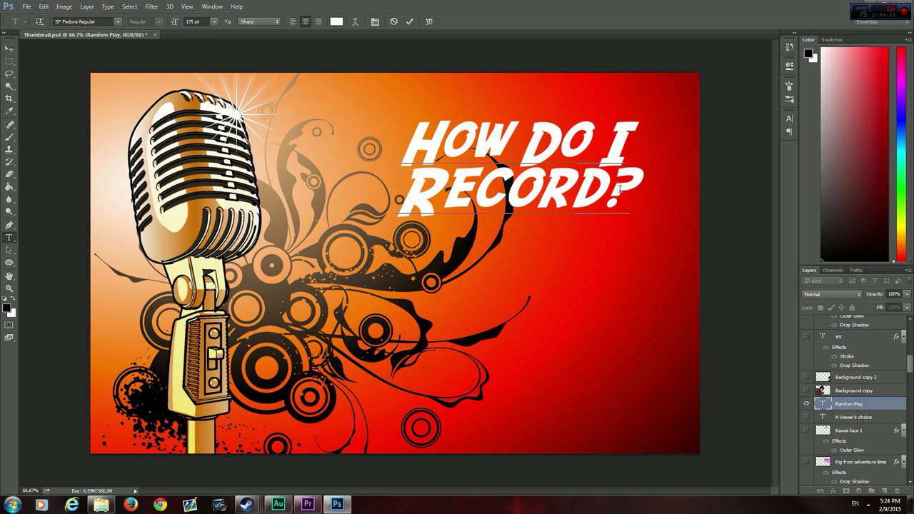
Step: Nudge the HOW DO I RECORD? title slightly up-right and commit the text edit
left_click(628, 166)
left_click(625, 192)
left_click_drag(663, 279, 667, 274)
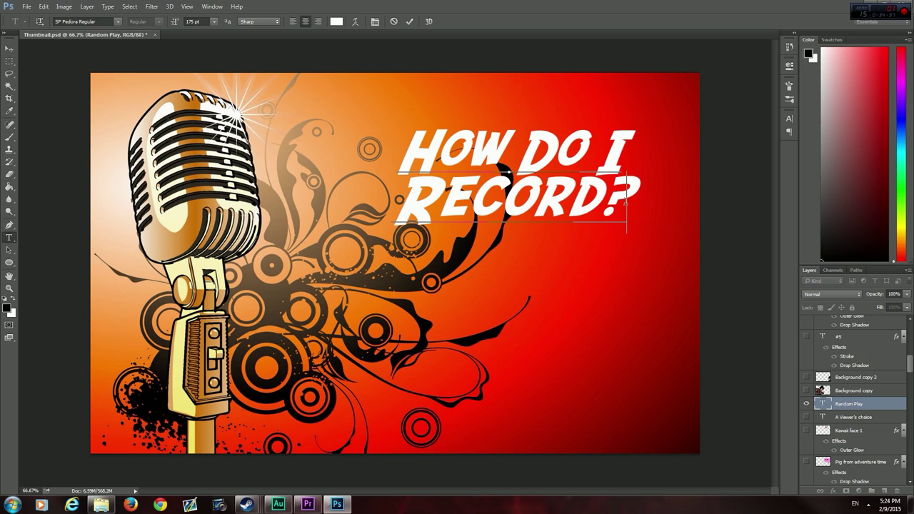
left_click_drag(641, 208, 412, 143)
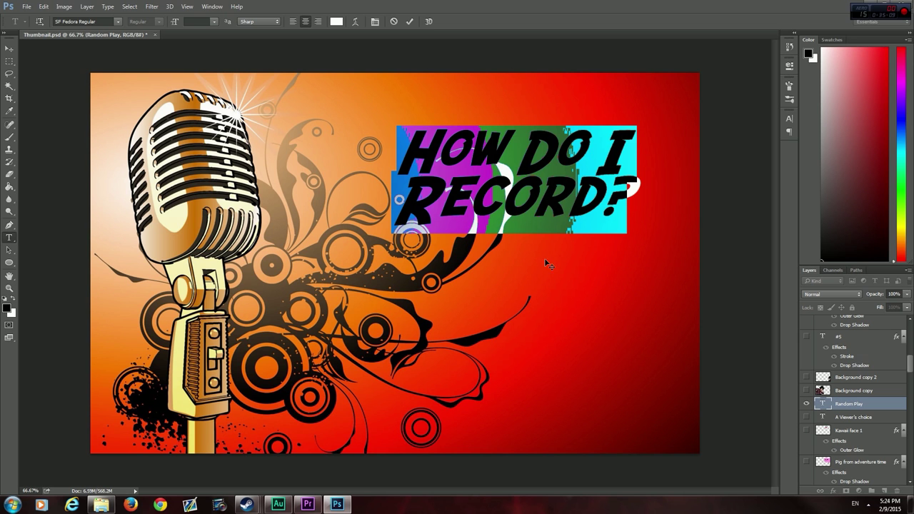
left_click(657, 233)
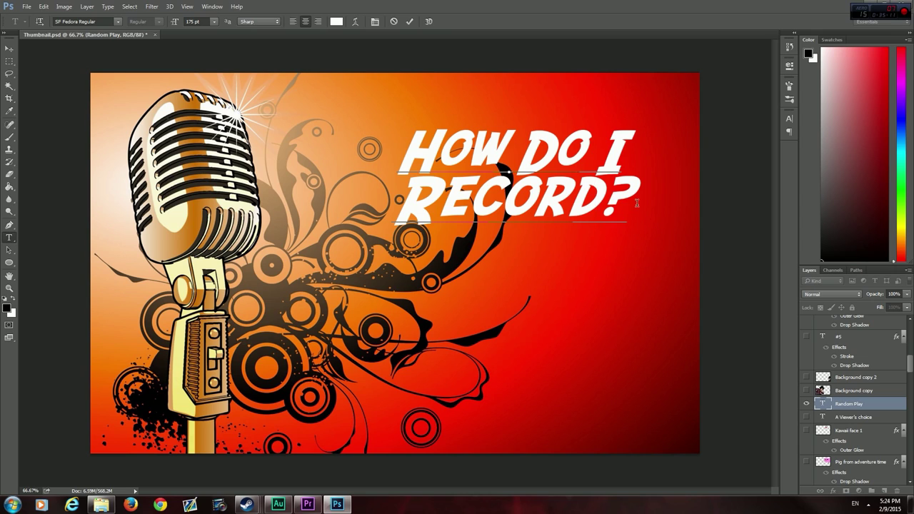
left_click(876, 407)
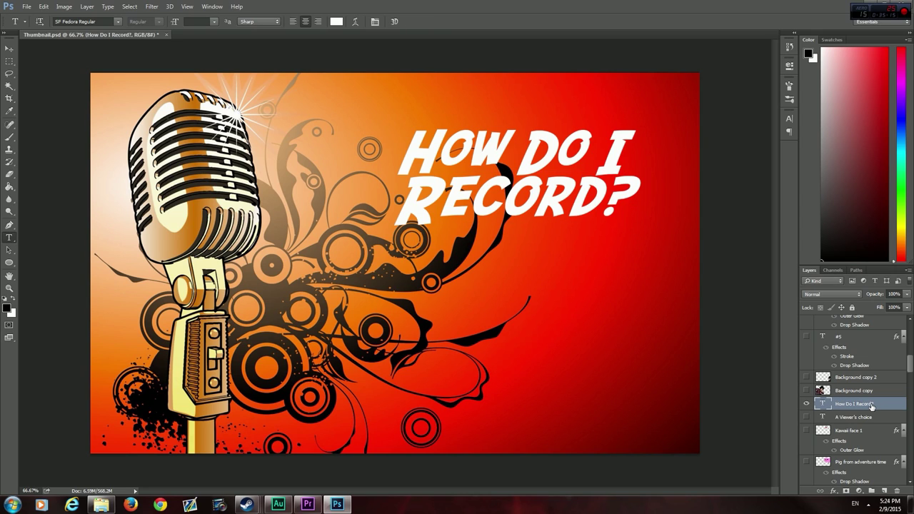
Step: Duplicate the How Do I Record? layer, hide the original, and rasterize the copy
key("ctrl+j")
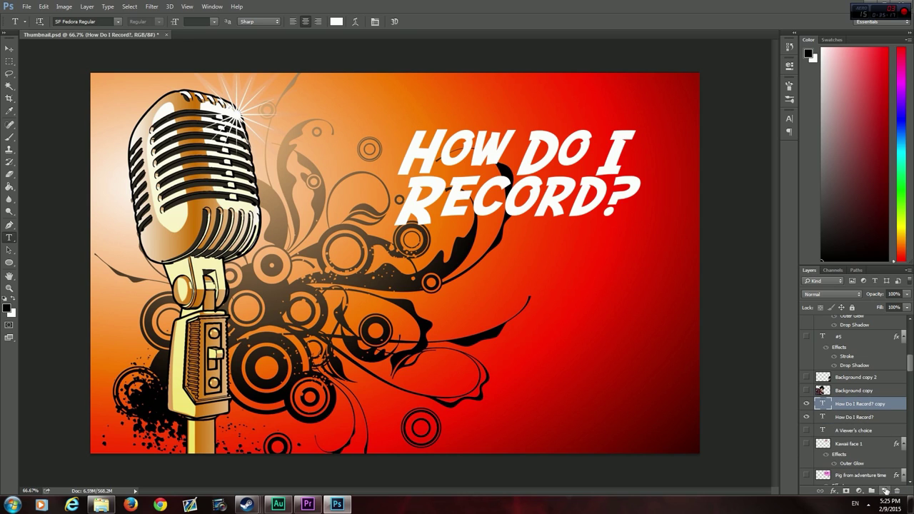
left_click(807, 417)
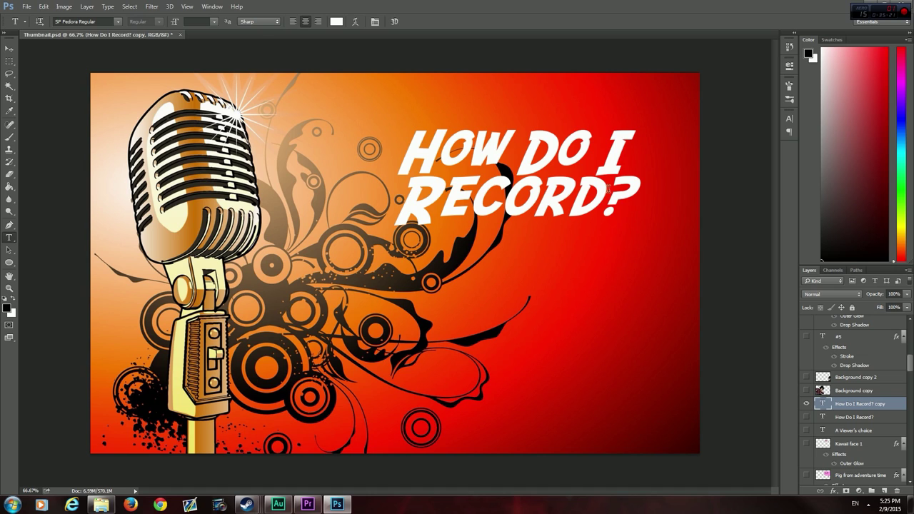
right_click(608, 189)
right_click(872, 412)
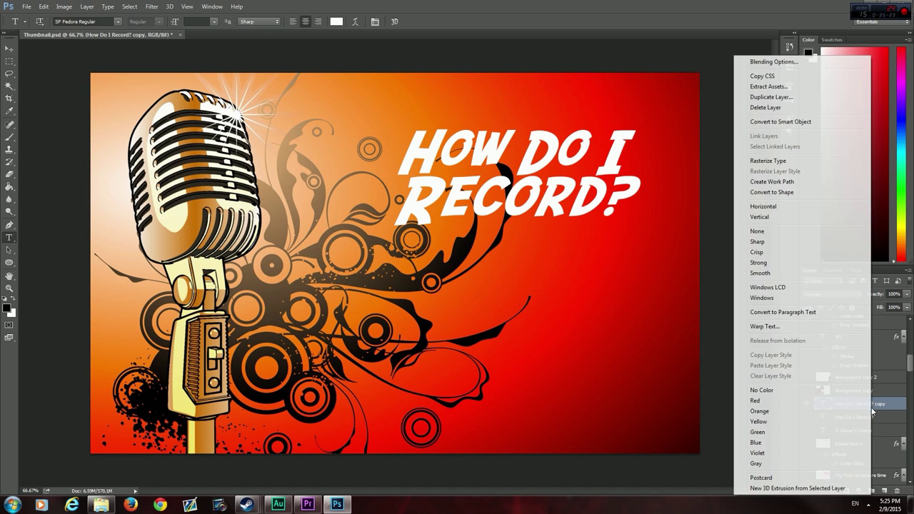
left_click(758, 161)
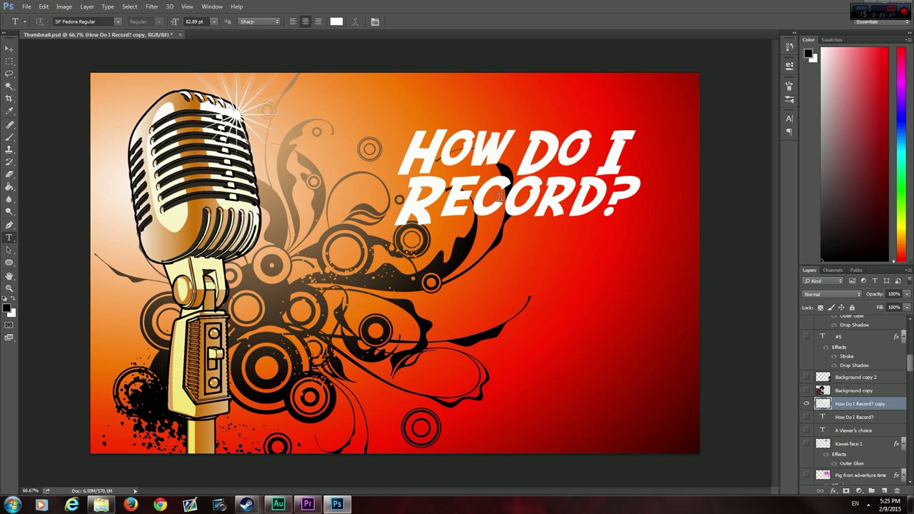
Step: Enlarge the rasterized title and tilt it about -10° so it rises to the right
key("ctrl+t")
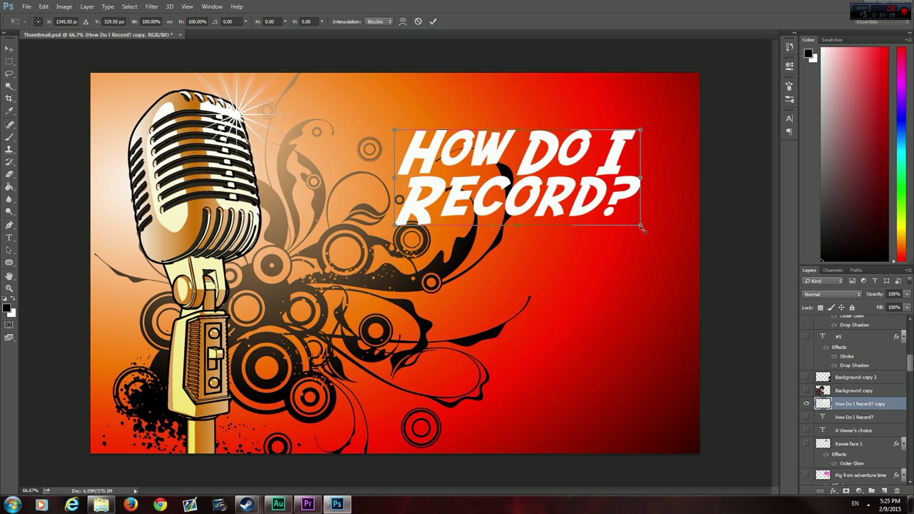
mouse_move(642, 226)
left_mouse_down()
mouse_move(656, 234)
mouse_move(667, 209)
mouse_move(647, 195)
left_mouse_up()
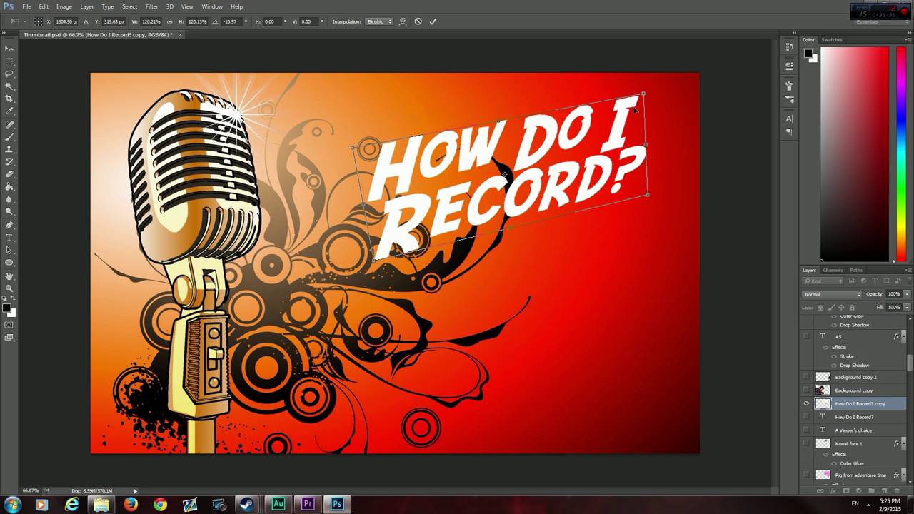
left_click_drag(643, 93, 637, 95)
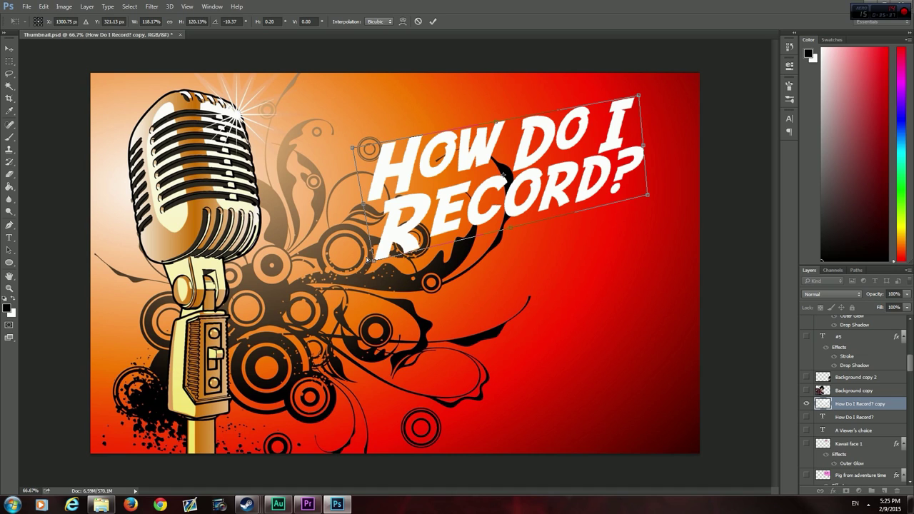
left_click_drag(374, 261, 372, 270)
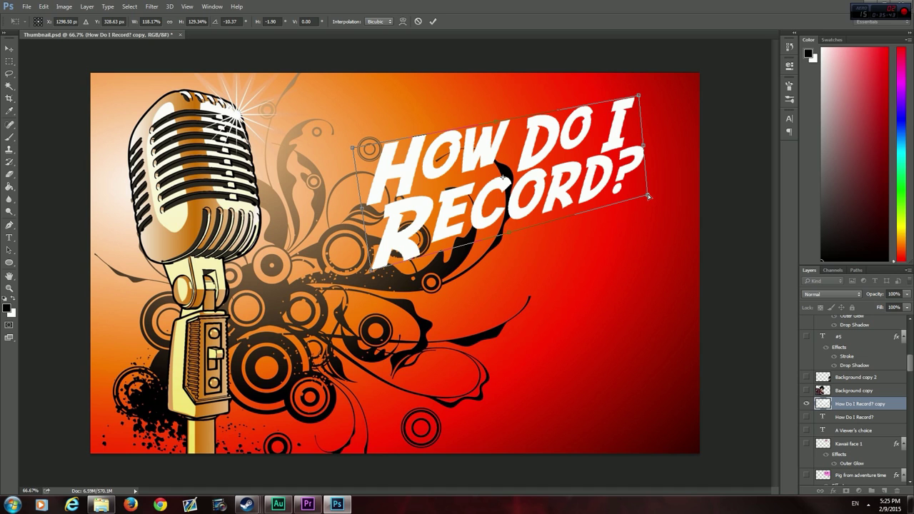
left_click_drag(646, 194, 674, 207)
mouse_move(574, 198)
left_mouse_down()
mouse_move(512, 188)
mouse_move(523, 200)
left_mouse_up()
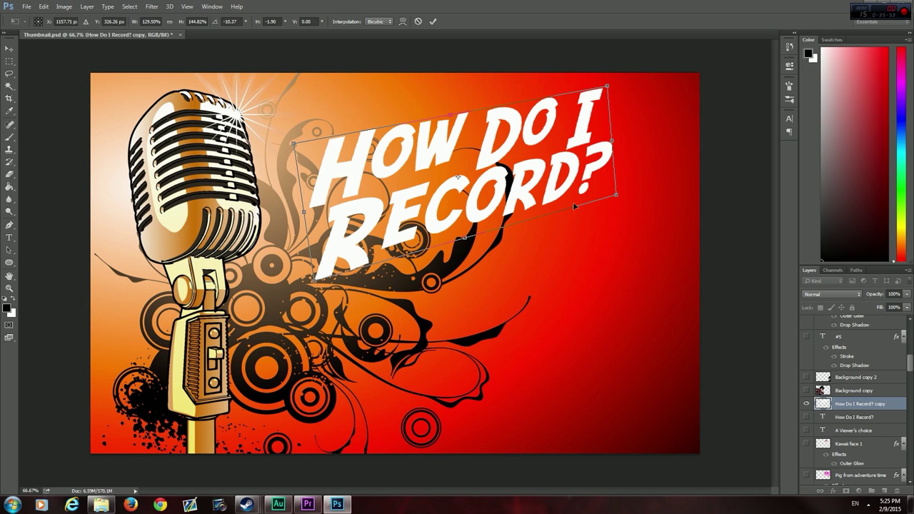
left_click_drag(619, 195, 623, 199)
left_click_drag(541, 188, 540, 191)
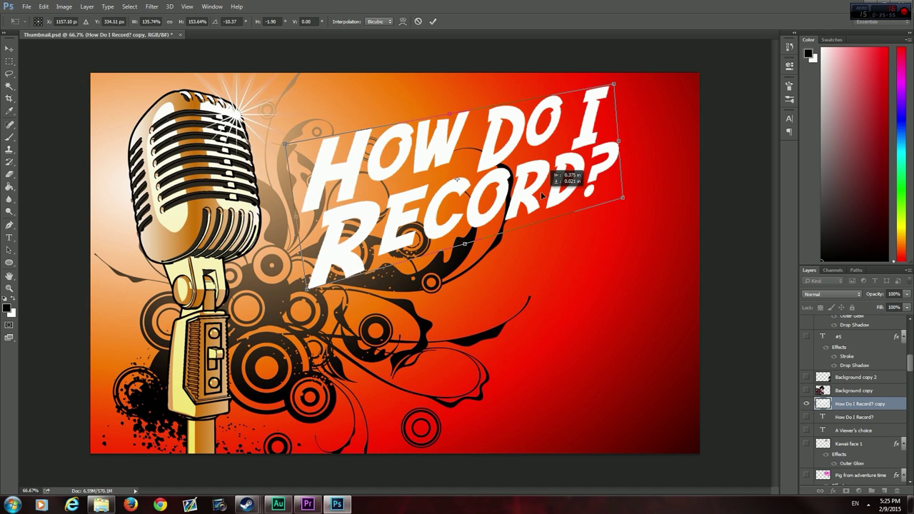
key("Return")
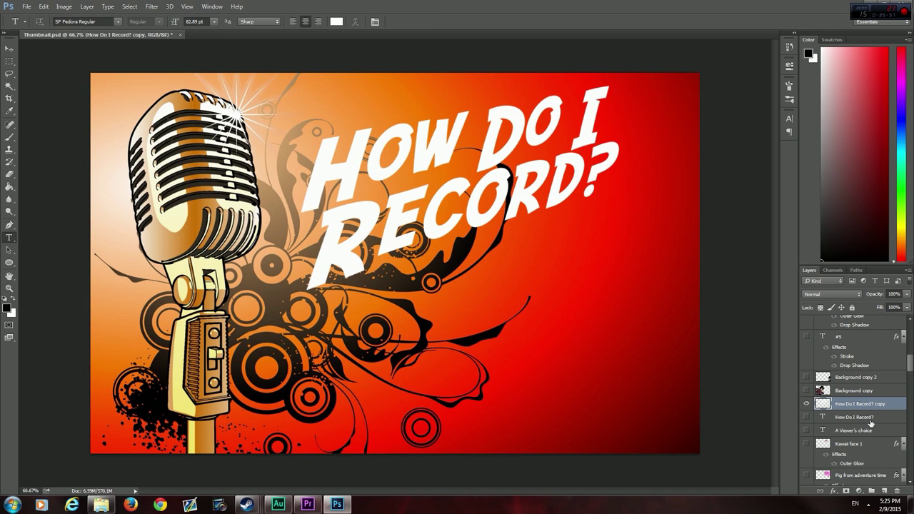
Step: Open and close the title copy's blending options, then browse the Layers panel
right_click(864, 407)
left_click(758, 90)
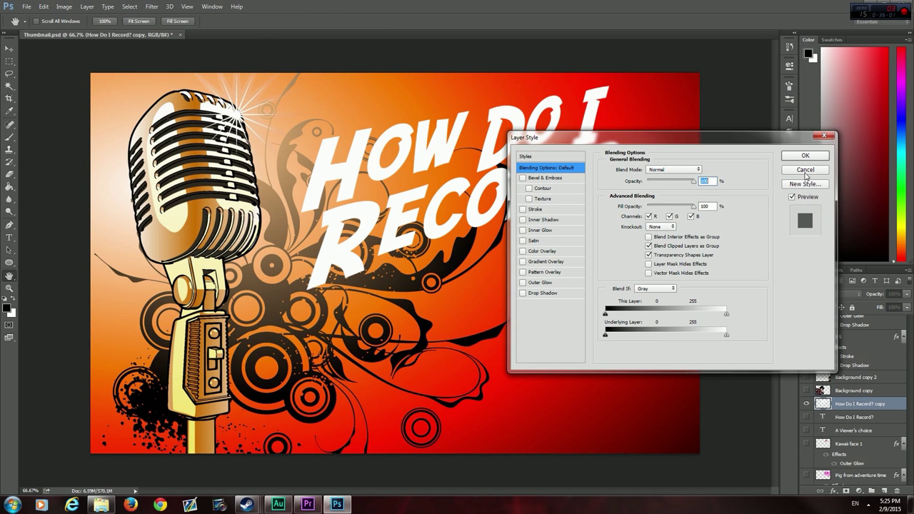
left_click(805, 170)
scroll(873, 428, "down", 3)
scroll(872, 430, "up", 5)
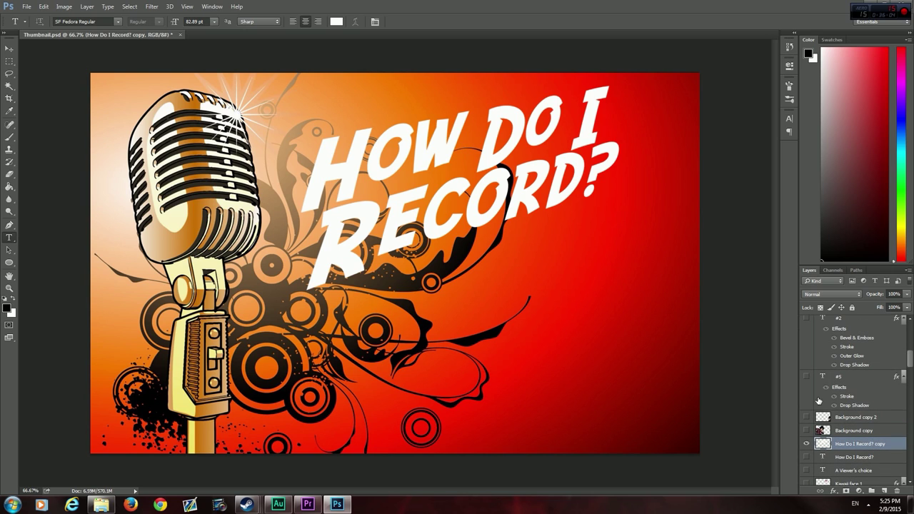
scroll(856, 385, "up", 7)
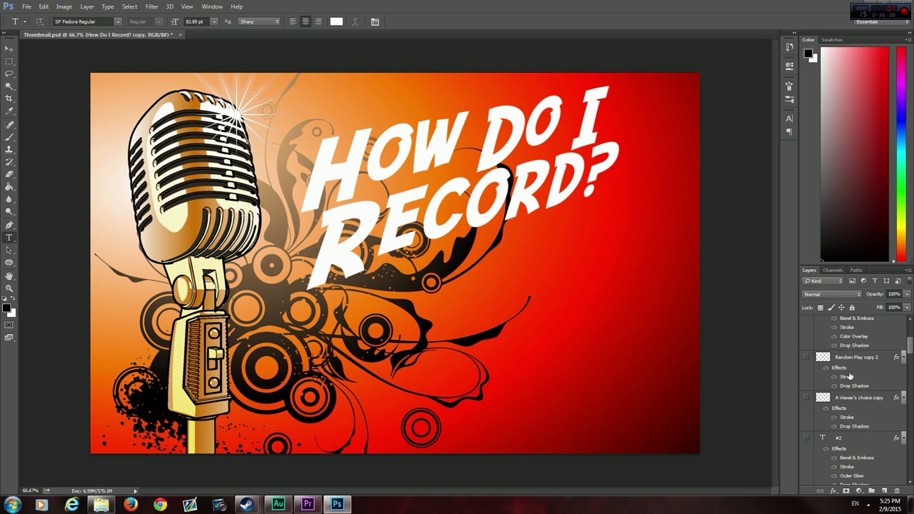
right_click(852, 358)
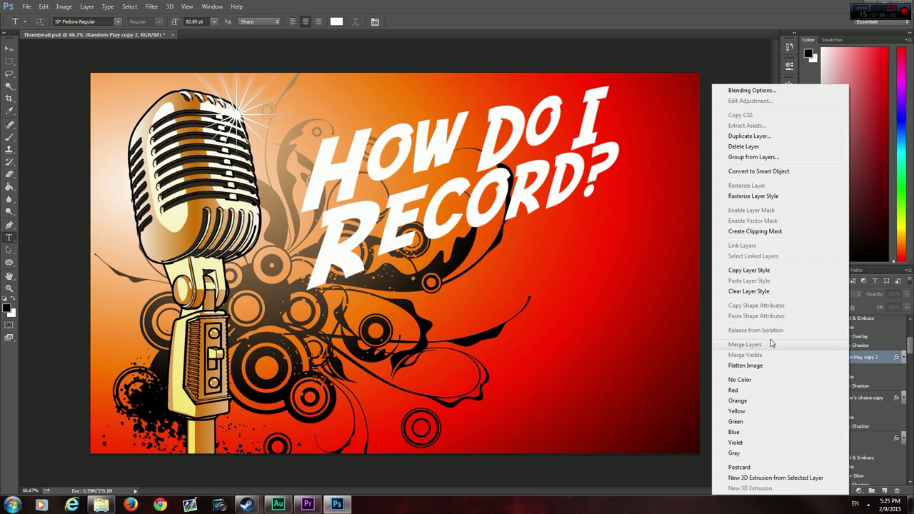
left_click(910, 350)
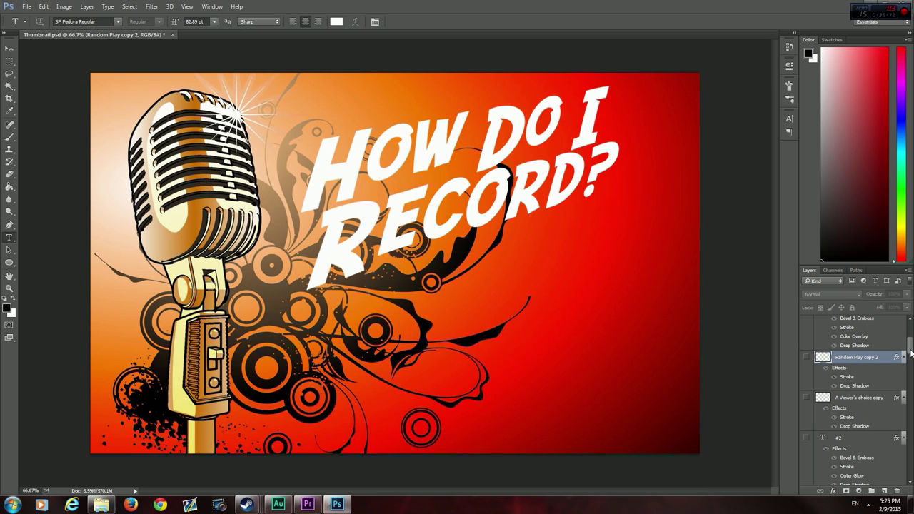
left_click_drag(909, 352, 908, 373)
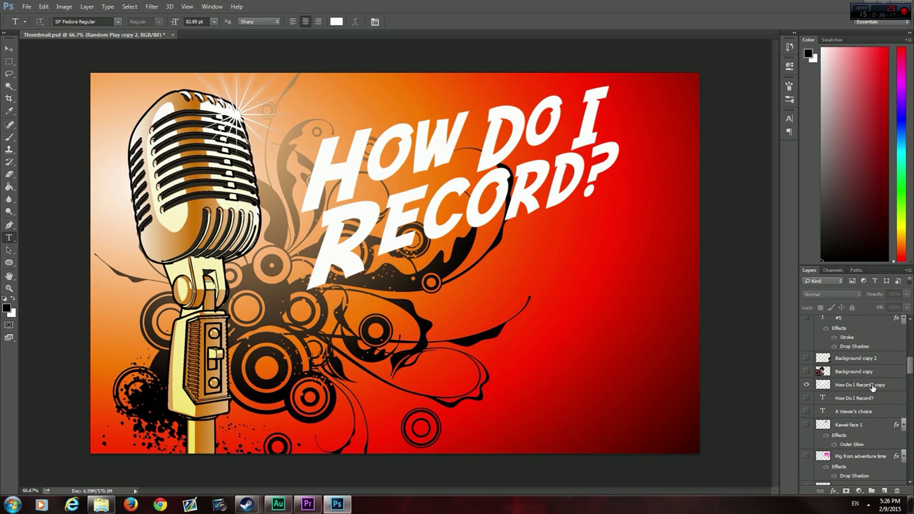
Step: Give the How Do I Record? copy a drop shadow with increased distance
right_click(871, 389)
left_click(766, 90)
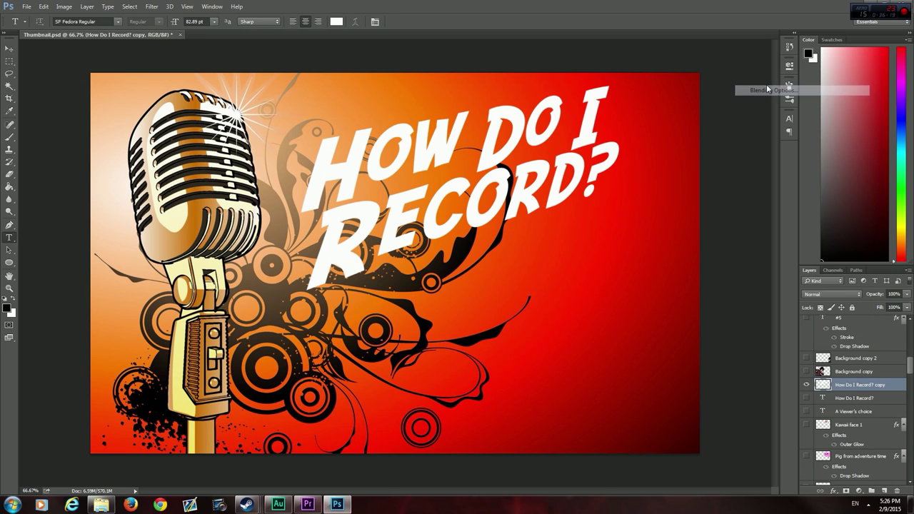
left_click_drag(592, 138, 743, 146)
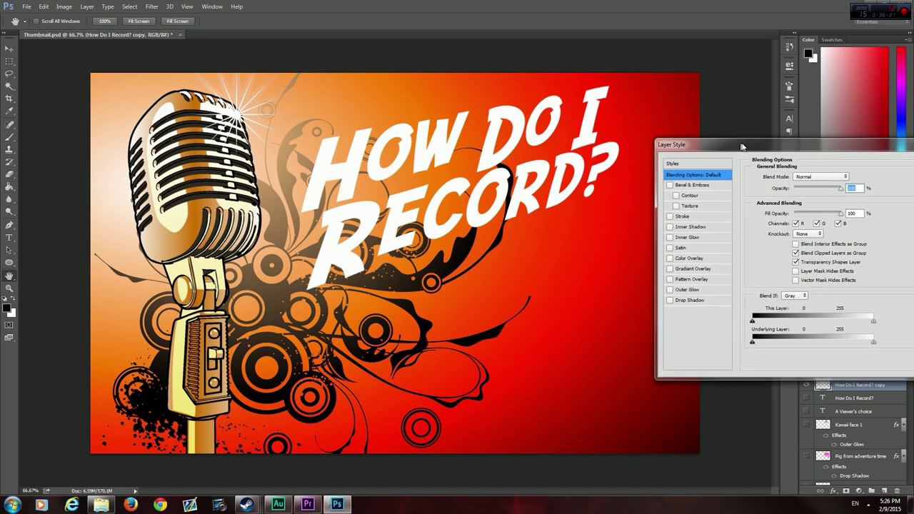
left_click(704, 305)
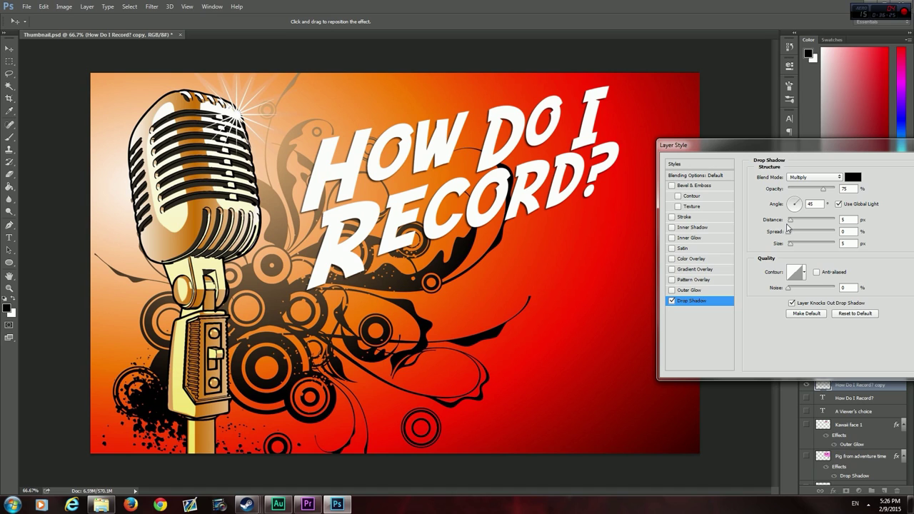
mouse_move(791, 223)
left_mouse_down()
mouse_move(803, 224)
mouse_move(792, 245)
mouse_move(791, 234)
left_mouse_up()
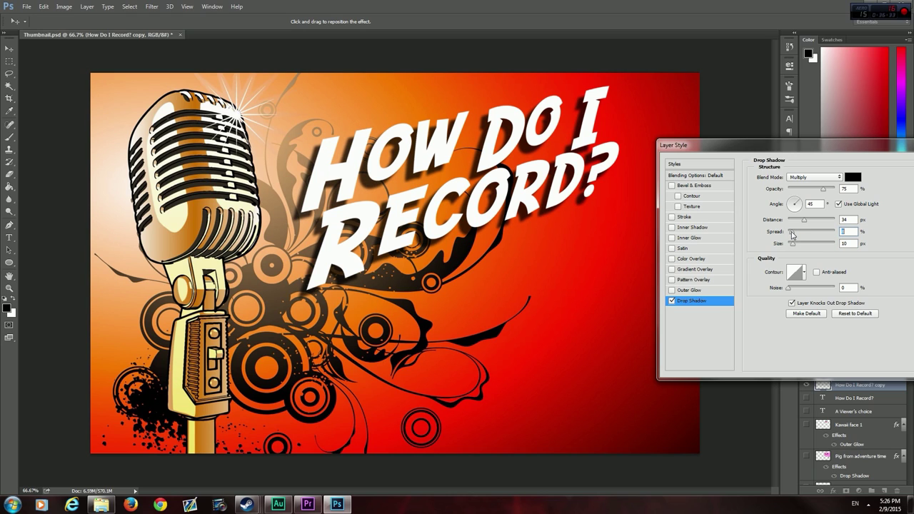
left_click_drag(800, 221, 805, 226)
Step: Add a black outline stroke, try and remove a bevel, and confirm the effects
left_click(682, 217)
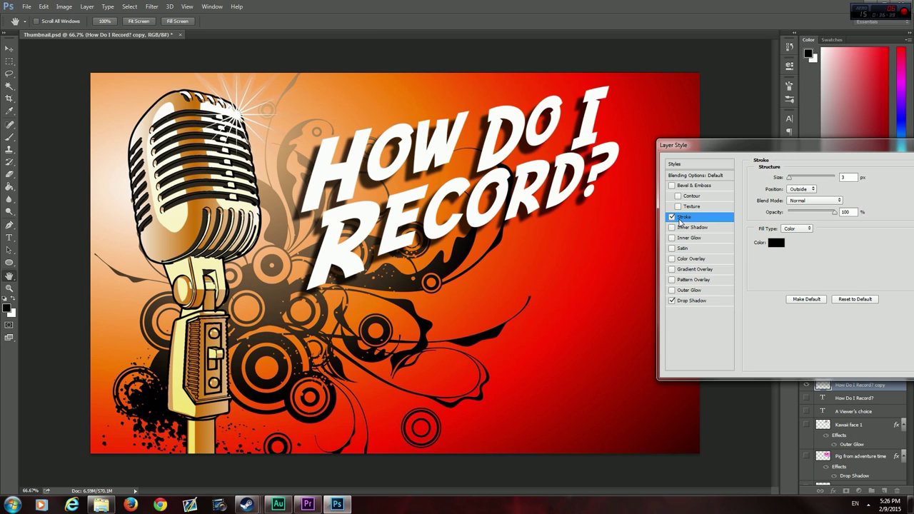
left_click_drag(788, 180, 791, 183)
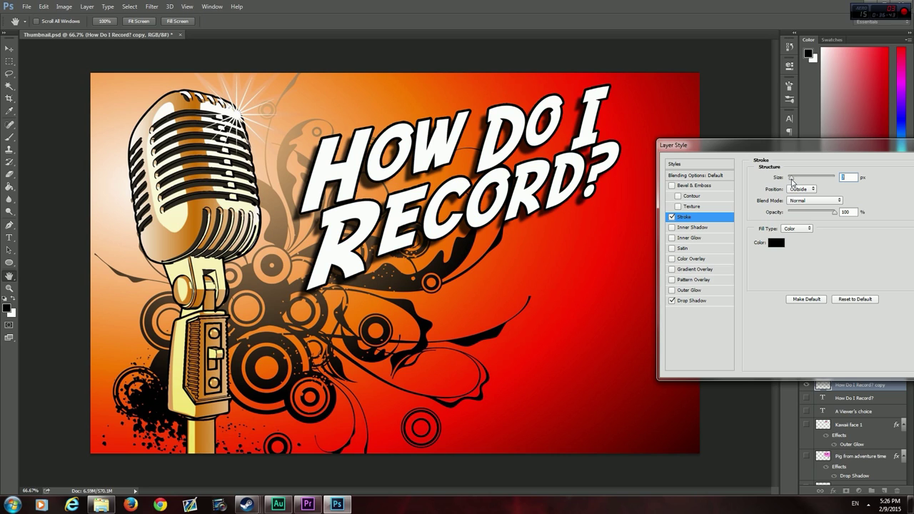
left_click(671, 185)
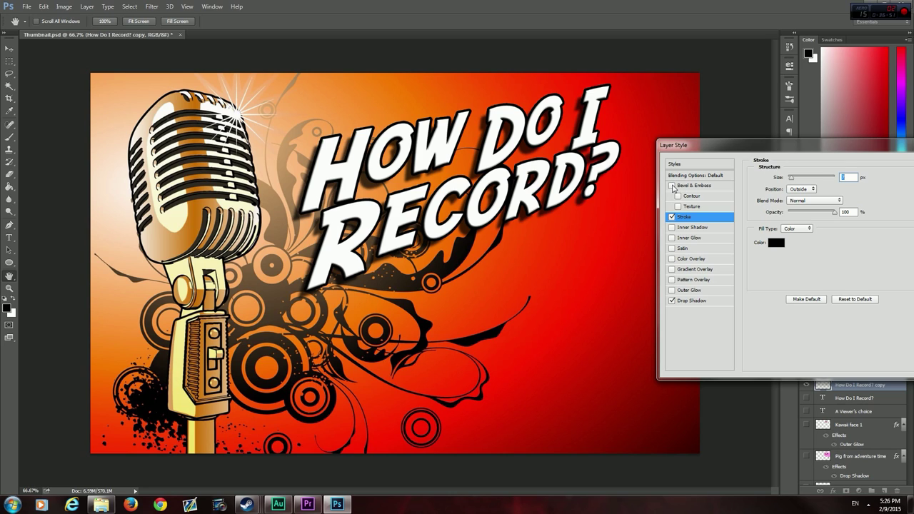
left_click(672, 186)
left_click_drag(840, 149, 591, 135)
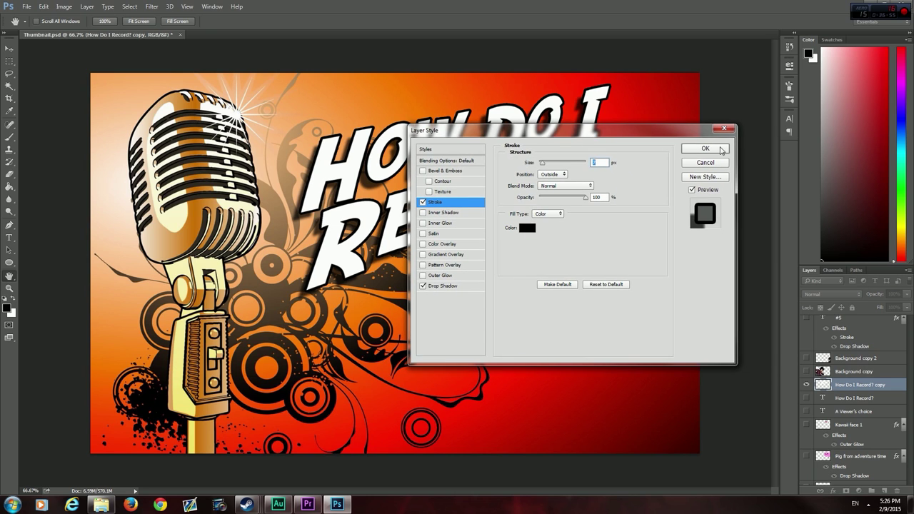
left_click(721, 150)
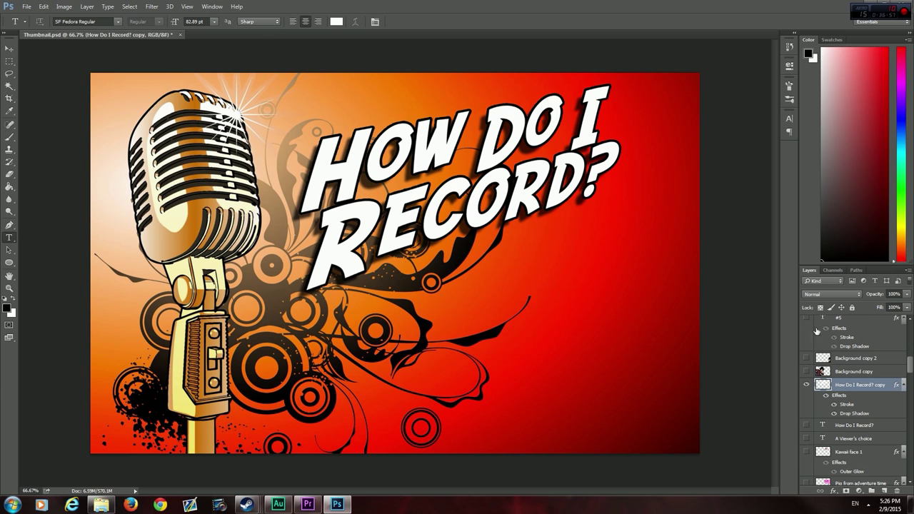
Step: Show the PHANTOM NO BACKGROUND character layer and select it for editing
scroll(824, 377, "down", 2)
scroll(839, 380, "down", 3)
scroll(856, 385, "down", 2)
scroll(871, 389, "down", 2)
scroll(871, 388, "down", 2)
scroll(871, 389, "down", 2)
scroll(872, 389, "down", 2)
scroll(872, 389, "down", 2)
scroll(872, 388, "down", 2)
scroll(871, 388, "down", 2)
scroll(871, 389, "down", 2)
scroll(871, 388, "down", 2)
scroll(870, 389, "down", 2)
scroll(871, 388, "down", 2)
scroll(871, 389, "down", 2)
scroll(870, 390, "down", 2)
scroll(871, 389, "up", 2)
scroll(871, 389, "up", 2)
scroll(871, 389, "up", 2)
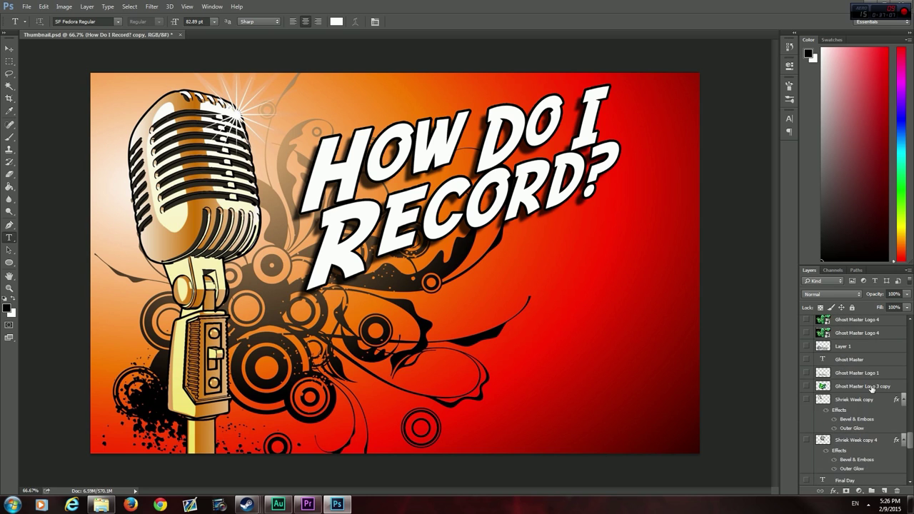
scroll(871, 389, "up", 2)
scroll(870, 389, "up", 2)
scroll(871, 389, "up", 2)
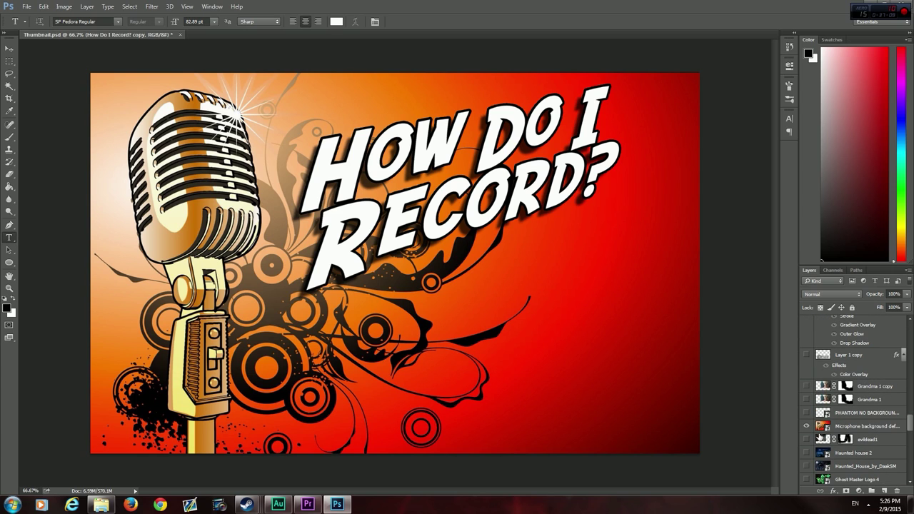
left_click(806, 412)
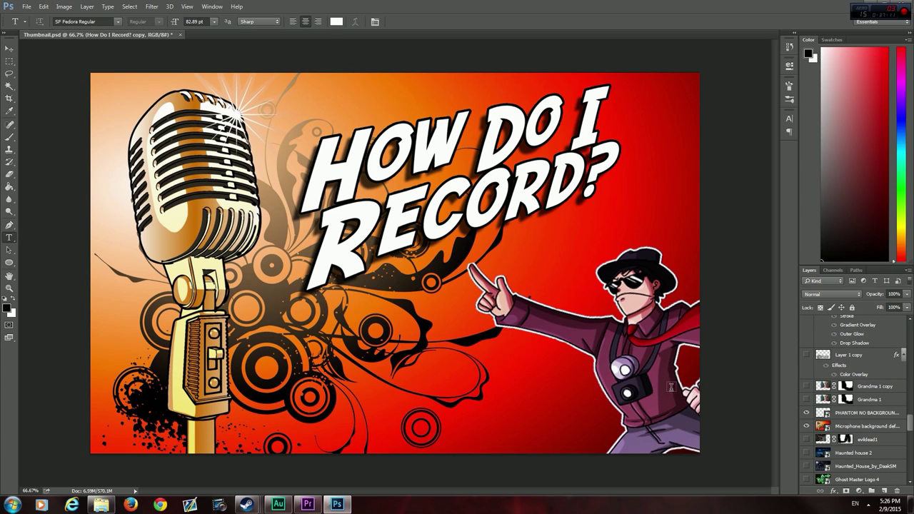
left_click(852, 414)
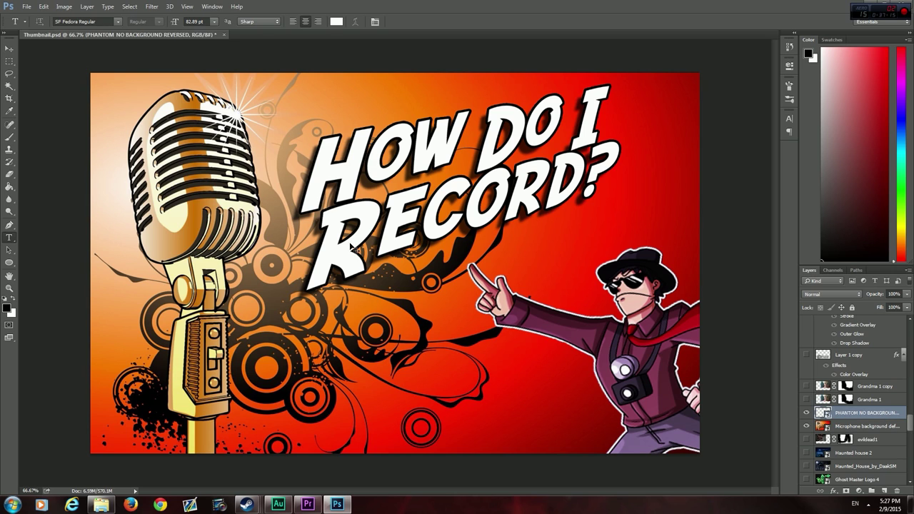
Step: Scale the hat-and-camera character to about 200% and move it right and down
key("ctrl+t")
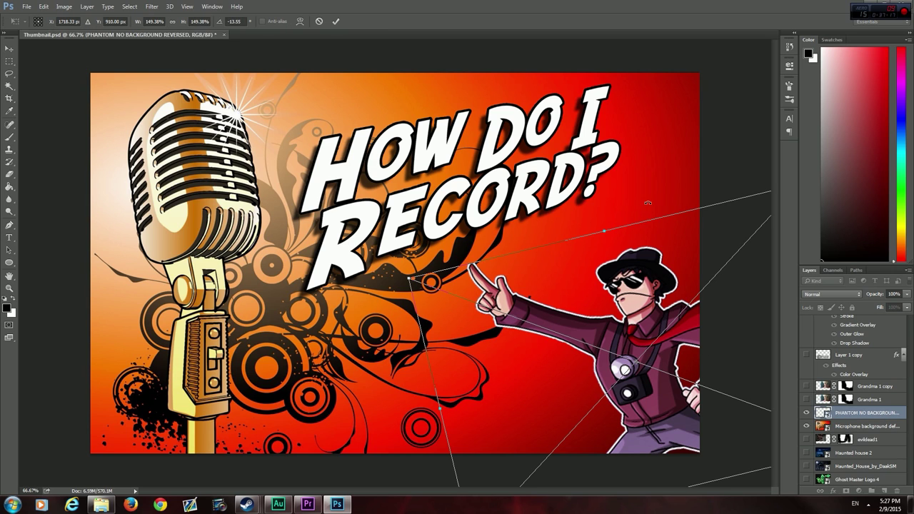
left_click_drag(648, 202, 703, 188)
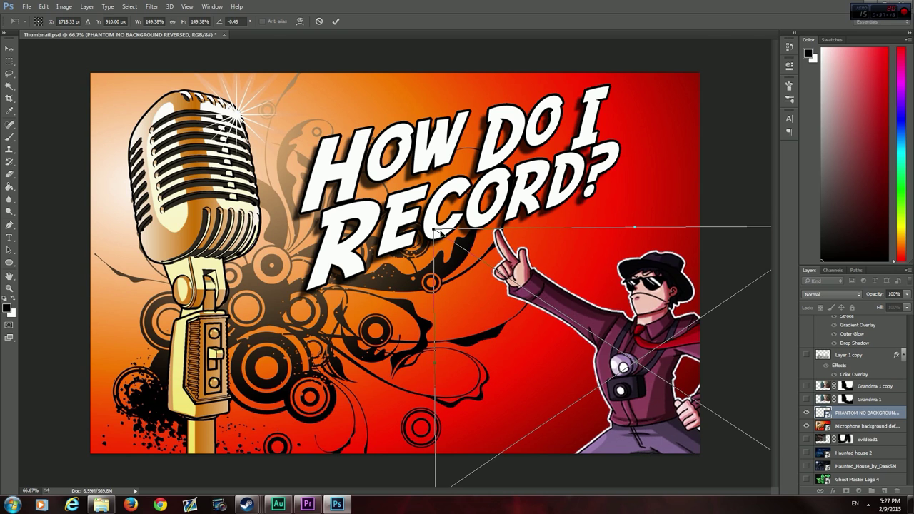
left_click_drag(434, 230, 340, 166)
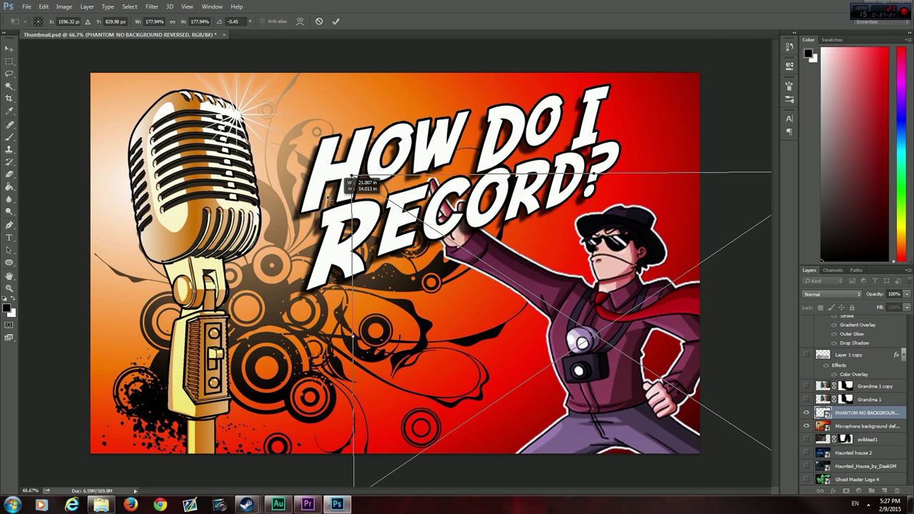
left_click_drag(333, 179, 296, 138)
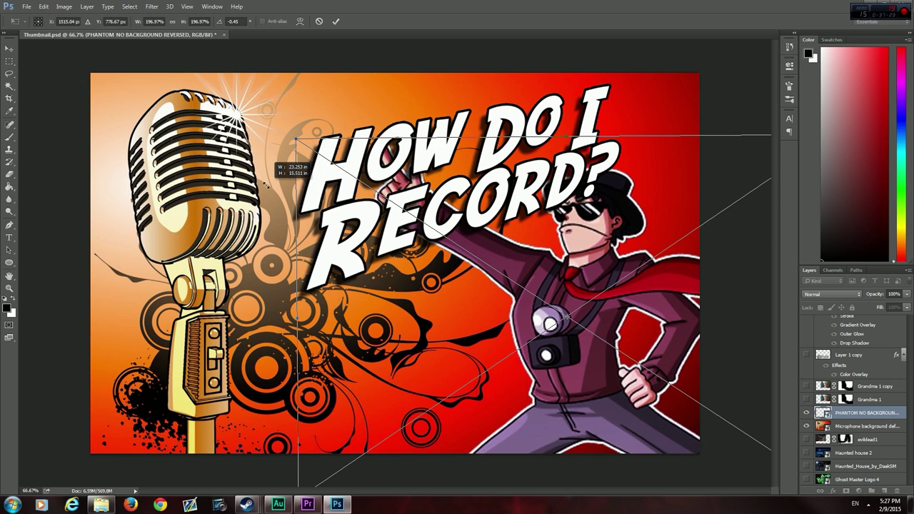
left_click_drag(605, 191, 702, 247)
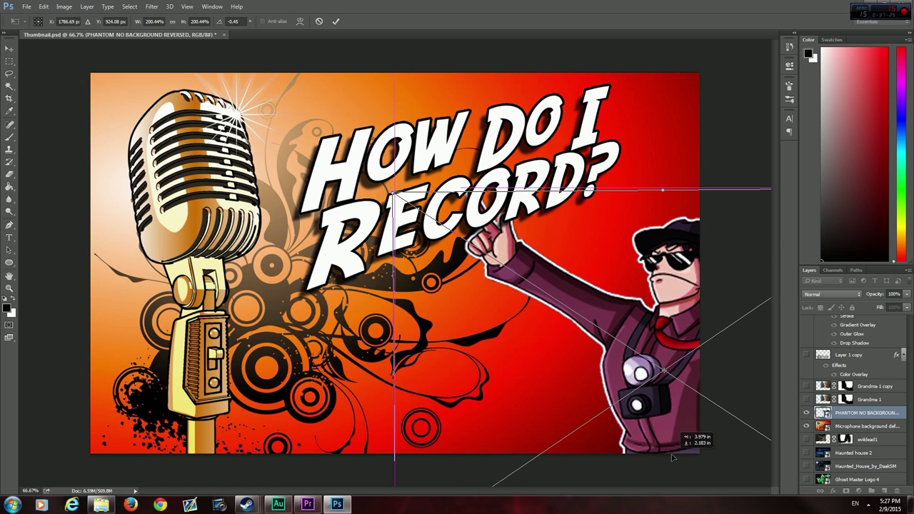
Step: Tilt the character about -11° at lower right, commit it, and hide the layer again
left_click_drag(704, 159, 693, 150)
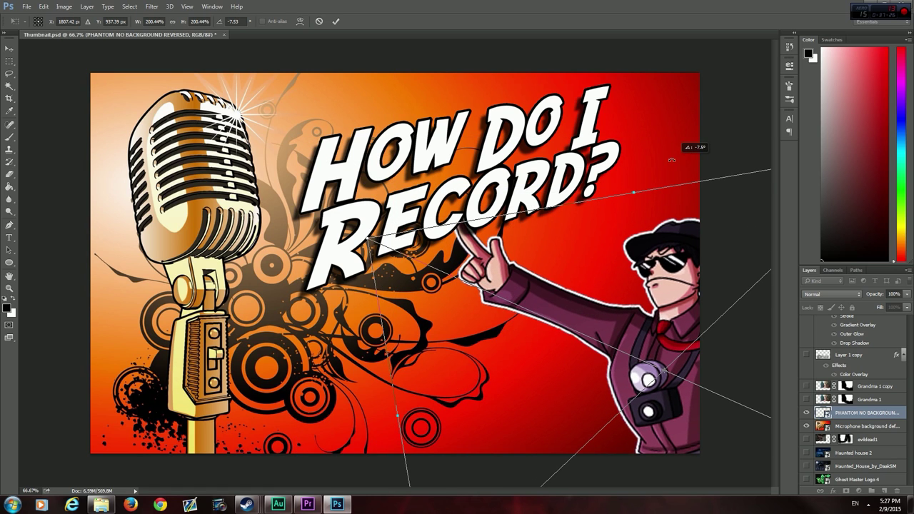
left_click_drag(669, 323, 651, 326)
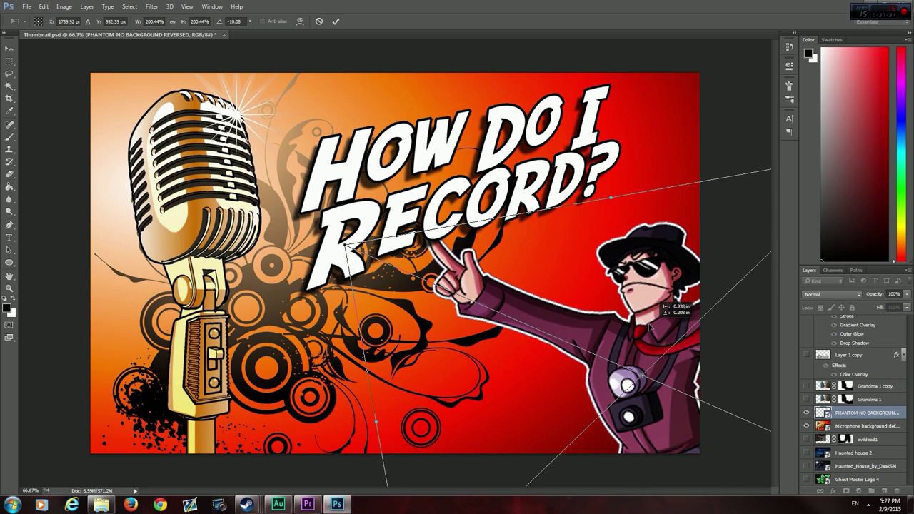
left_click_drag(651, 326, 642, 327)
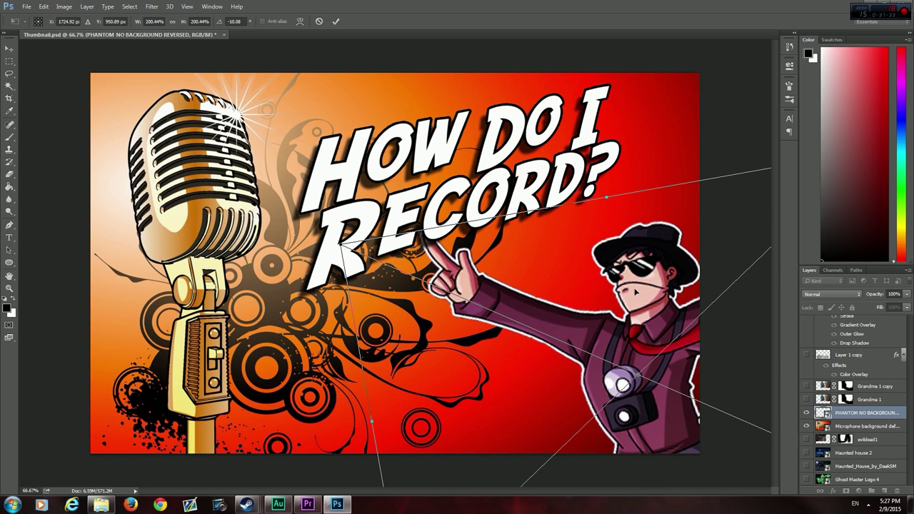
left_click_drag(332, 250, 330, 254)
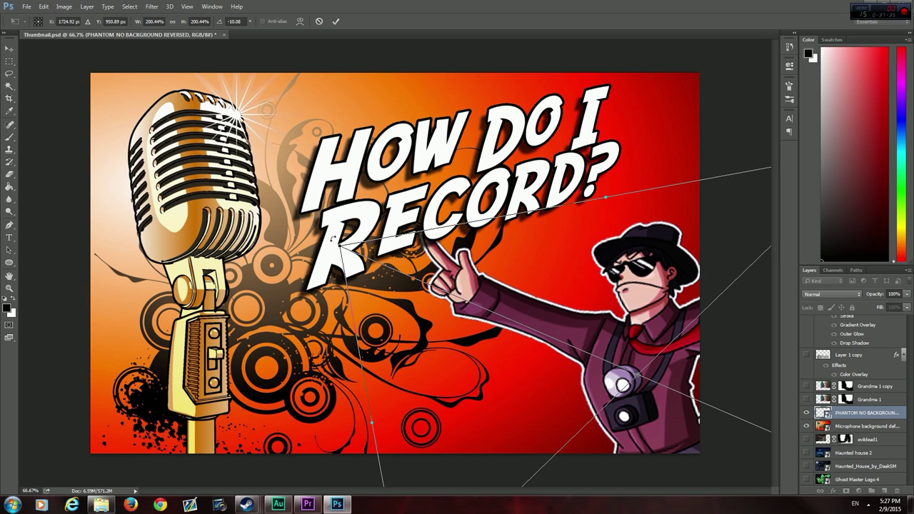
left_click_drag(334, 255, 330, 252)
key("t")
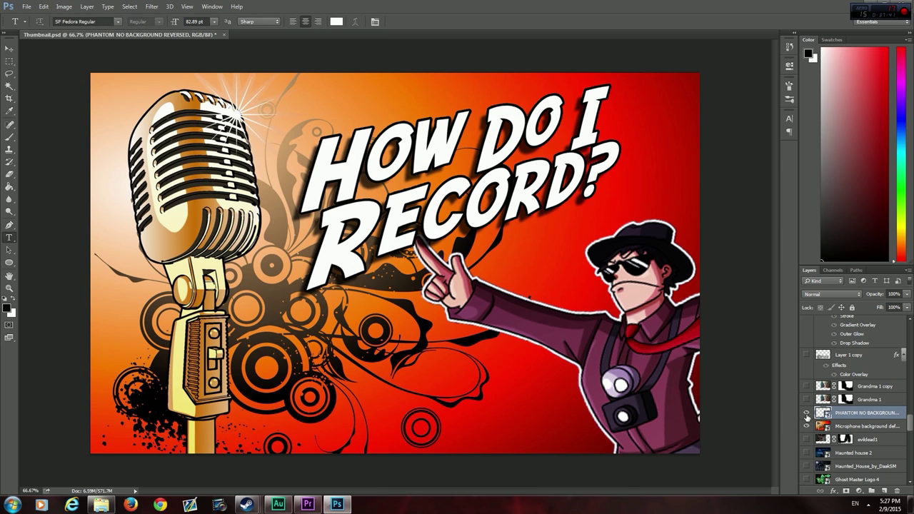
left_click(806, 413)
Step: Hide the hat-and-camera character and make the fedora man's Background copy layer visible
scroll(814, 428, "down", 10)
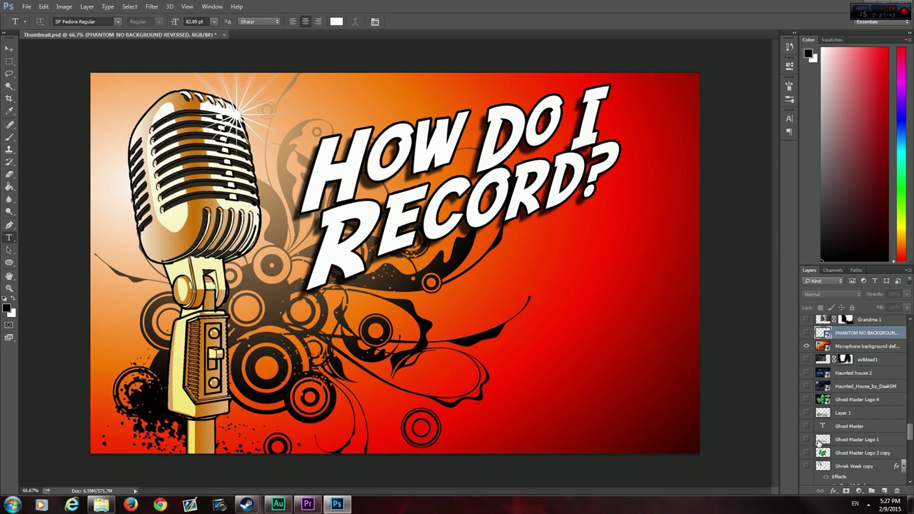
scroll(818, 444, "down", 3)
scroll(814, 443, "down", 3)
scroll(814, 443, "down", 3)
scroll(814, 442, "down", 3)
scroll(814, 440, "down", 3)
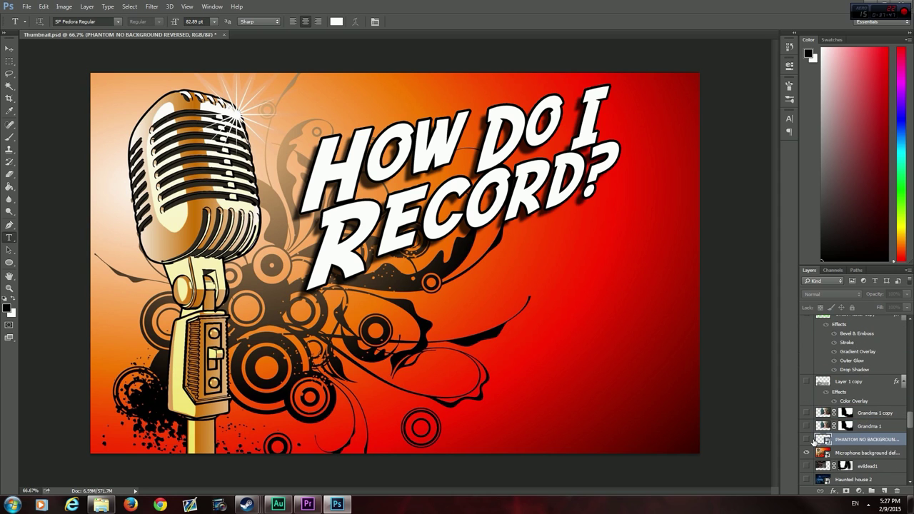
scroll(806, 440, "up", 3)
scroll(806, 440, "up", 3)
scroll(806, 439, "up", 3)
scroll(805, 439, "up", 3)
scroll(805, 439, "up", 3)
scroll(805, 439, "up", 3)
scroll(805, 439, "up", 3)
scroll(805, 439, "up", 3)
scroll(805, 439, "up", 3)
scroll(805, 439, "up", 3)
scroll(805, 439, "up", 3)
scroll(805, 439, "up", 3)
scroll(805, 439, "down", 2)
scroll(805, 439, "down", 2)
scroll(805, 439, "down", 2)
scroll(806, 440, "down", 2)
scroll(805, 439, "up", 2)
scroll(806, 439, "up", 2)
scroll(805, 439, "up", 2)
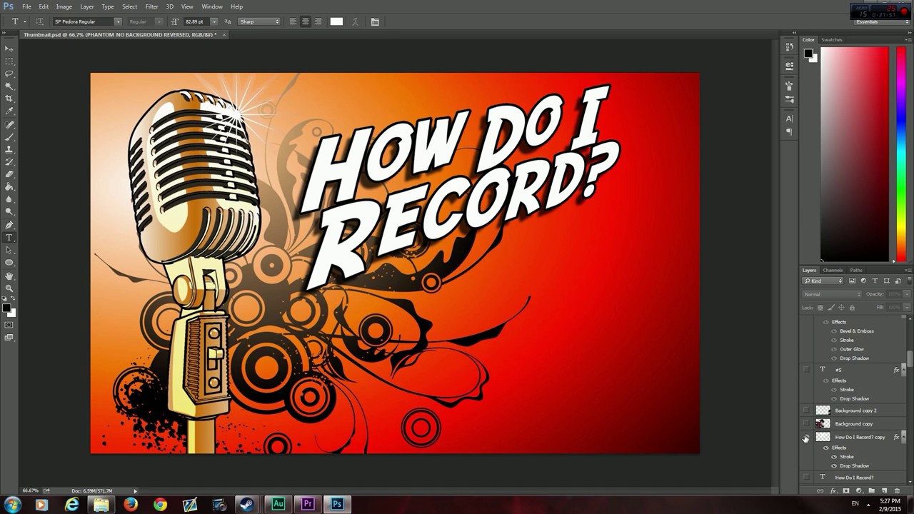
left_click(805, 423)
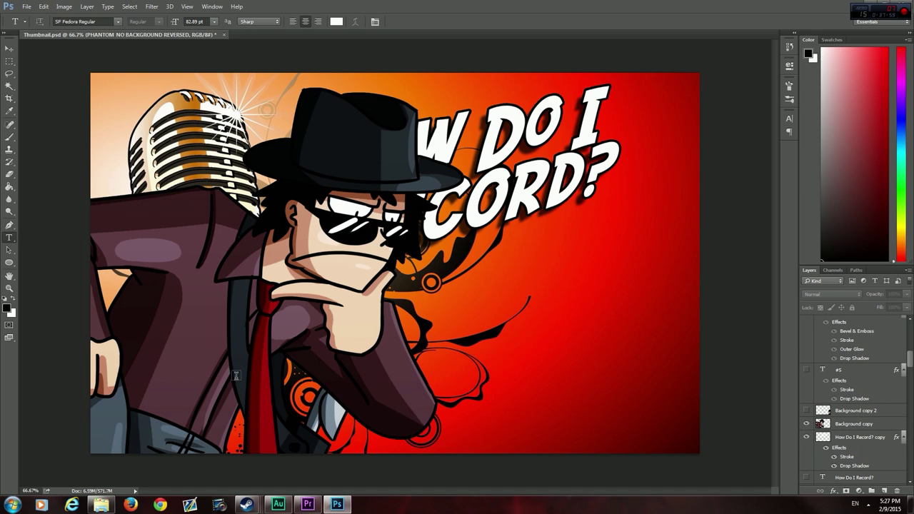
Step: Move the Background copy fedora man to the right side over the title
left_click(9, 48)
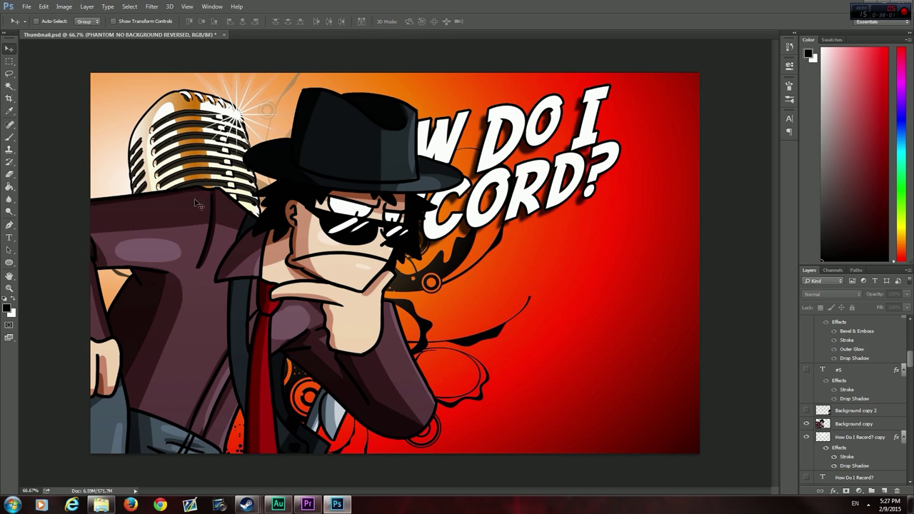
left_click_drag(272, 361, 302, 351)
scroll(842, 463, "up", 3)
scroll(842, 462, "up", 3)
scroll(841, 460, "up", 3)
scroll(839, 459, "up", 3)
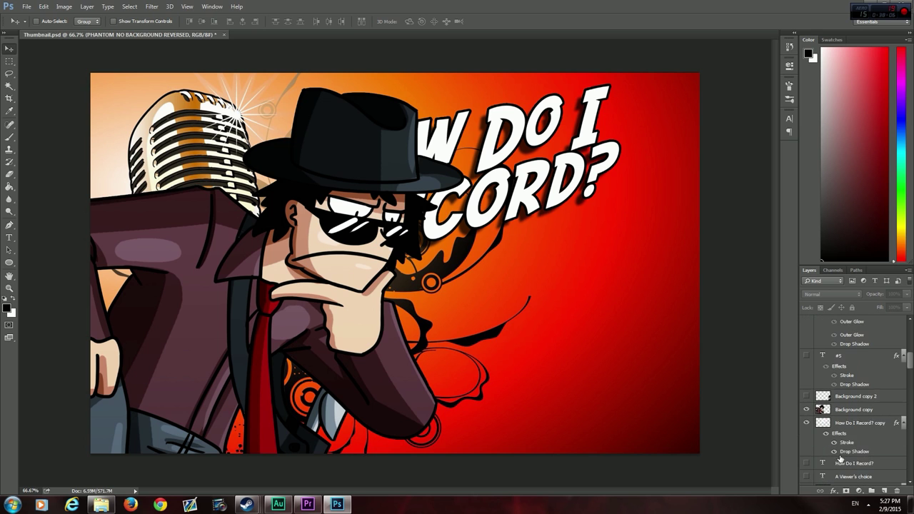
left_click(854, 410)
left_click_drag(379, 361, 634, 362)
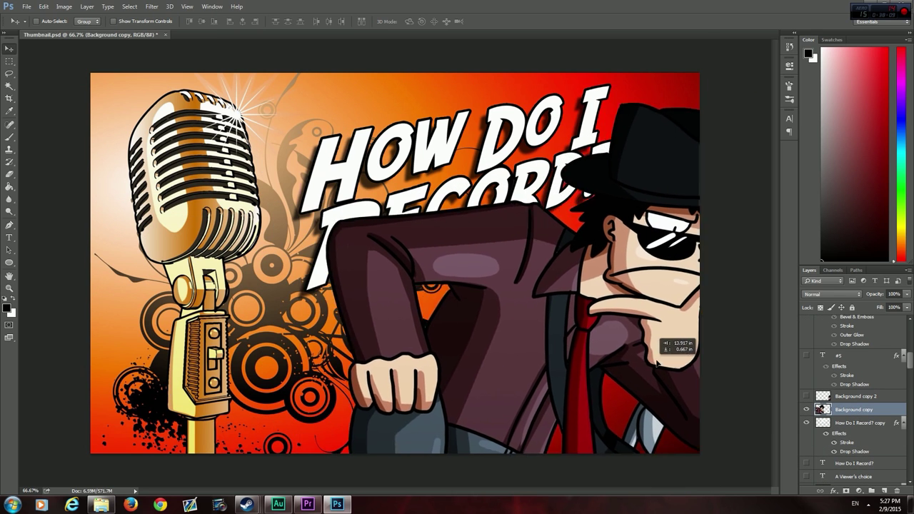
left_click_drag(634, 363, 645, 358)
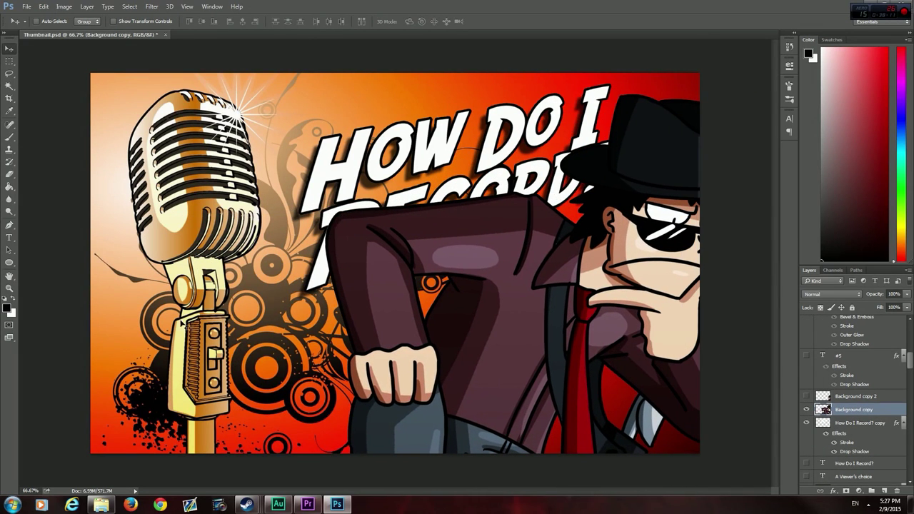
left_click(64, 7)
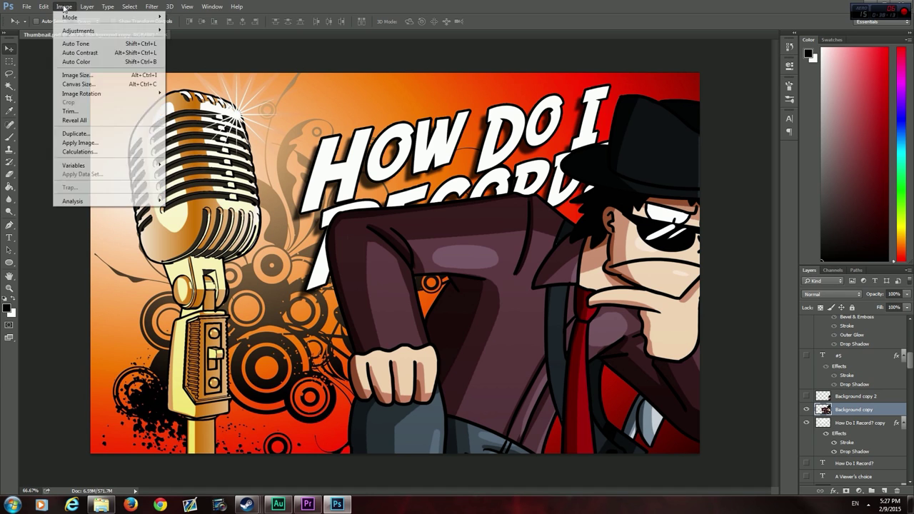
Step: Mirror the fedora man horizontally and reposition him toward the lower right
mouse_move(44, 7)
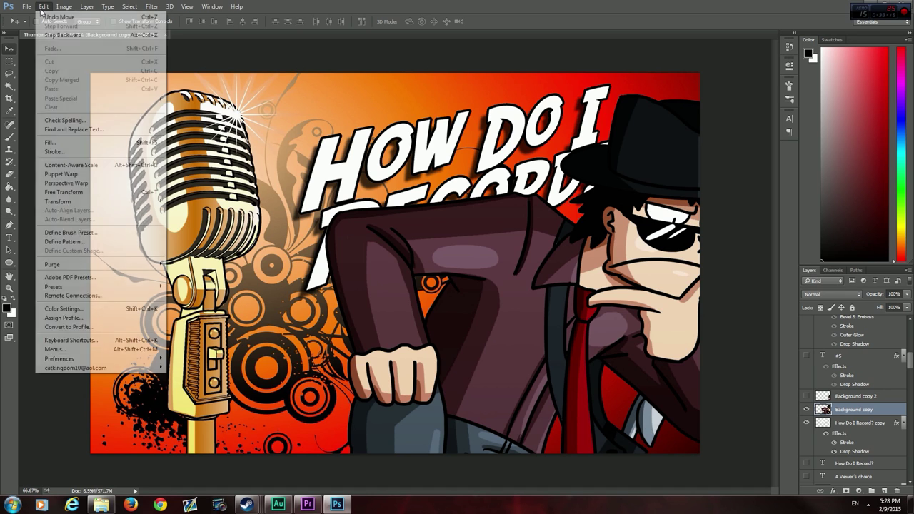
mouse_move(96, 202)
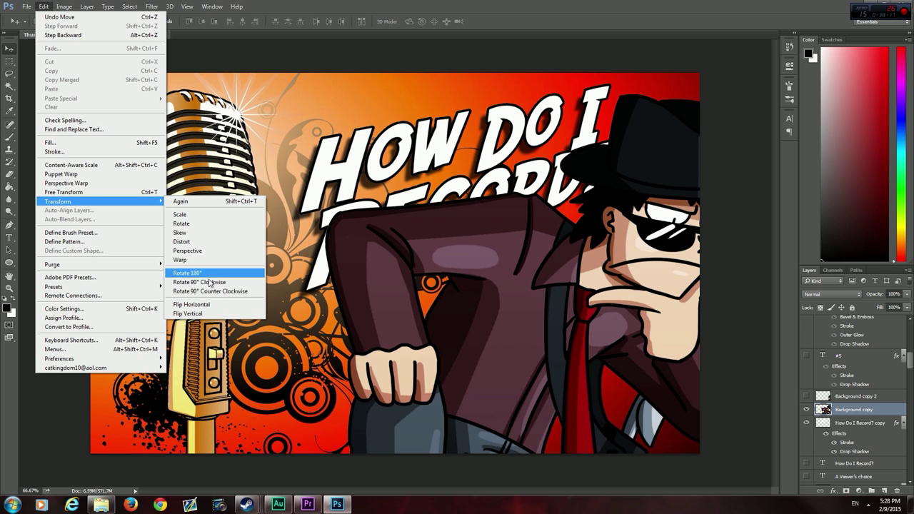
left_click(191, 304)
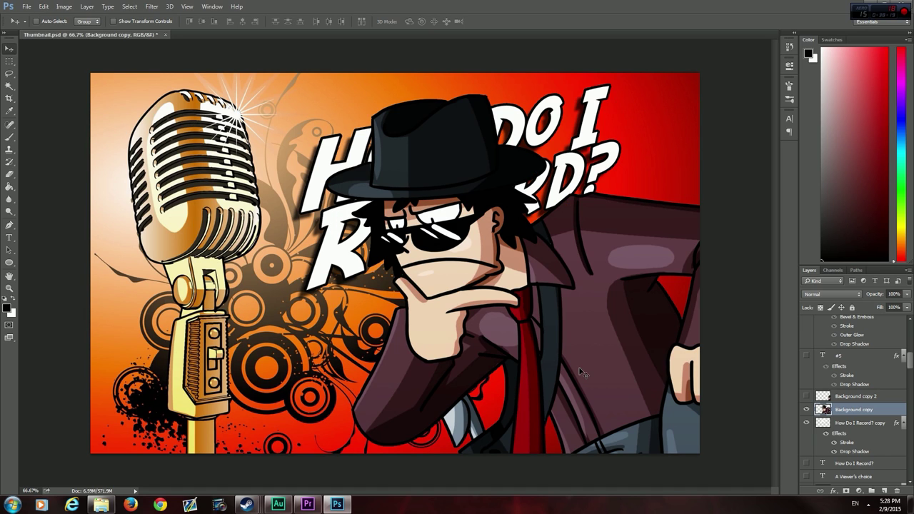
left_click_drag(586, 374, 776, 398)
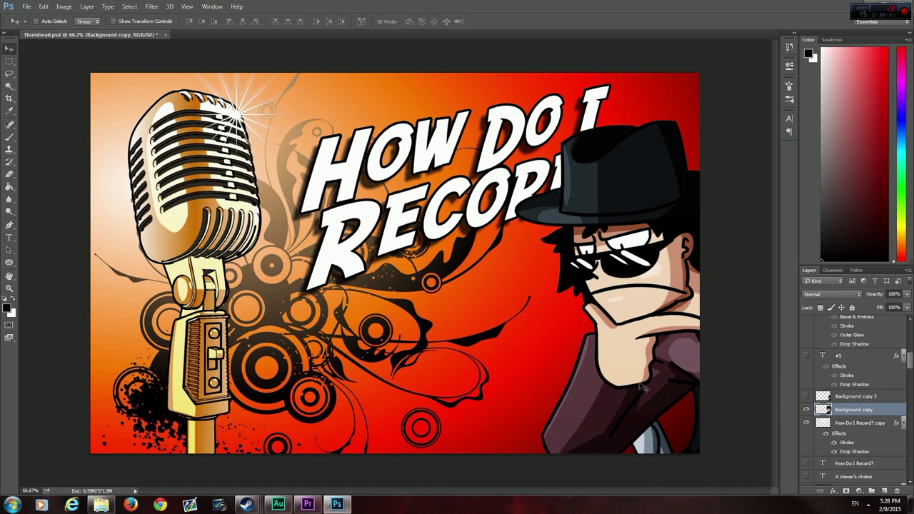
left_click_drag(671, 407, 648, 408)
Step: Rotate the sunglasses character about 4.4°, scale it to about 89%, and shift it left
key("ctrl+t")
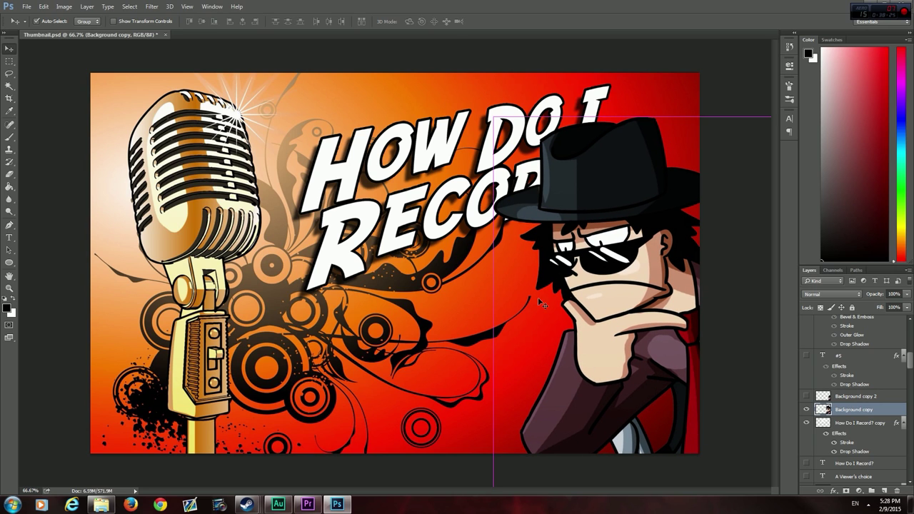
left_click_drag(722, 375, 721, 389)
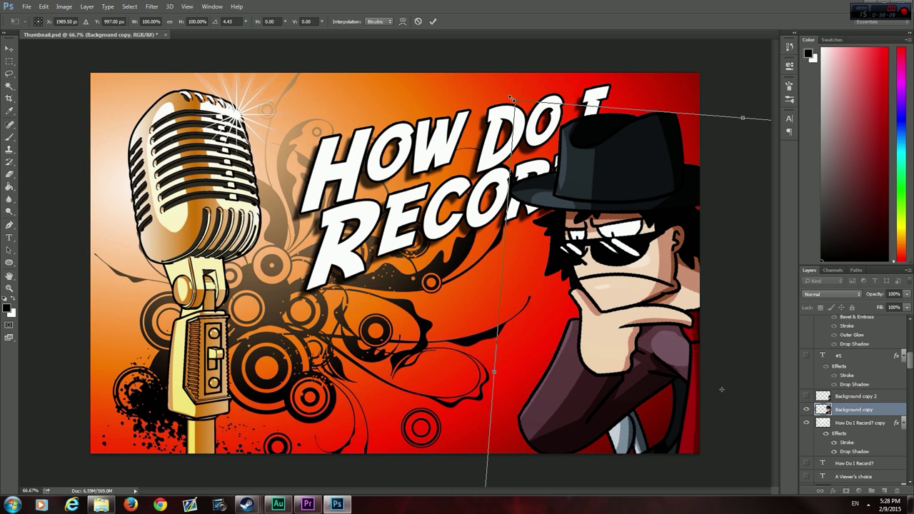
left_click_drag(511, 97, 571, 148)
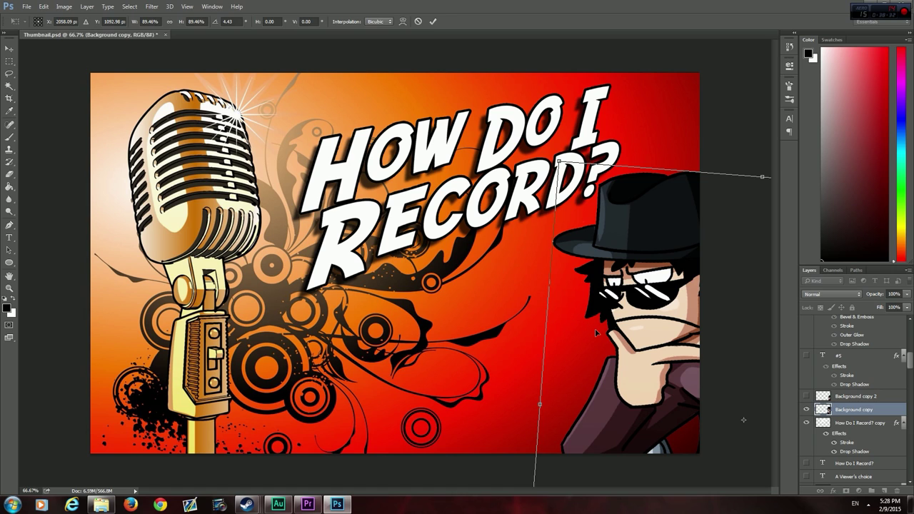
key("Return")
left_click_drag(656, 391, 623, 396)
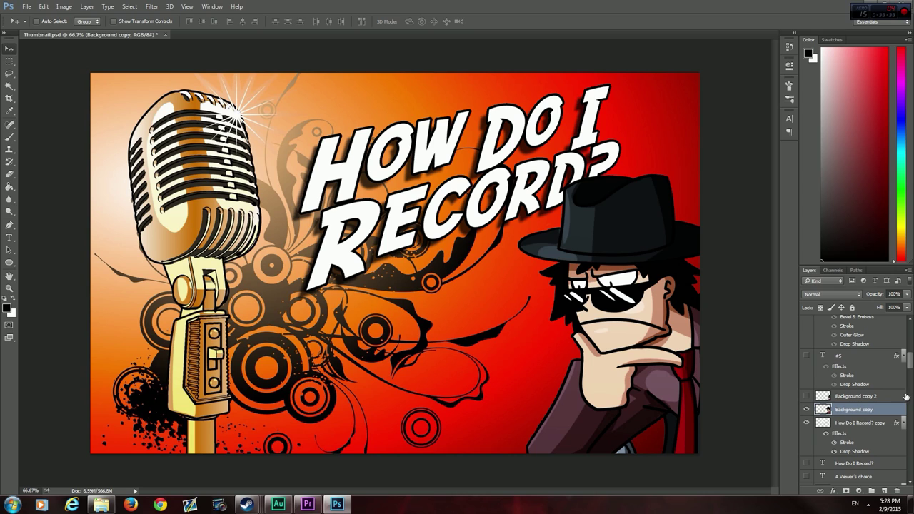
left_click_drag(911, 366, 911, 373)
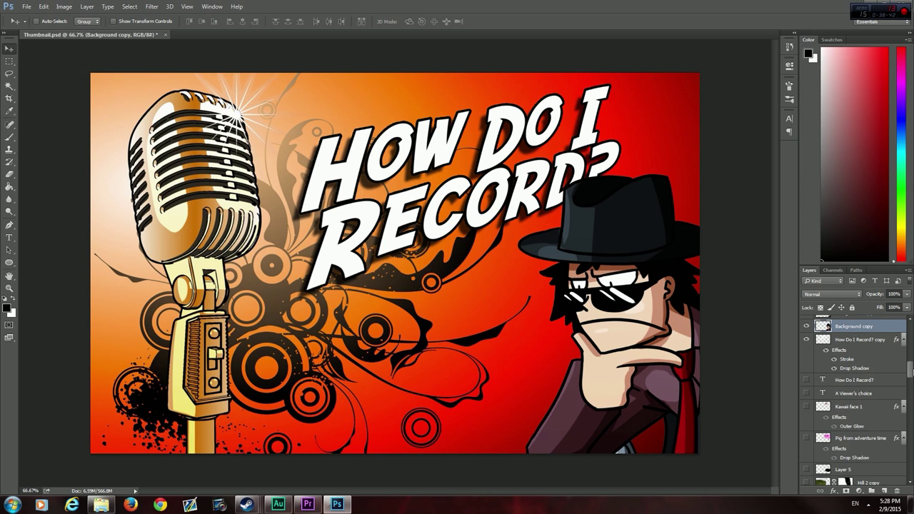
Step: Place Background copy below the title layer, then re-tilt it to 3.89° and scale to 103.34%
left_click_drag(872, 326, 874, 376)
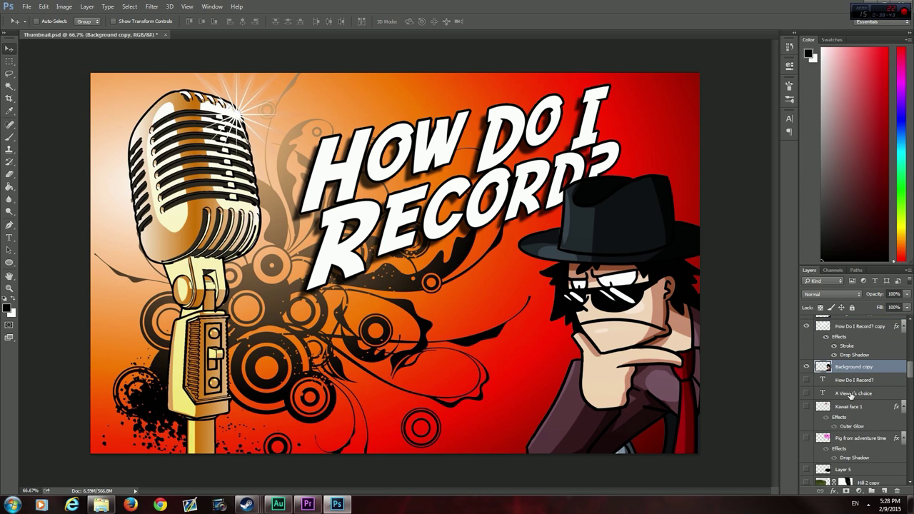
key("ctrl+t")
left_click_drag(632, 136, 643, 132)
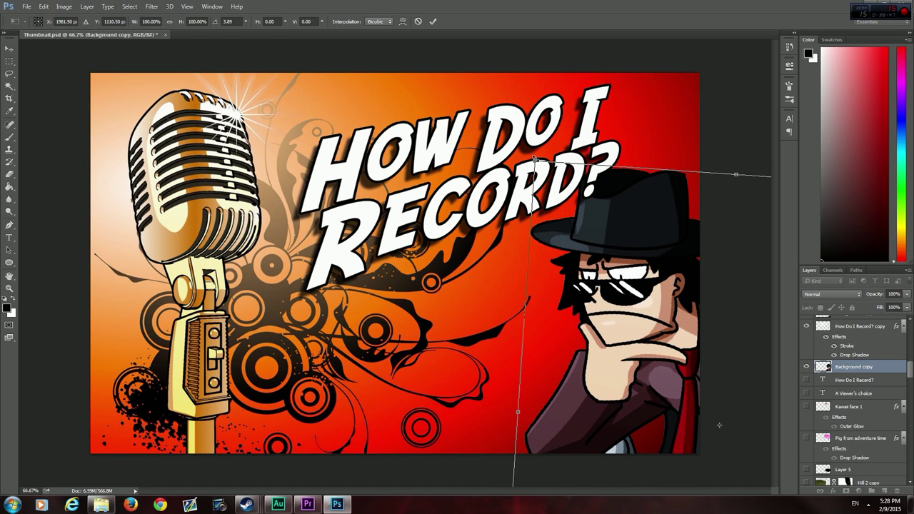
left_click_drag(533, 155, 522, 143)
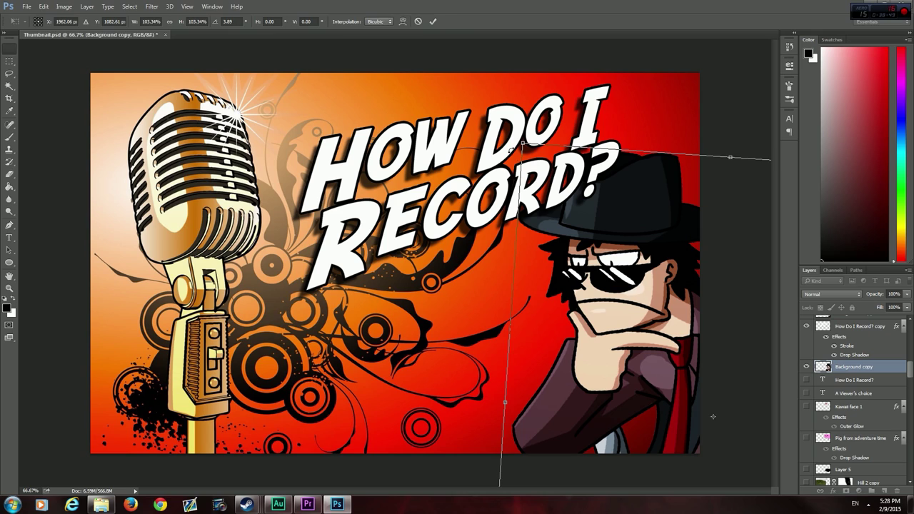
key("Return")
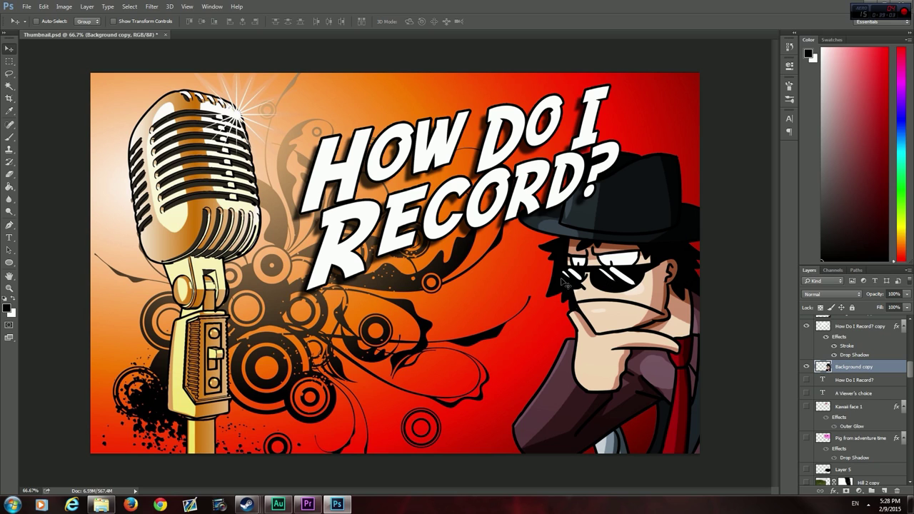
scroll(856, 400, "up", 5)
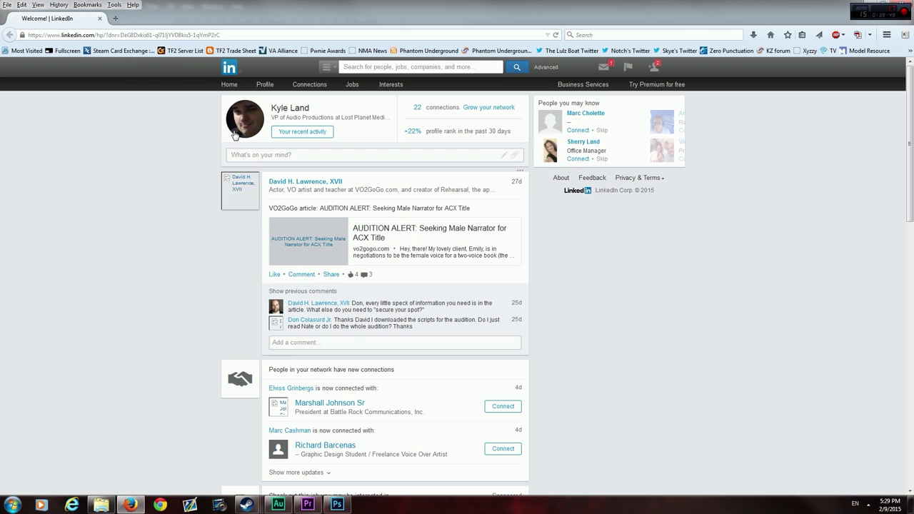
left_click(236, 34)
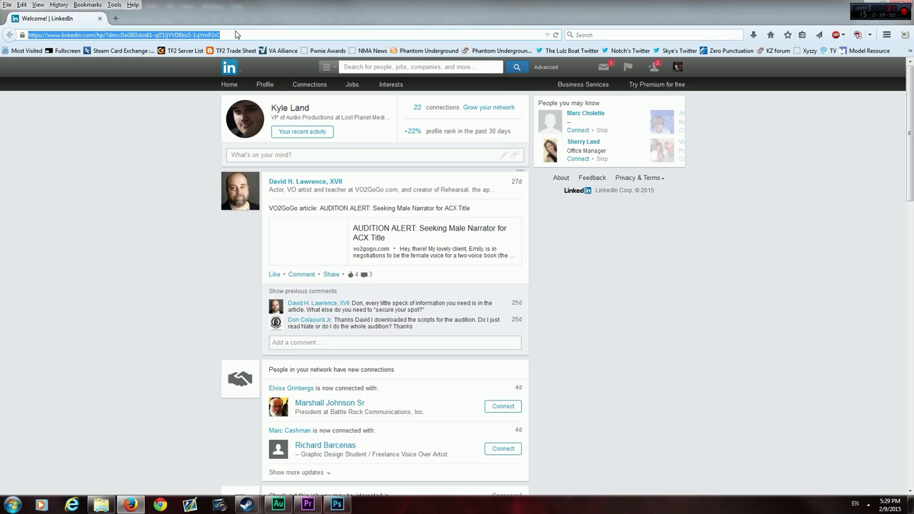
type("www.")
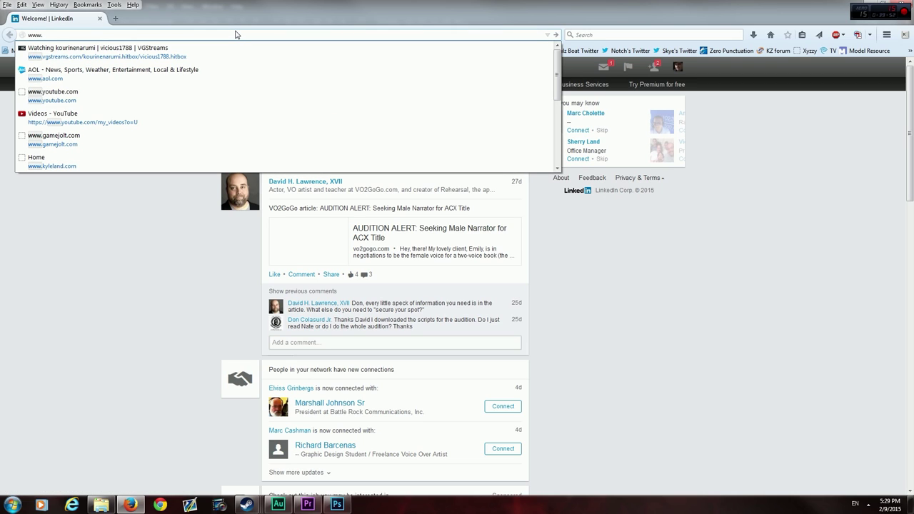
type("youtube.com/")
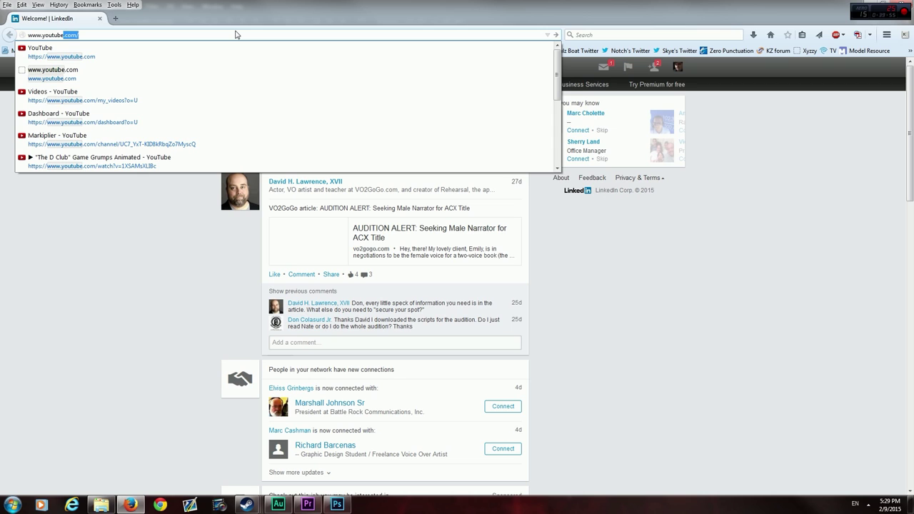
key("Return")
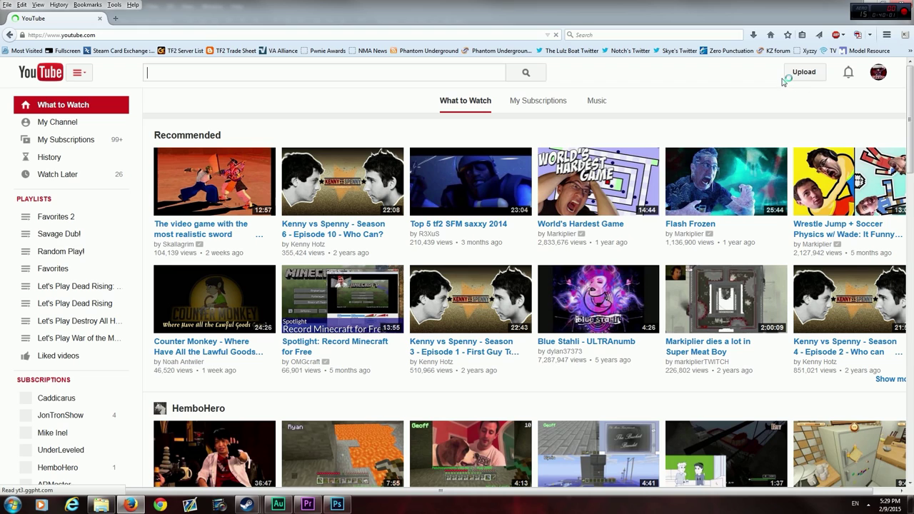
left_click(803, 72)
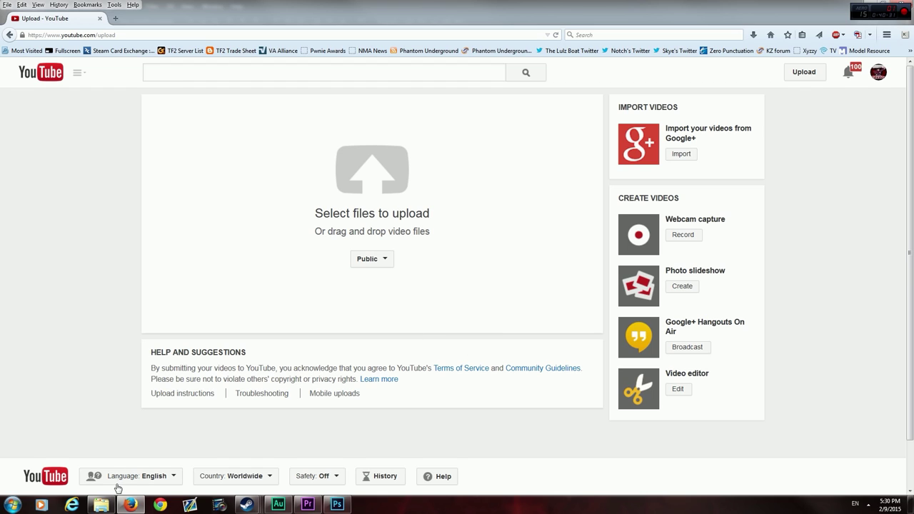
Step: In Explorer, navigate to FreeAgent GoFlex Drive (L:) > TEMP LP STUFF > Ghost Master
mouse_move(101, 504)
left_click(100, 428)
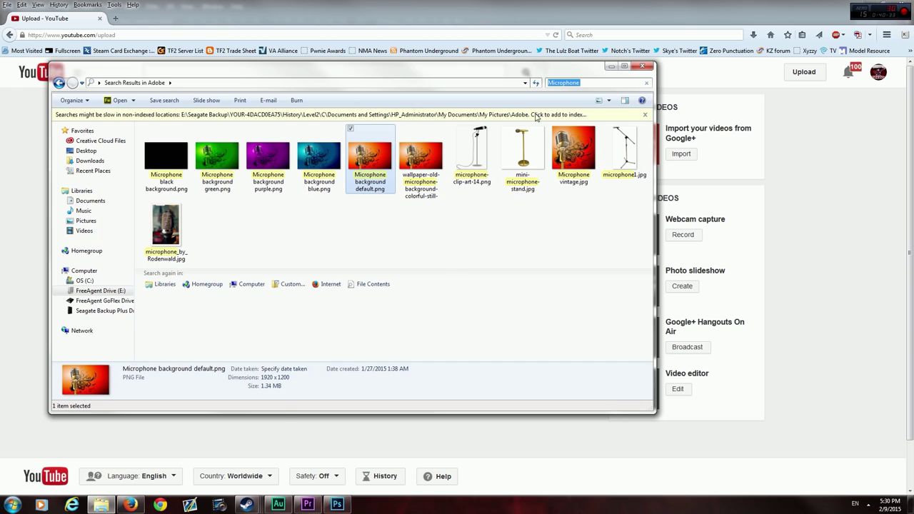
left_click(92, 301)
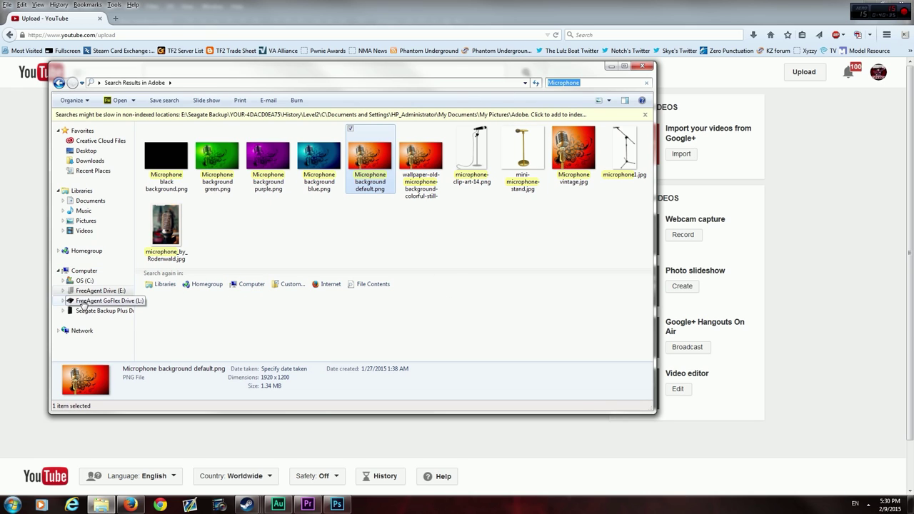
double_click(182, 268)
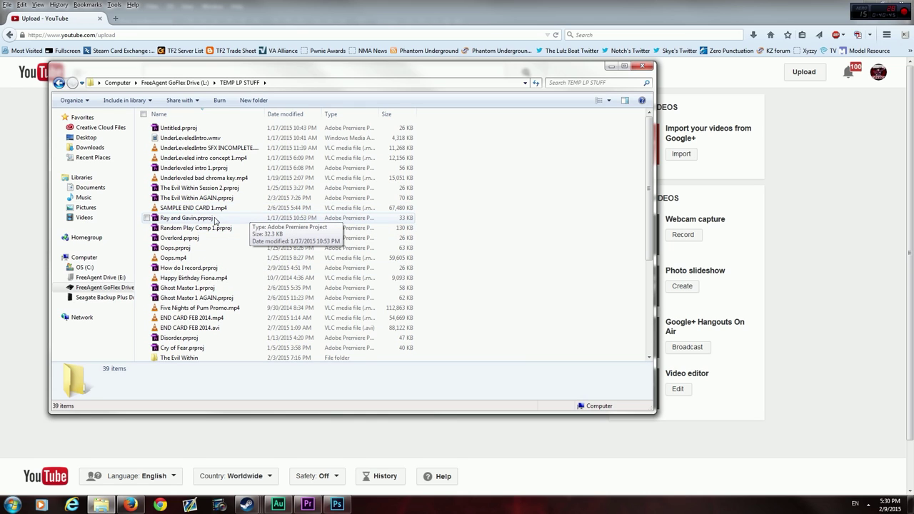
scroll(214, 221, "down", 4)
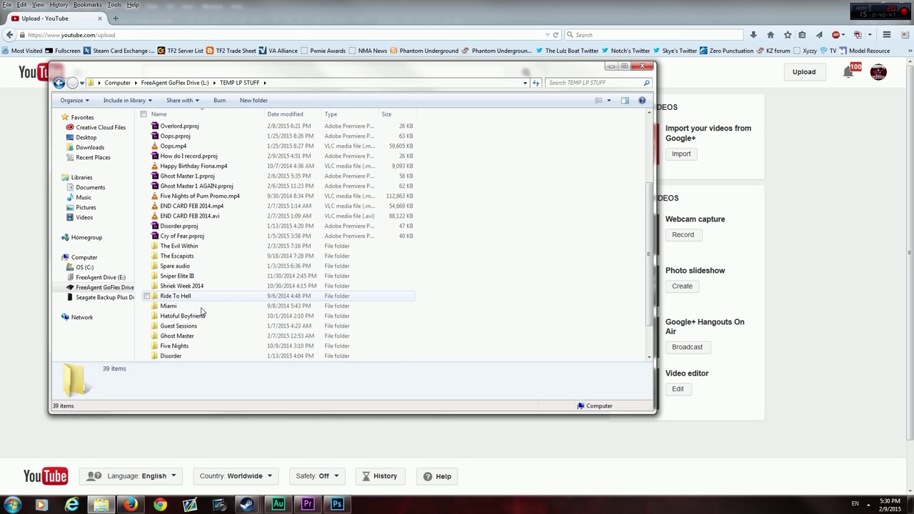
scroll(195, 347, "down", 1)
double_click(187, 307)
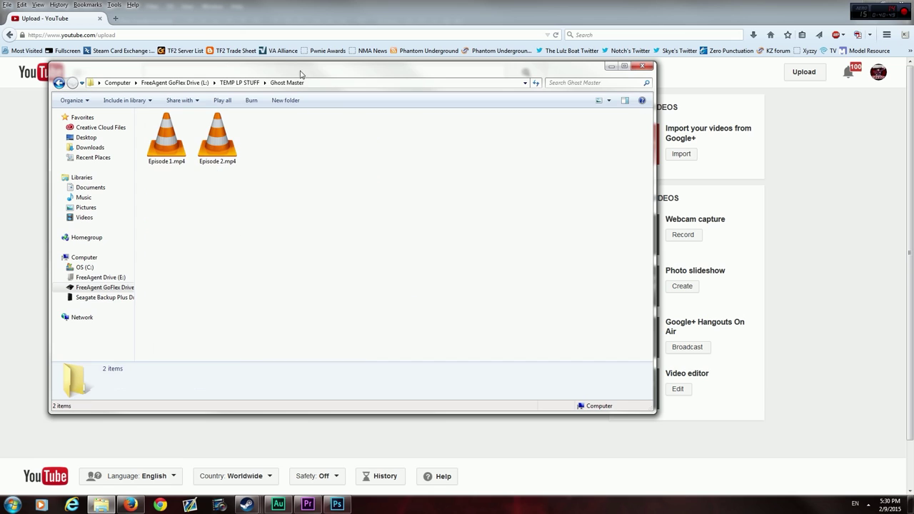
Step: Move the Explorer window right to uncover the upload page's privacy dropdown
left_click_drag(287, 69, 609, 120)
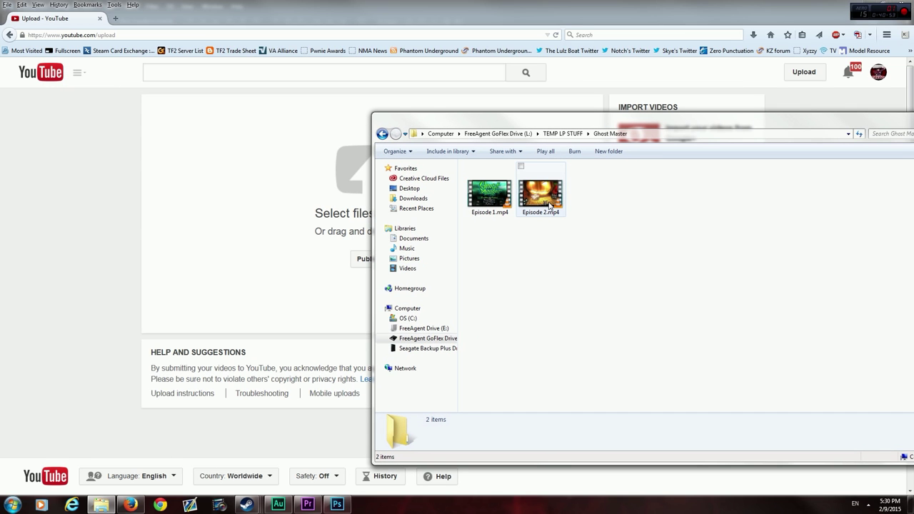
left_click_drag(531, 128, 744, 127)
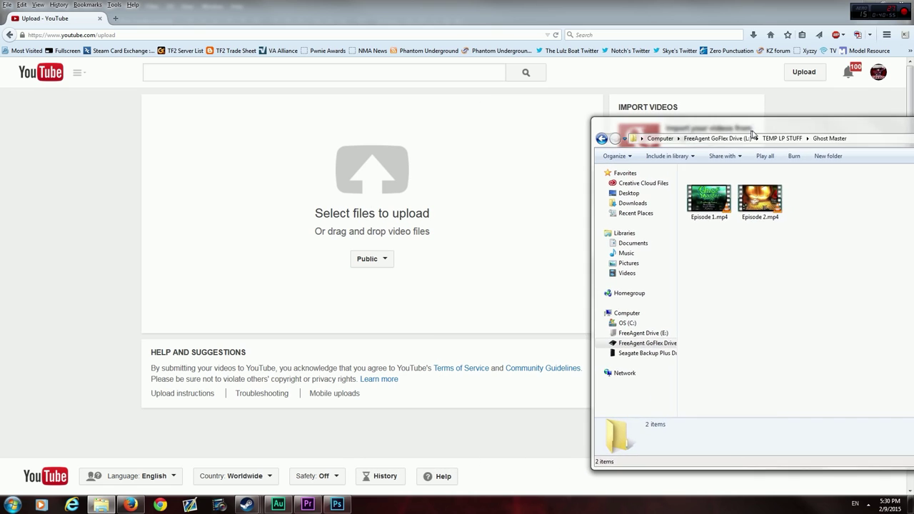
left_click(384, 259)
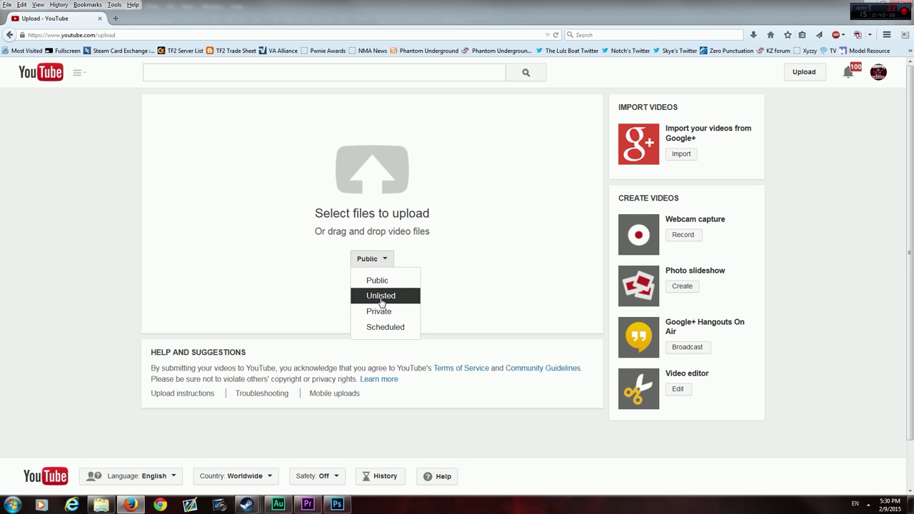
Step: Set privacy to Scheduled and drag Episode 2.mp4 from Ghost Master onto the upload area
left_click(384, 327)
mouse_move(130, 504)
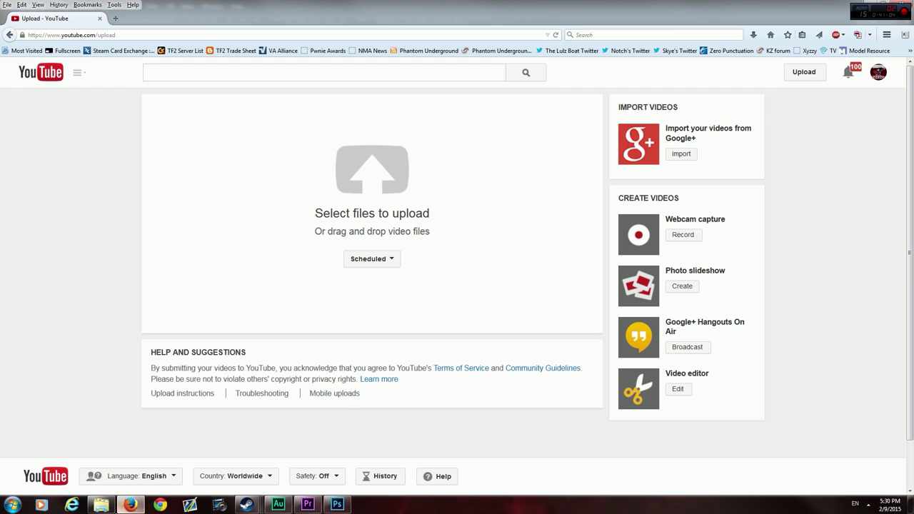
mouse_move(102, 504)
left_click(90, 470)
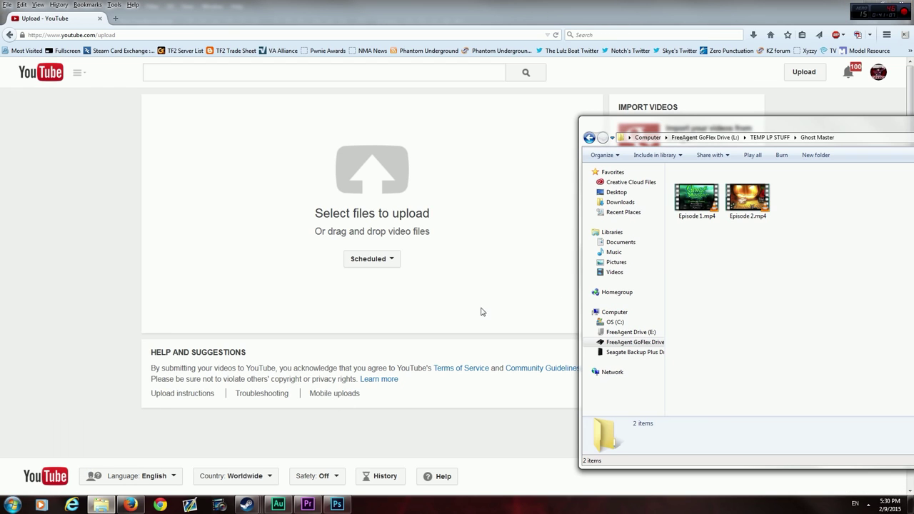
left_click(760, 220)
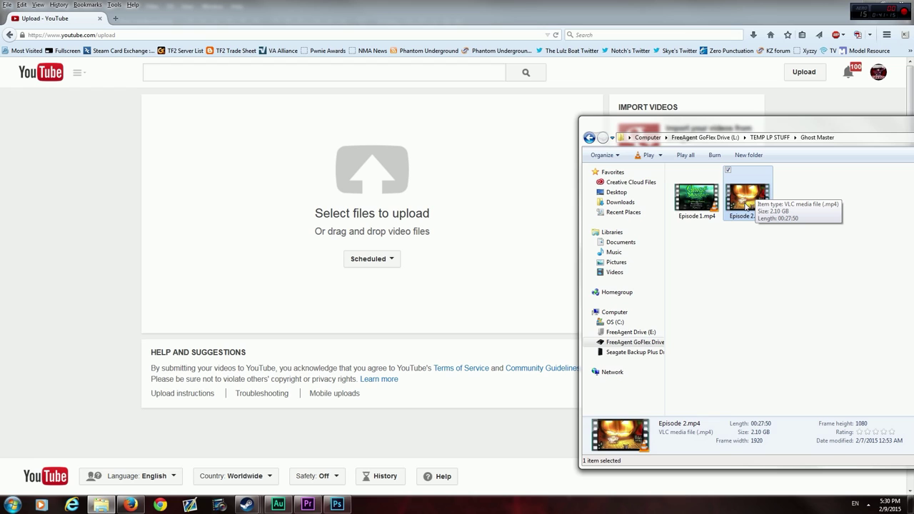
left_click_drag(747, 204, 508, 211)
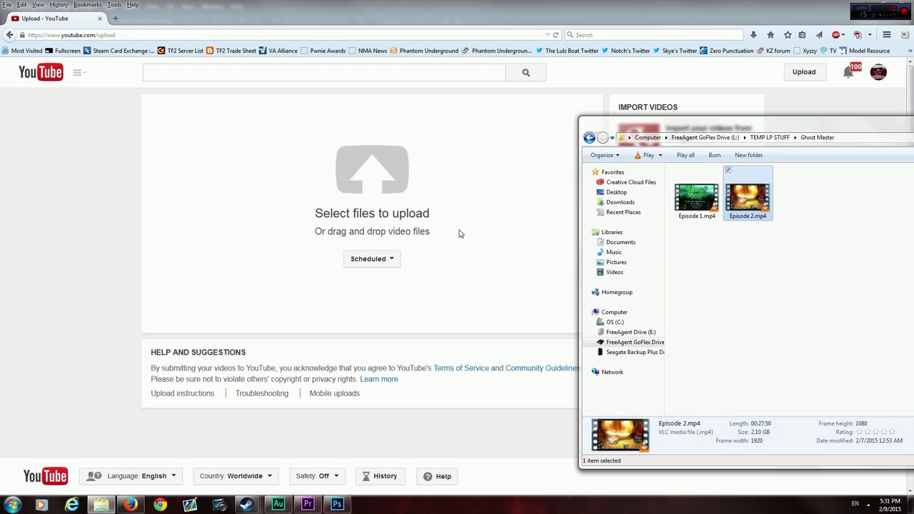
left_click_drag(508, 211, 421, 204)
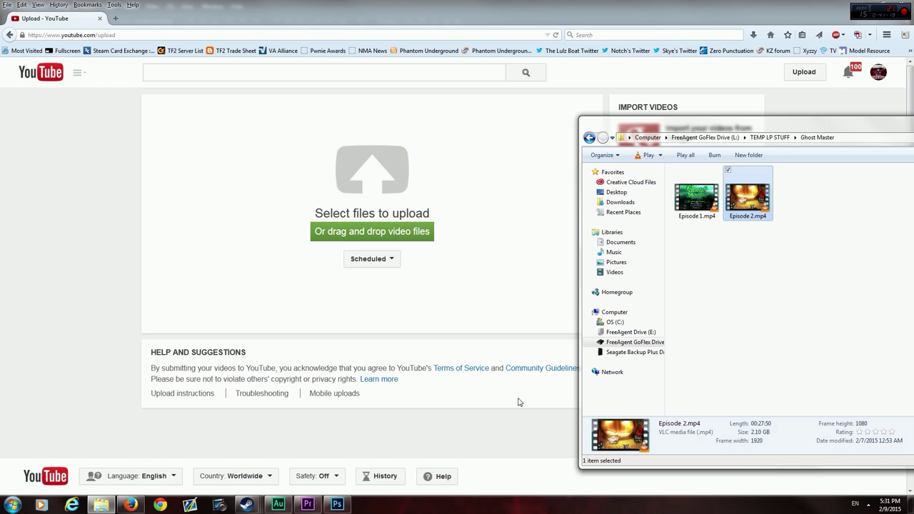
left_click(370, 182)
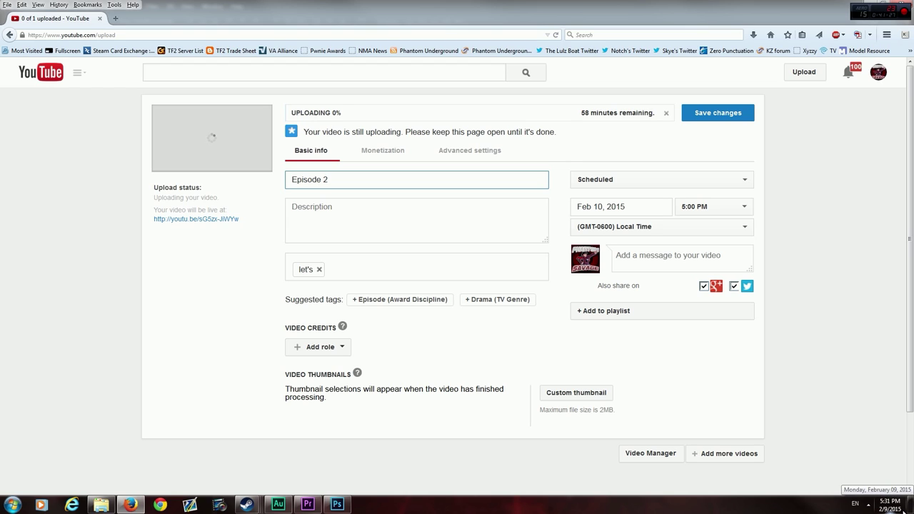
Step: Change Episode 2's publish time on Feb 10 from 5:00 PM to 2:00 PM
left_click(741, 208)
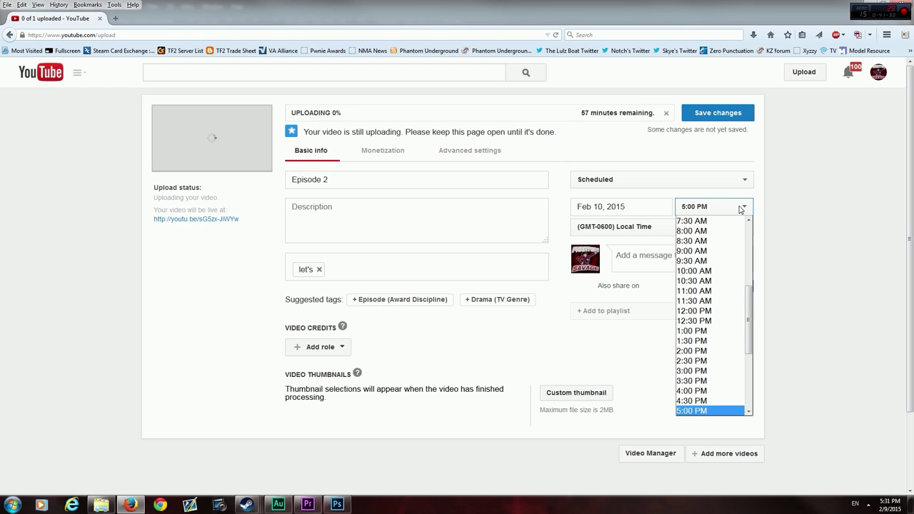
left_click(712, 353)
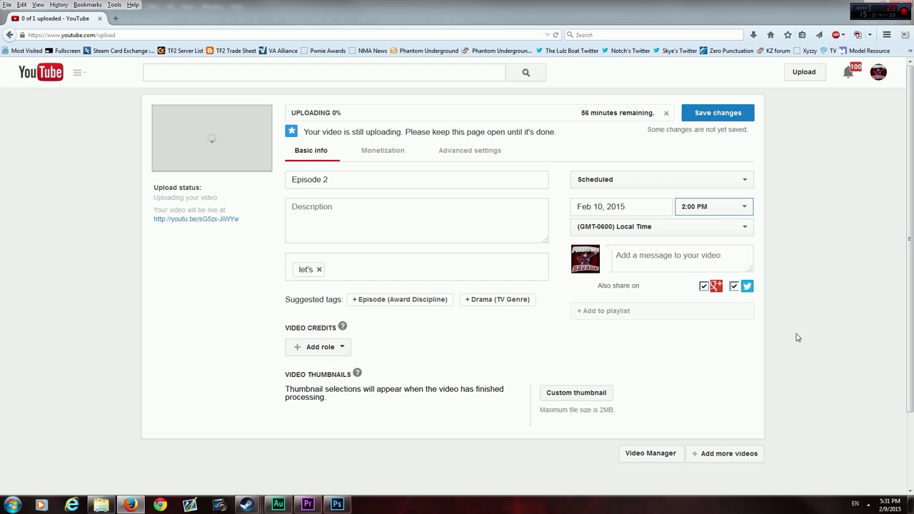
left_click(802, 359)
scroll(802, 359, "down", 2)
scroll(796, 354, "up", 2)
scroll(828, 357, "down", 2)
scroll(846, 393, "up", 2)
Step: Open two new YouTube tabs and open the MAKIN' BACON video's edit page from Creator Studio
left_click(117, 19)
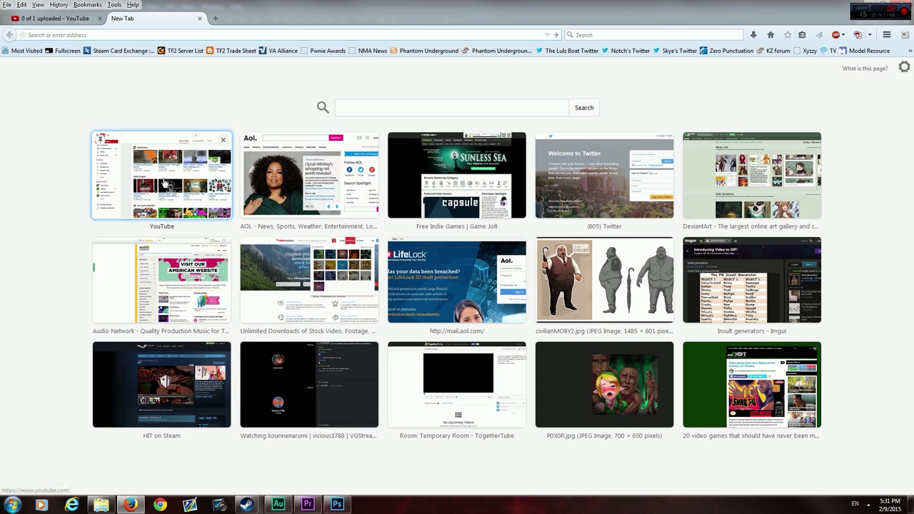
left_click(164, 183)
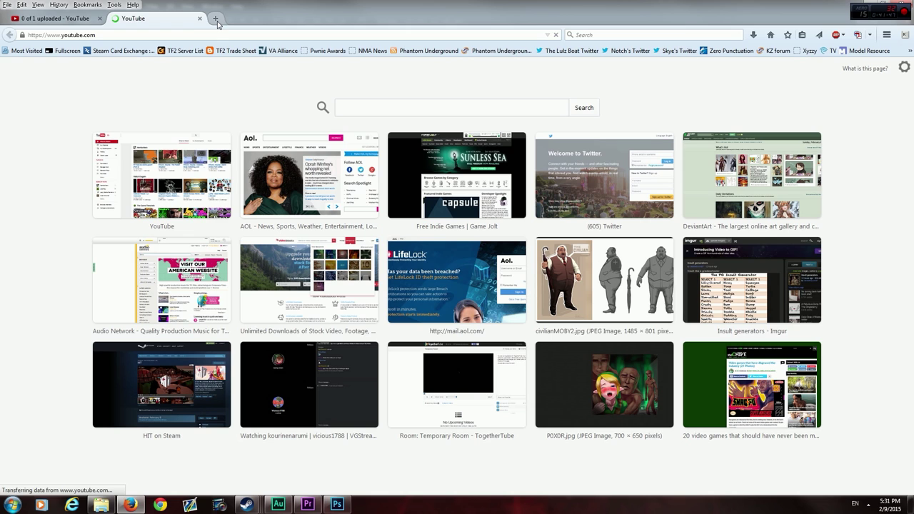
left_click(216, 18)
left_click(182, 50)
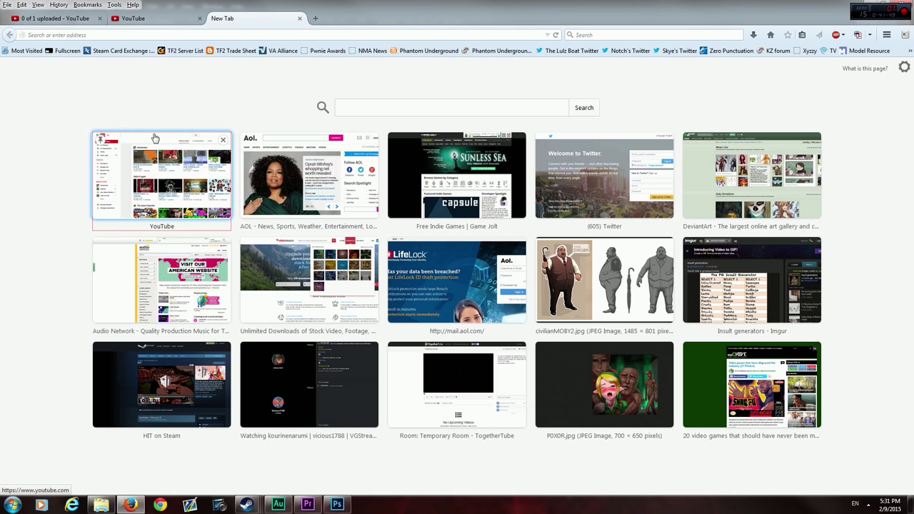
left_click(164, 18)
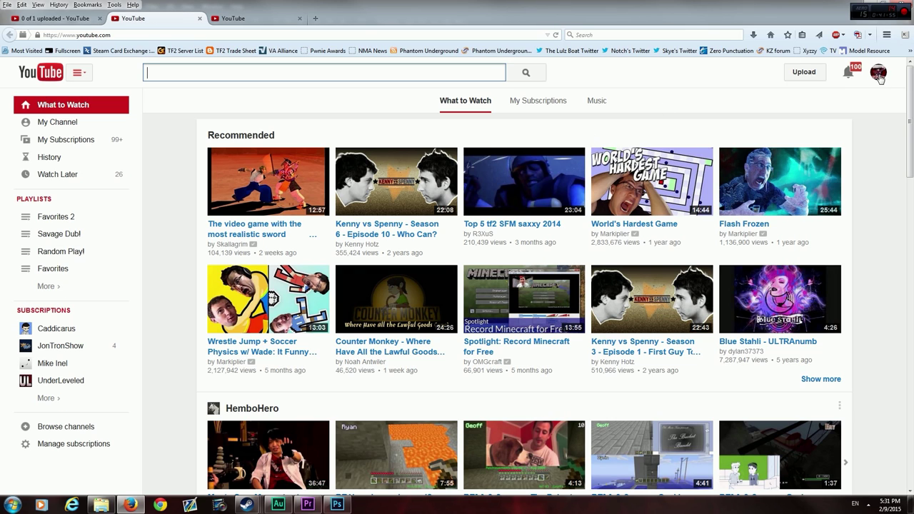
left_click(880, 77)
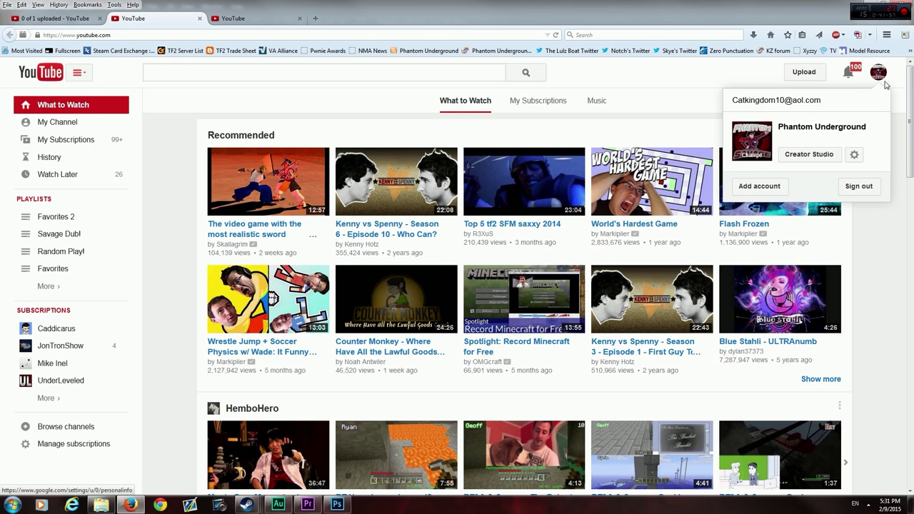
left_click(813, 160)
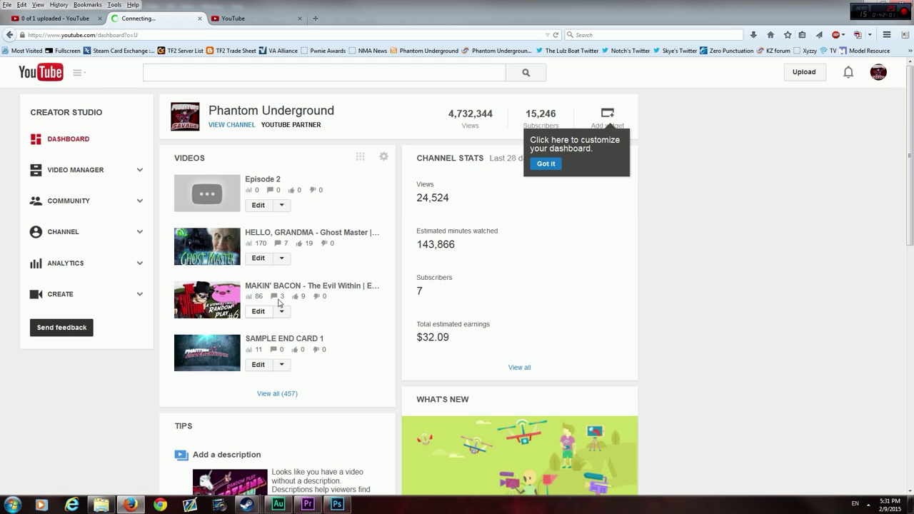
left_click(251, 314)
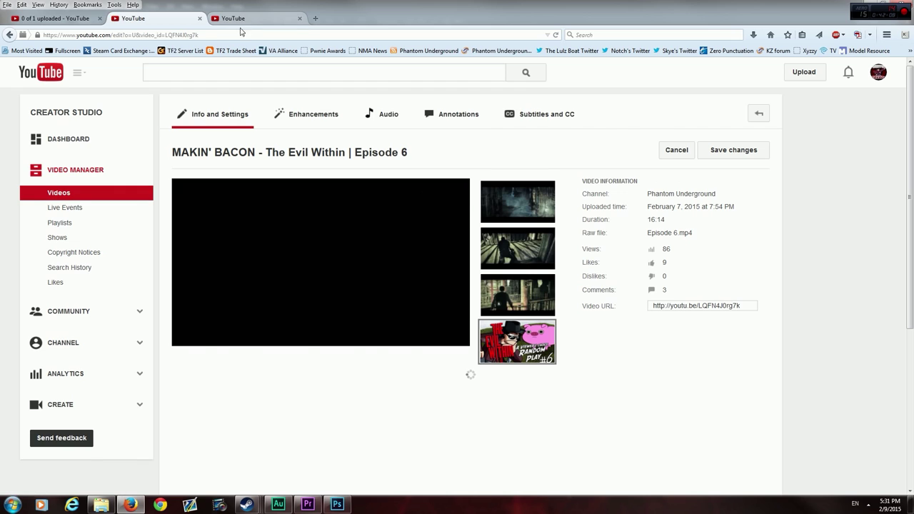
Step: In the third tab, open the HELLO, GRANDMA episode's edit page via Creator Studio
left_click(238, 22)
left_click(877, 74)
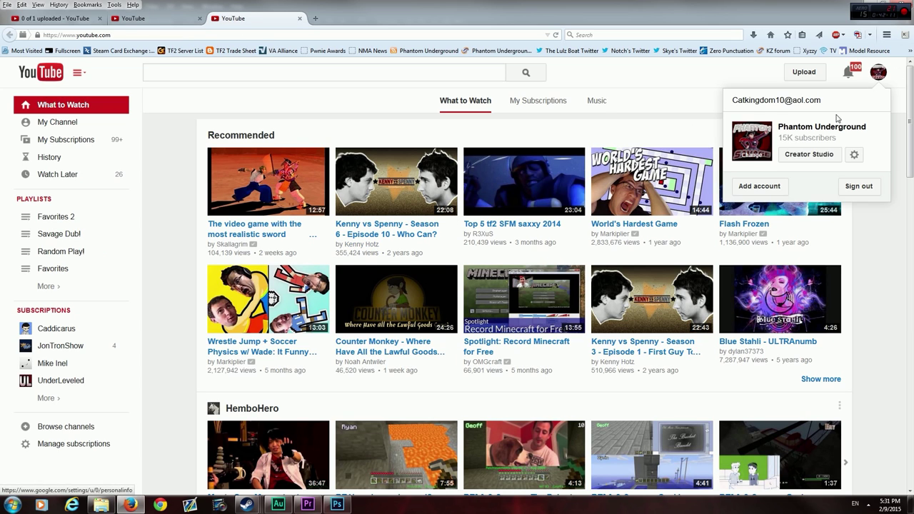
left_click(809, 154)
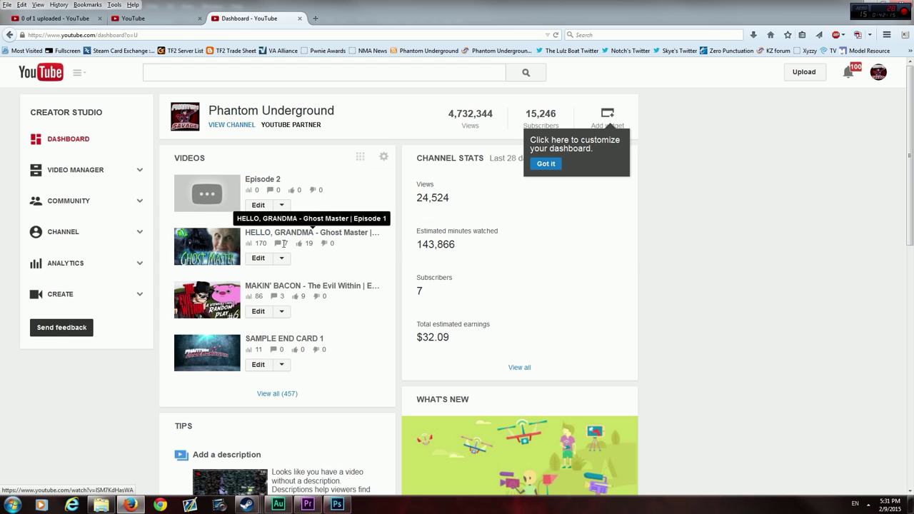
left_click(258, 260)
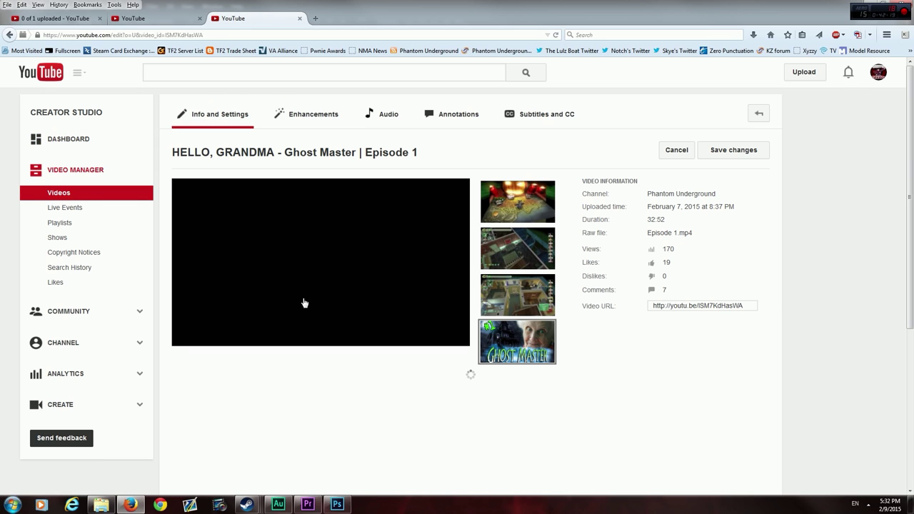
Step: Copy the title 'HELLO, GRANDMA - Ghost Master | Episode 1' from the Episode 1 edit page
scroll(407, 378, "down", 3)
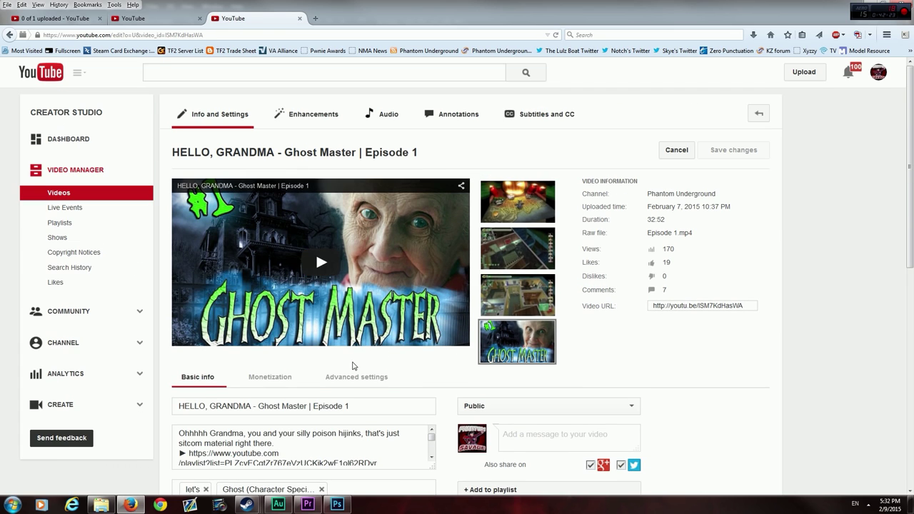
scroll(336, 385, "down", 2)
scroll(387, 363, "down", 2)
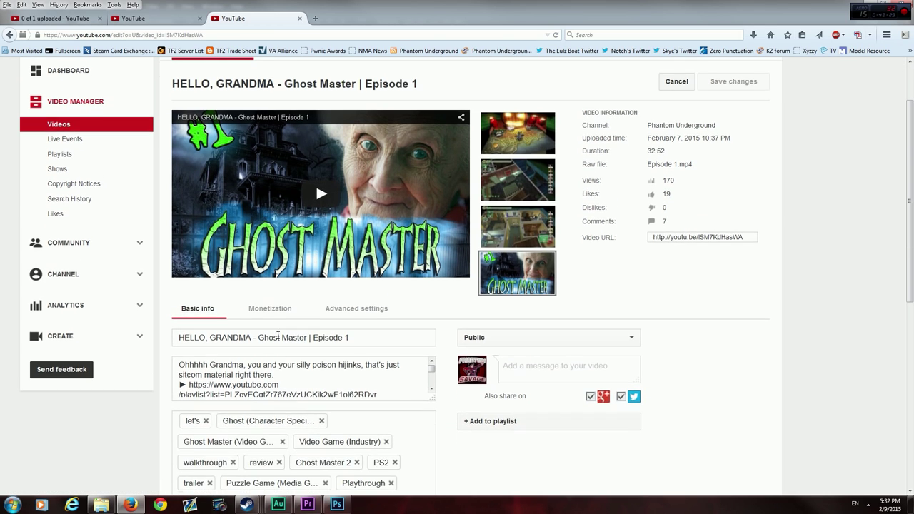
scroll(357, 355, "down", 2)
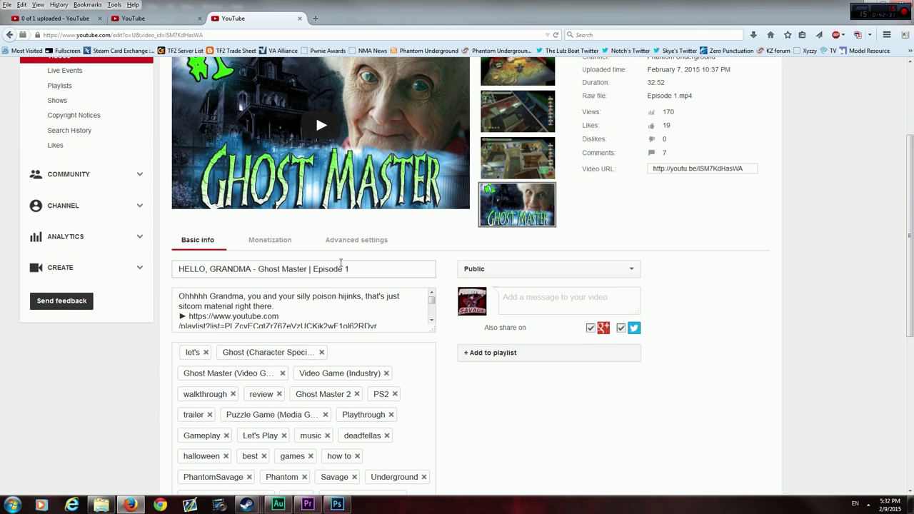
left_click_drag(364, 269, 115, 267)
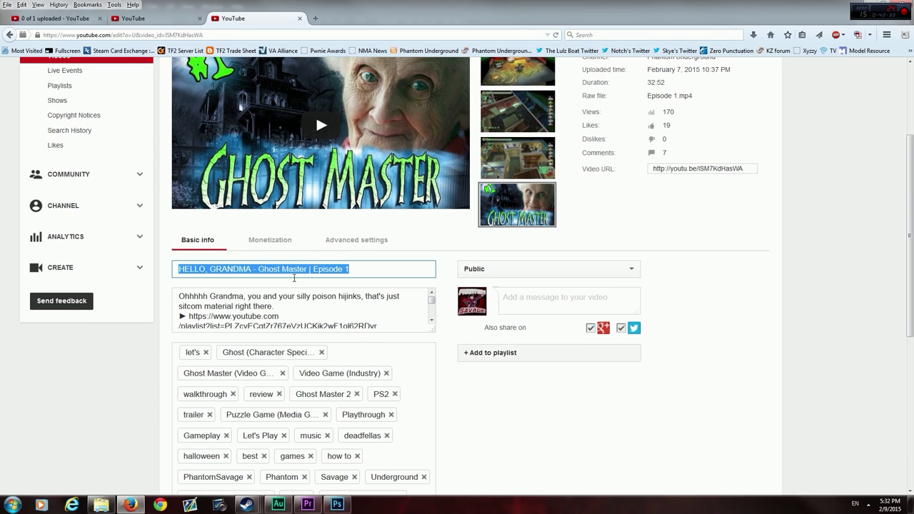
right_click(294, 278)
left_click(314, 302)
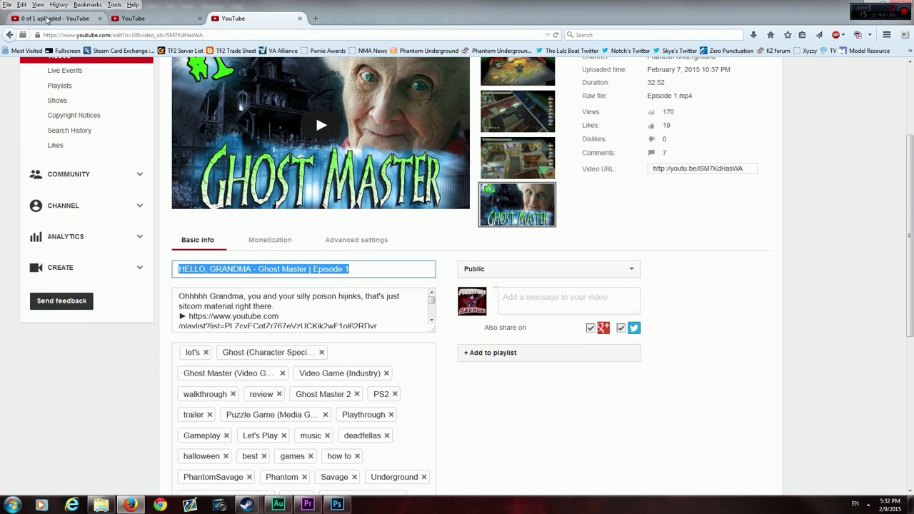
Step: Paste the copied title over the Episode 2 upload's existing title
left_click(47, 19)
left_click(306, 176)
triple_click(306, 176)
right_click(366, 179)
left_click(398, 220)
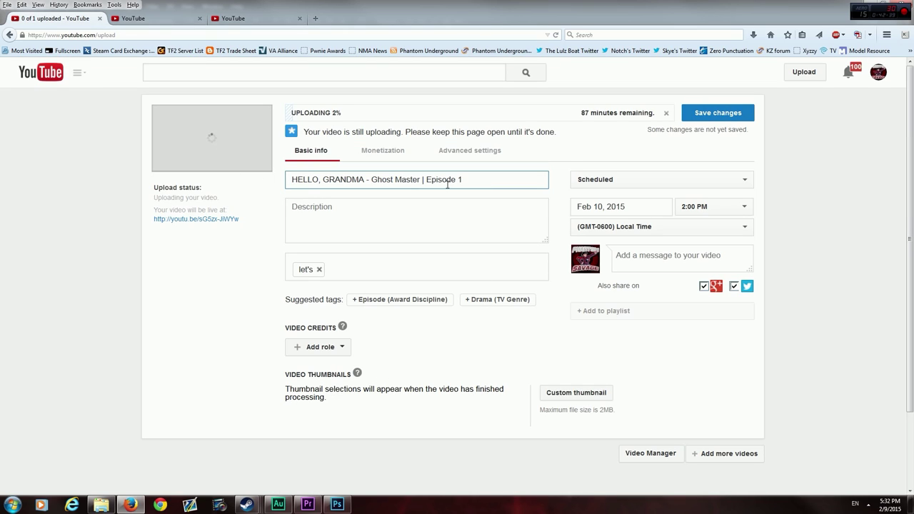
Step: Retitle the upload 'TOILET GHOST!? - Ghost Master | Episode 2', then return to Photoshop
key("BackSpace")
type("23")
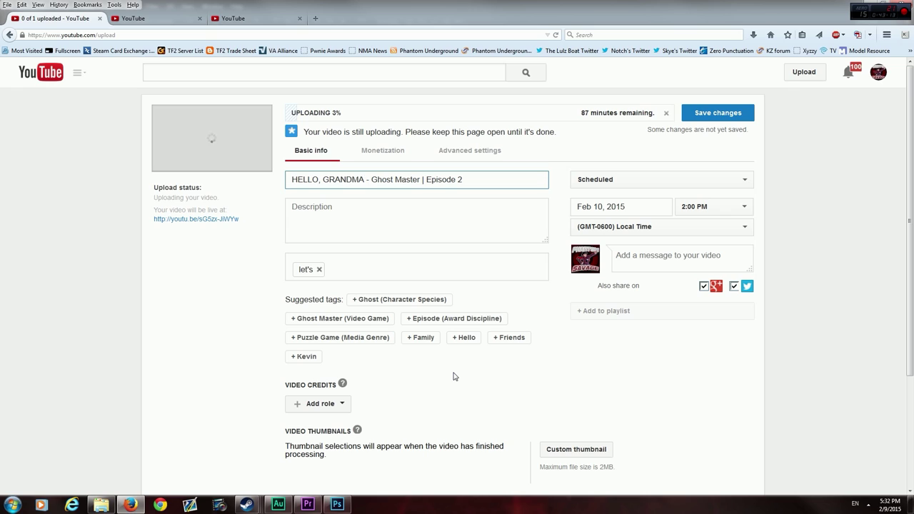
key("BackSpace")
key("BackSpace")
key("BackSpace")
key("BackSpace")
key("BackSpace")
key("BackSpace")
key("BackSpace")
key("BackSpace")
key("BackSpace")
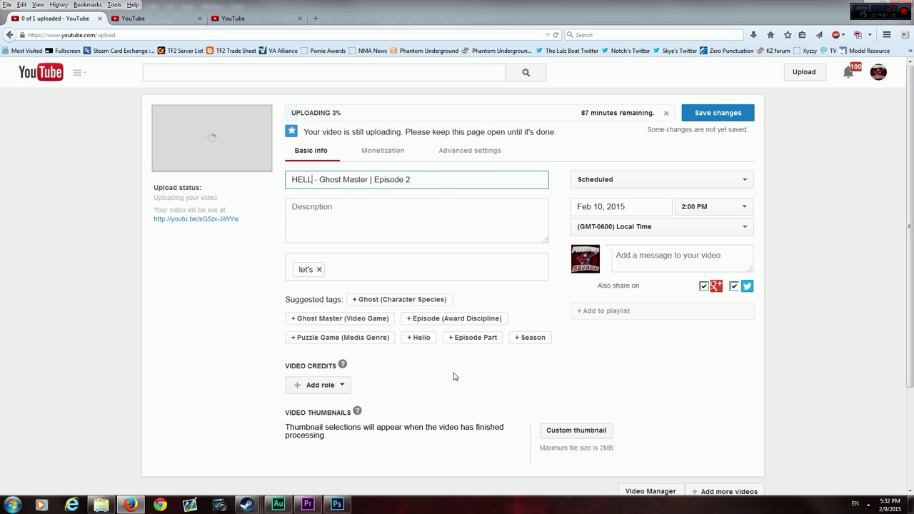
key("BackSpace")
key("BackSpace")
key("BackSpace")
key("BackSpace")
type("TOI LET GHOST!?")
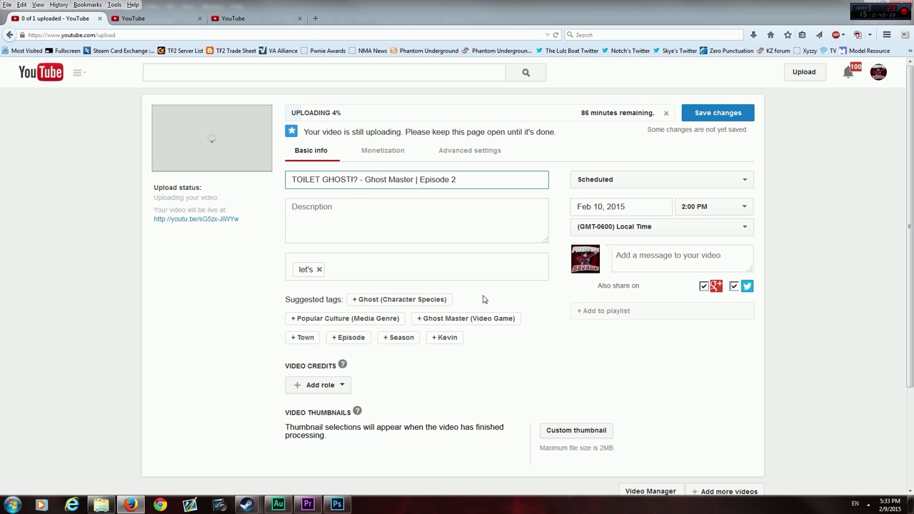
left_click(339, 504)
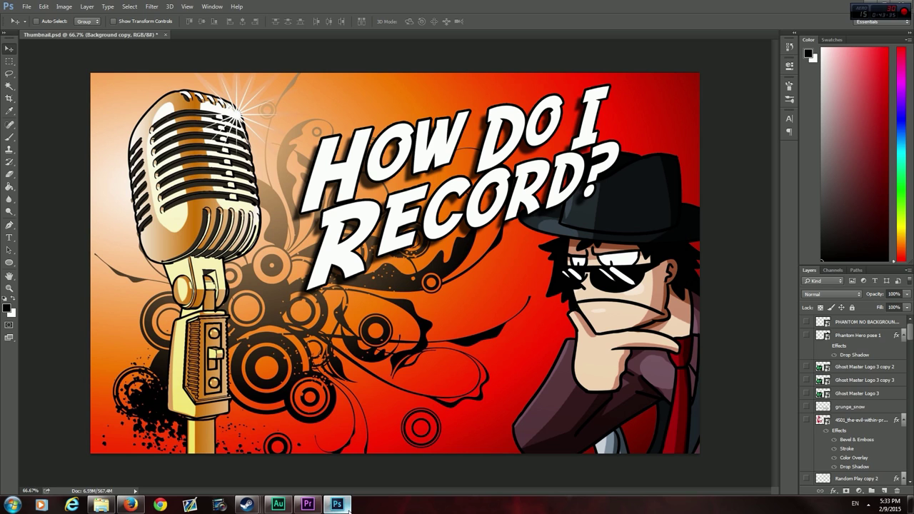
Step: Hide Photoshop and run a Google search for 'Toilet ghost' in a new browser tab
left_click(347, 508)
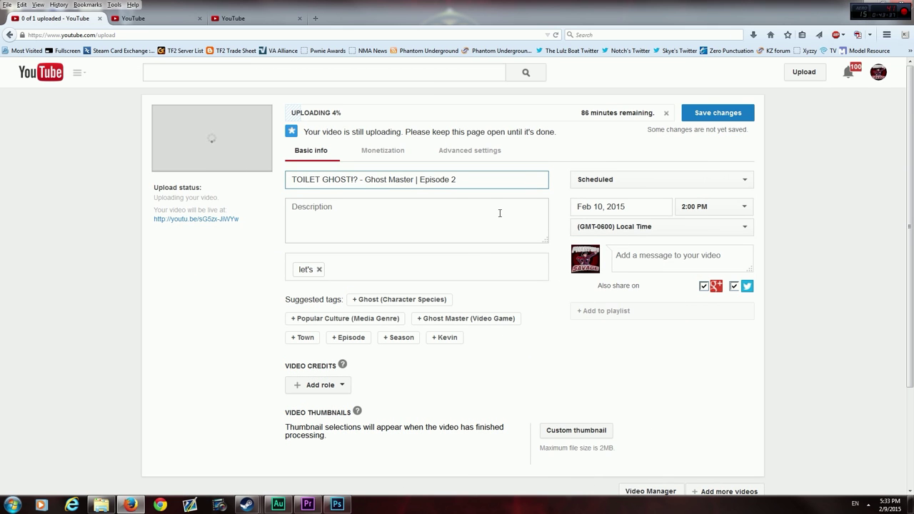
left_click(315, 18)
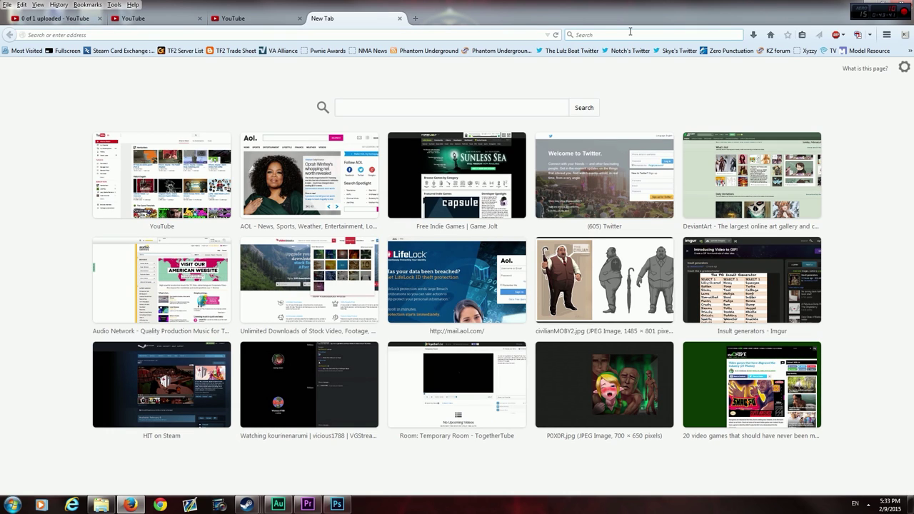
left_click(654, 34)
type("Toilet ghost")
key("Return")
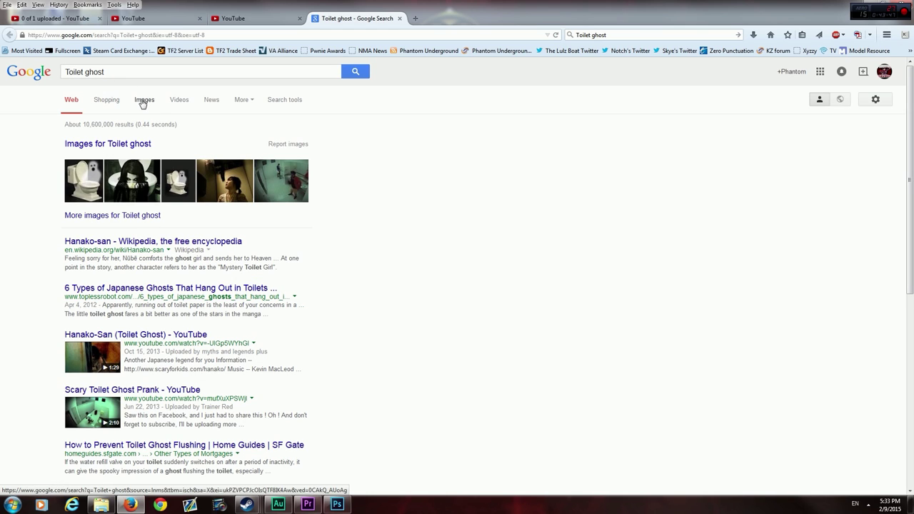
Step: Show the image results, enlarge the long-haired toilet-ghost picture, then go back to a YouTube tab
left_click(139, 104)
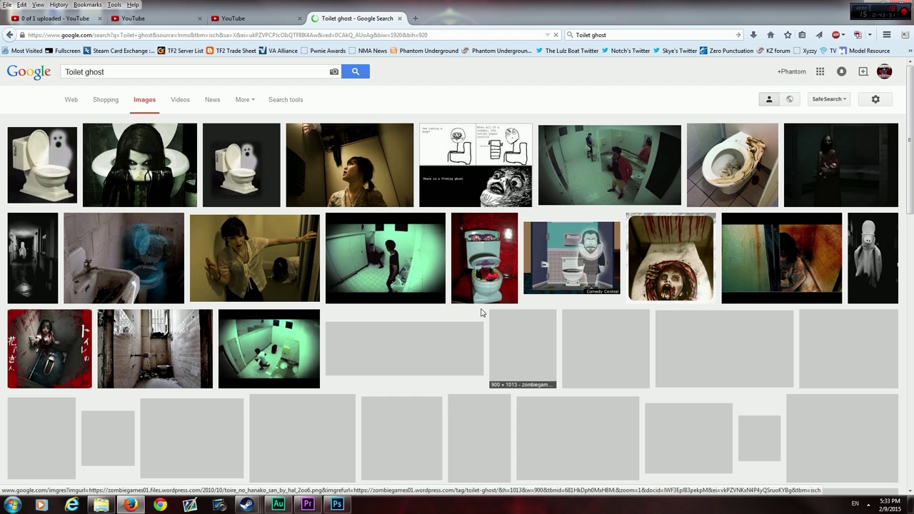
left_click(121, 157)
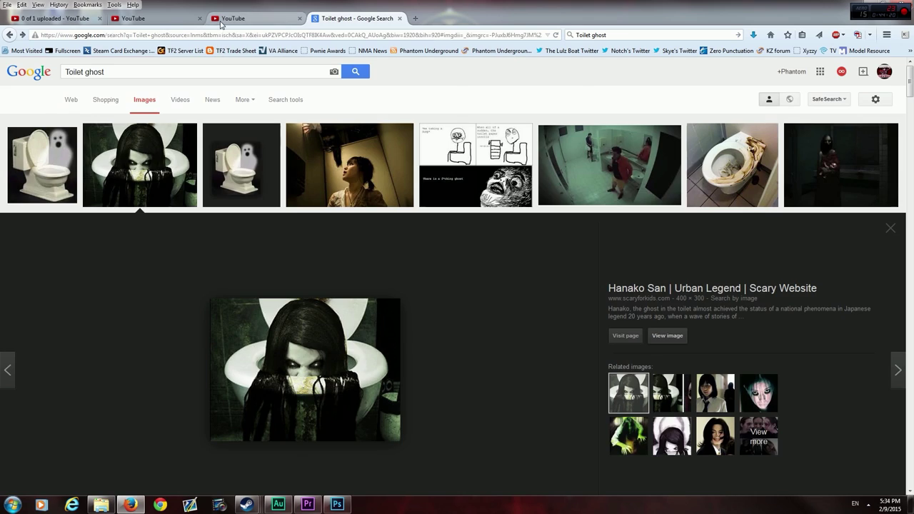
left_click(236, 18)
left_click(146, 18)
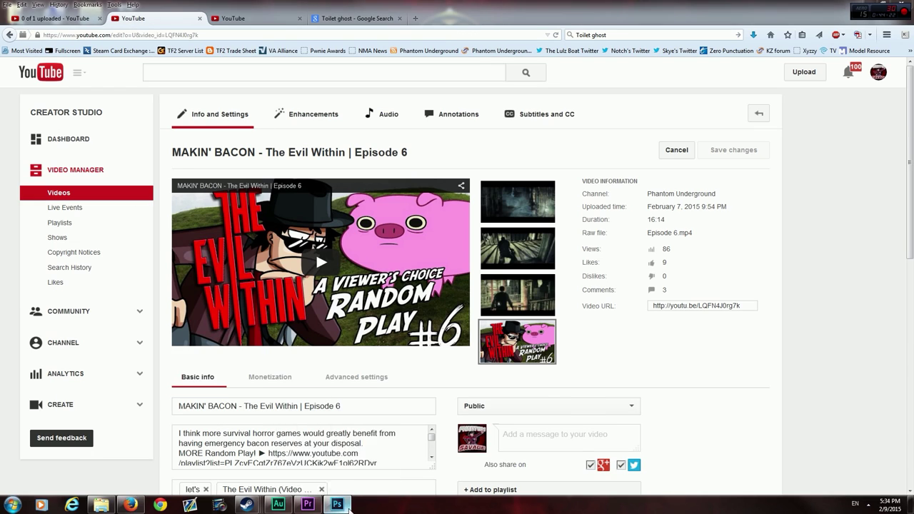
Step: In Photoshop, close the old Thumbnail.psd document without saving changes
left_click(337, 503)
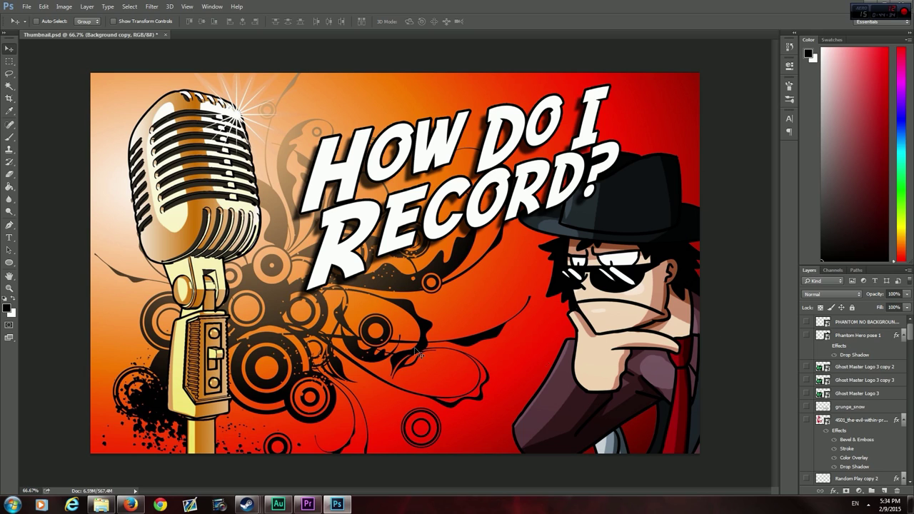
scroll(820, 406, "down", 5)
scroll(821, 407, "up", 4)
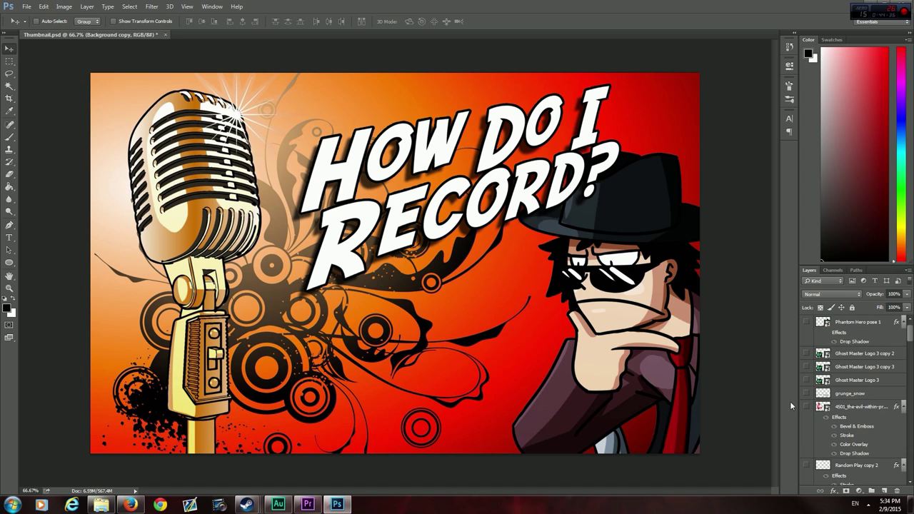
left_click(164, 35)
left_click(418, 190)
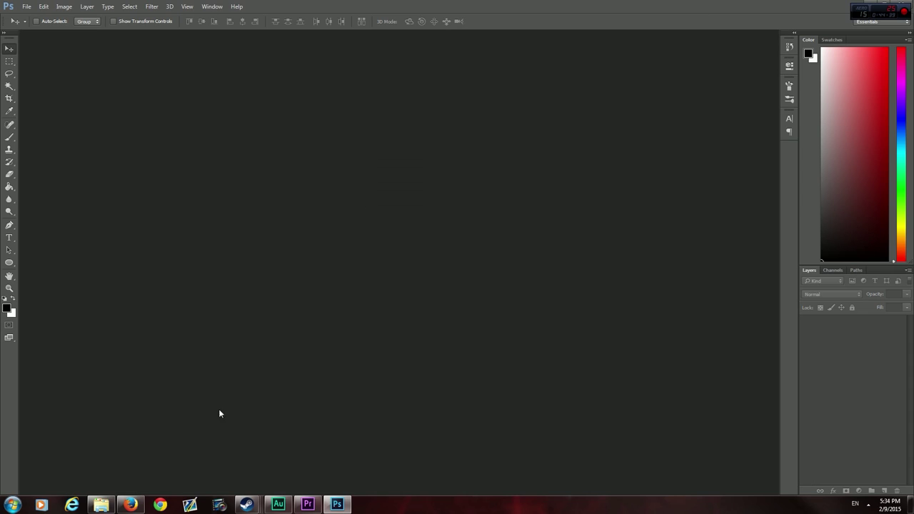
Step: Restore the Ghost Master folder window and move it to a new position
mouse_move(100, 504)
left_click(112, 452)
left_click_drag(779, 118, 383, 97)
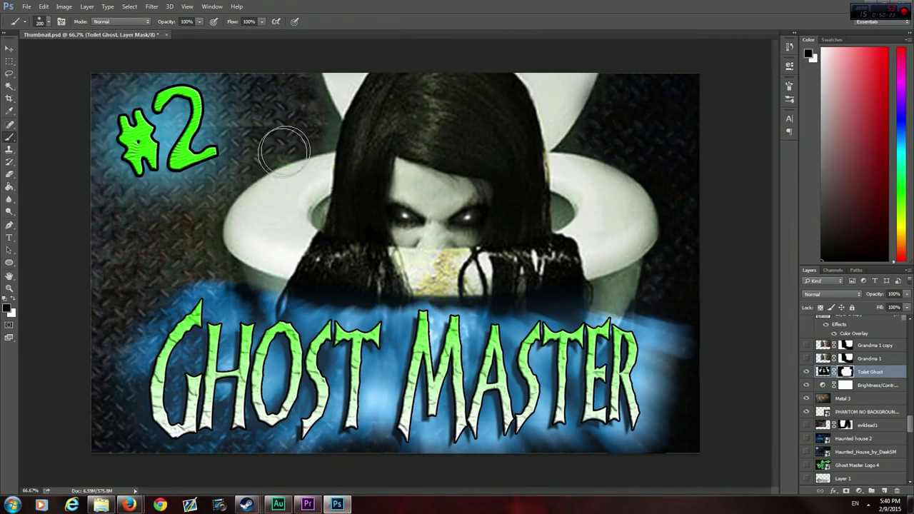
Step: Change the brush size from 150 to 175, then bring up the File menu
key("bracketleft")
key("bracketleft")
key("bracketleft")
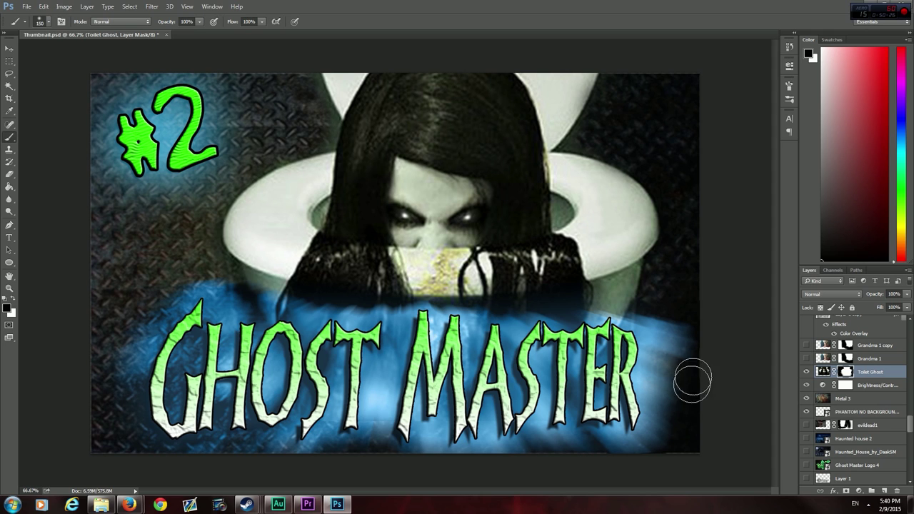
key("bracketright")
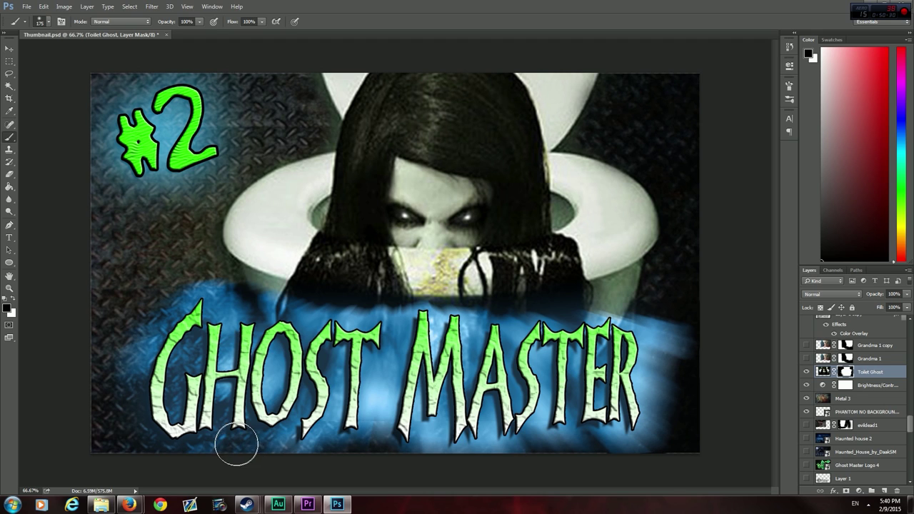
left_click(26, 6)
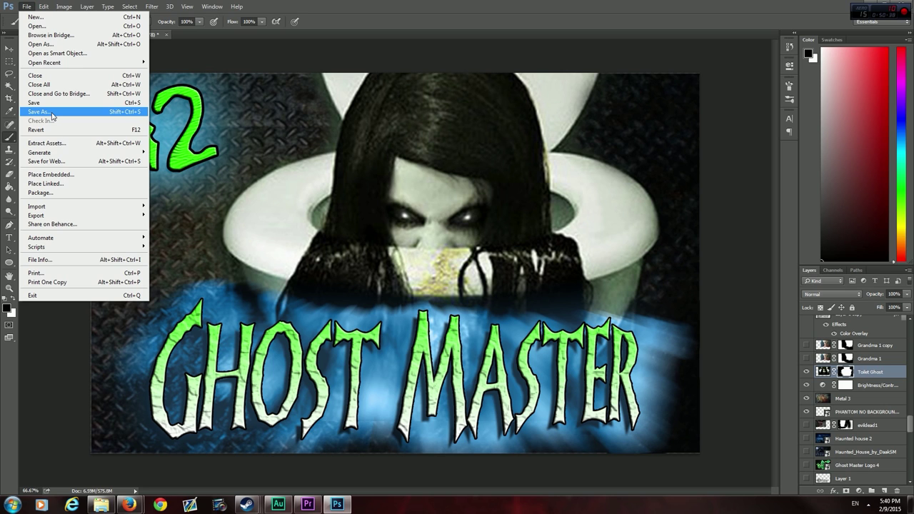
Step: Save the thumbnail as JPEG Episode 2.jpg at maximum quality, replace the old file, then return to Firefox
left_click(51, 113)
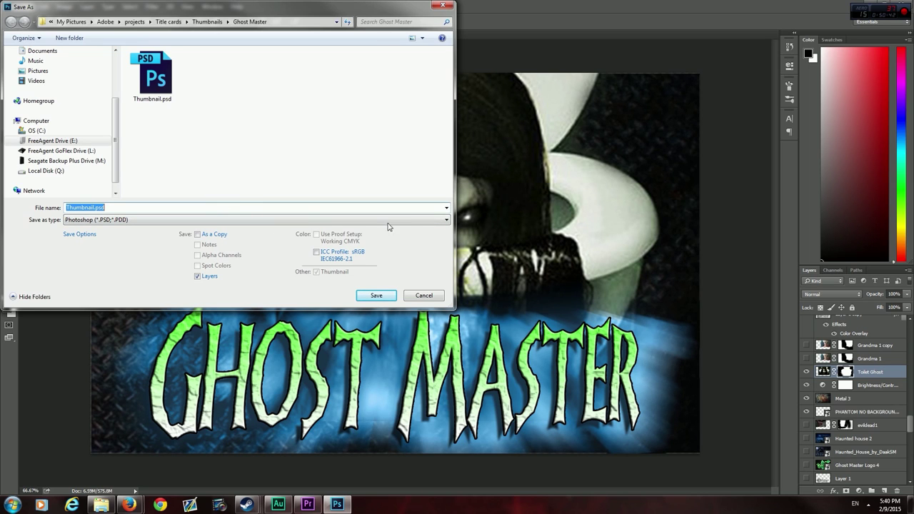
left_click(402, 221)
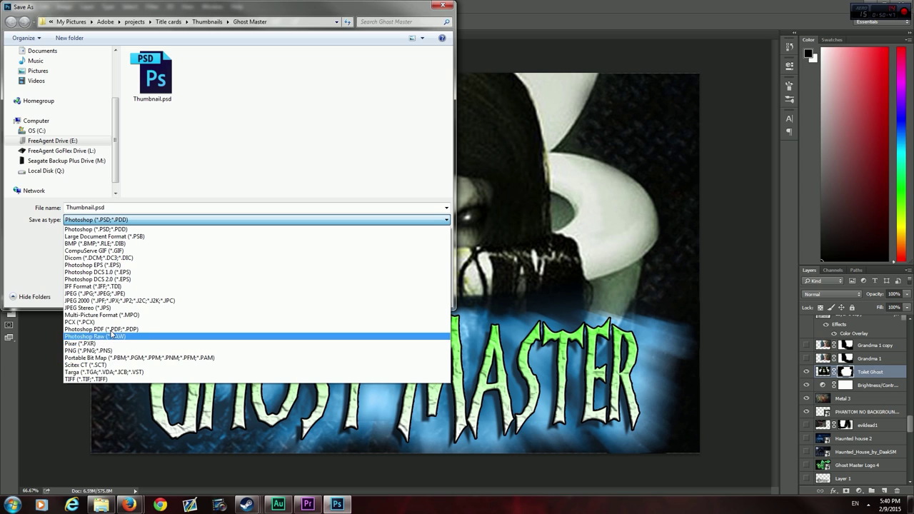
left_click(95, 293)
left_click(206, 66)
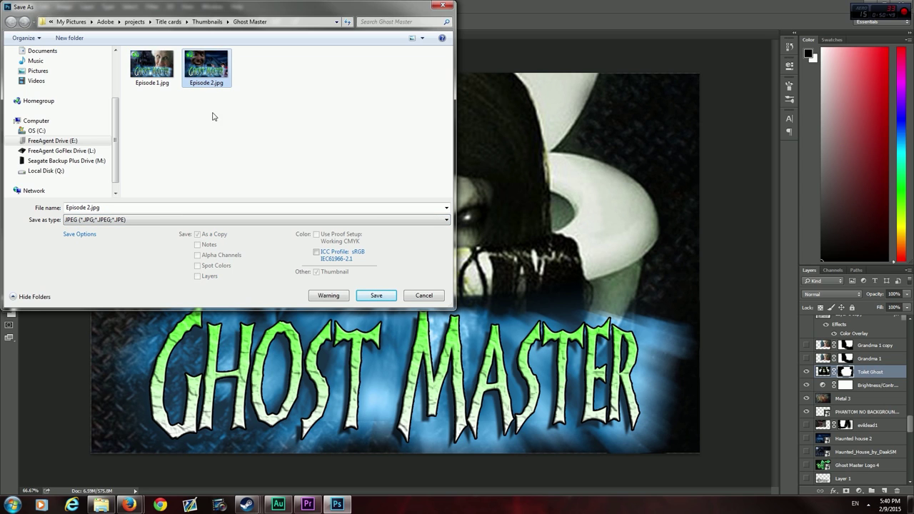
left_click(376, 295)
left_click(480, 253)
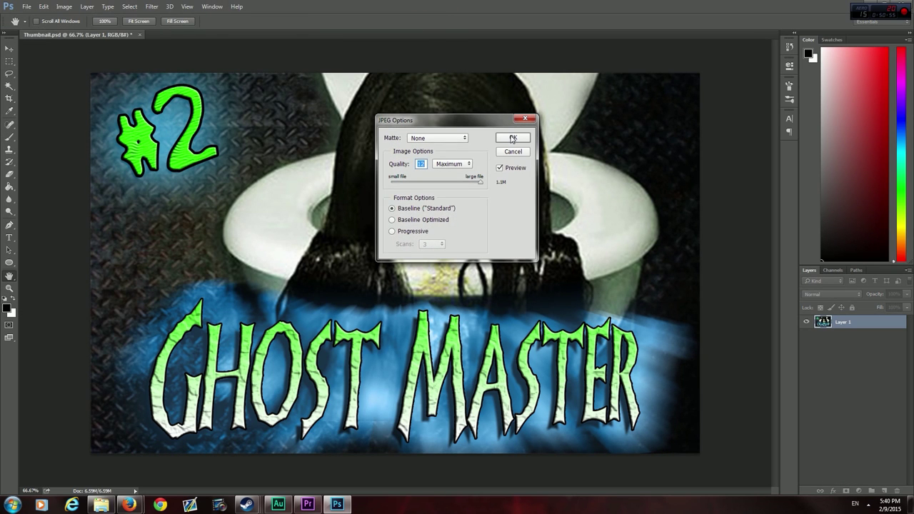
left_click(511, 138)
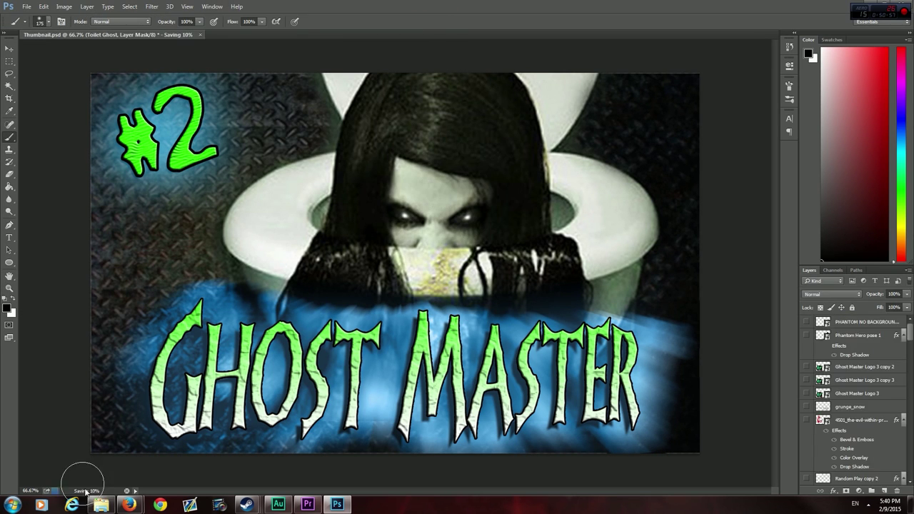
mouse_move(103, 503)
left_click(79, 450)
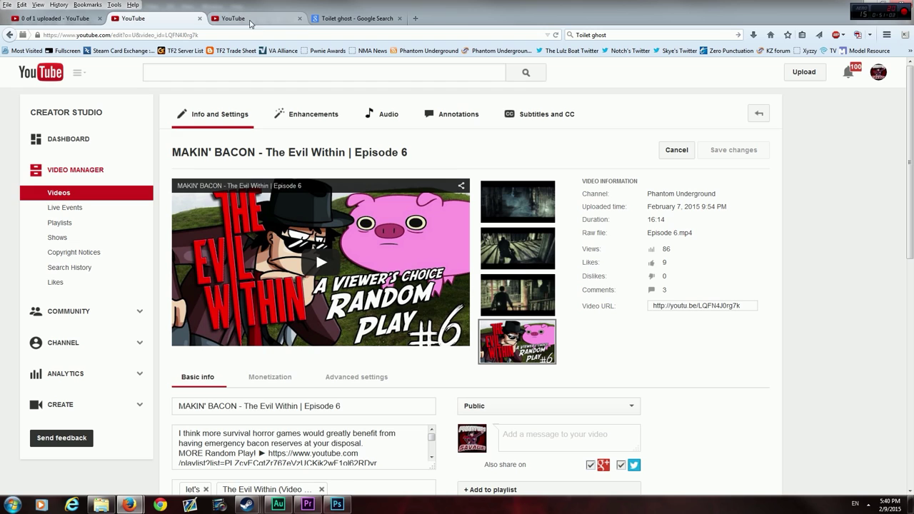
Step: Upload Episode 2.jpg as the custom thumbnail for the Episode 2 YouTube upload
left_click(250, 23)
left_click(61, 20)
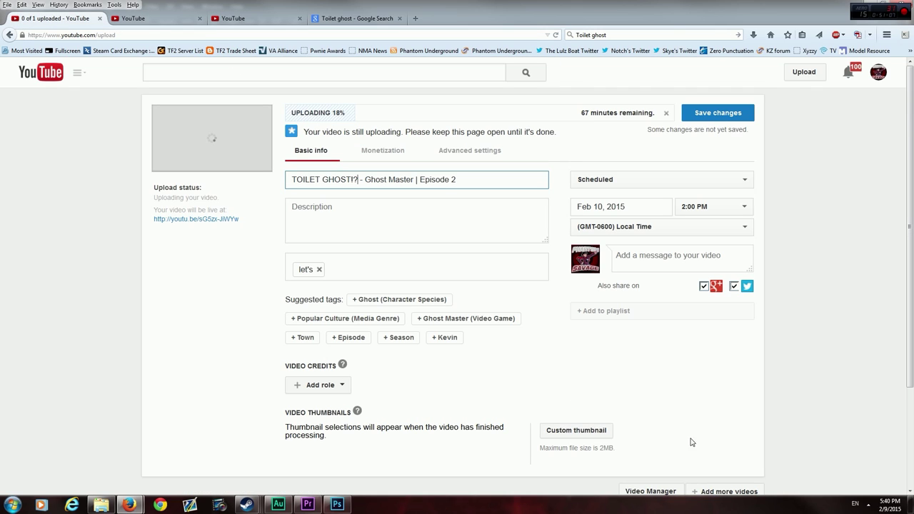
left_click(576, 431)
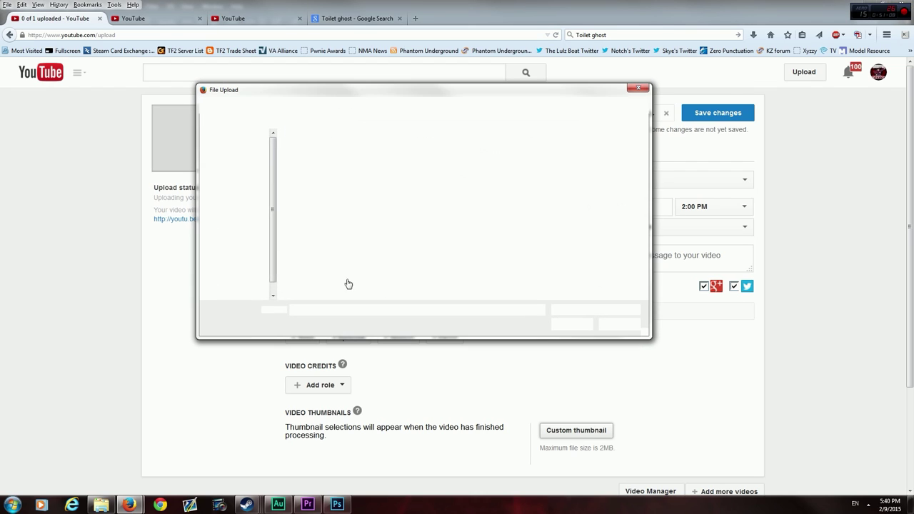
left_click(392, 182)
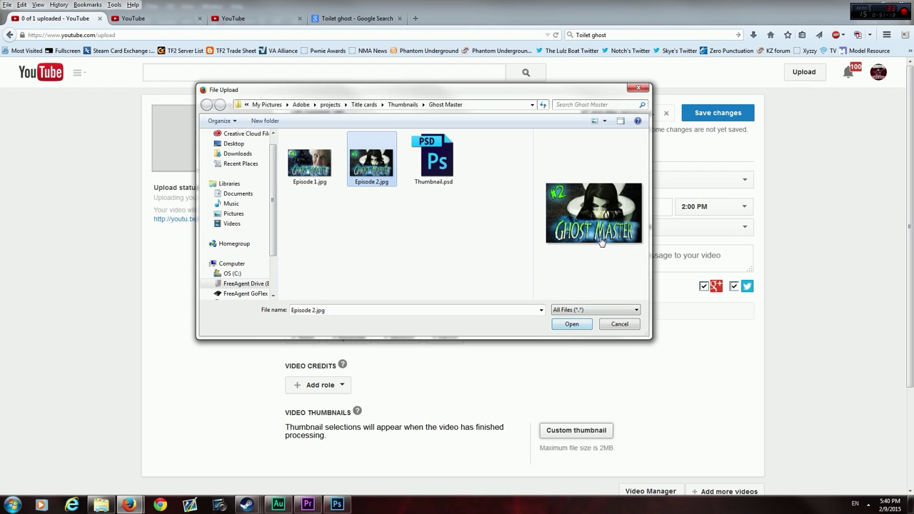
left_click(571, 325)
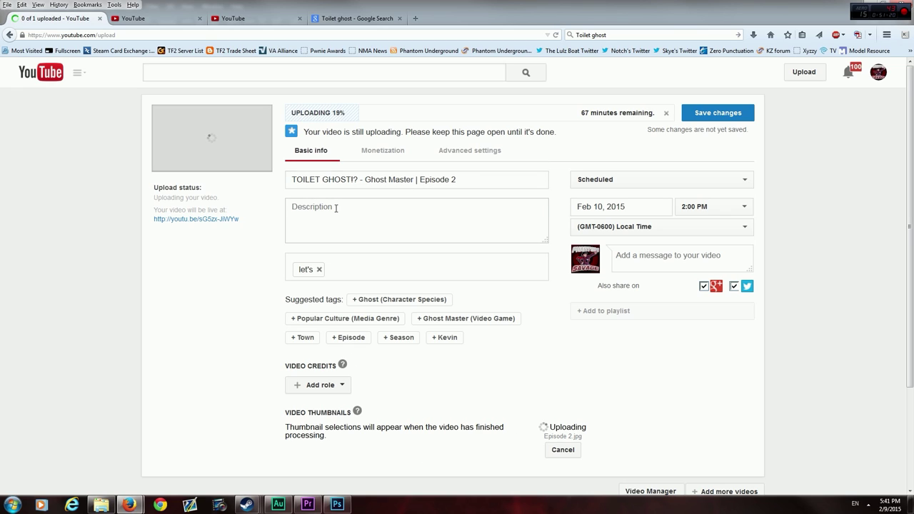
left_click(389, 221)
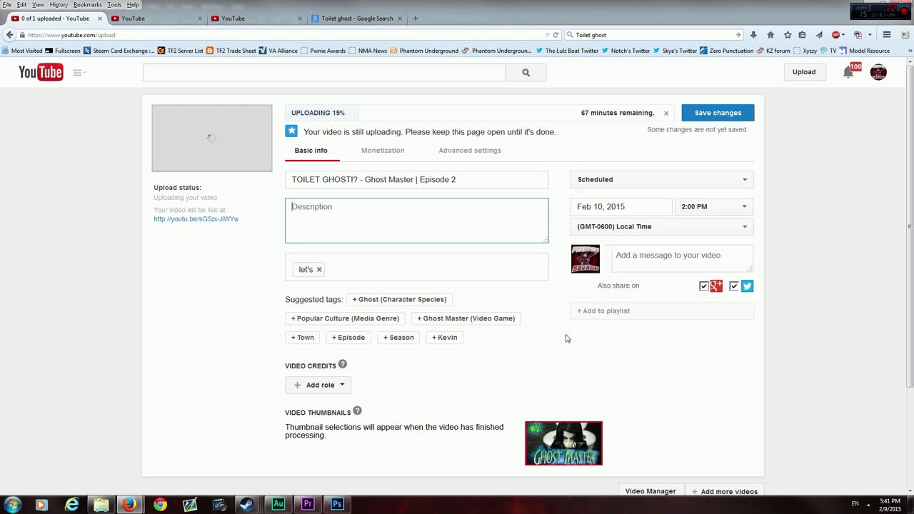
left_click(261, 23)
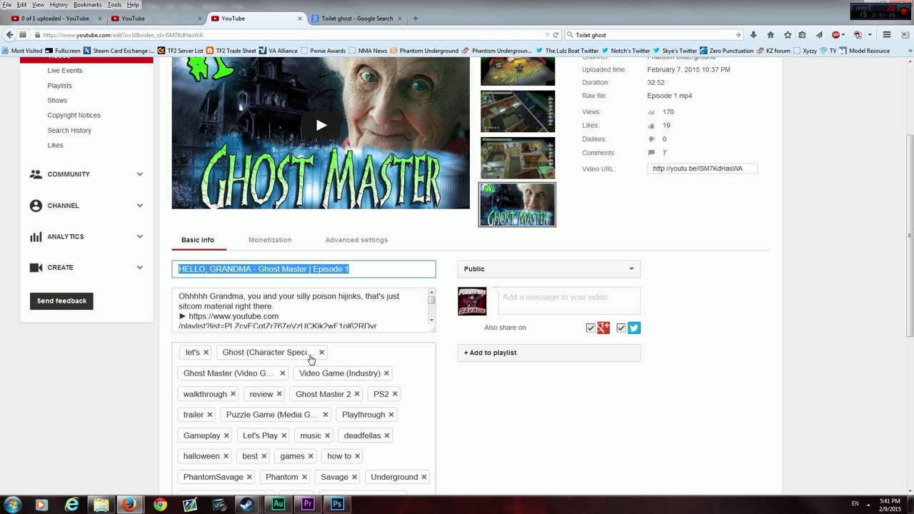
Step: Write the Episode 2 description line about facing GFPPM's legendary toilet ghost, correcting its ending
key("ctrl+Page_Up")
scroll(300, 329, "down", 2)
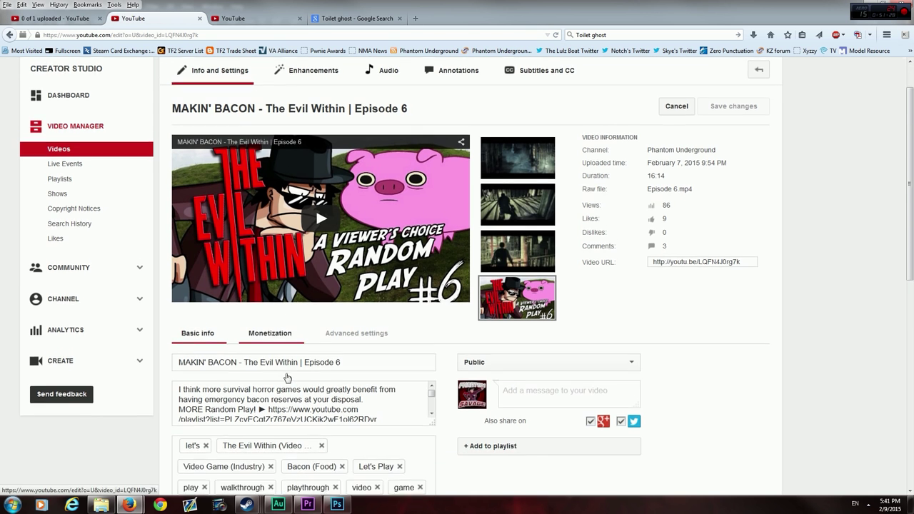
key("ctrl+Page_Up")
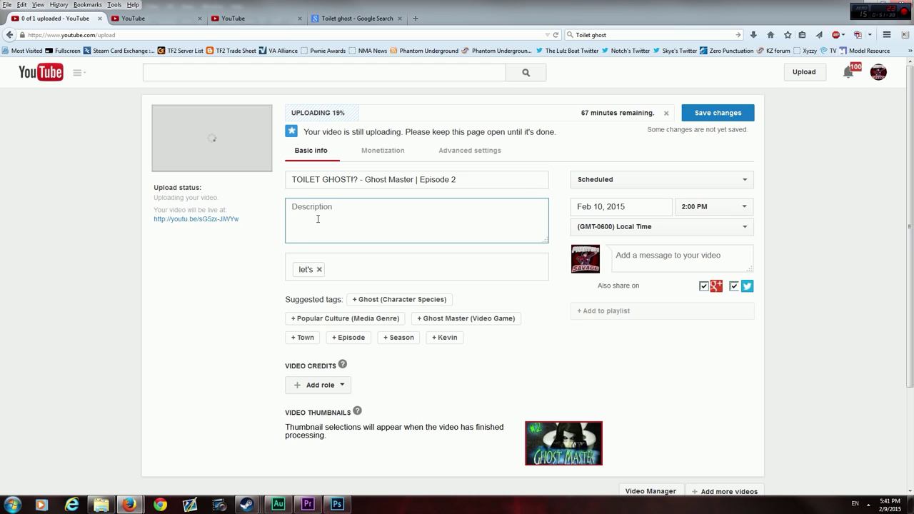
type("An")
type("years")
type("am")
type("with")
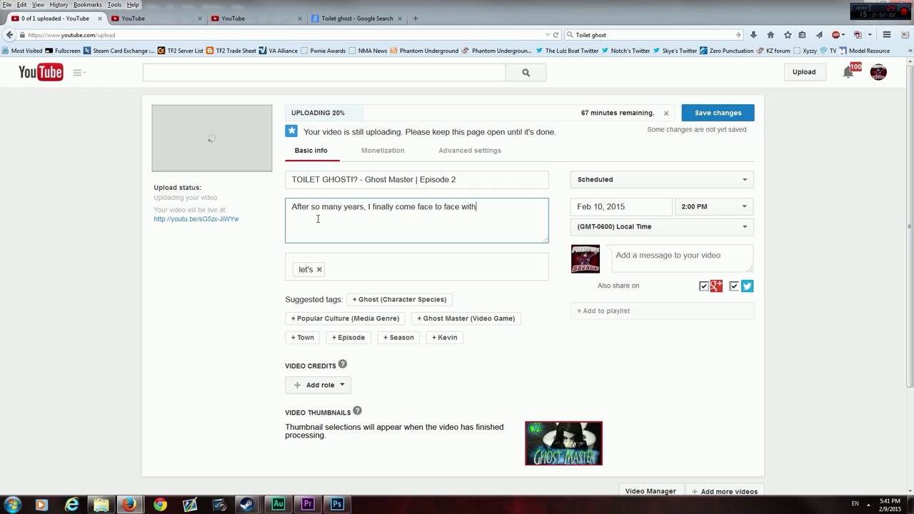
type("PPM'")
type("s legendary")
type(" ghost toilet.")
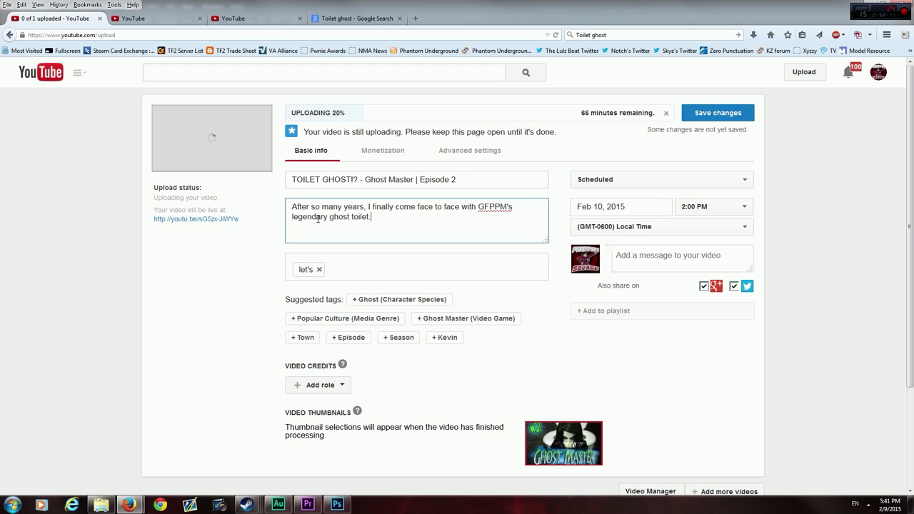
key("BackSpace")
key("BackSpace")
key("BackSpace")
type("host.")
left_click(243, 19)
left_click(161, 18)
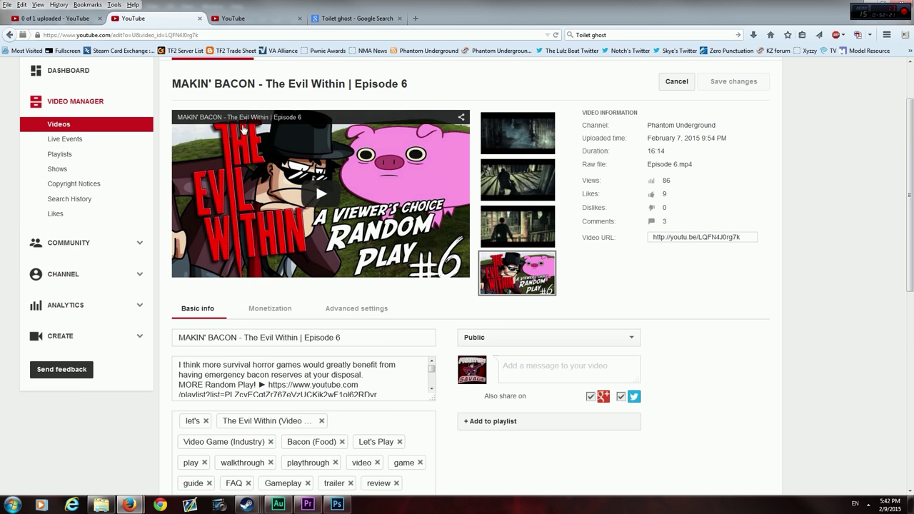
Step: Select and copy the closing channel links from the Episode 6 description
left_click_drag(174, 387, 362, 366)
left_click(361, 366)
scroll(361, 367, "up", 2)
scroll(350, 369, "down", 10)
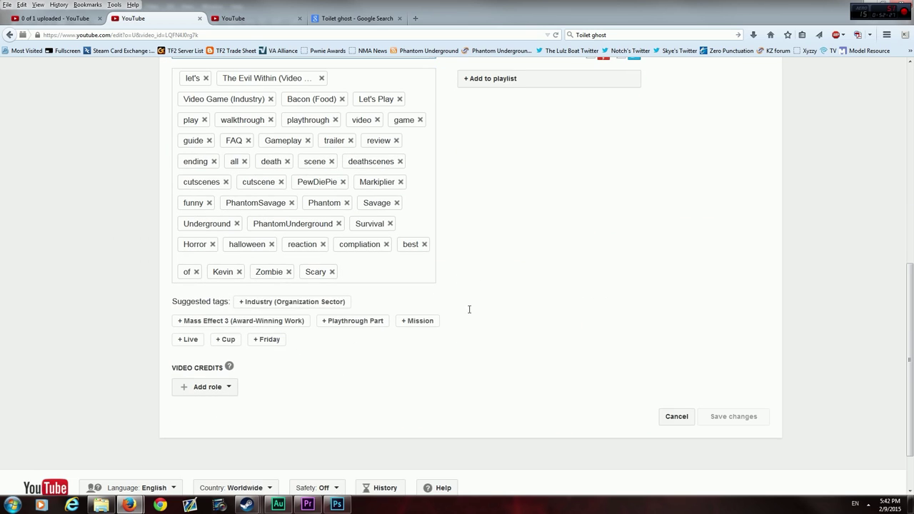
scroll(465, 230, "up", 7)
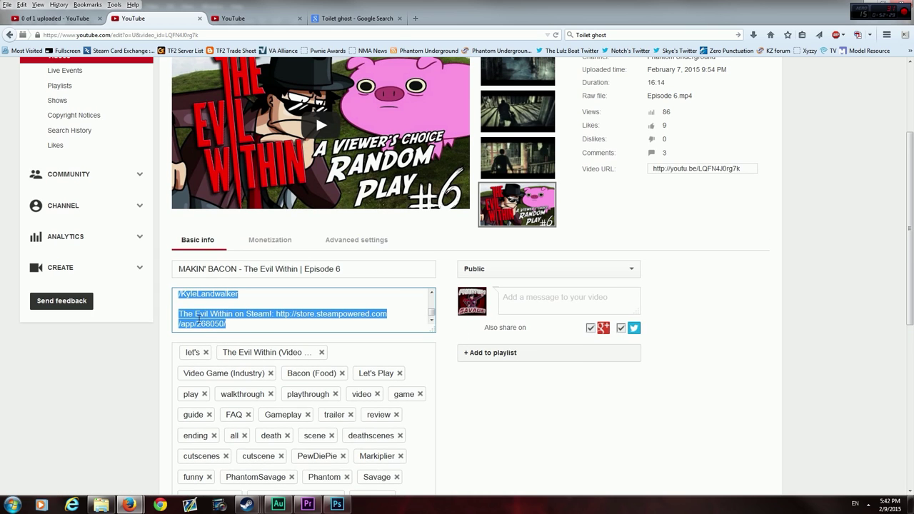
right_click(227, 315)
left_click(258, 346)
scroll(294, 326, "up", 1)
scroll(293, 327, "up", 1)
scroll(294, 327, "up", 1)
scroll(293, 327, "up", 2)
scroll(293, 326, "up", 2)
scroll(294, 327, "up", 1)
scroll(340, 298, "down", 3)
scroll(345, 315, "down", 2)
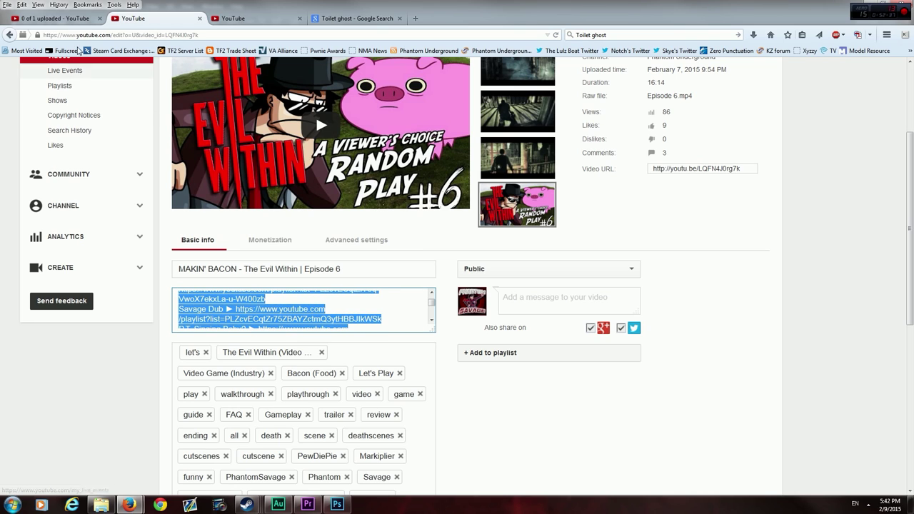
Step: Paste the copied links into the Episode 2 description, then bring Steam forward
left_click(75, 20)
right_click(308, 232)
left_click(336, 273)
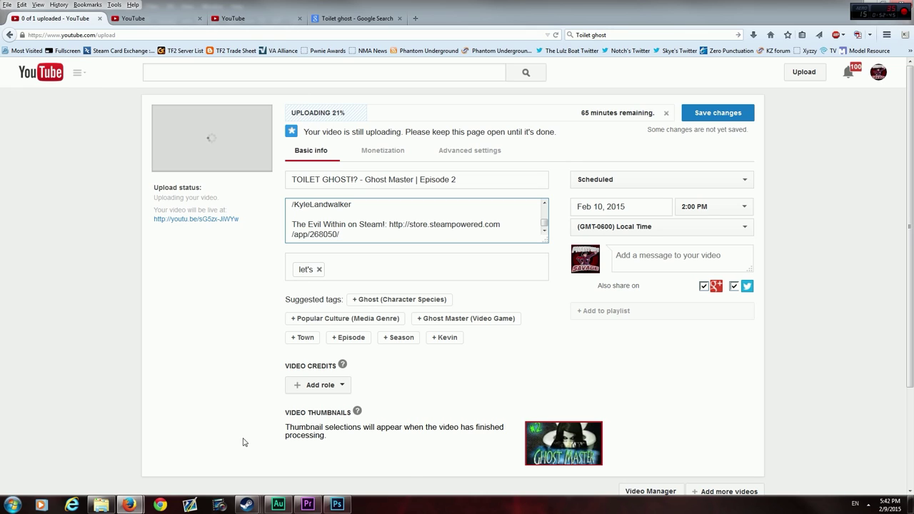
mouse_move(258, 507)
left_click(255, 464)
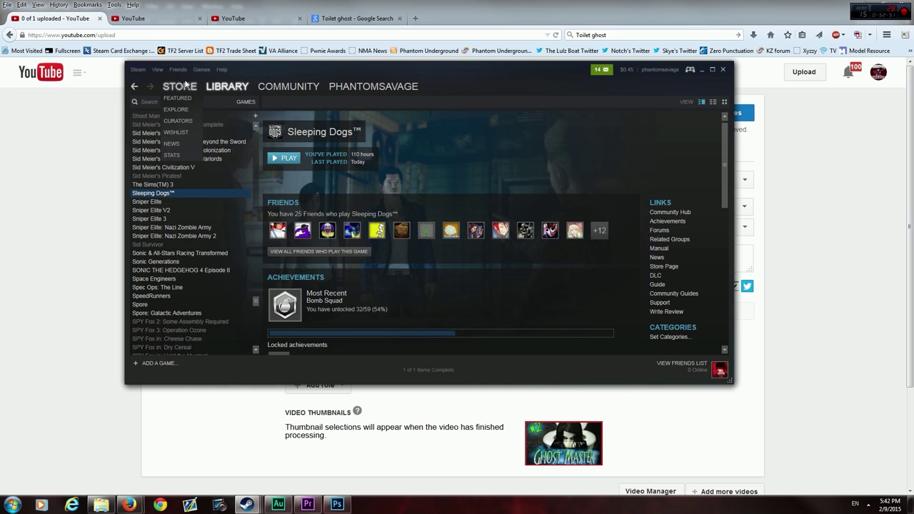
Step: Switch the Steam client from the game library to the Store
left_click(184, 86)
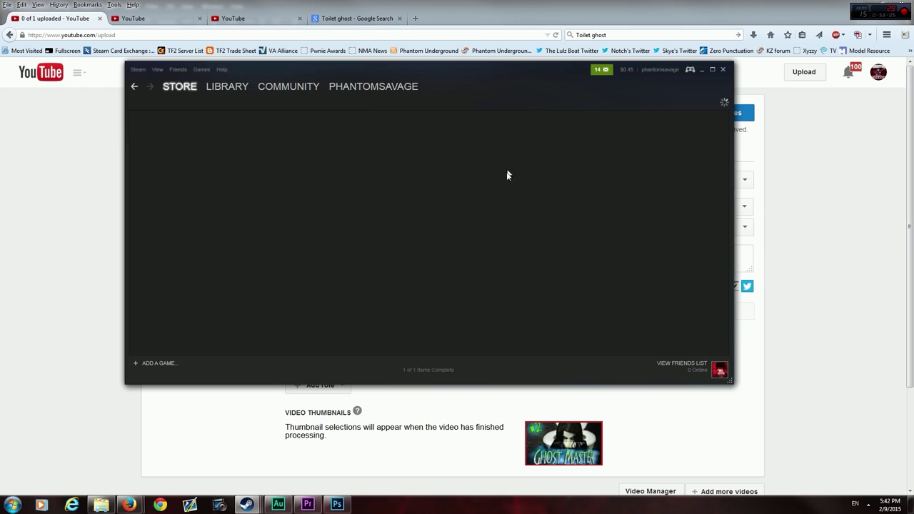
Step: Shift the Steam window aside to view the YouTube upload page, then go to the Steam Library
left_click_drag(476, 74, 725, 116)
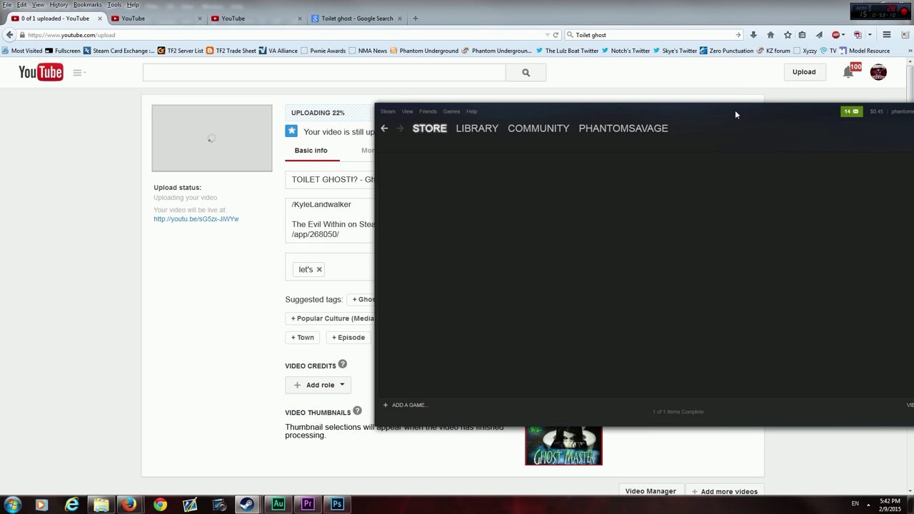
left_click_drag(734, 110, 512, 90)
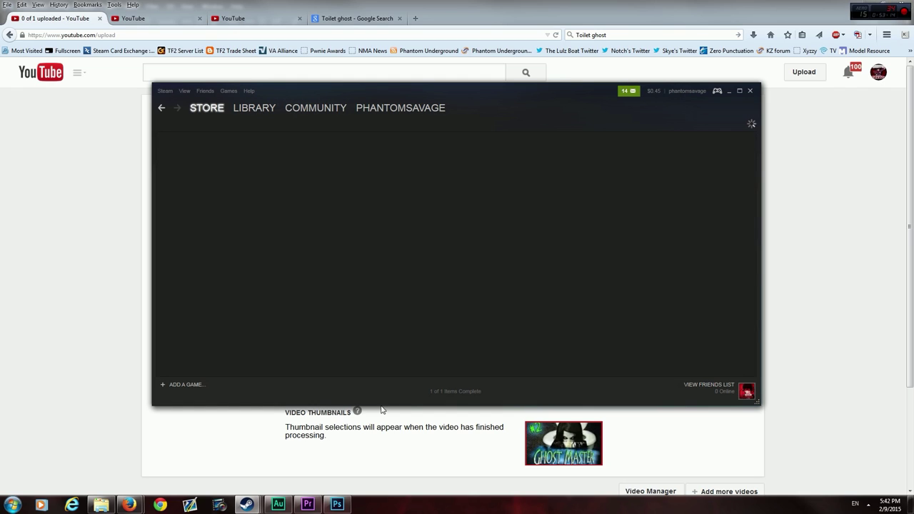
mouse_move(257, 108)
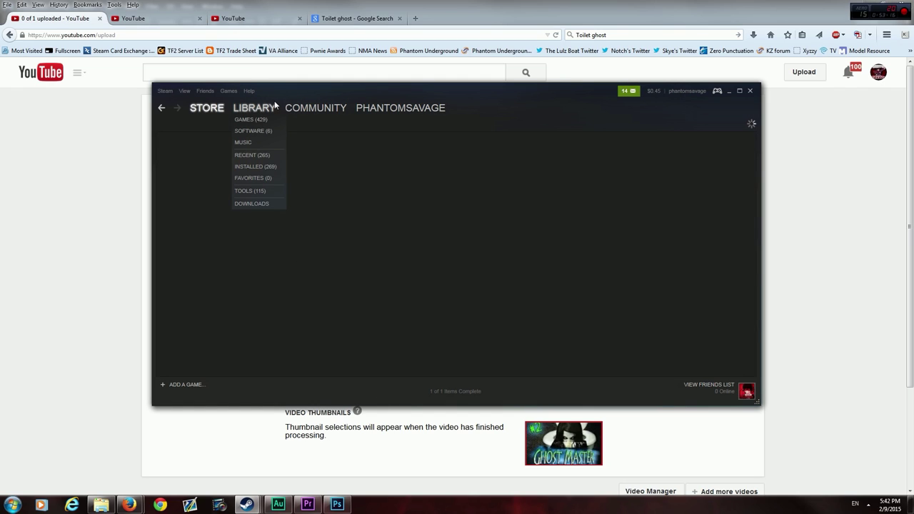
left_click(274, 118)
Step: Filter the library by 'Ghost' and open Ghost Master's store page
left_click(184, 120)
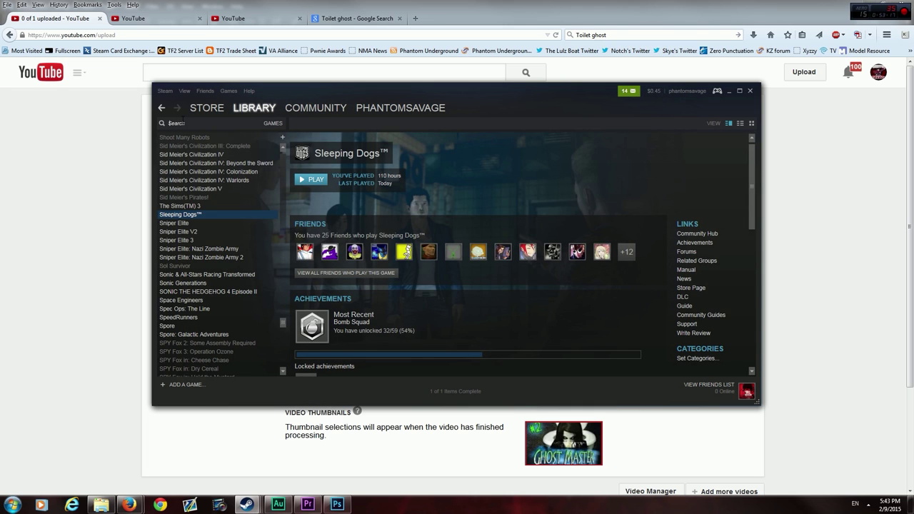
type("Gho")
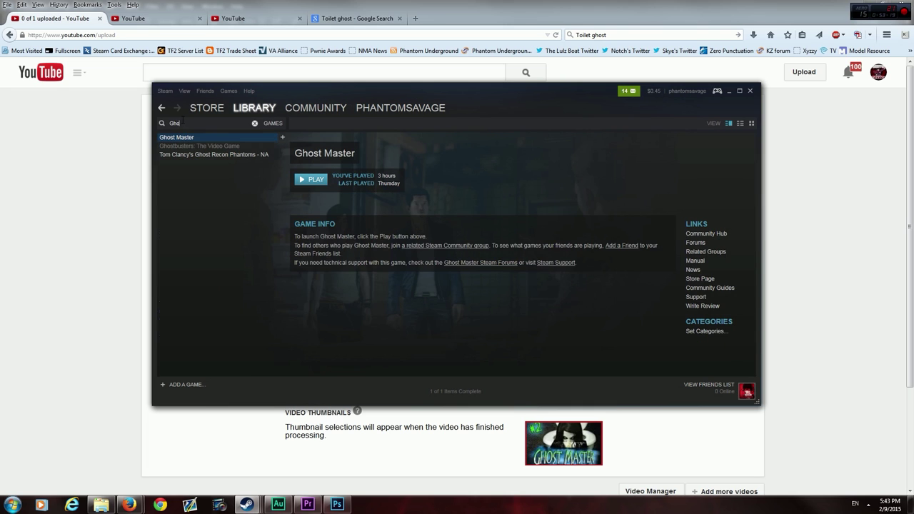
type("st")
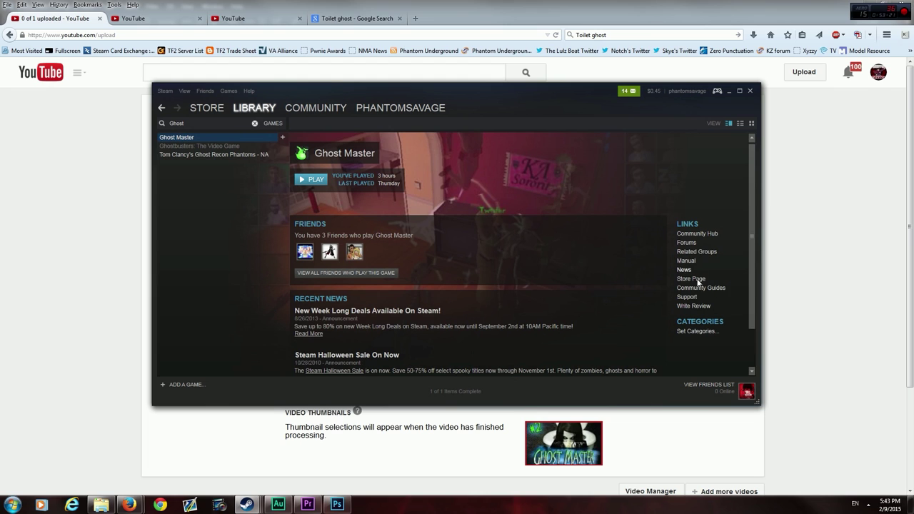
left_click(698, 278)
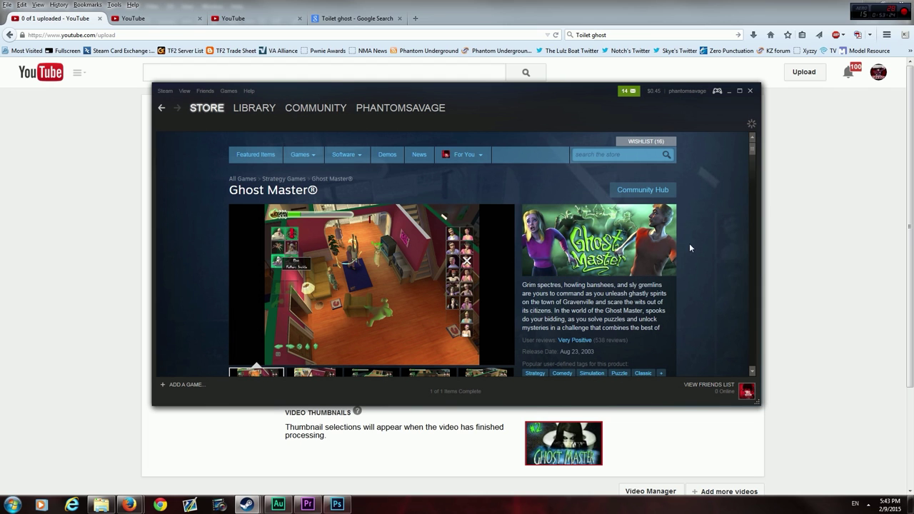
right_click(698, 241)
Step: Copy the Ghost Master store URL and paste it over the description's old Steam link
left_click(723, 288)
left_click(845, 283)
left_click_drag(414, 235, 390, 221)
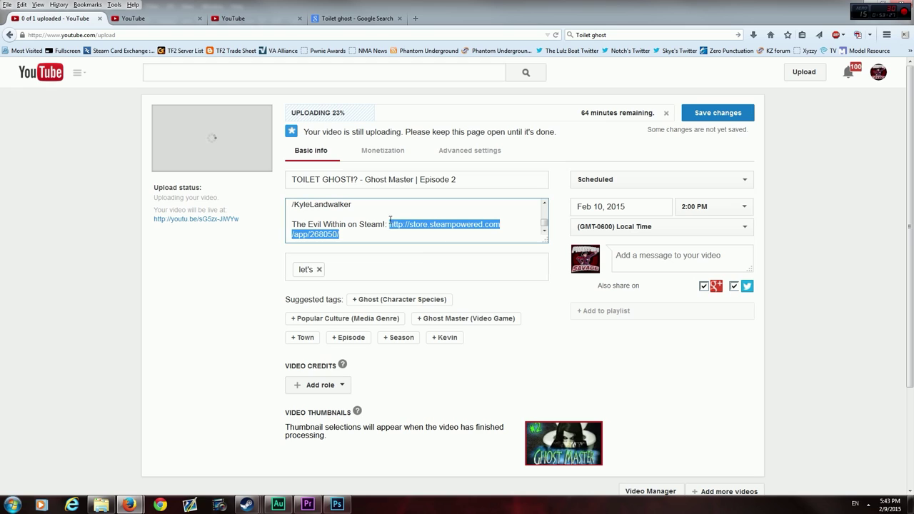
key("BackSpace")
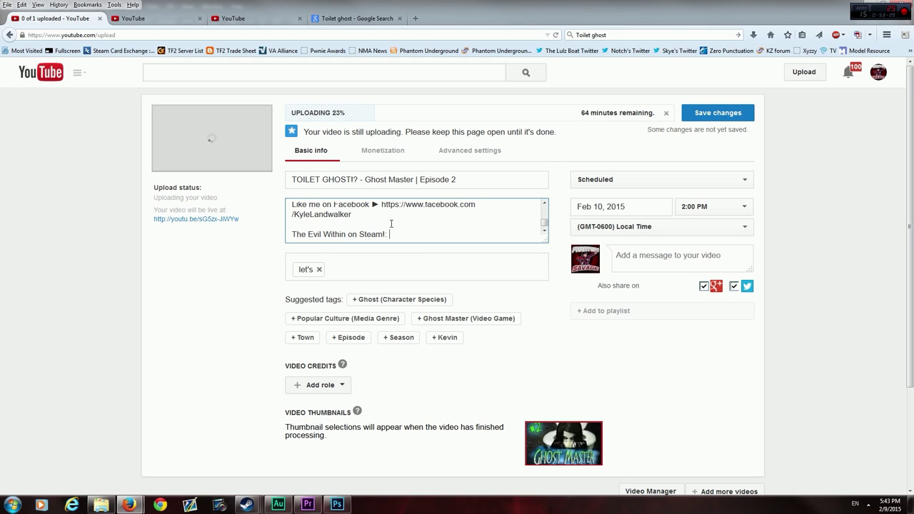
right_click(394, 236)
left_click(417, 276)
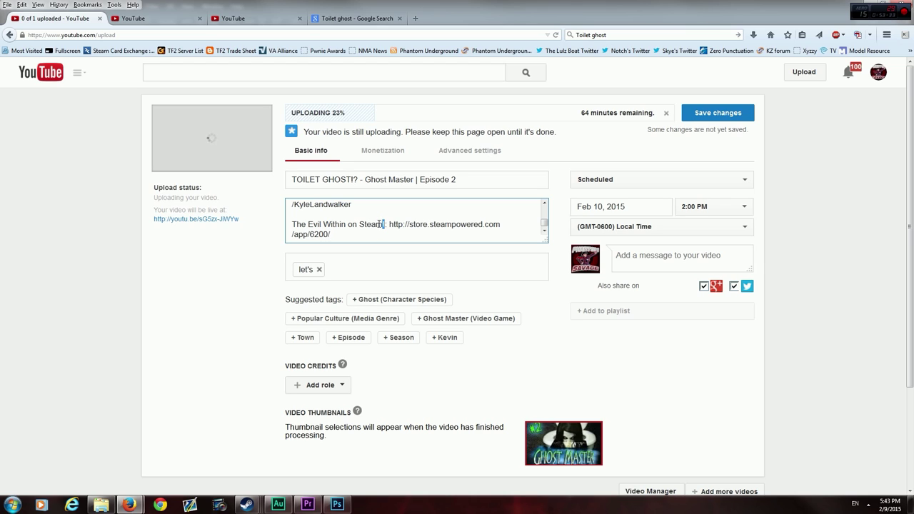
Step: Replace 'The Evil Within' with 'Ghost Master' in the description's Steam line
left_click_drag(346, 225, 292, 224)
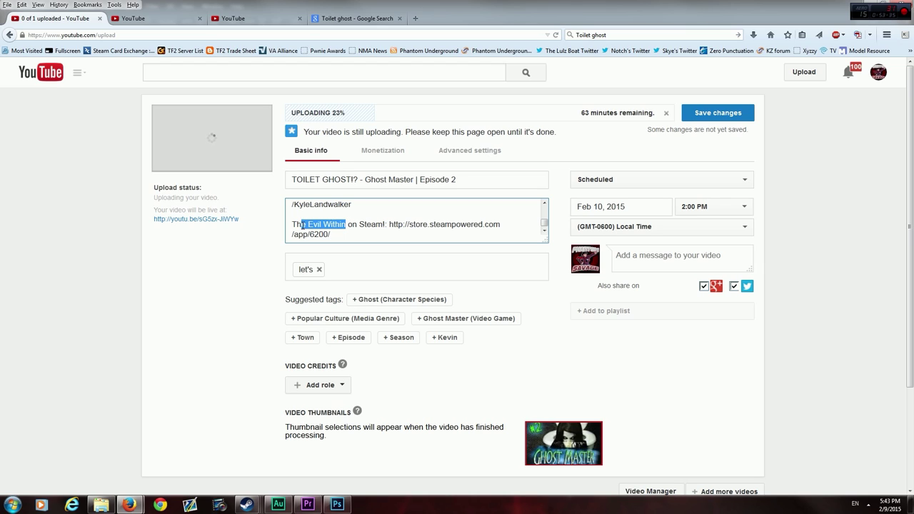
type("Ghost Master")
scroll(371, 200, "down", 2)
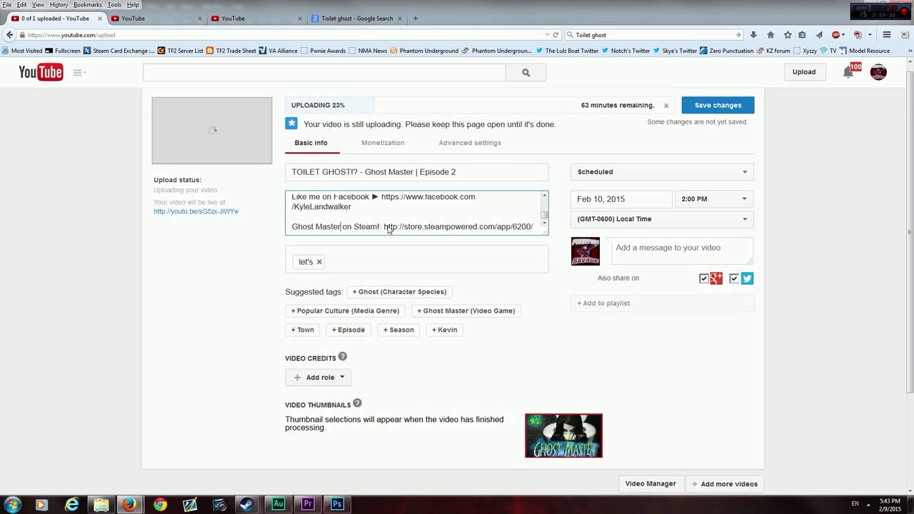
scroll(564, 321, "up", 2)
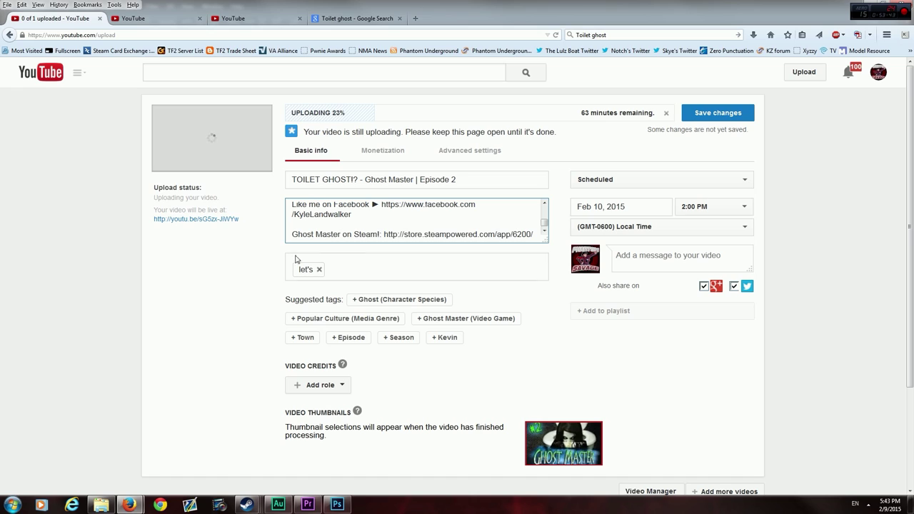
left_click(214, 324)
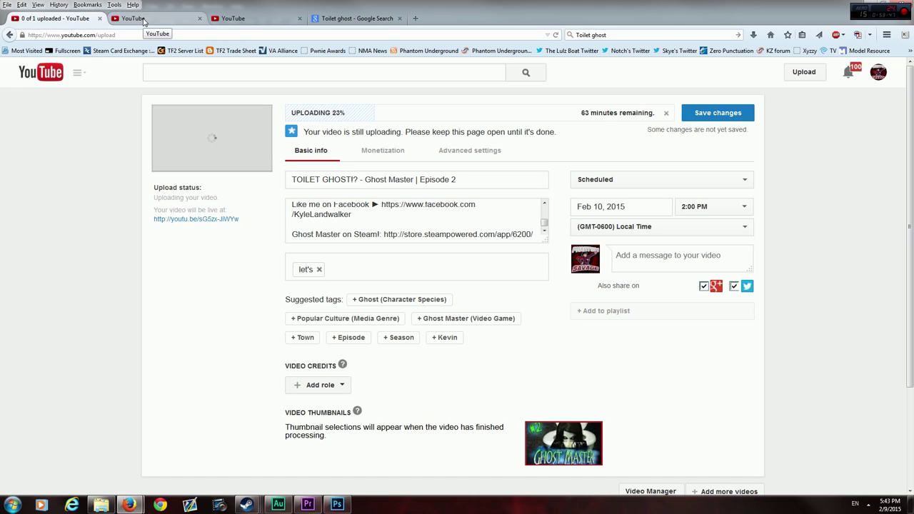
Step: Search YouTube for 'Ghost Master' for ideas, then add the tags play and let's play
left_click(200, 75)
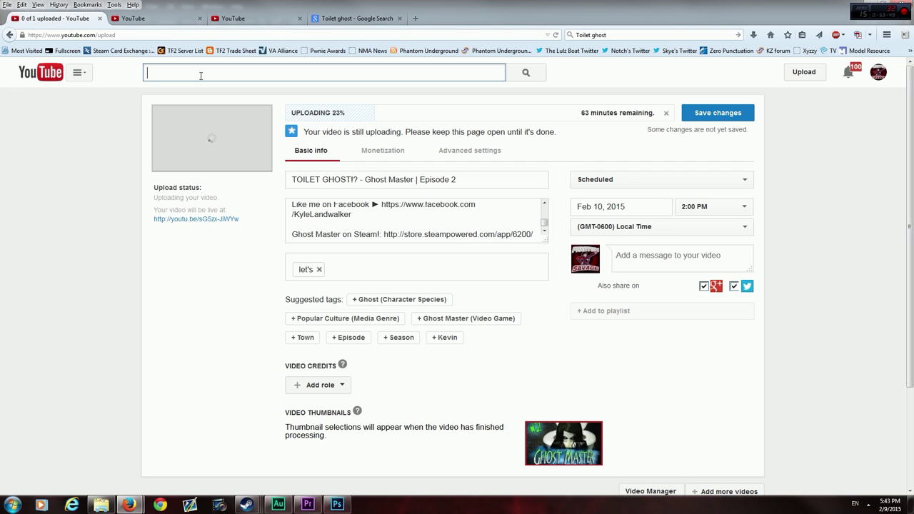
type("Ghost Master")
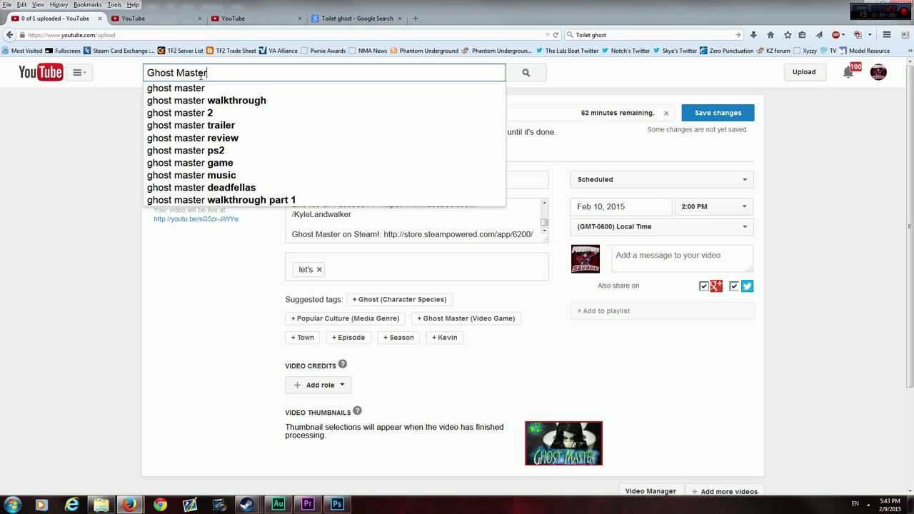
left_click(377, 270)
type("play")
key("Return")
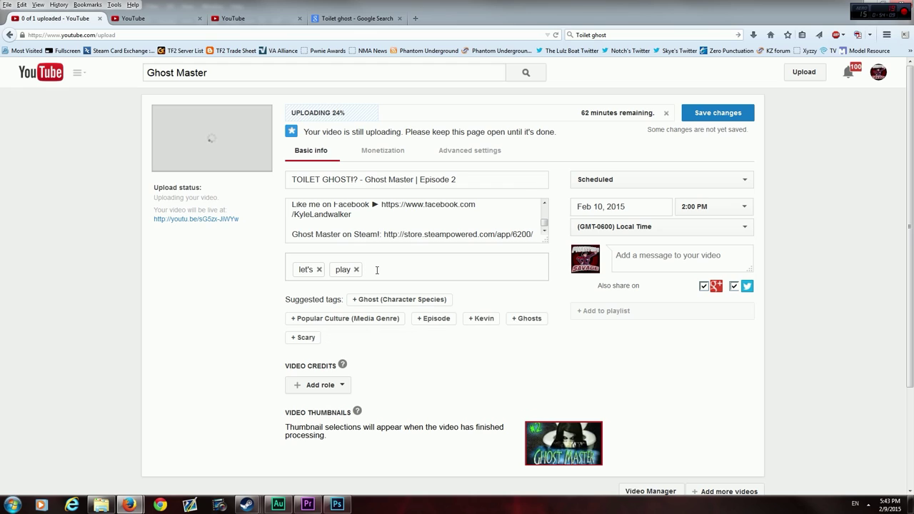
type("let's play")
key("Return")
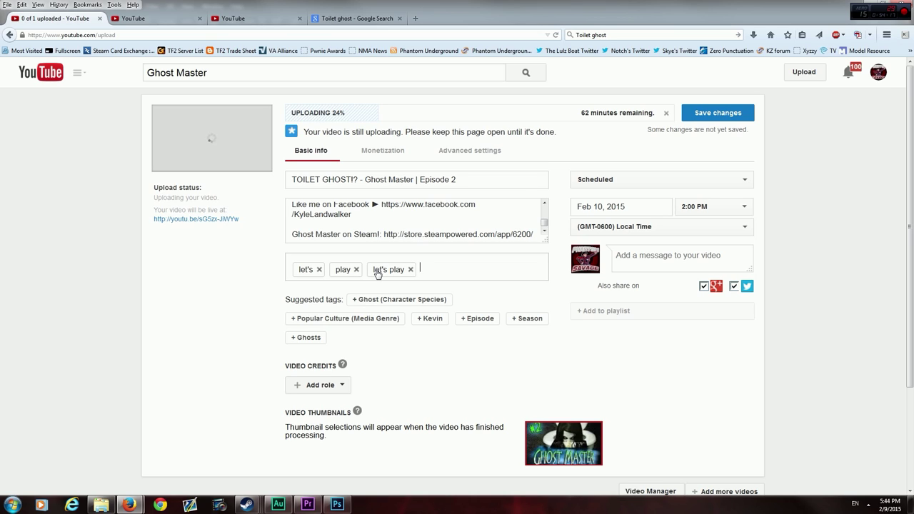
Step: Add the tags random, Ghost (Character Species) and Ghost Master
type("random")
key("BackSpace")
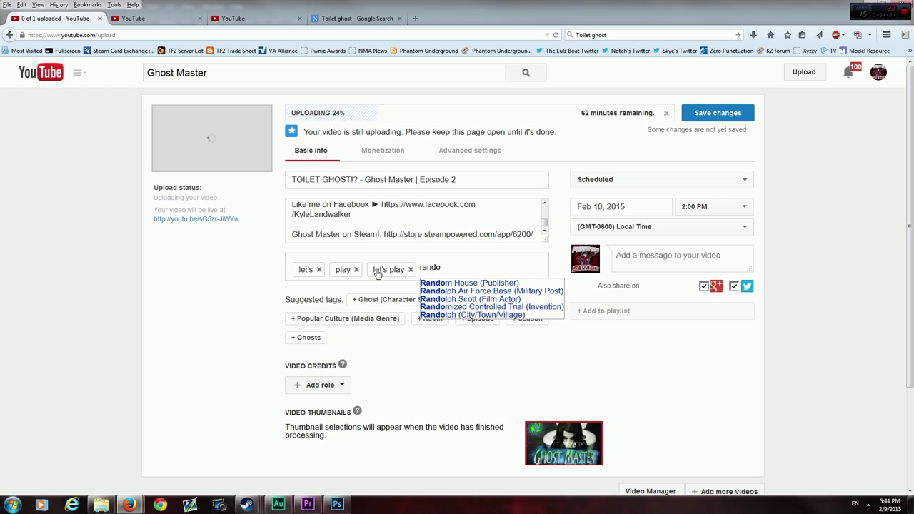
type("m")
key("Return")
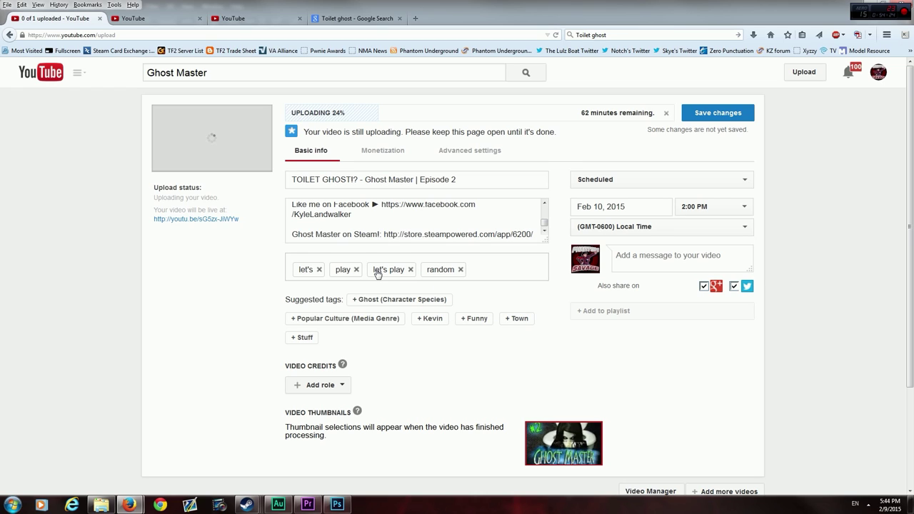
left_click(399, 299)
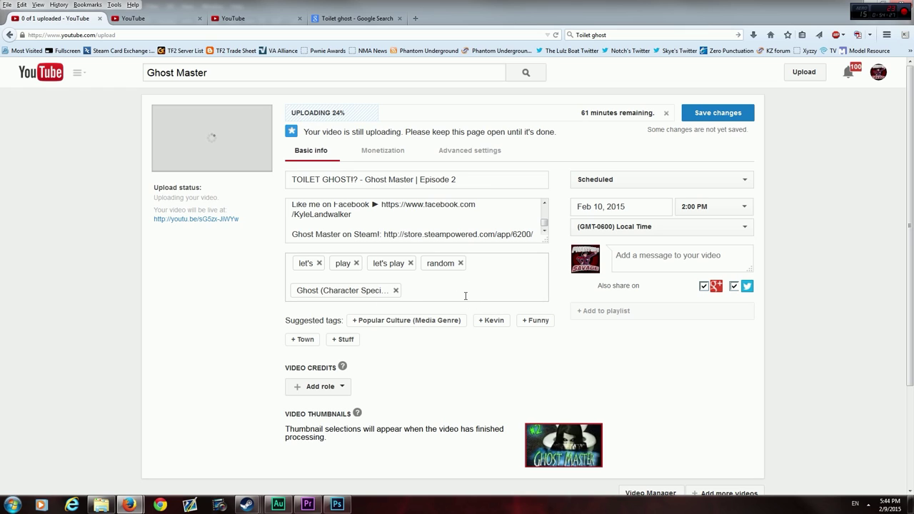
type("Ghost ")
type("Master")
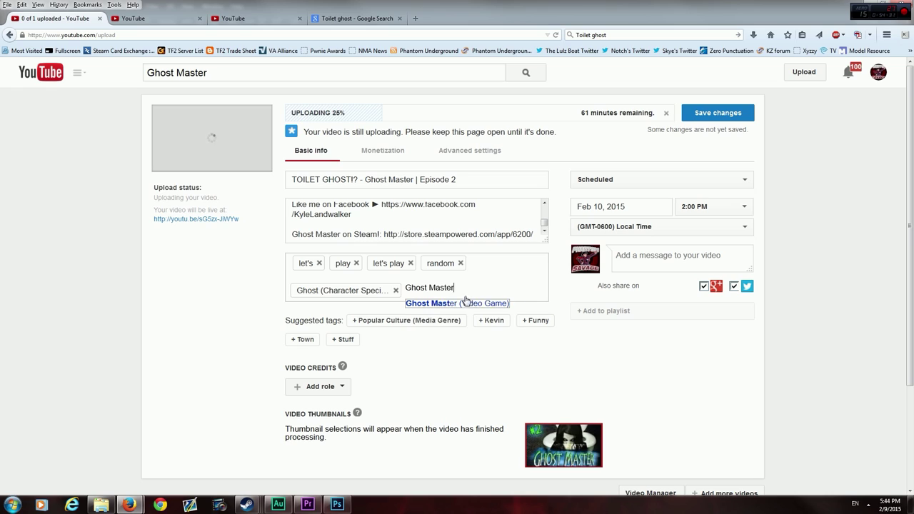
left_click(465, 301)
Step: Add the tags Ghost Master (Video Game), Ghost Master 2 and two
type("Ghost Mastt")
key("BackSpace")
type("er")
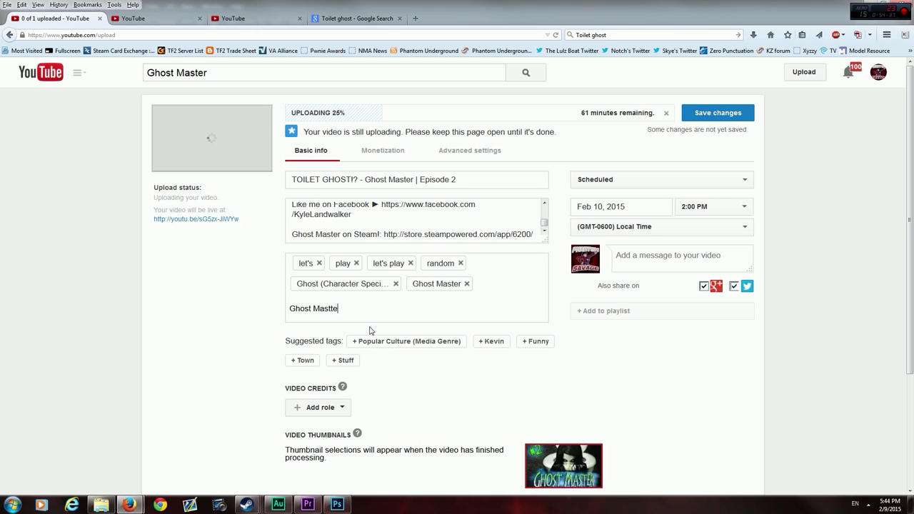
key("BackSpace")
key("BackSpace")
left_click(547, 304)
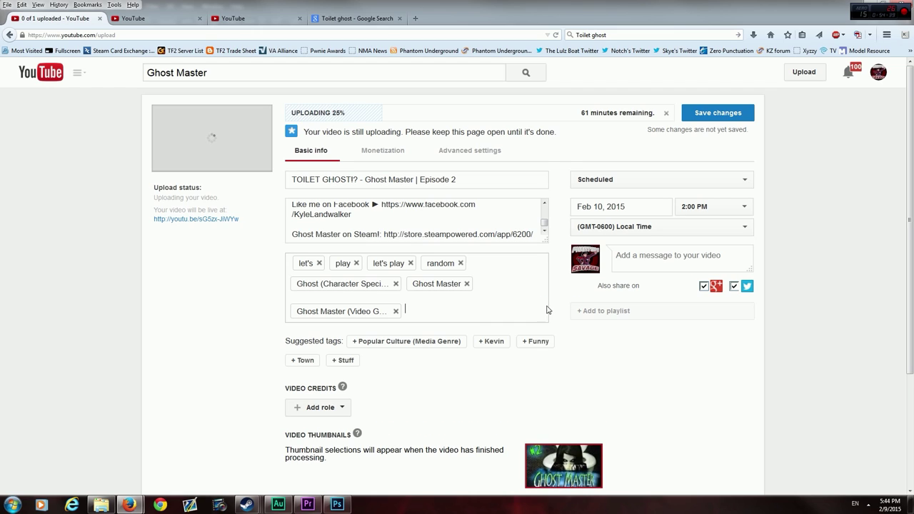
type("Ghost Master 2")
key("Return")
type("t")
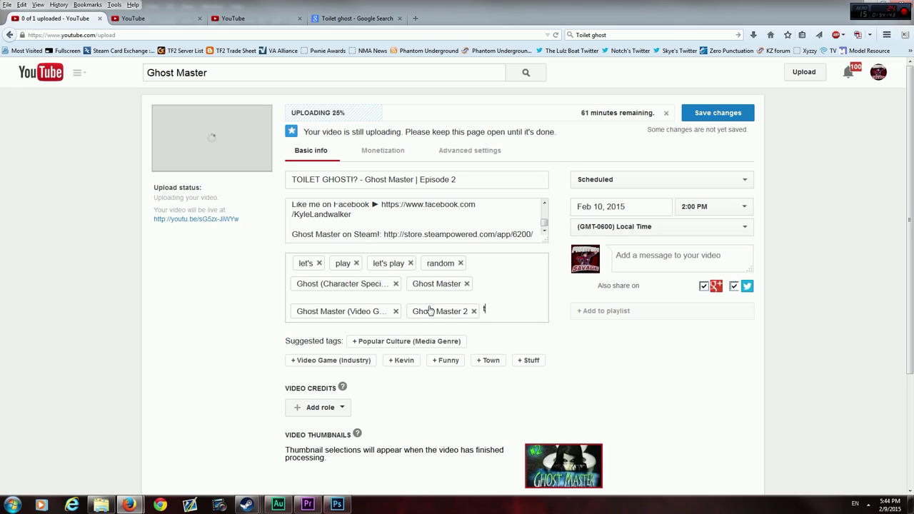
type("wo")
key("Return")
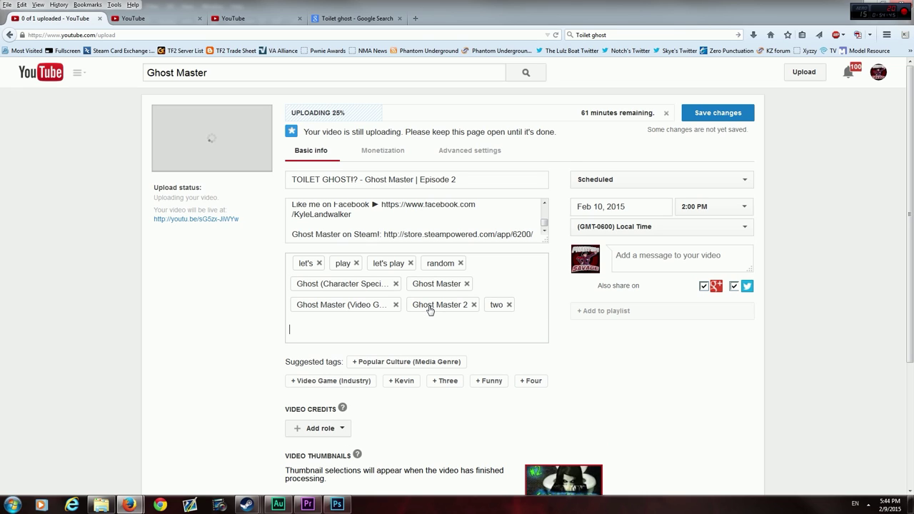
Step: Add the tags trailer, teaser, sneak, peek, E3 and the suggested Let's Play (album)
type("trailer")
key("Return")
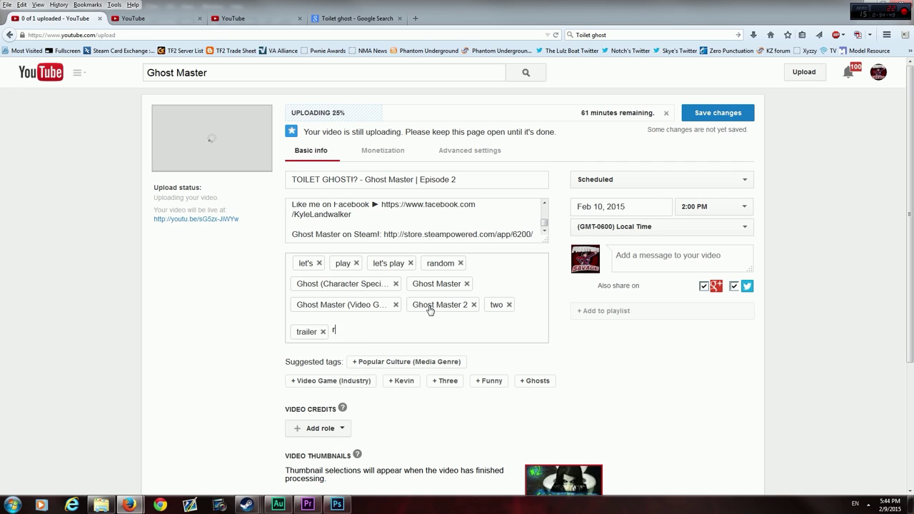
type("teaser")
key("Return")
type("sneak")
key("Return")
type("peek")
key("Return")
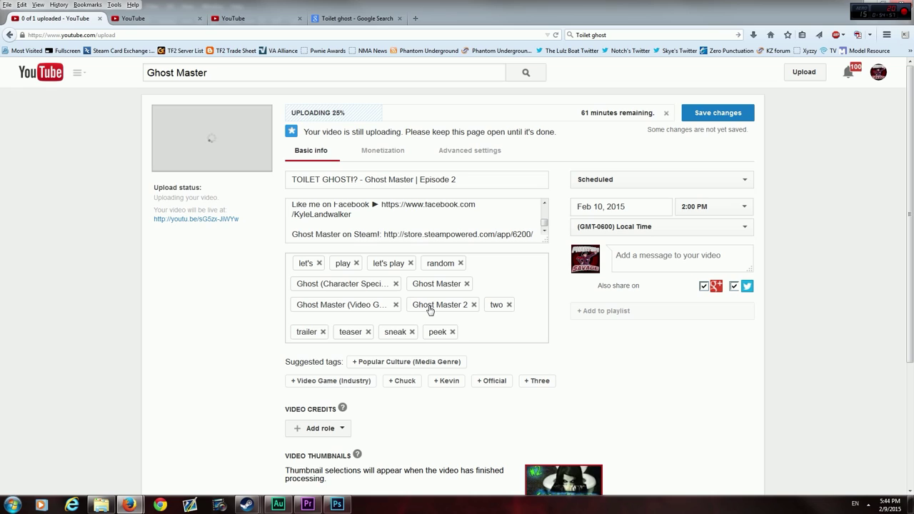
type("E3")
key("Return")
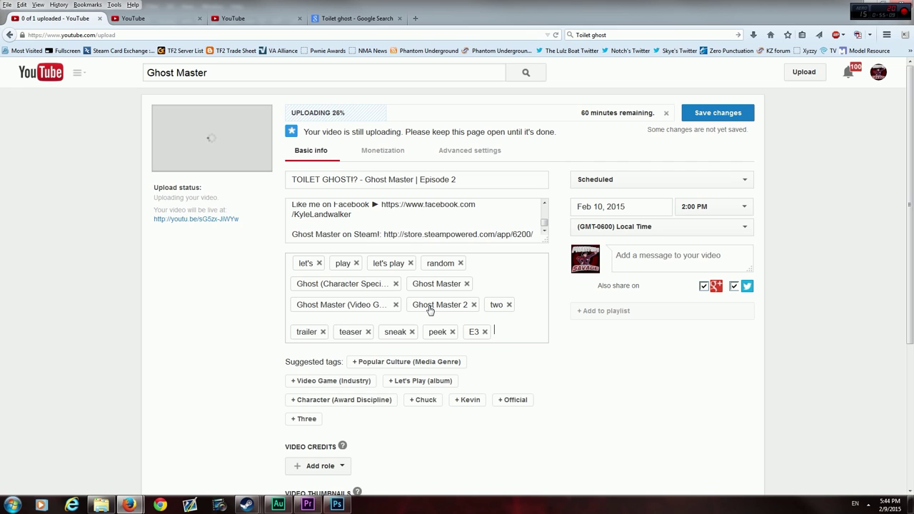
left_click(408, 378)
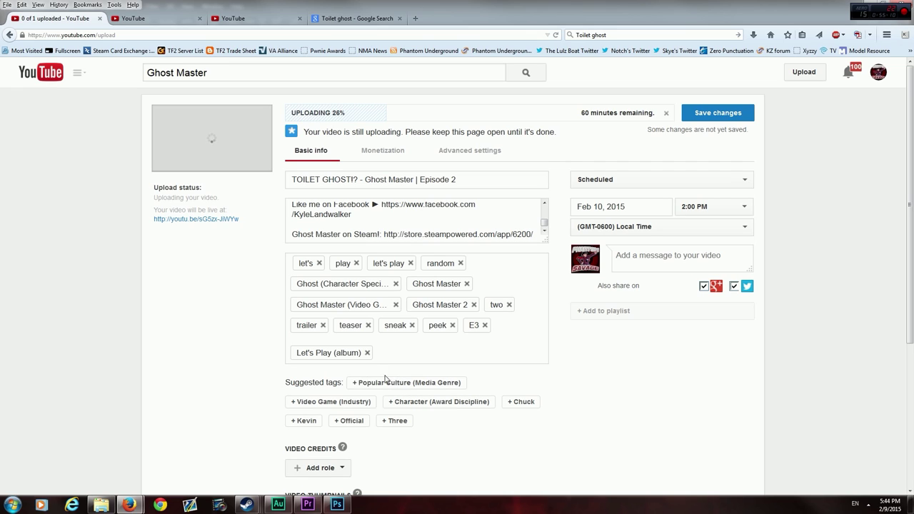
Step: Add the tags Video Game (Industry), walkthrough, playthrough and deadfellas
left_click(344, 401)
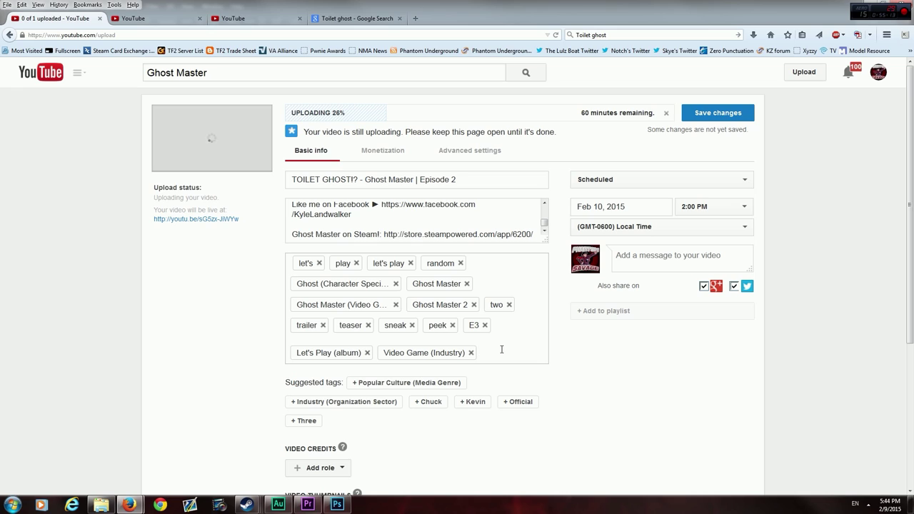
type("walkthrough")
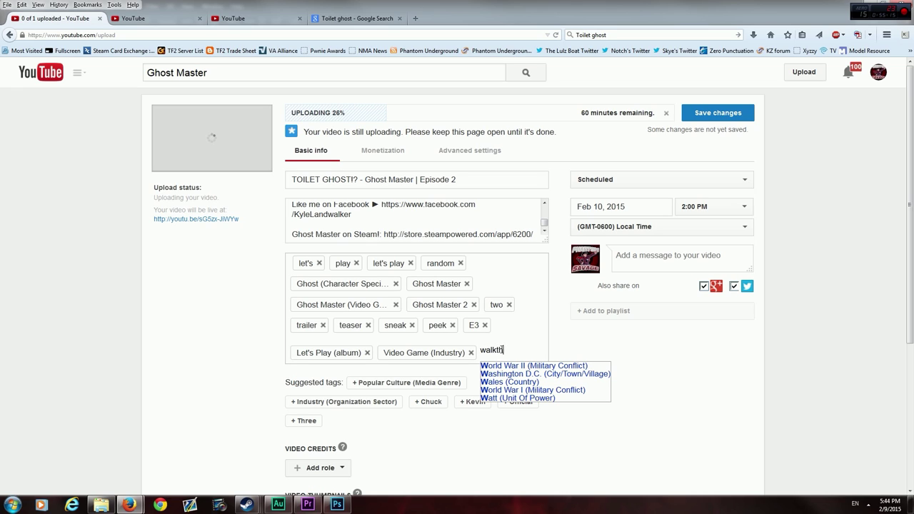
key("Return")
type("playthrough")
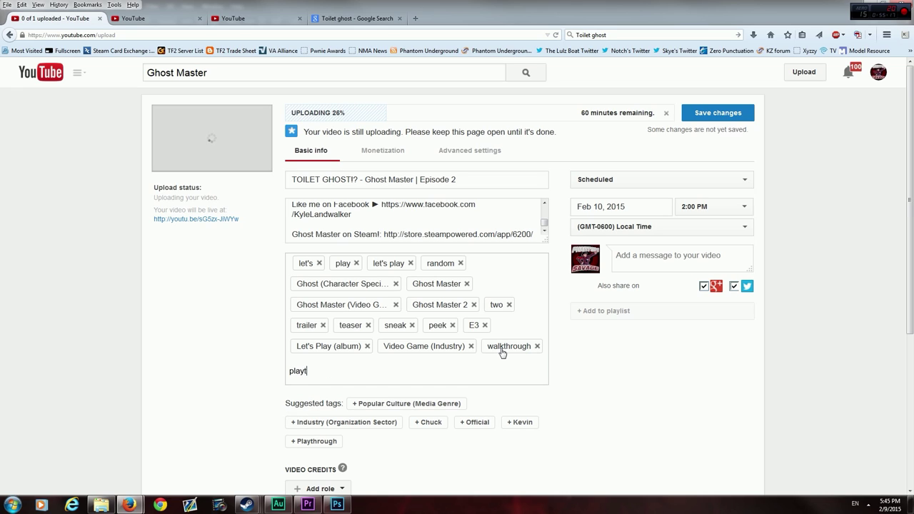
key("Return")
type("deadfellas")
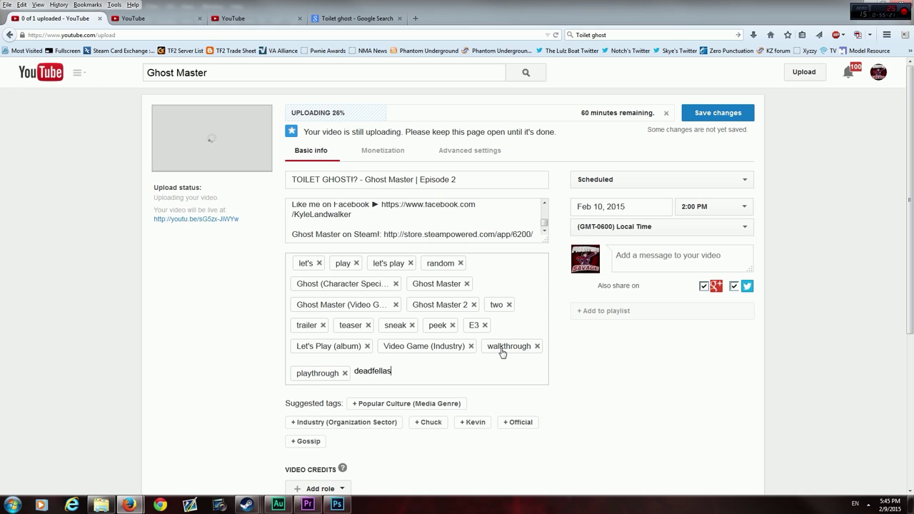
key("Return")
Step: Check Ghost Master search suggestions, then add the music and OST tags
left_click(260, 75)
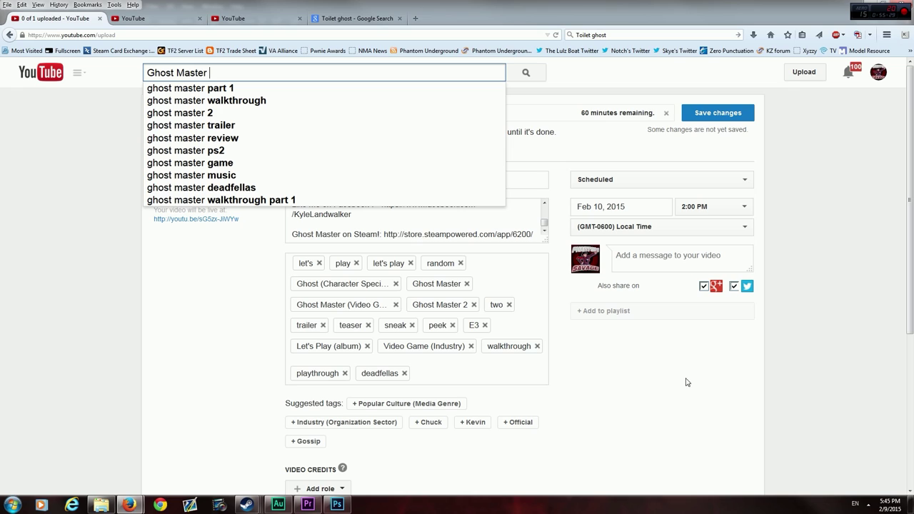
left_click(445, 377)
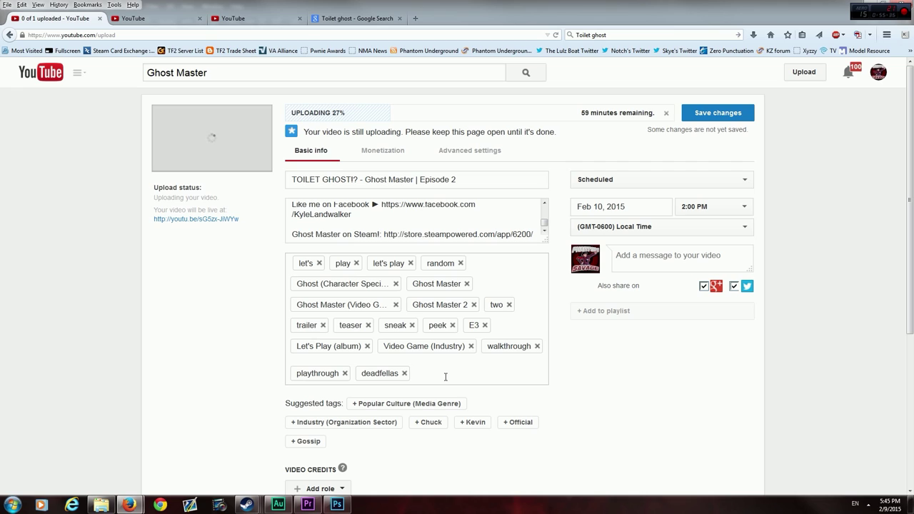
type("music")
key("Return")
type("OST")
key("Return")
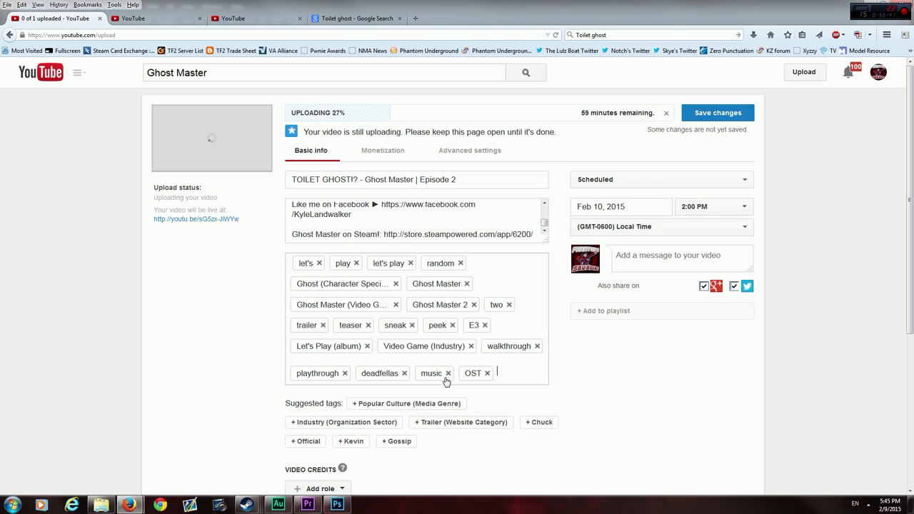
scroll(466, 365, "down", 3)
scroll(467, 367, "up", 3)
Step: Recheck search suggestions and add the review and PS2 tags
left_click(224, 74)
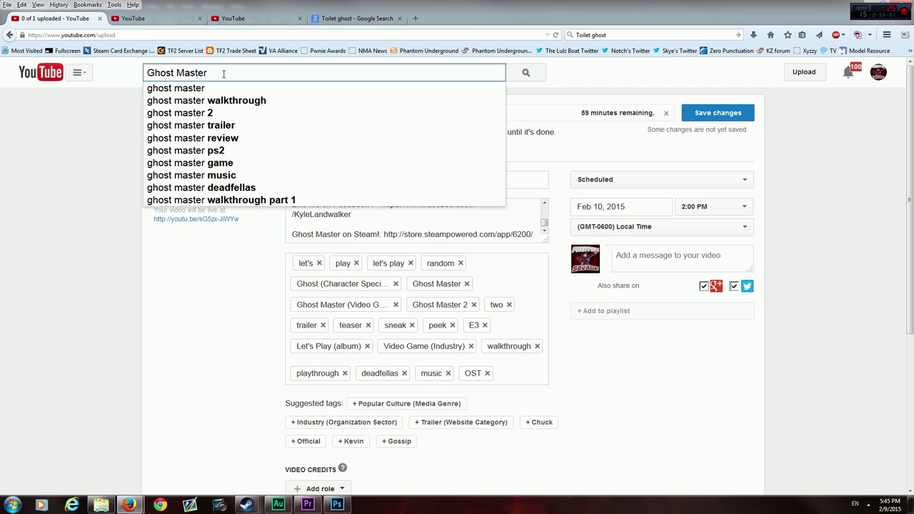
left_click(514, 368)
type("rev")
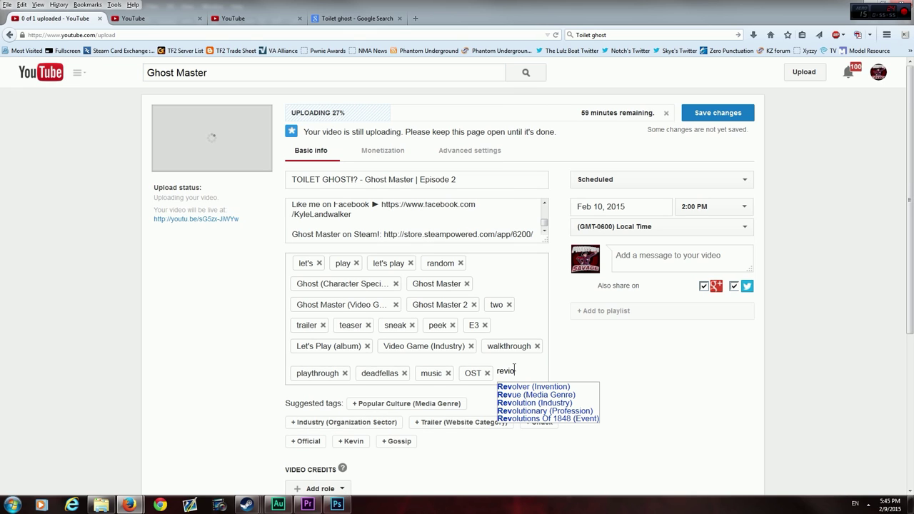
type("iew")
key("Return")
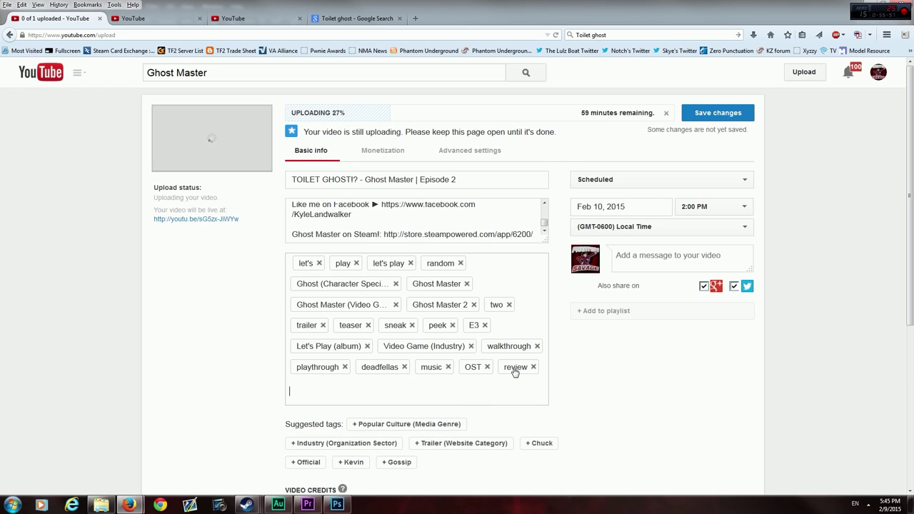
type("PS2")
key("Return")
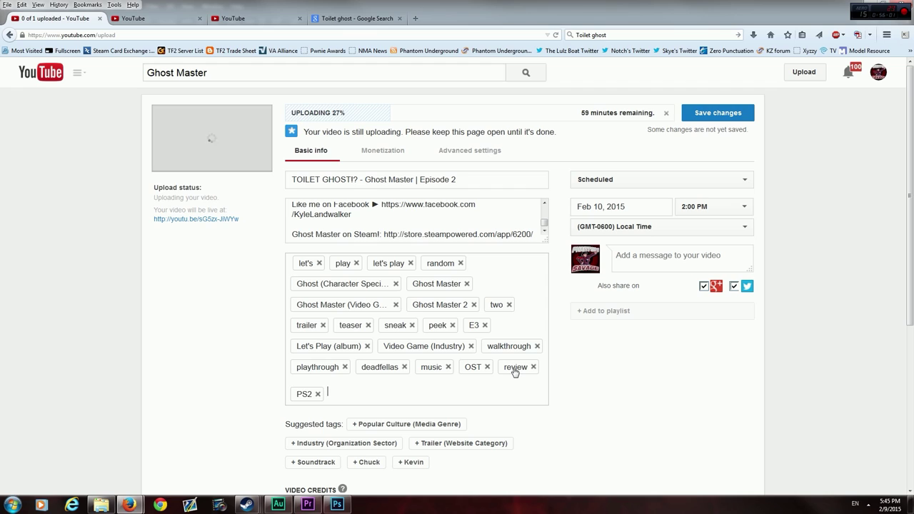
Step: Enter the guide, FAQ and channel-name tags, then save the video details
type("a")
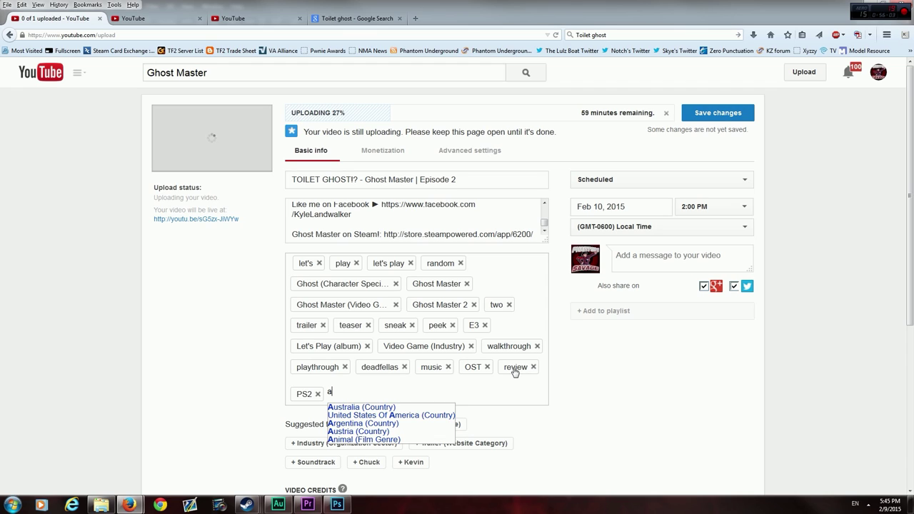
type(",ghost")
type(",")
type(" to")
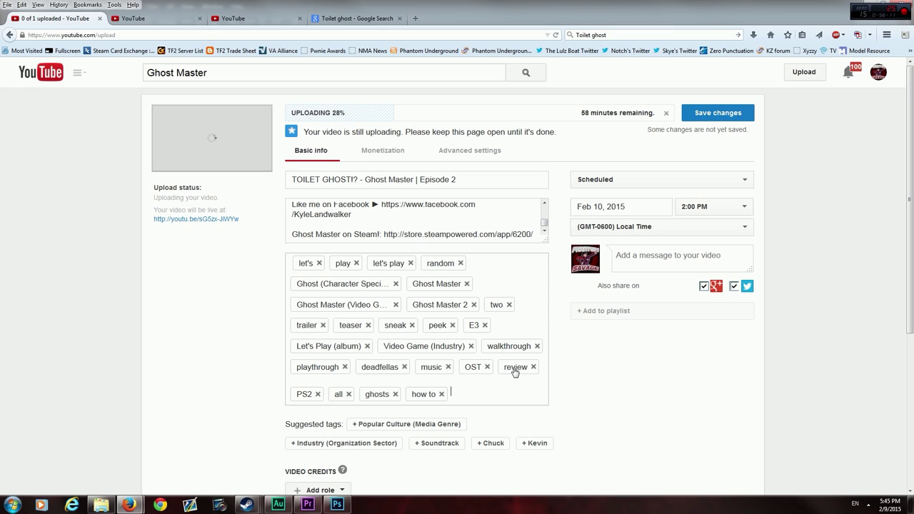
type(",rfect,")
type("nding,")
type("ernate,")
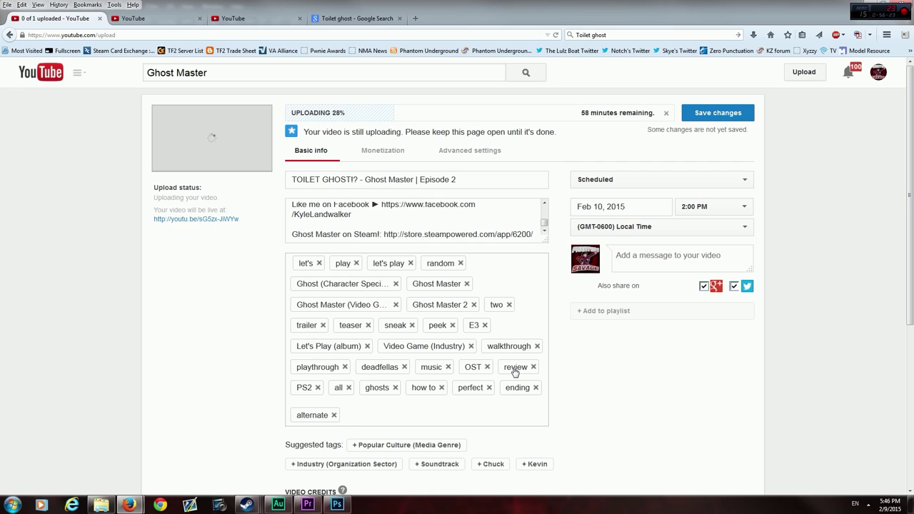
type("de,Q,")
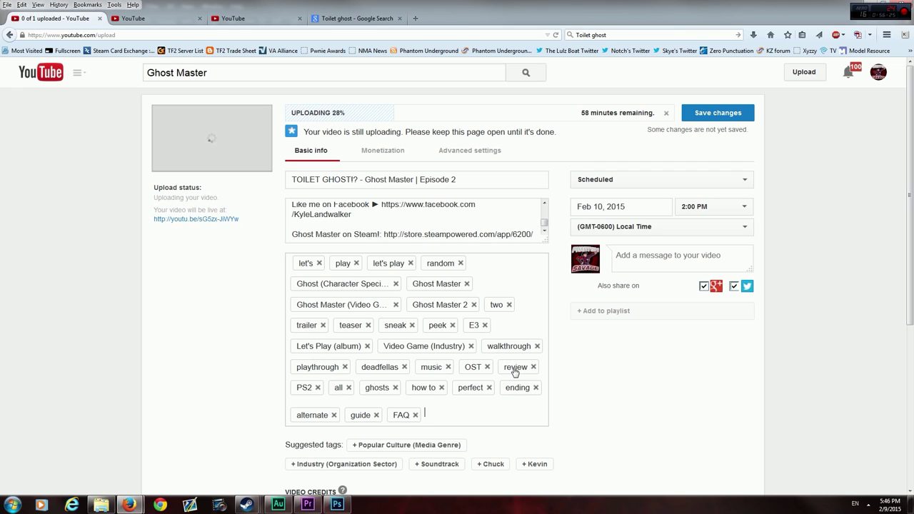
type("PhantomSavage, Phantom,Savage,Unde")
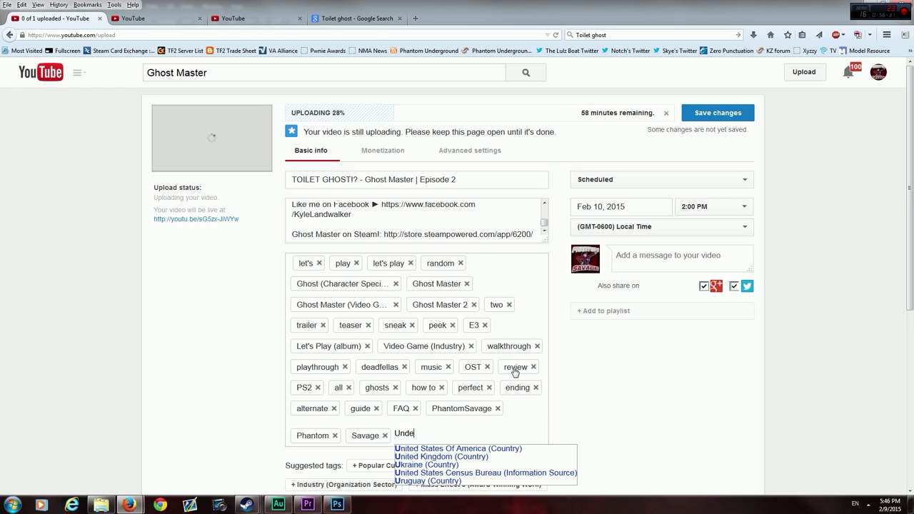
type("ound,Phant")
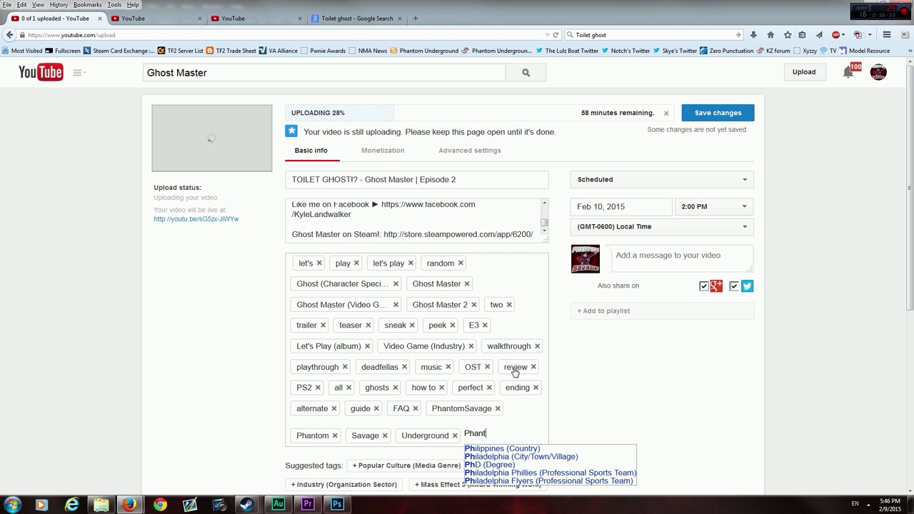
type("Underground,")
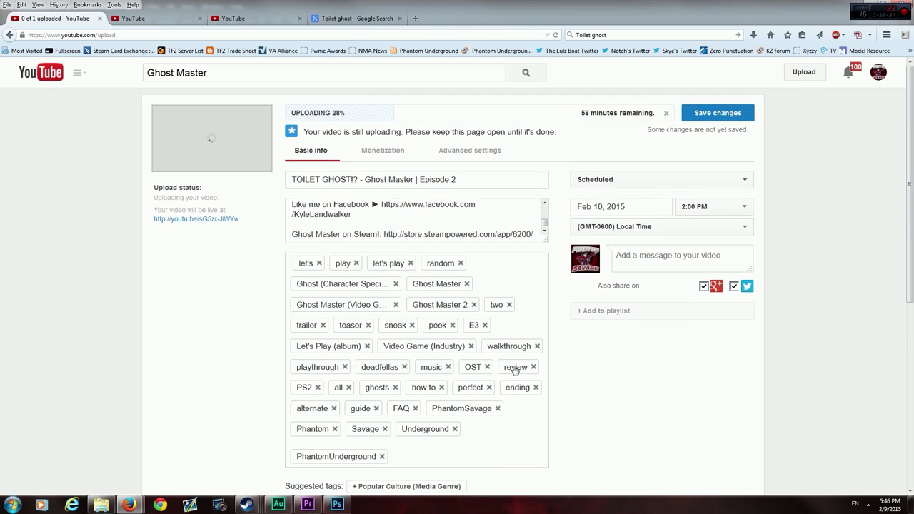
scroll(514, 368, "down", 2)
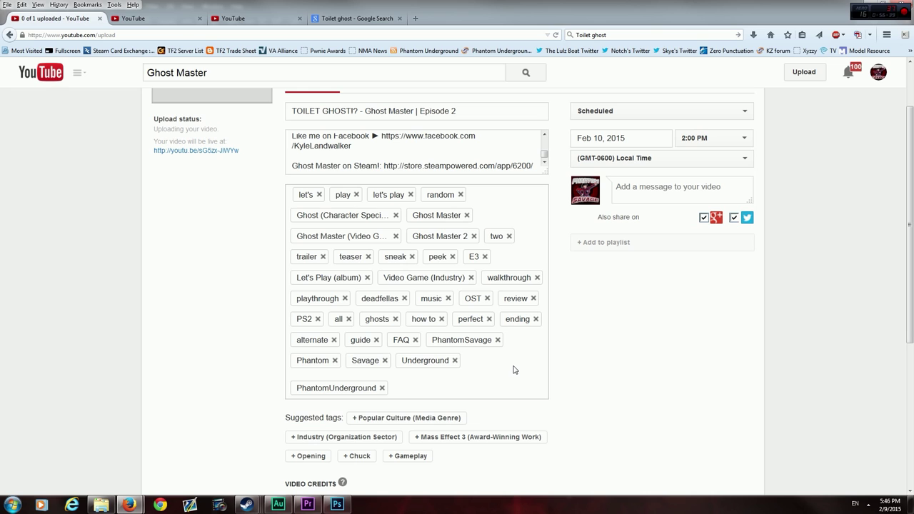
scroll(514, 369, "down", 2)
scroll(513, 369, "down", 4)
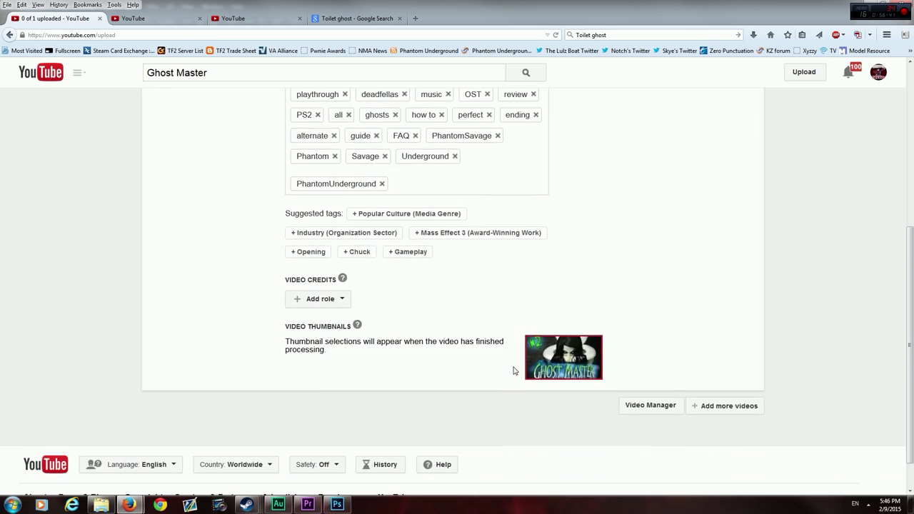
scroll(521, 368, "up", 7)
left_click(717, 113)
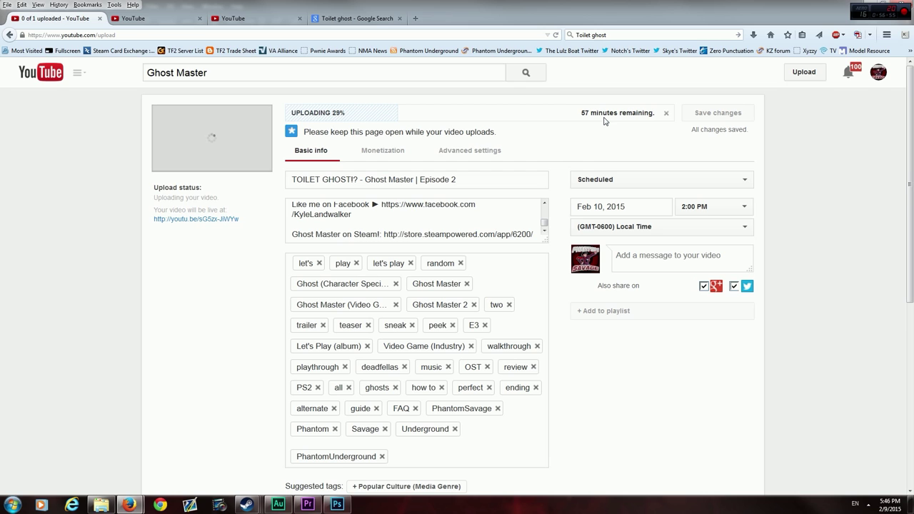
Step: Wait for the upload to finish, then open the video's watch page in a new tab
scroll(540, 312, "down", 2)
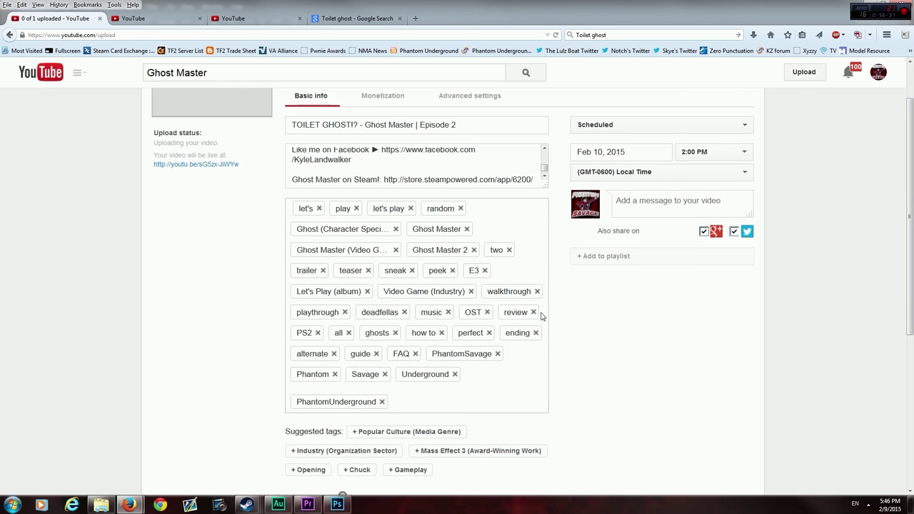
scroll(573, 321, "down", 6)
scroll(573, 324, "up", 6)
scroll(573, 323, "up", 2)
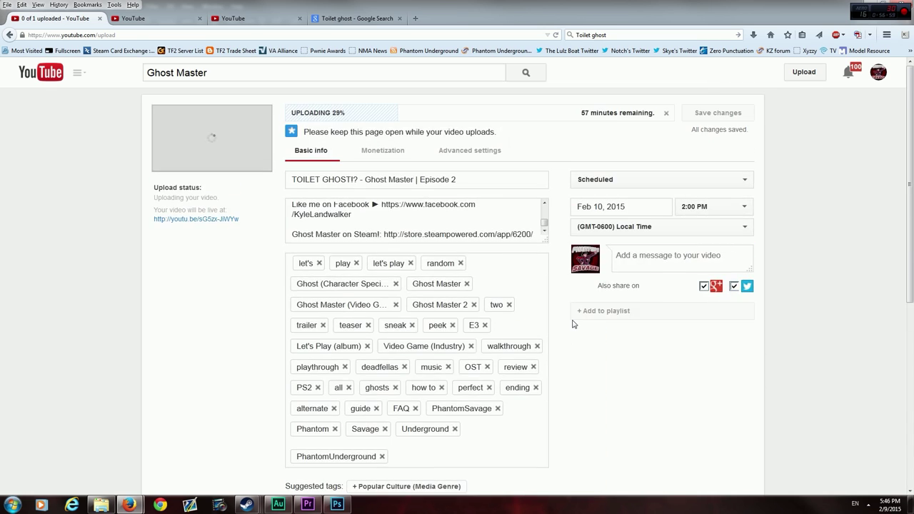
scroll(483, 234, "up", 1)
scroll(486, 237, "up", 2)
scroll(486, 237, "up", 2)
scroll(486, 237, "up", 1)
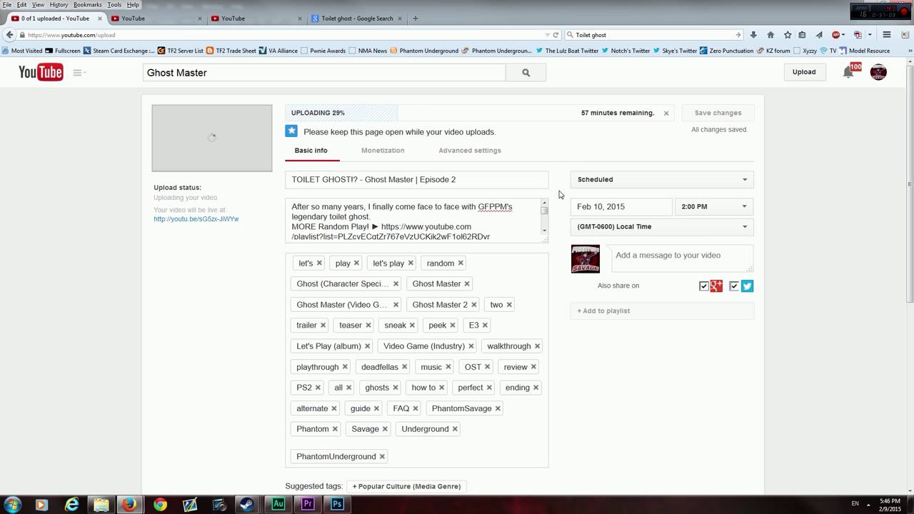
scroll(555, 190, "down", 1)
scroll(550, 187, "up", 1)
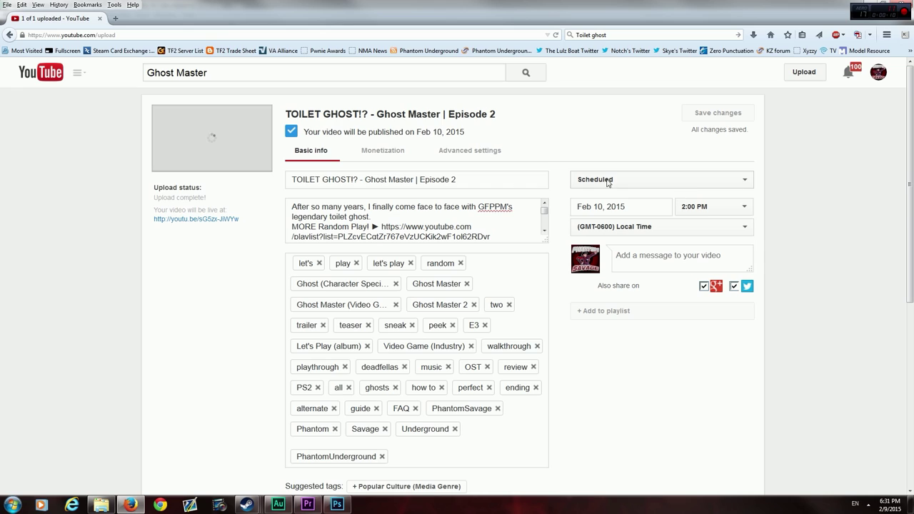
left_click(412, 114)
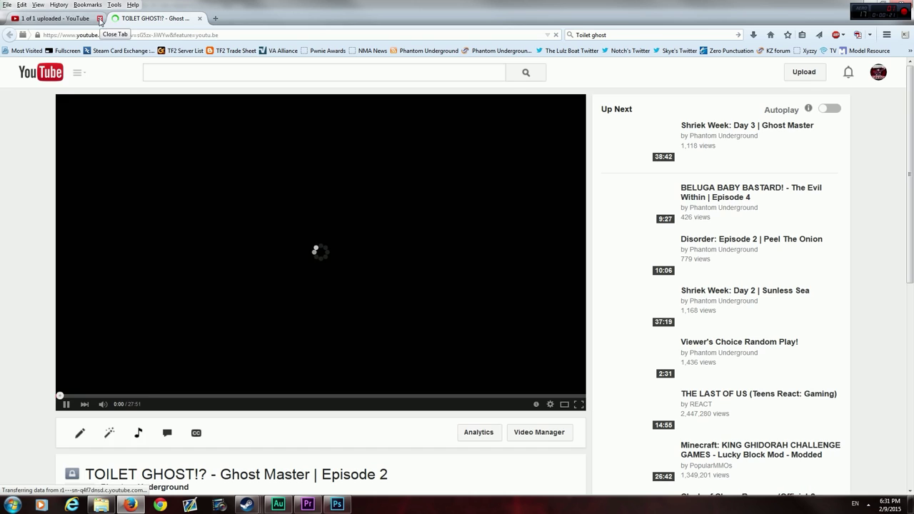
Step: Close the upload page and open the video's annotations editor
left_click(100, 19)
left_click(65, 404)
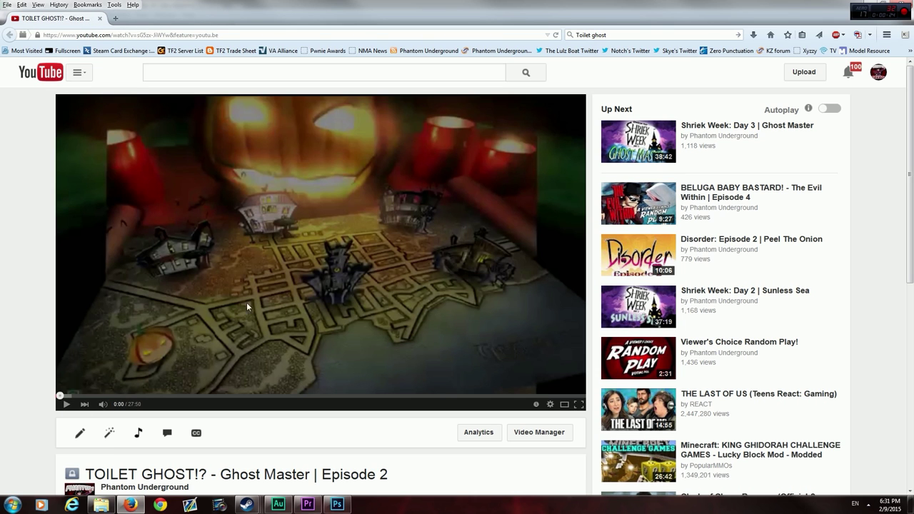
scroll(297, 281, "down", 3)
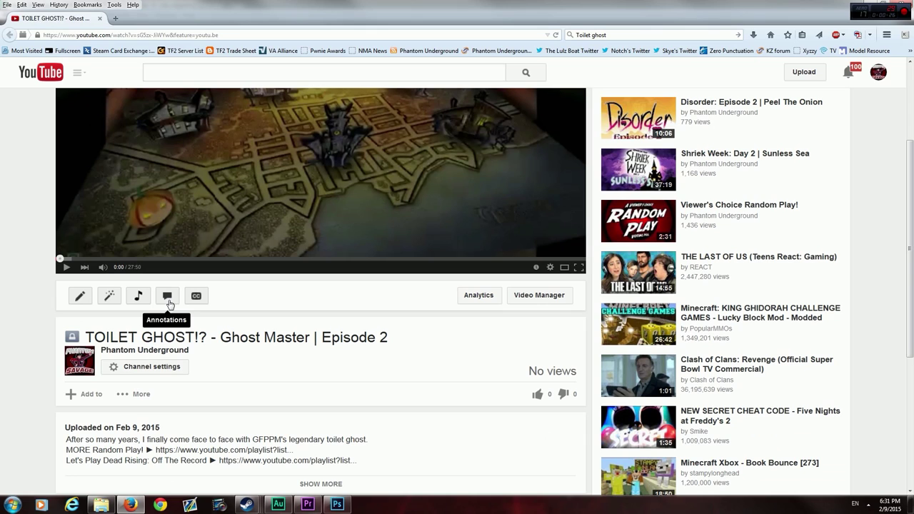
left_click(167, 296)
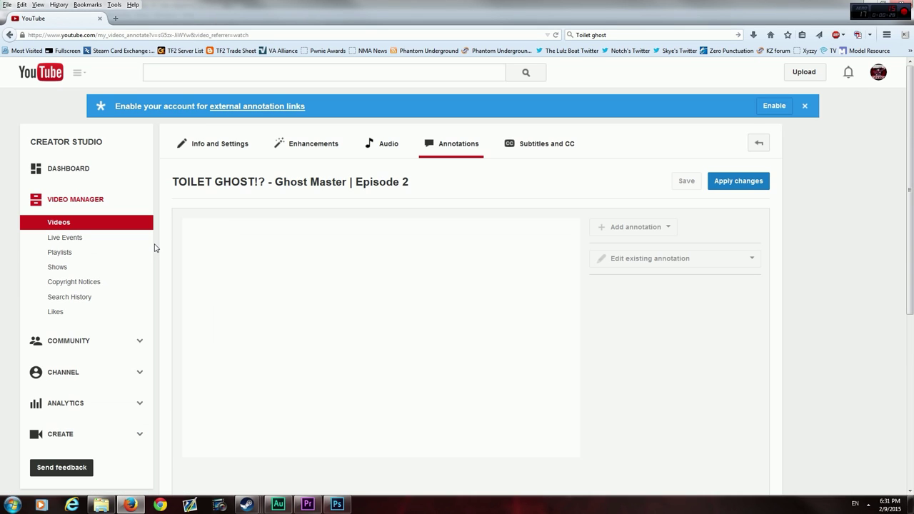
scroll(201, 393, "down", 2)
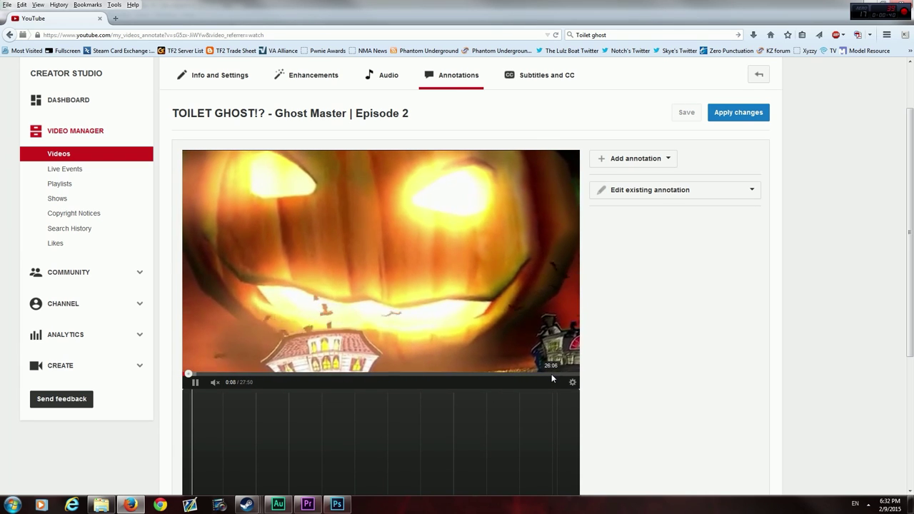
Step: Skip the preview through 26:06 and 26:45 to the end card, pausing at 27:18
left_click(551, 374)
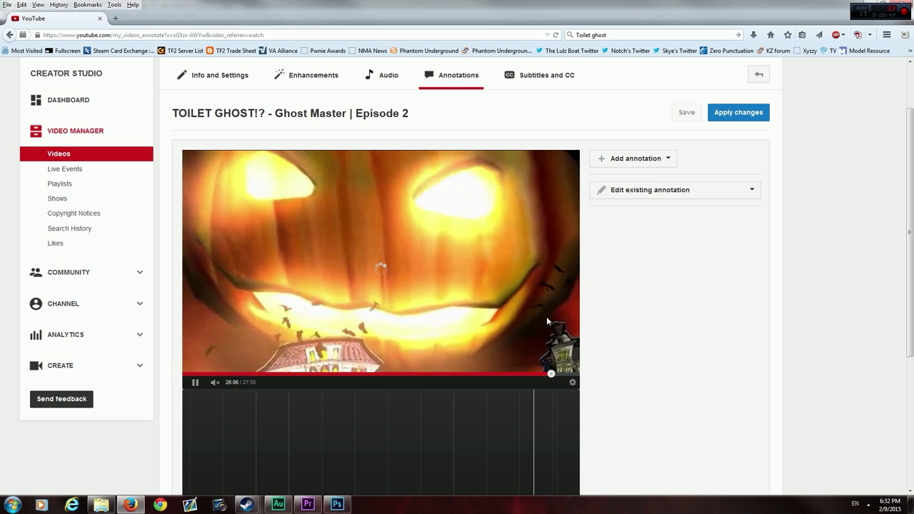
left_click(560, 373)
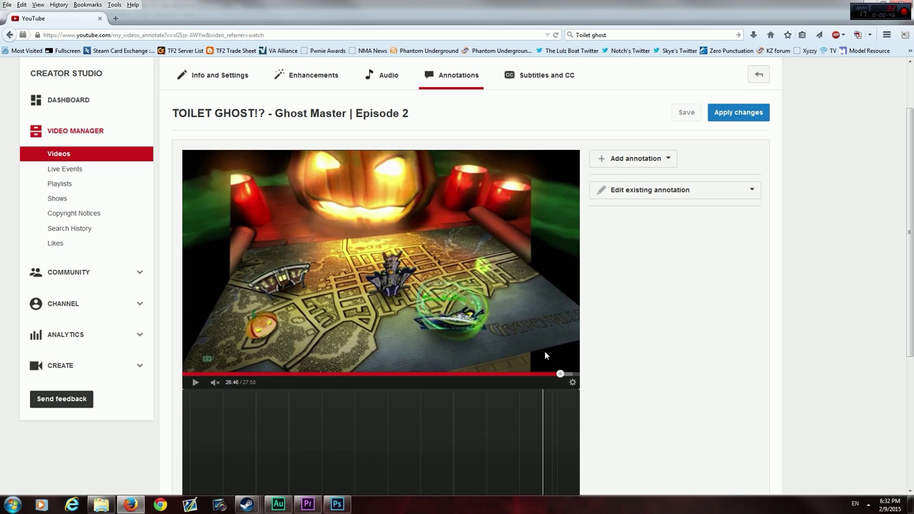
left_click(565, 373)
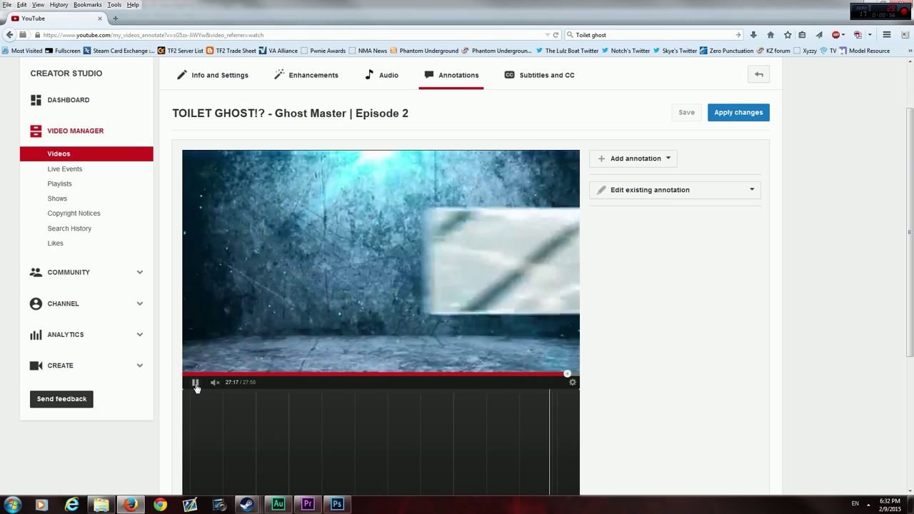
left_click(196, 383)
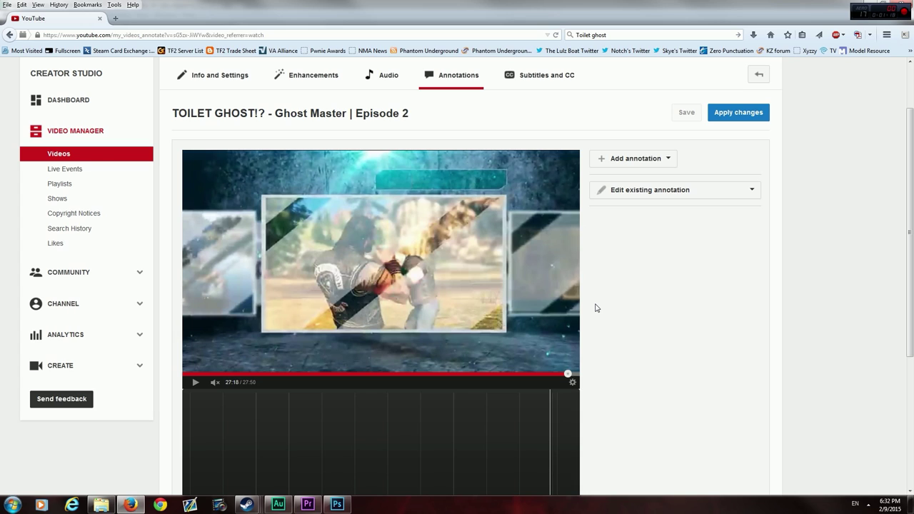
left_click(114, 20)
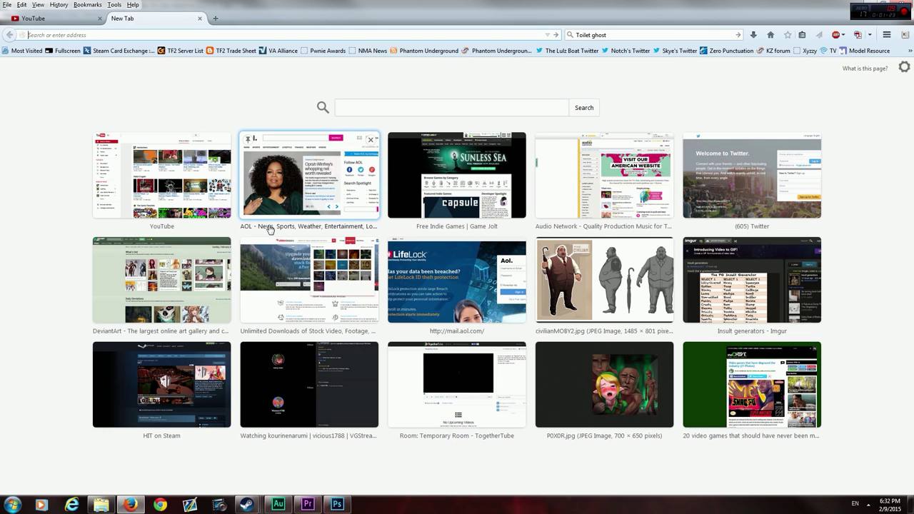
Step: Go to Creator Studio's full Videos list and copy its address
left_click(162, 175)
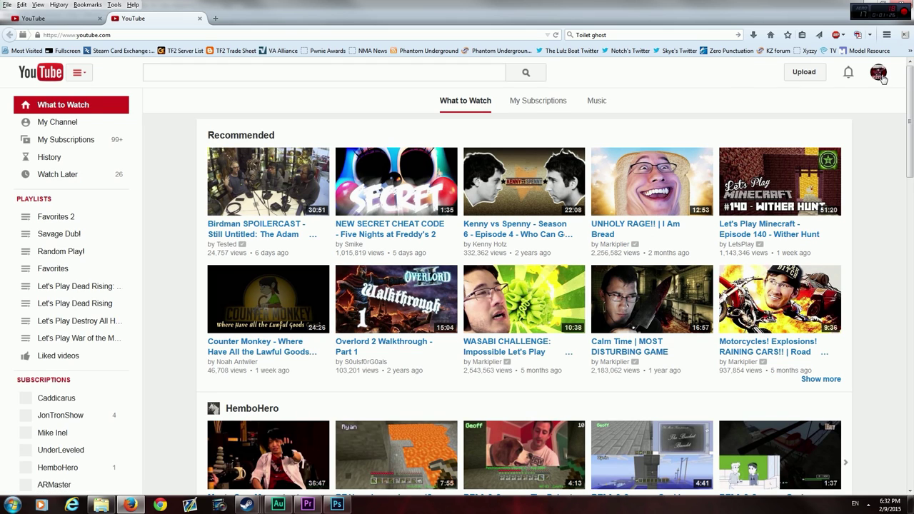
left_click(881, 76)
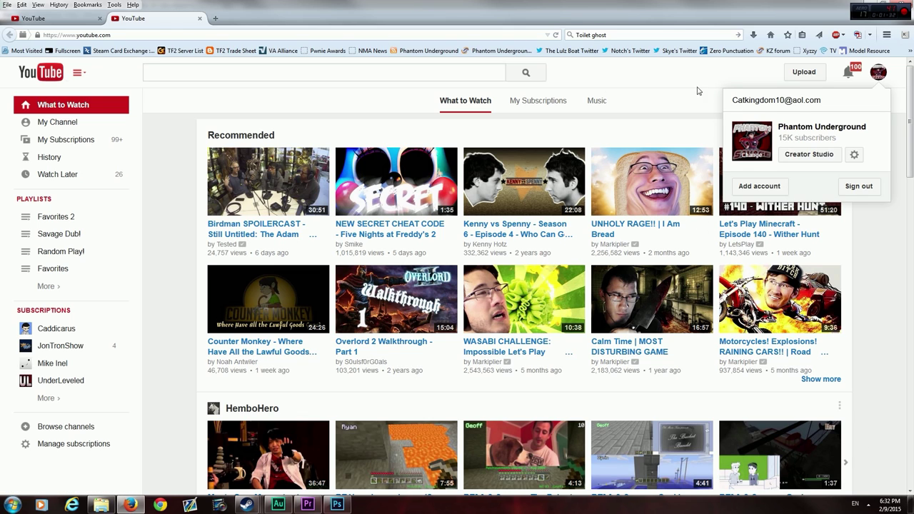
left_click(809, 154)
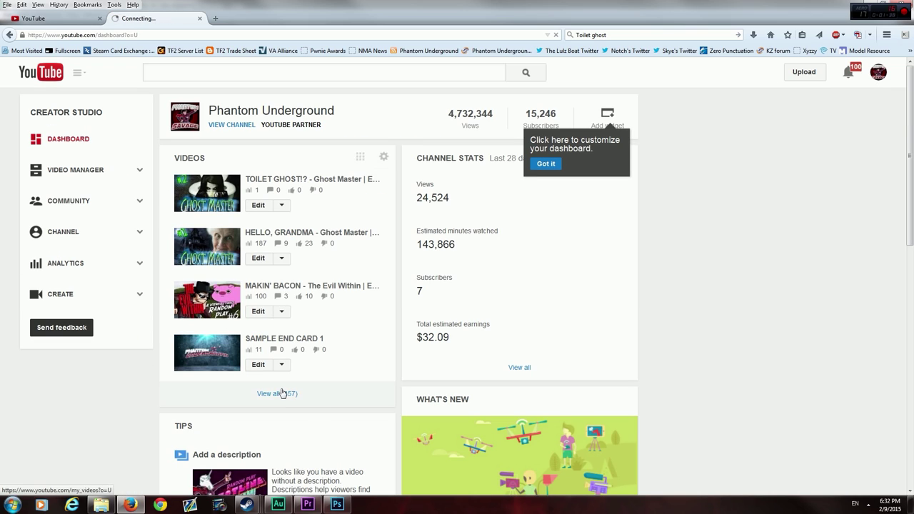
left_click(282, 393)
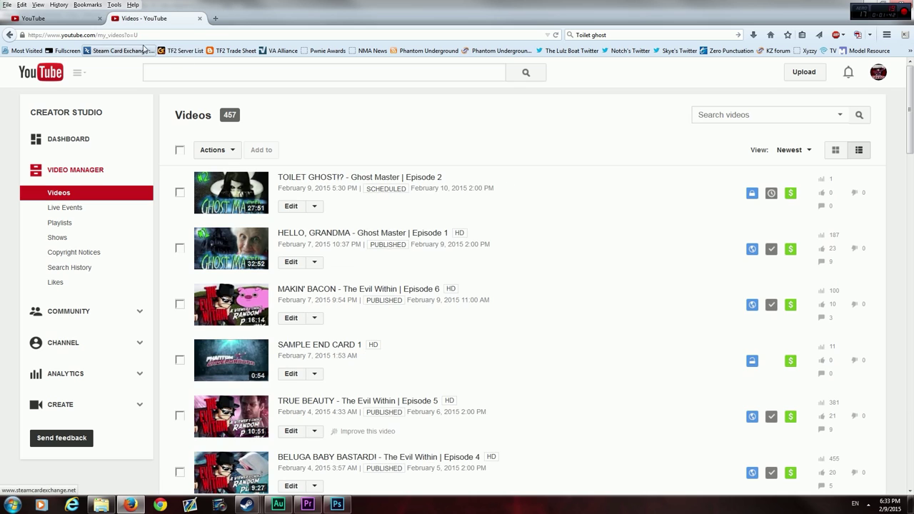
left_click(146, 35)
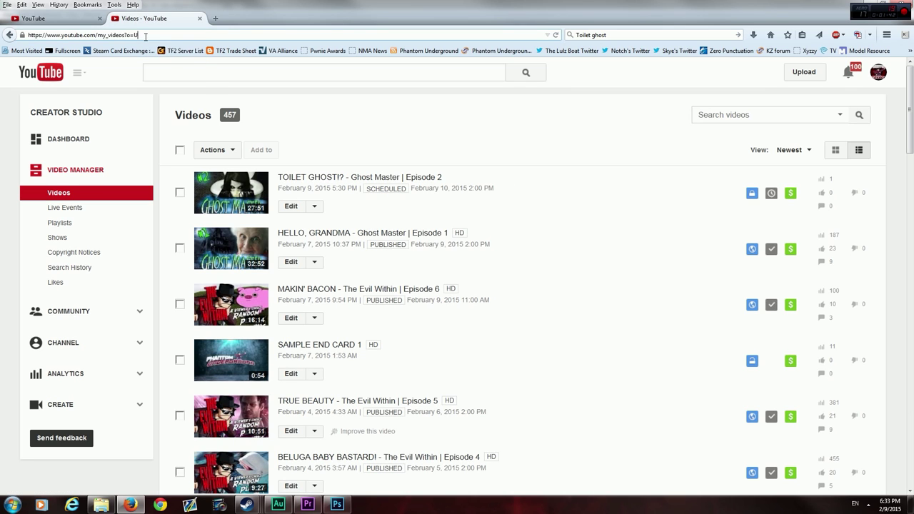
right_click(146, 36)
left_click(171, 69)
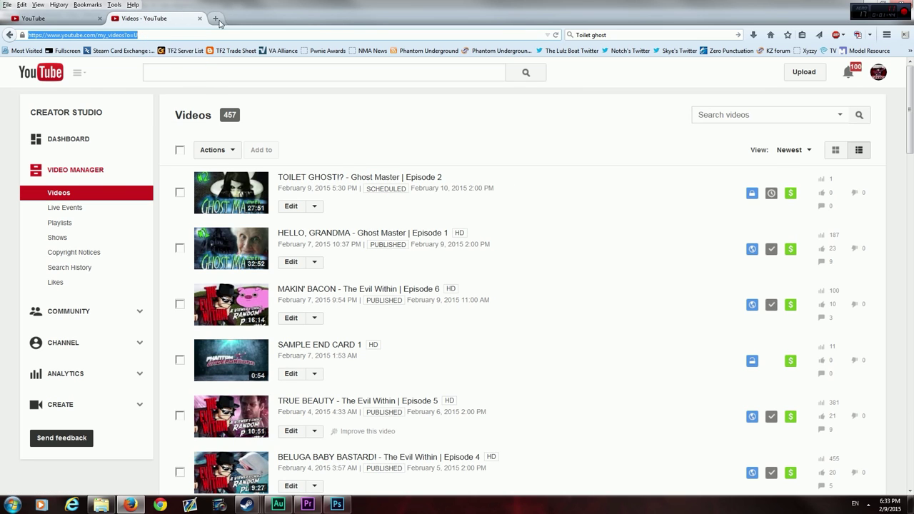
Step: Load the Videos list address in five more tabs and switch to the second tab
left_click(214, 18)
key("ctrl+v")
key("Return")
left_click(314, 19)
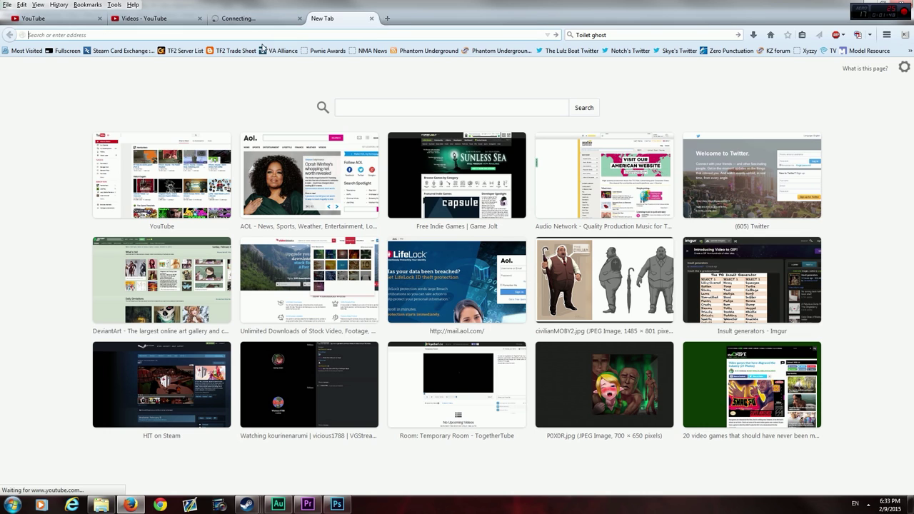
key("ctrl+v")
key("Return")
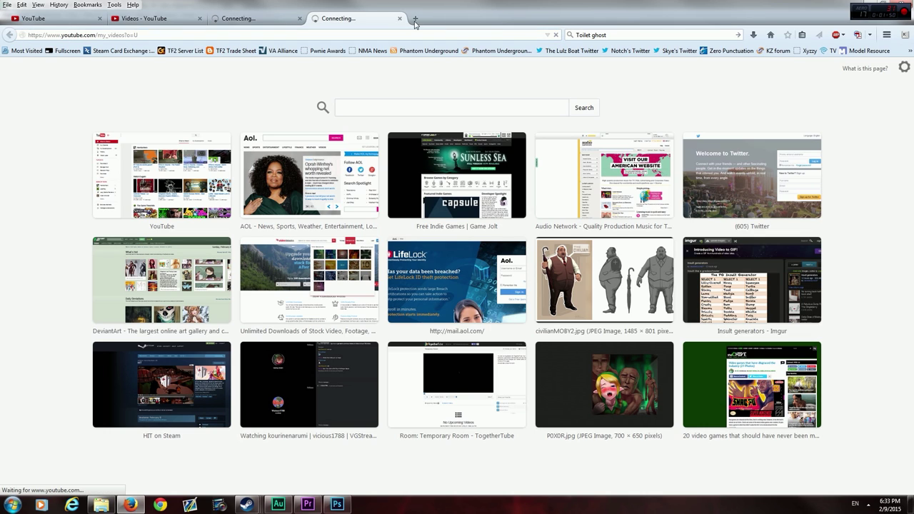
left_click(411, 20)
key("ctrl+v")
key("Return")
key("ctrl+t")
key("ctrl+v")
key("Return")
key("ctrl+t")
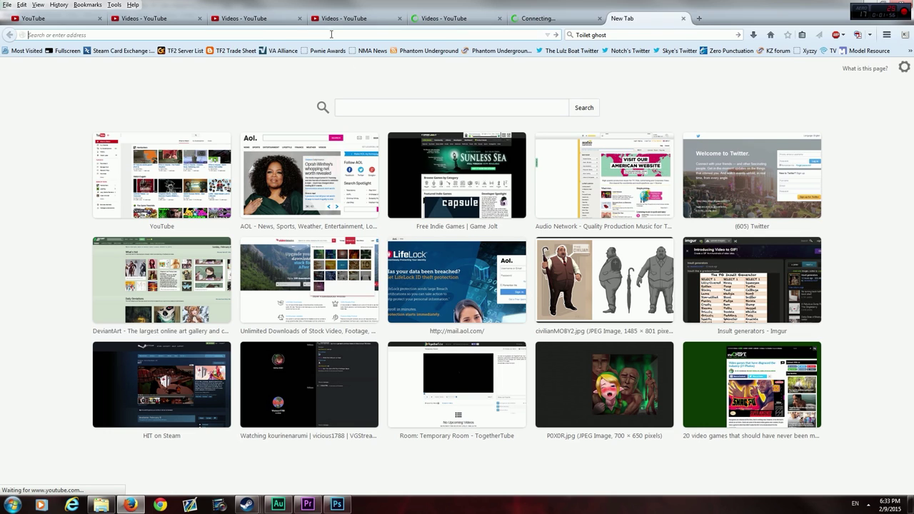
key("ctrl+v")
key("Return")
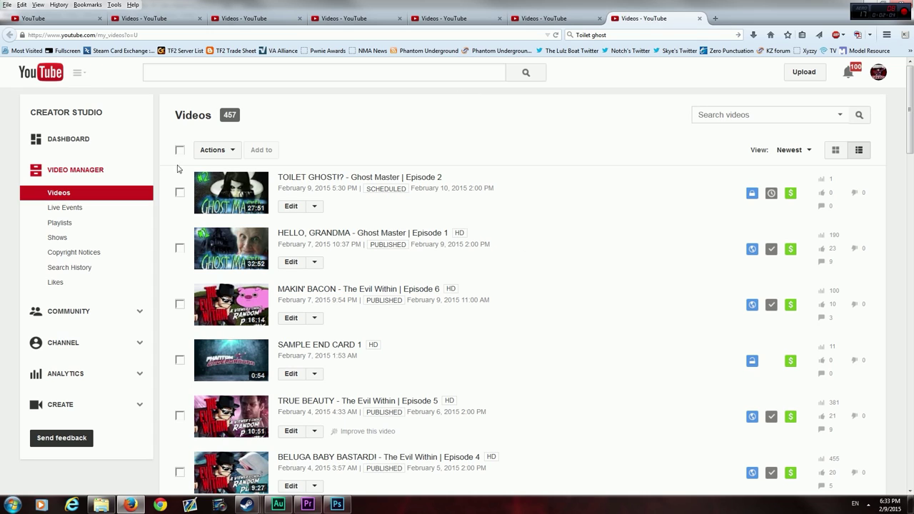
key("ctrl+2")
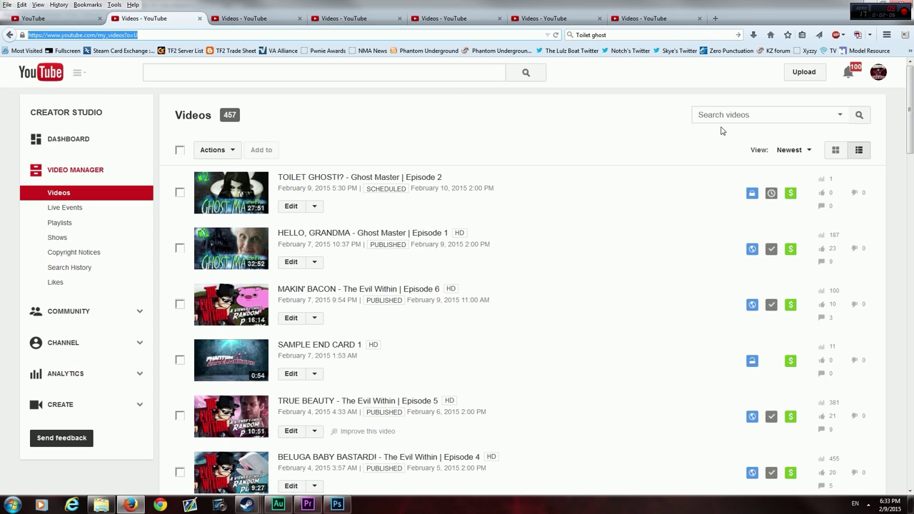
Step: Search the uploaded videos for Ride To Hell and Payday 2 in separate Video Manager tabs
left_click(722, 114)
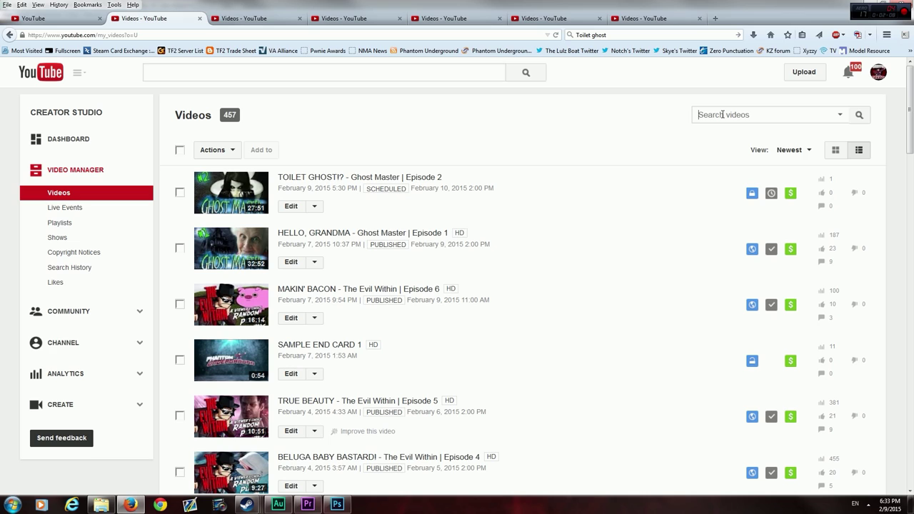
type("Ride to hell")
key("Return")
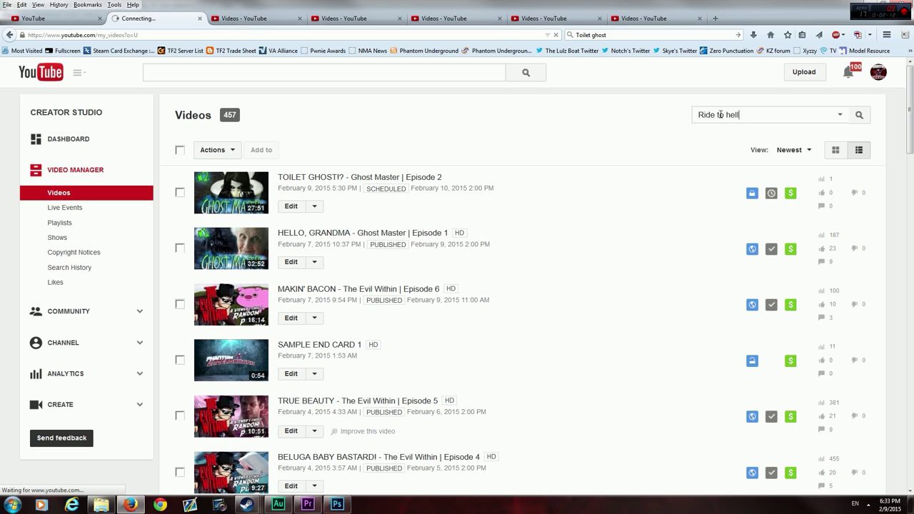
key("ctrl+Tab")
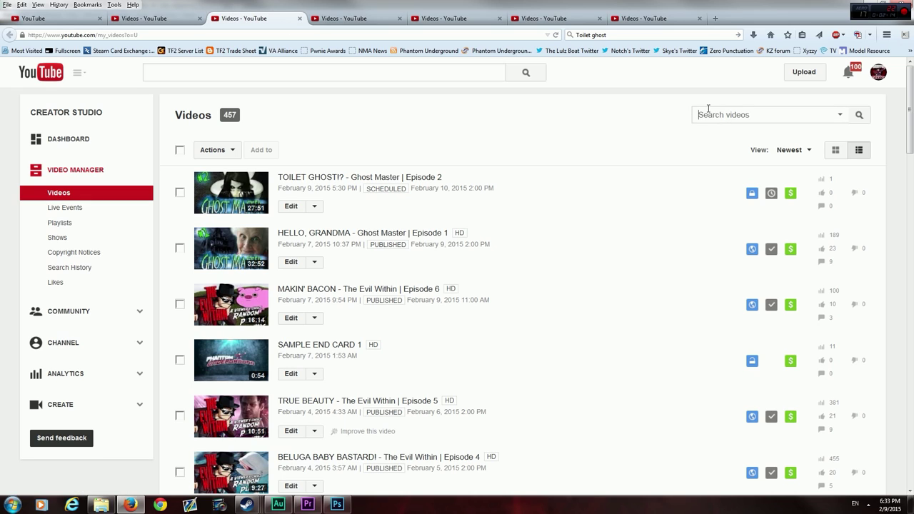
type("Payday 2")
key("Return")
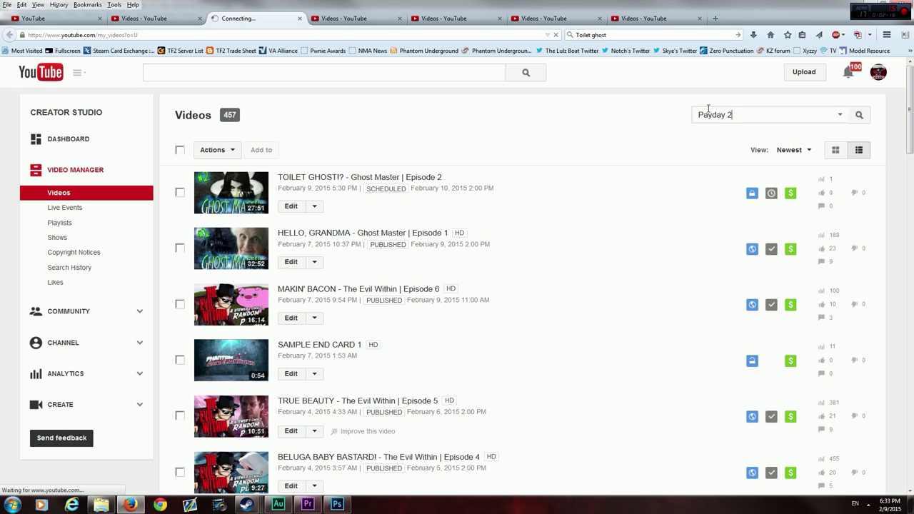
key("ctrl+Tab")
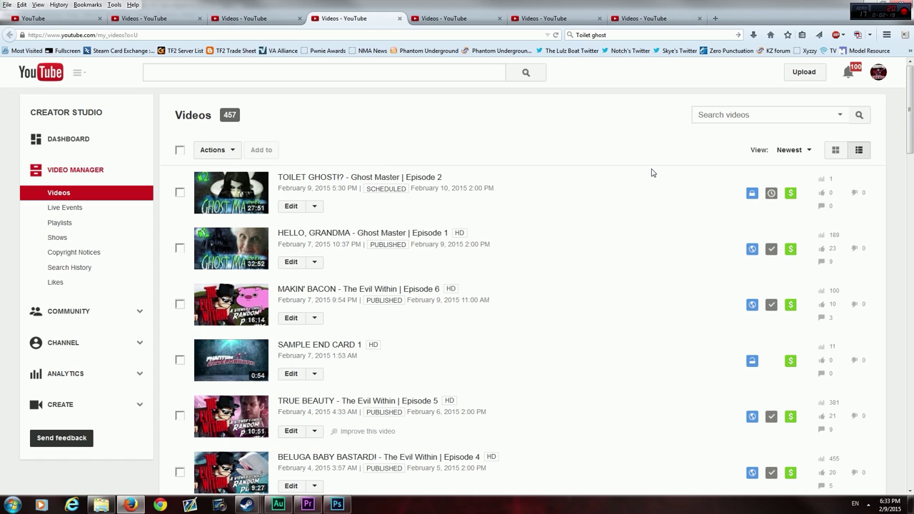
Step: Check the Toilet Ghost end-screen preview in the annotation editor, reloading the page
scroll(651, 173, "down", 2)
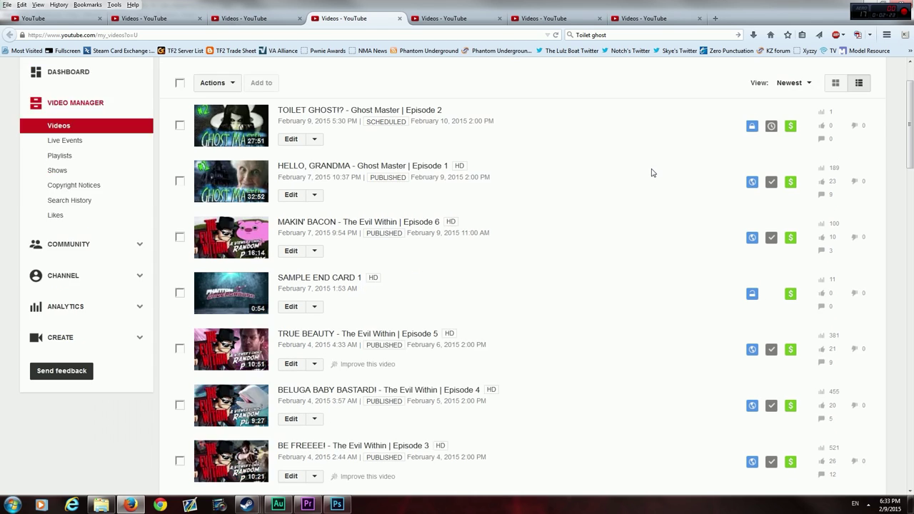
scroll(651, 172, "down", 4)
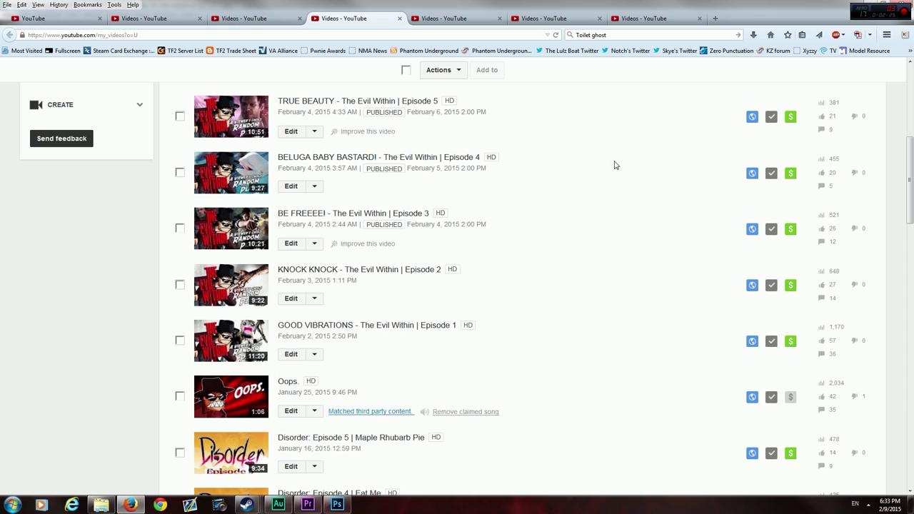
scroll(544, 252, "up", 5)
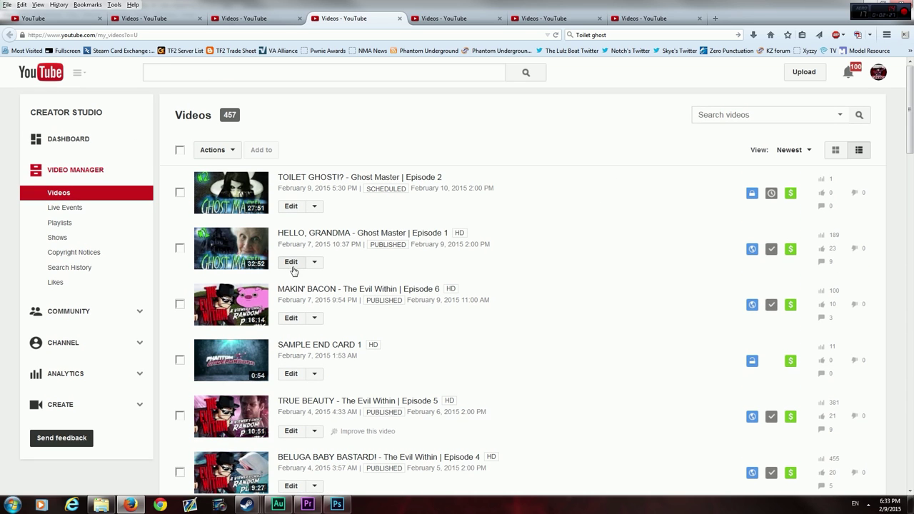
key("ctrl+1")
left_click(531, 346)
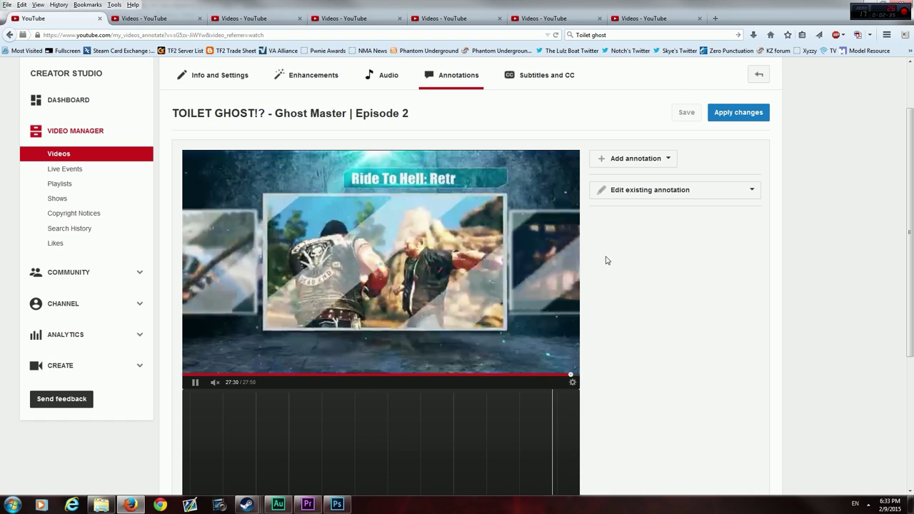
left_click(557, 35)
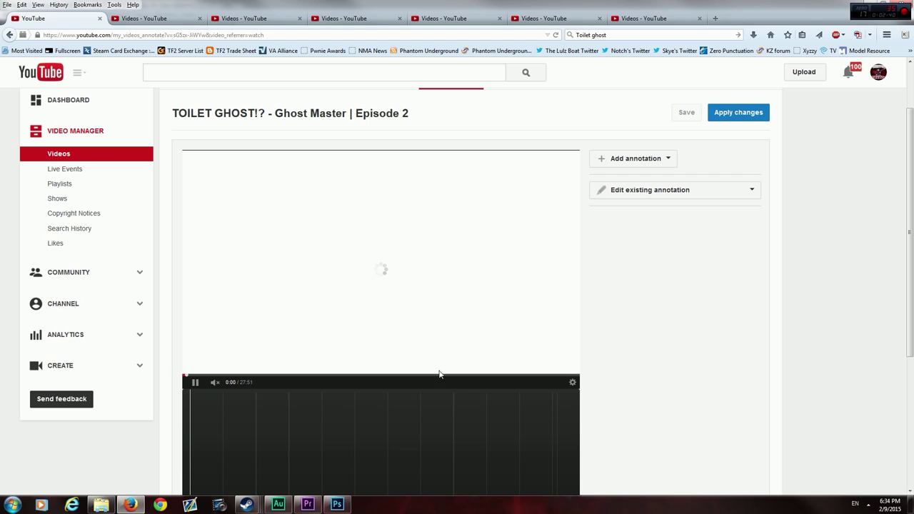
left_click(194, 382)
Step: Search the video lists for Goat Simulator and Dead Rising Off The Record
left_click(250, 18)
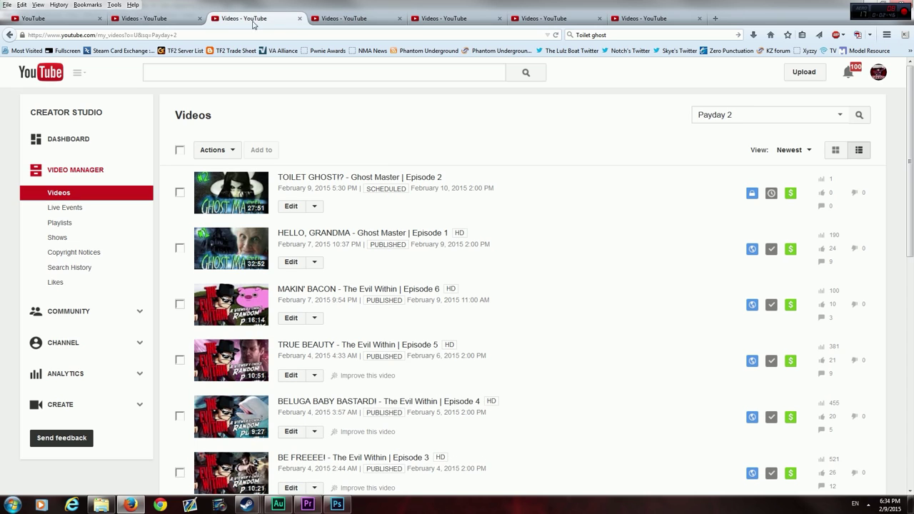
key("ctrl+Tab")
type("G")
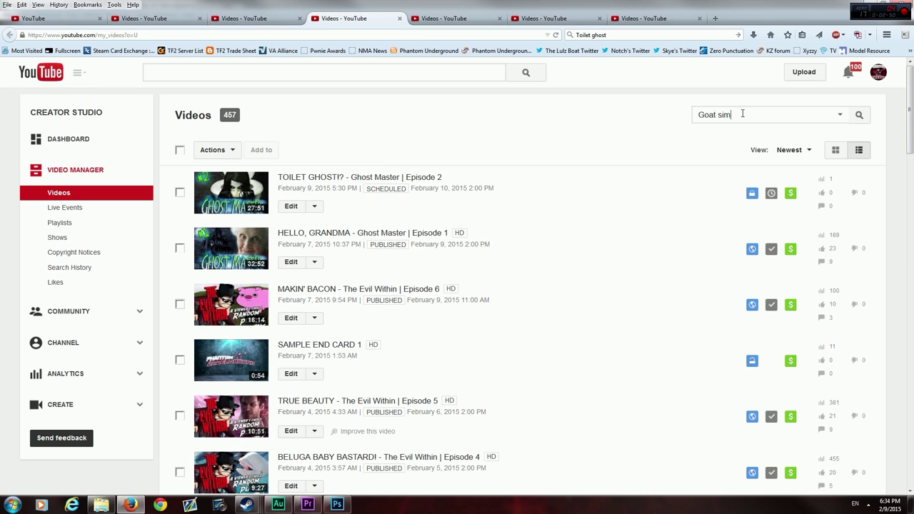
type("tor")
key("Return")
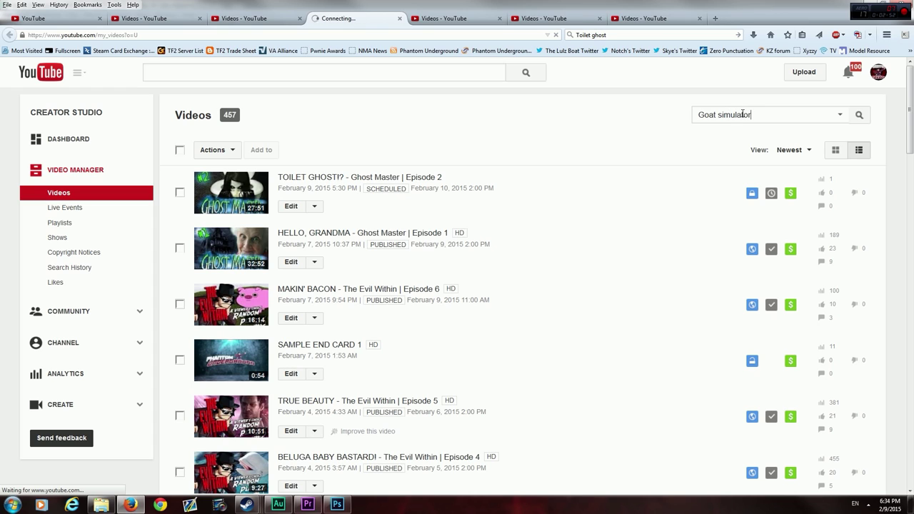
key("ctrl+Tab")
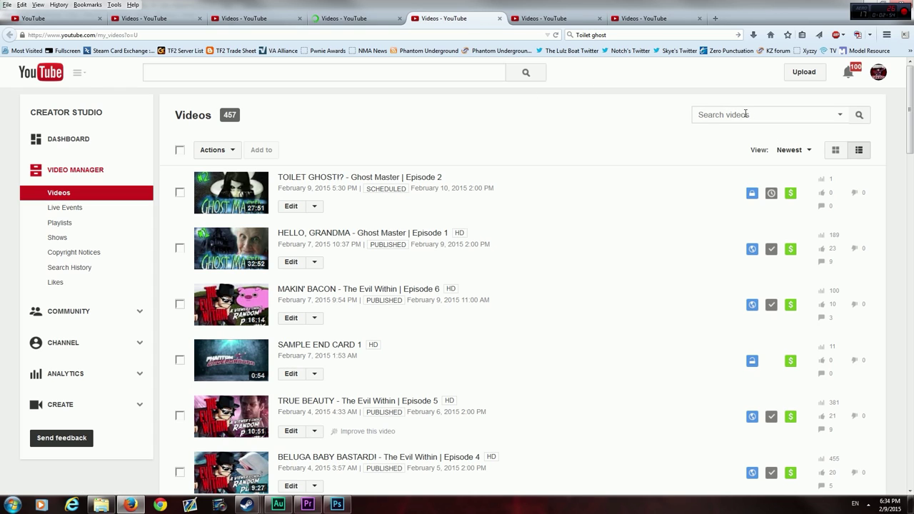
type("Off the record 13")
key("Return")
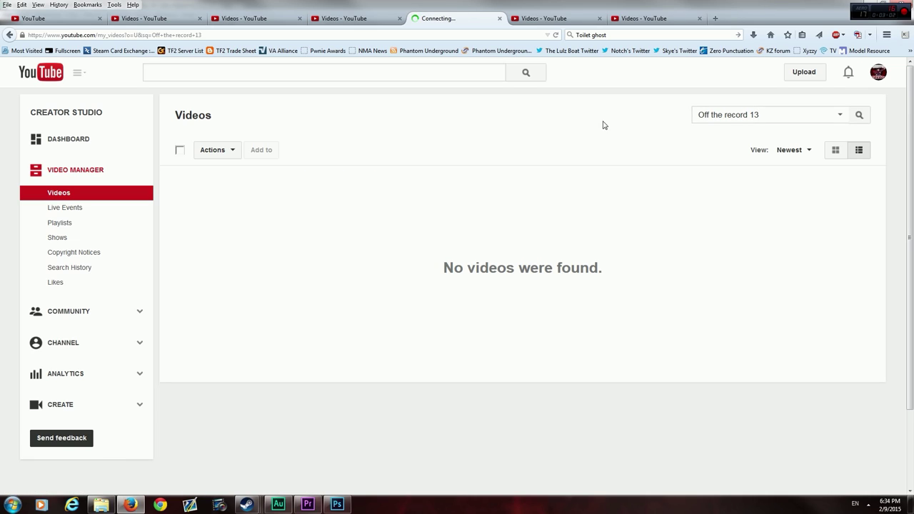
type("Dead Rising")
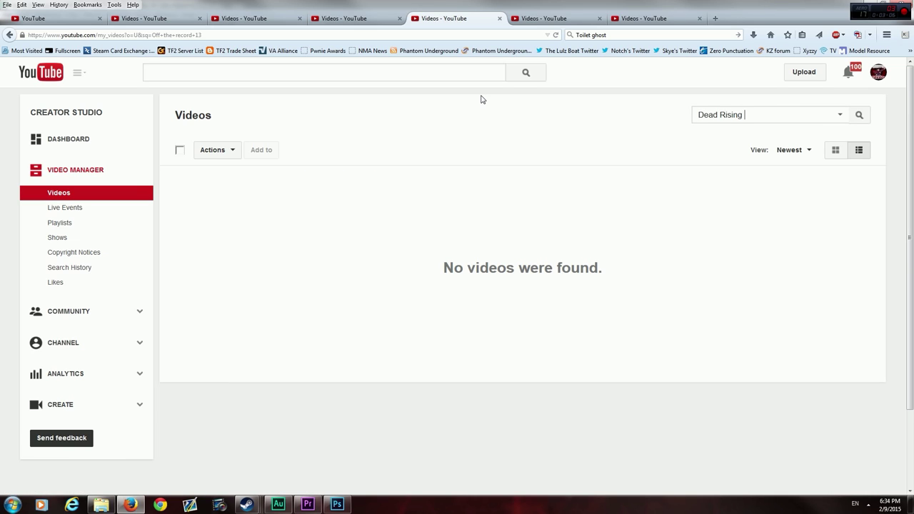
type("ord")
key("Return")
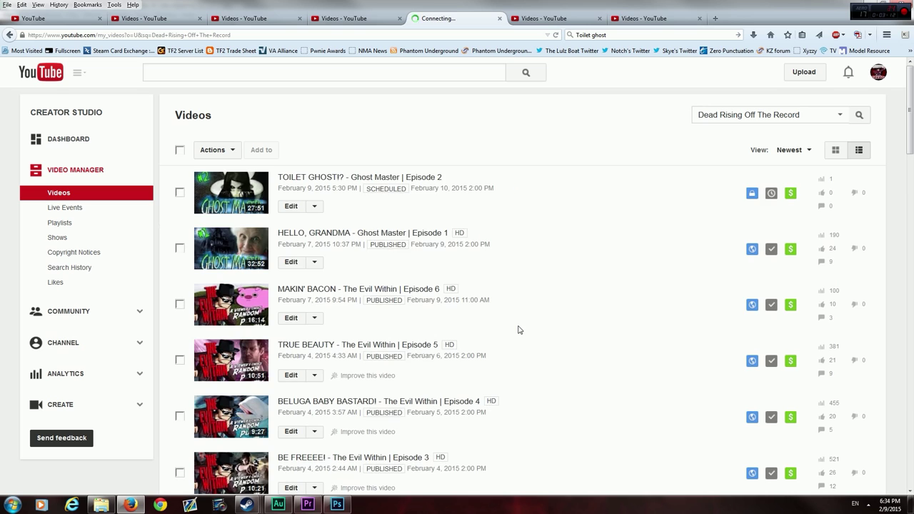
Step: Open and pause the Dead Rising Episode 13 watch page
scroll(474, 371, "down", 1)
scroll(473, 373, "down", 2)
scroll(473, 371, "down", 4)
scroll(464, 379, "down", 1)
scroll(460, 384, "down", 1)
scroll(442, 369, "down", 3)
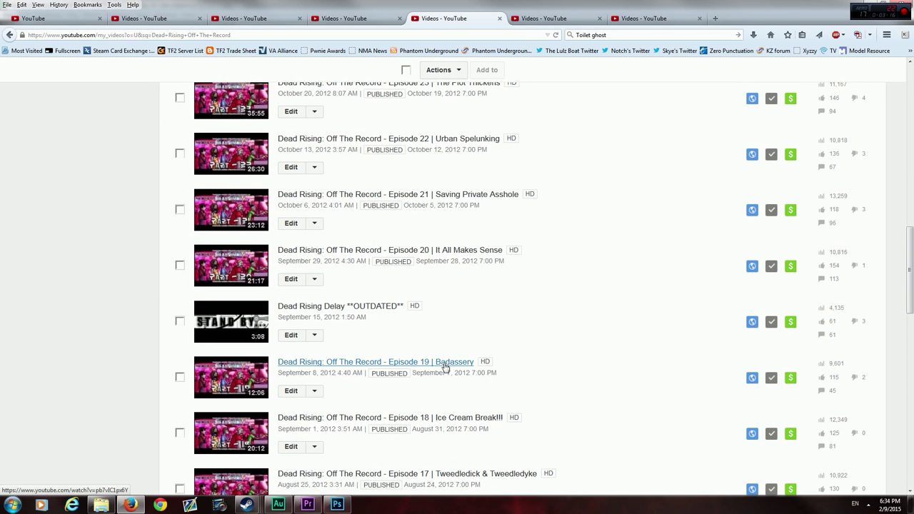
scroll(454, 371, "down", 2)
scroll(435, 373, "down", 1)
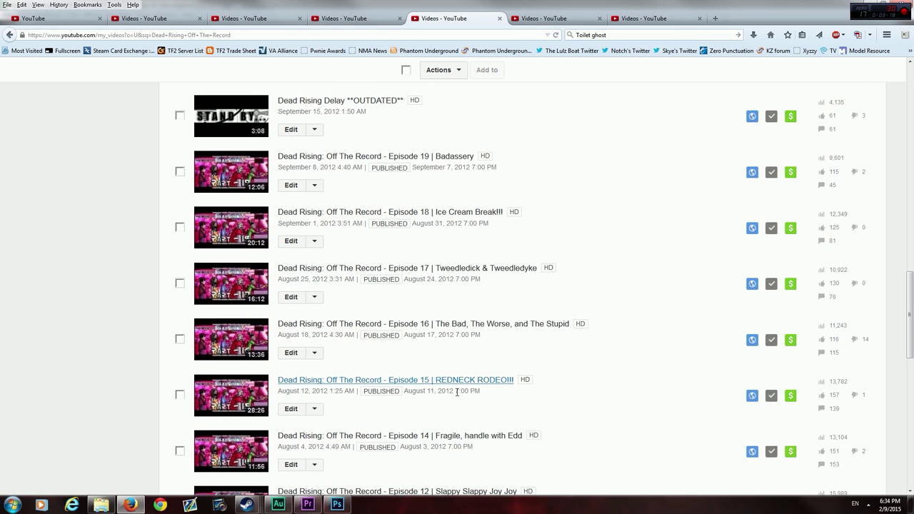
scroll(456, 392, "down", 1)
left_click(449, 367)
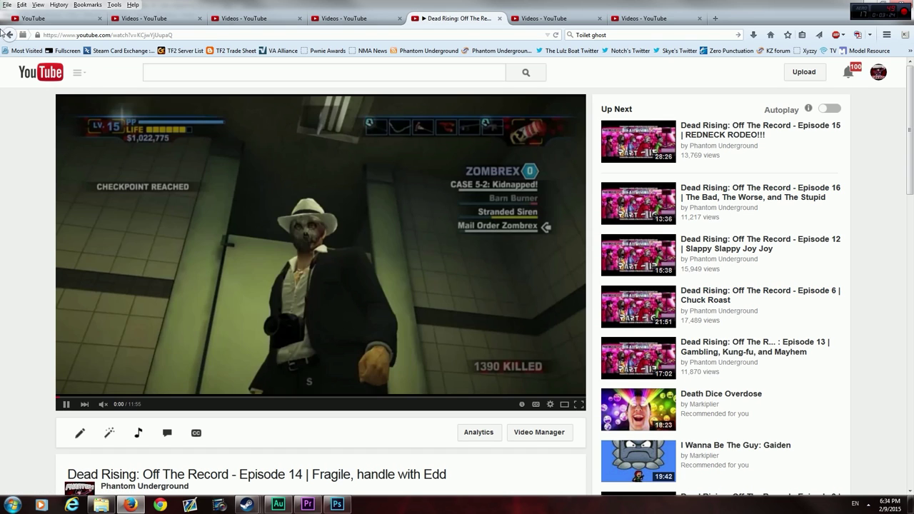
left_click(735, 359)
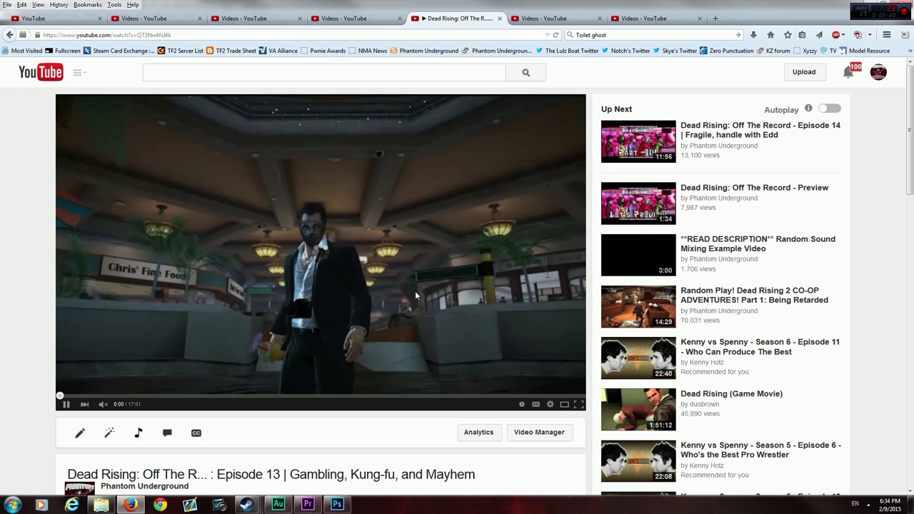
left_click(360, 275)
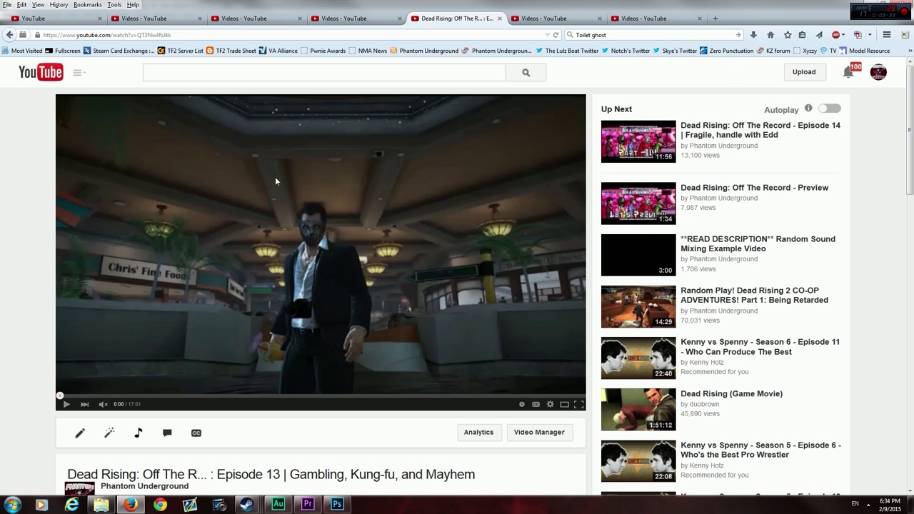
left_click(528, 20)
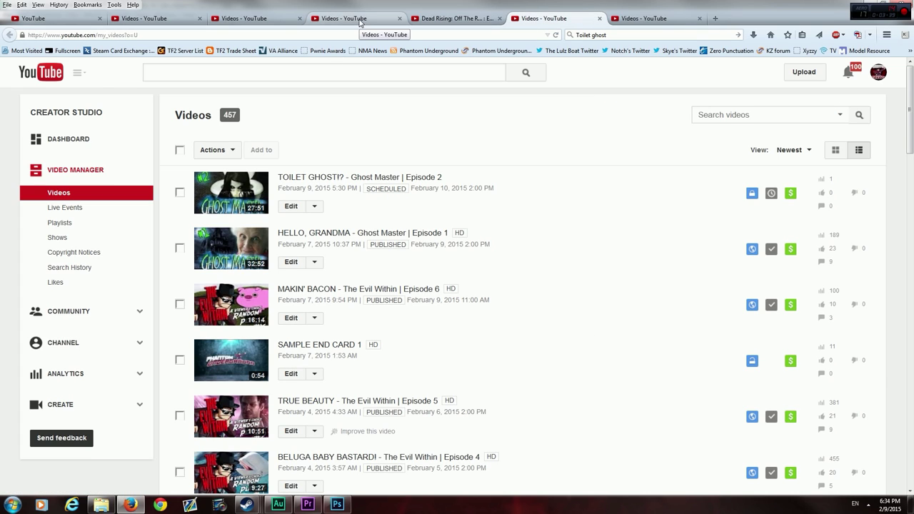
Step: Open the Goat Simulator Episode 1 watch page from the filtered list
left_click(359, 22)
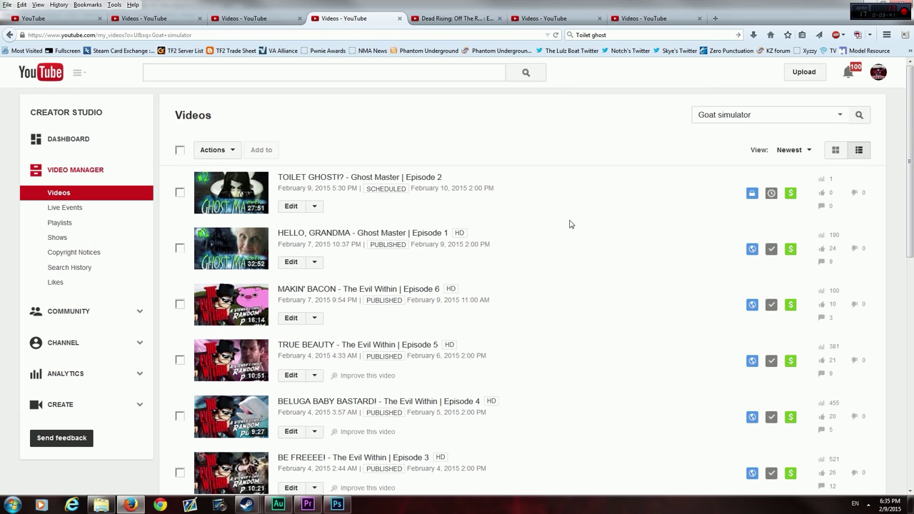
scroll(481, 369, "down", 2)
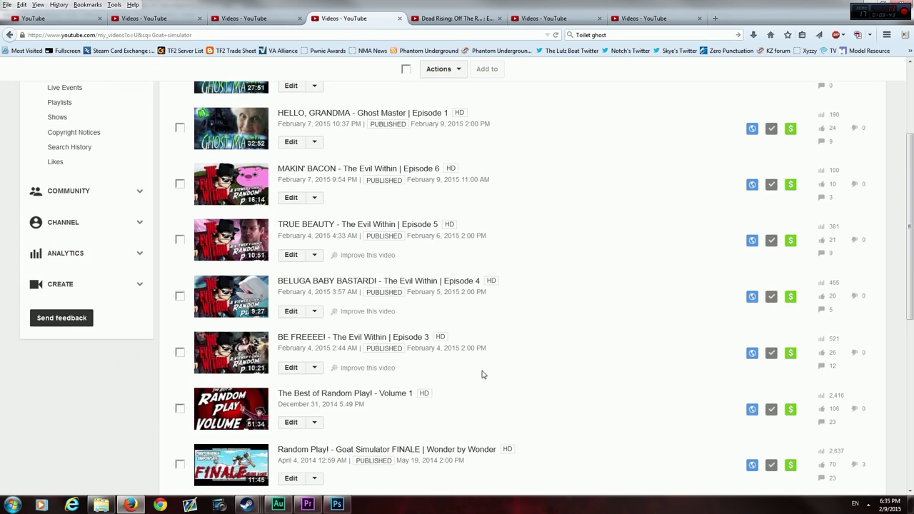
scroll(483, 373, "down", 1)
scroll(424, 367, "down", 1)
scroll(414, 375, "down", 2)
scroll(412, 379, "down", 1)
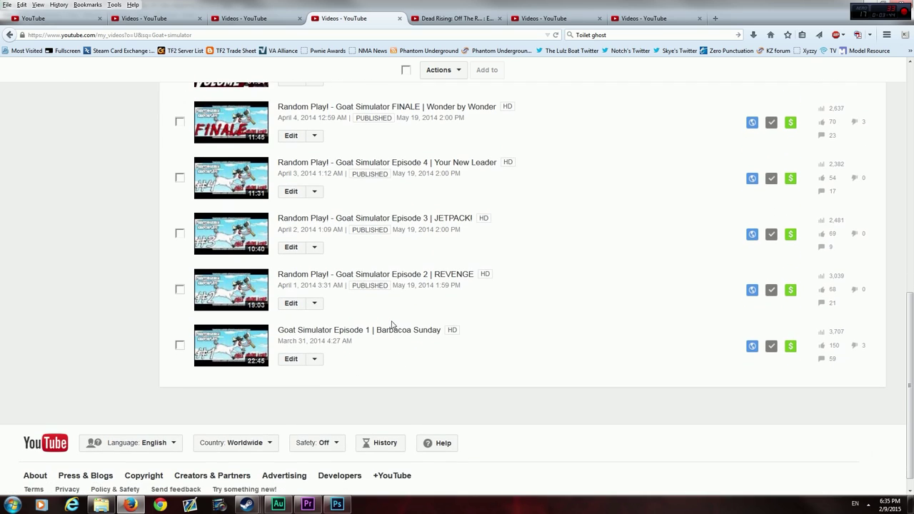
left_click(467, 108)
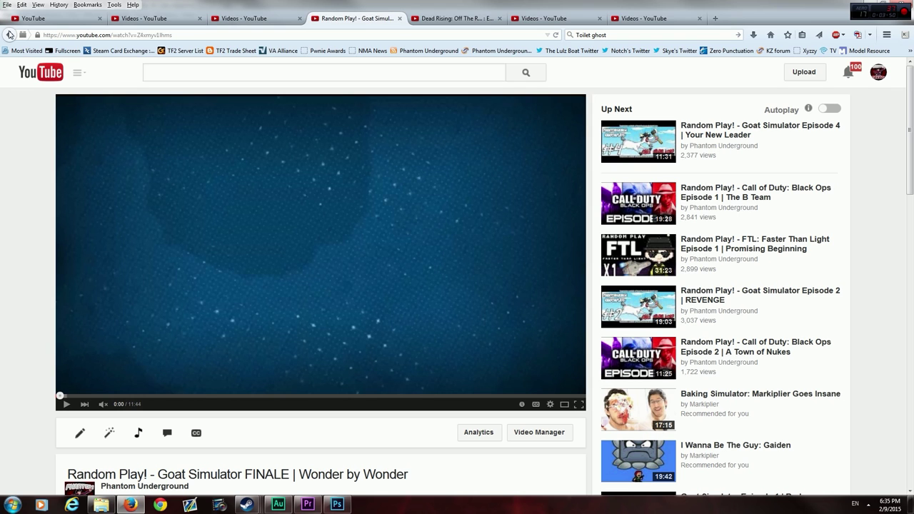
left_click(9, 35)
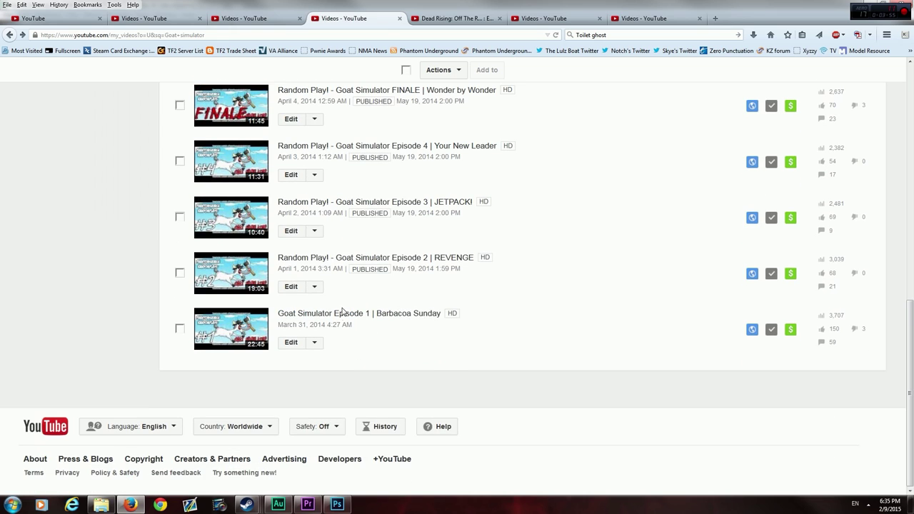
left_click(342, 313)
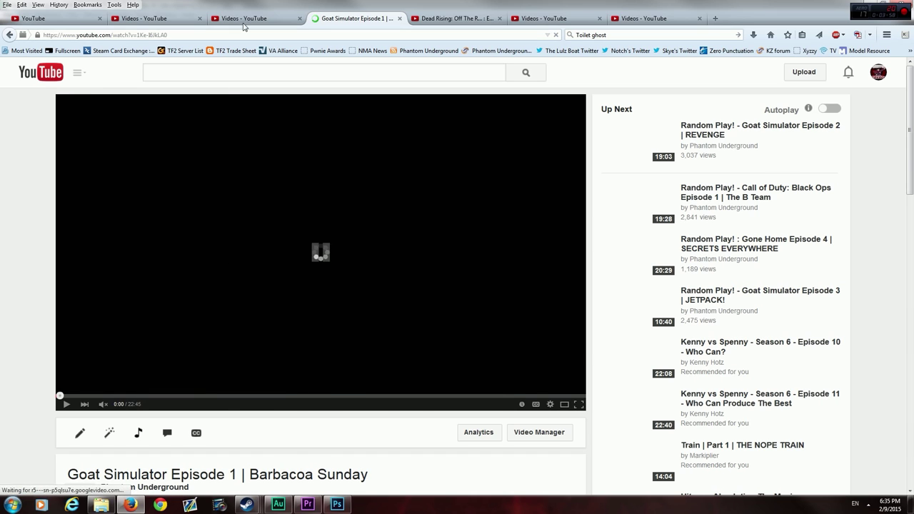
Step: Open the Payday 2 Episode 1 Grammar Nazi and Ride To Hell Episode 1 watch pages
left_click(243, 18)
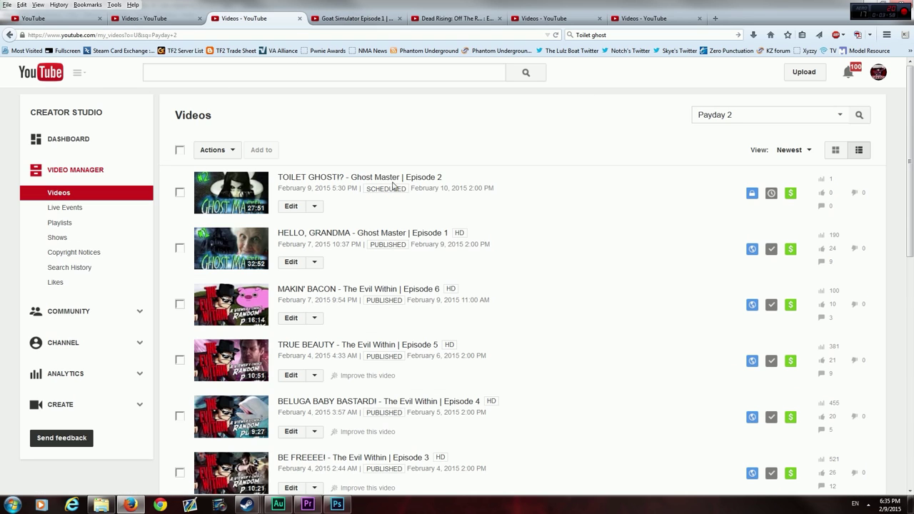
scroll(459, 418, "down", 10)
scroll(389, 281, "down", 2)
left_click(394, 258)
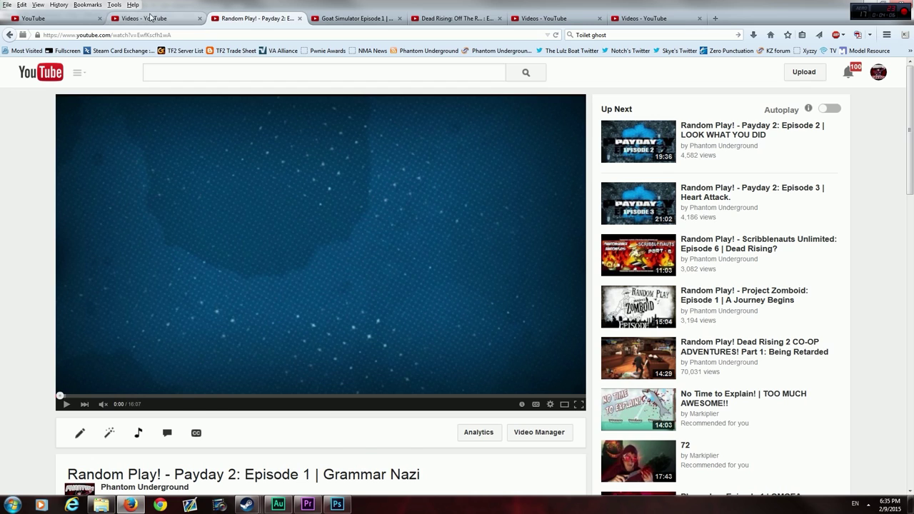
left_click(152, 19)
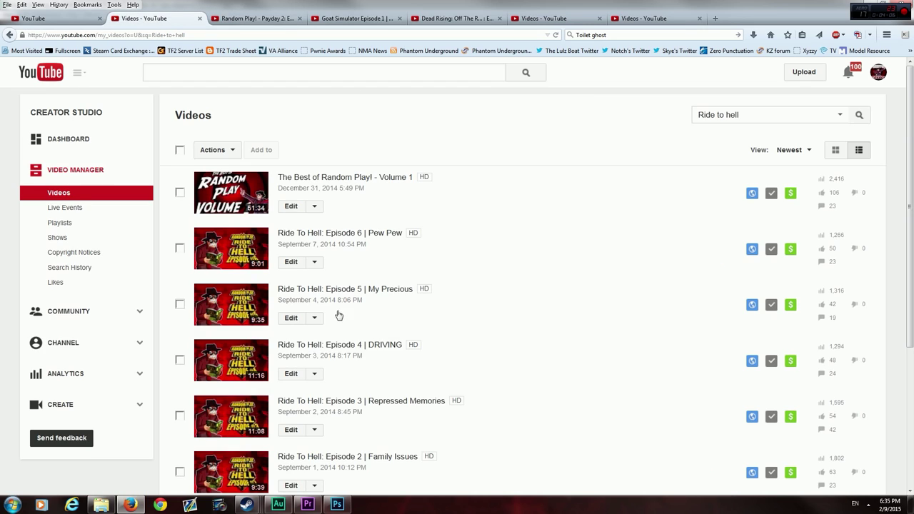
scroll(452, 386, "down", 5)
scroll(450, 386, "down", 1)
left_click(369, 315)
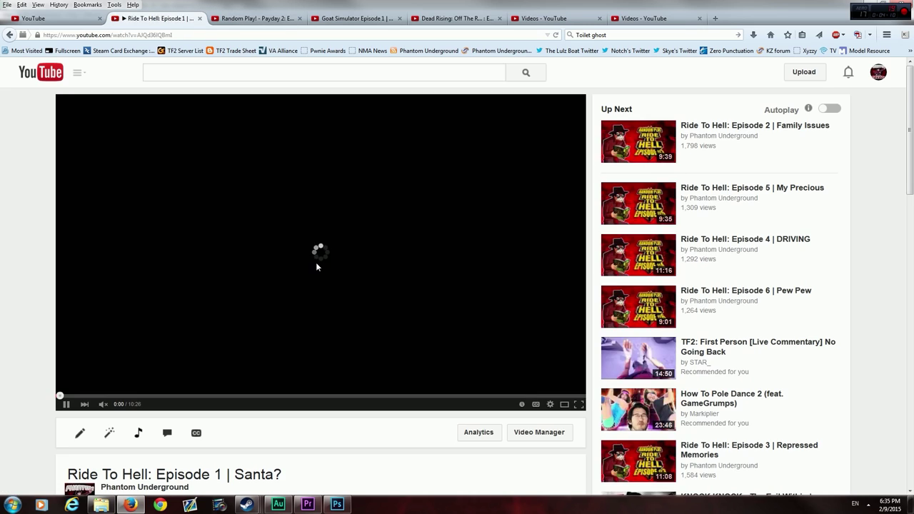
left_click(526, 18)
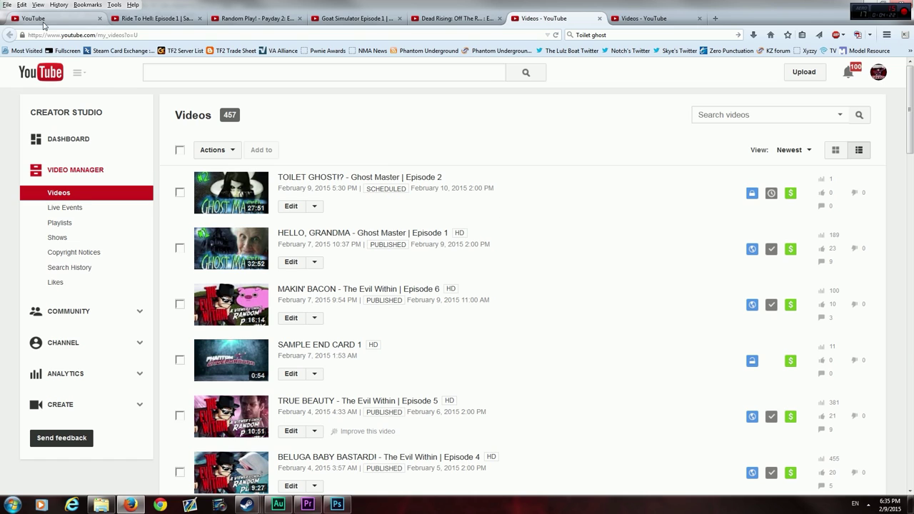
Step: Play the Toilet Ghost end screen and pause at 27:40 on the Far Cry 4 /w Armaster panel
left_click(48, 20)
left_click(563, 374)
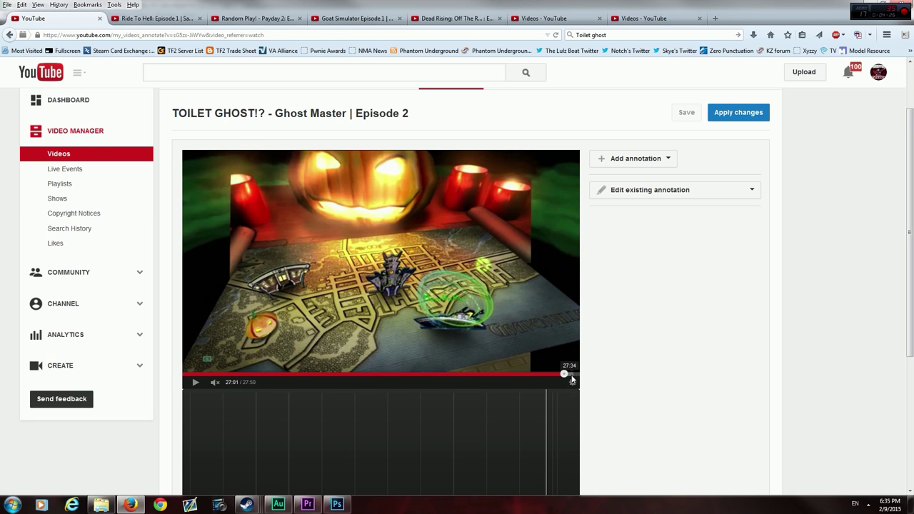
left_click(570, 374)
left_click(492, 326)
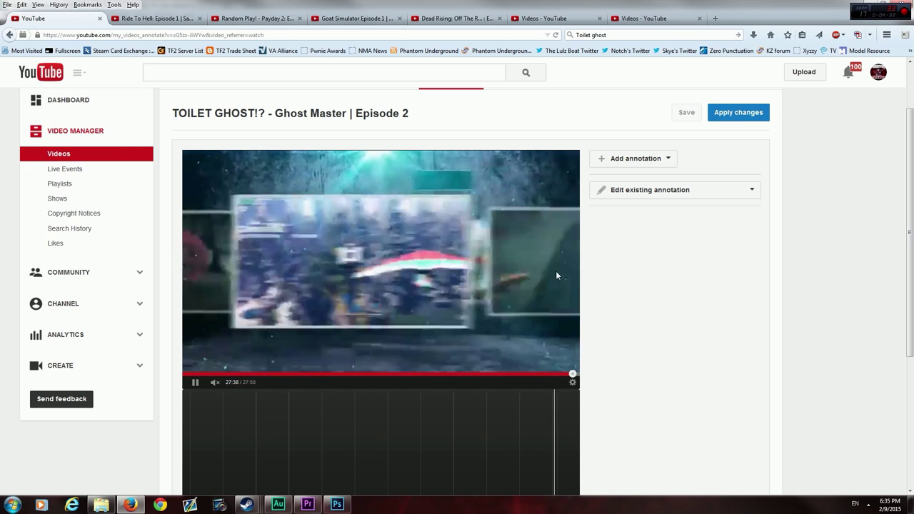
left_click(446, 319)
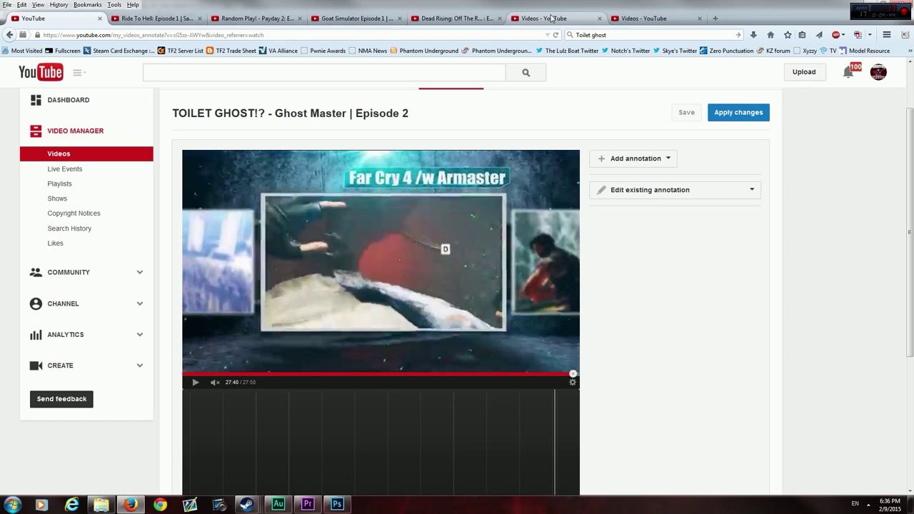
left_click(552, 18)
Step: Search YouTube for Armaster and browse the ARMaster channel's uploaded videos
left_click(209, 69)
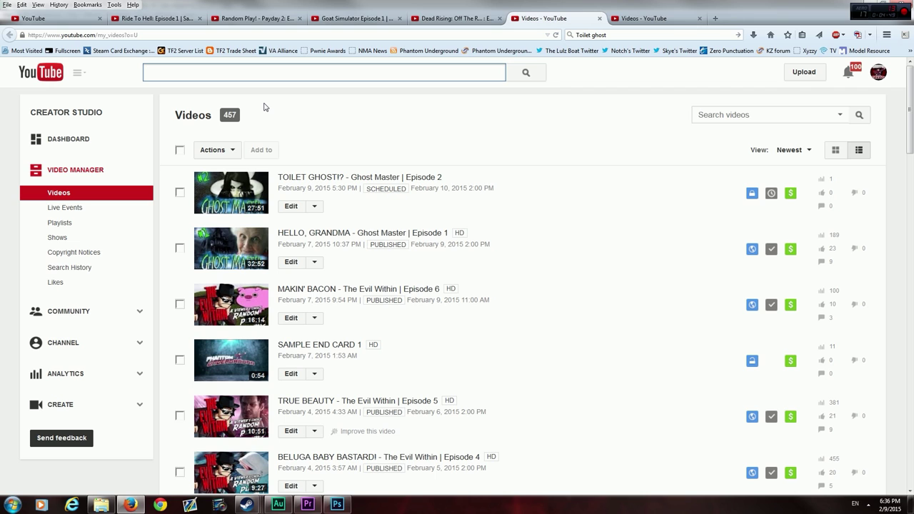
type("Armaster")
key("Return")
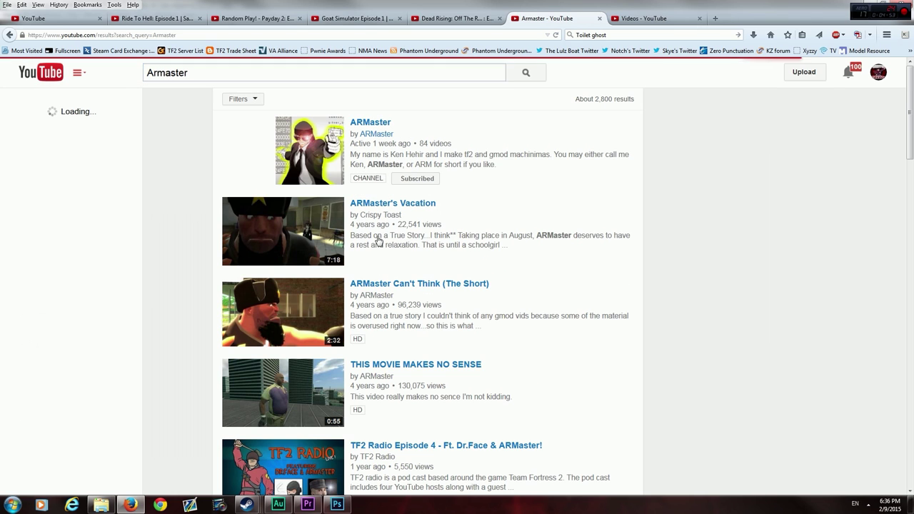
scroll(497, 317, "down", 2)
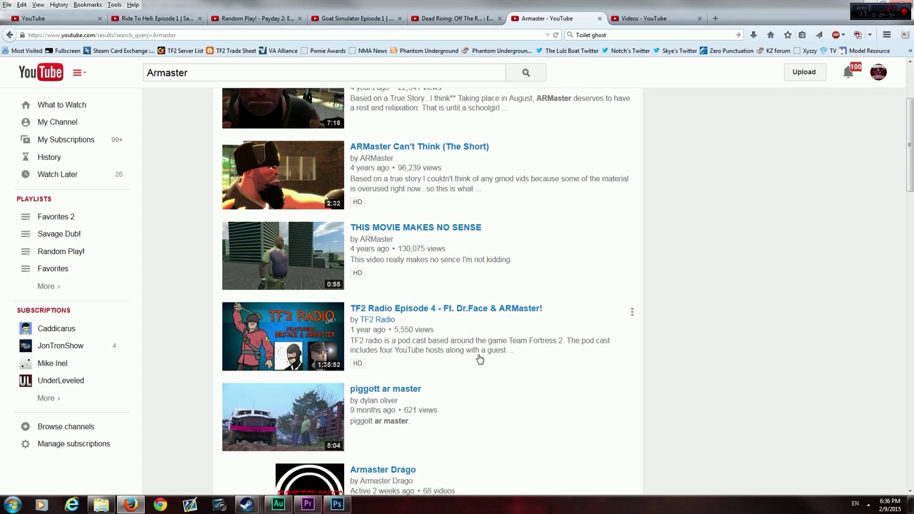
scroll(479, 354, "up", 2)
left_click(381, 122)
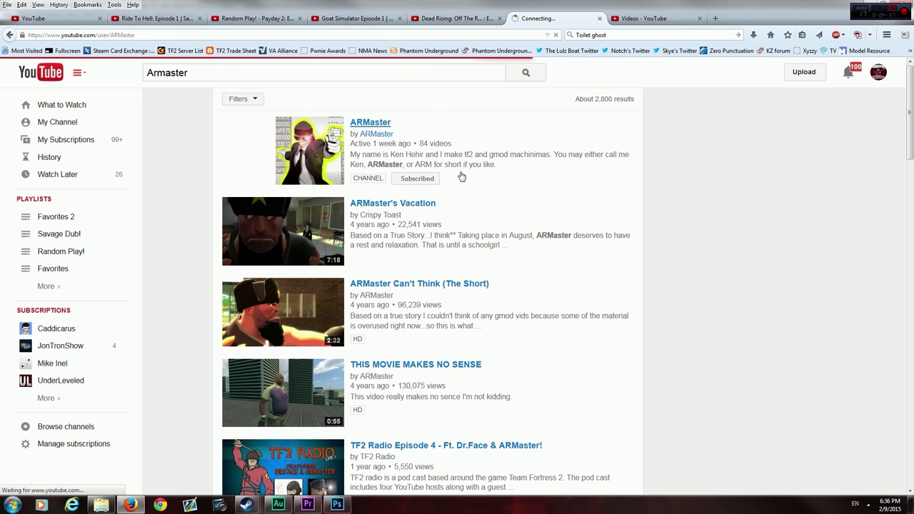
scroll(420, 326, "down", 2)
scroll(420, 326, "down", 2)
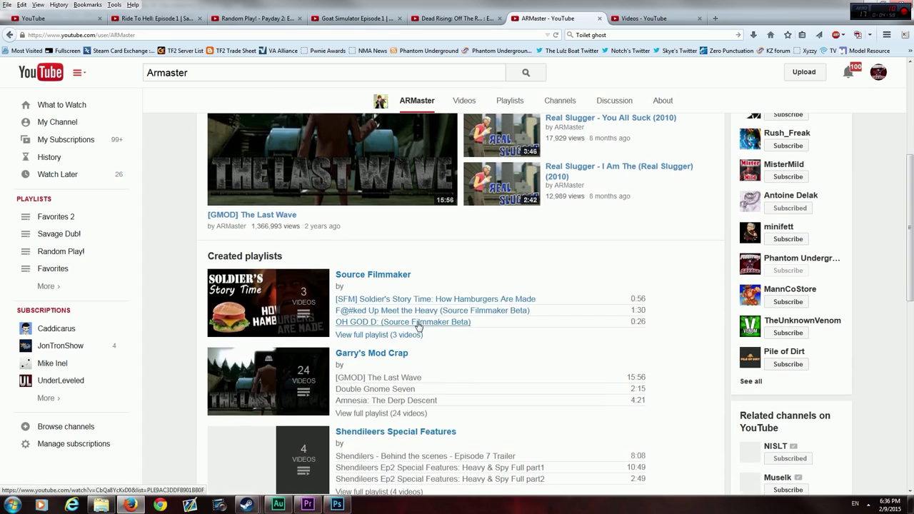
scroll(419, 326, "up", 2)
scroll(419, 326, "down", 4)
scroll(418, 327, "down", 5)
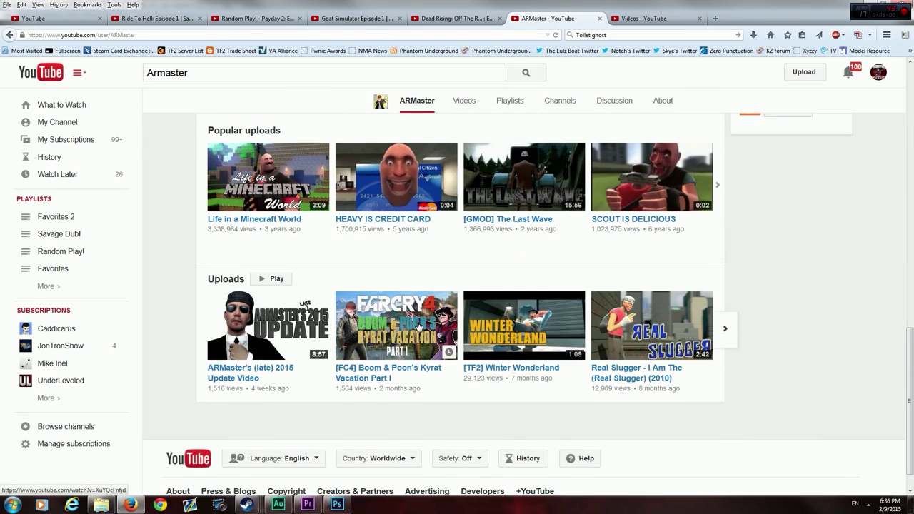
scroll(410, 328, "up", 1)
scroll(288, 331, "up", 8)
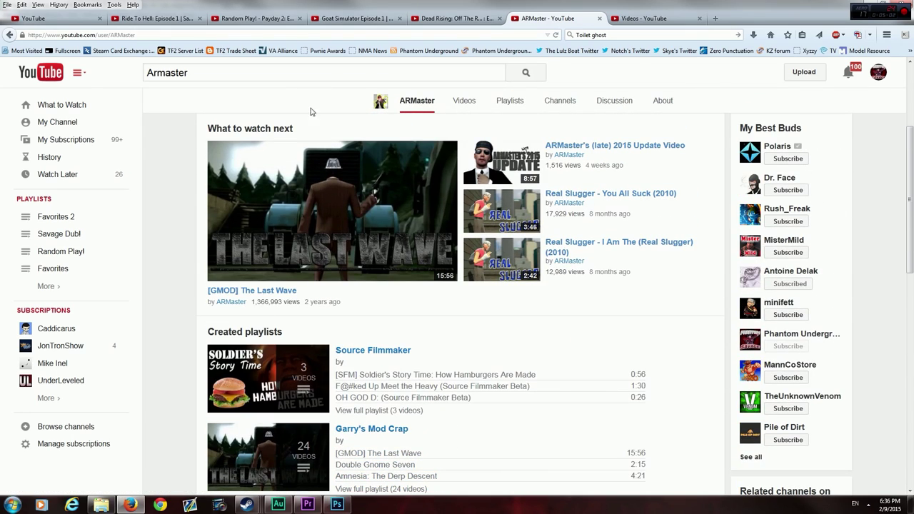
left_click(458, 107)
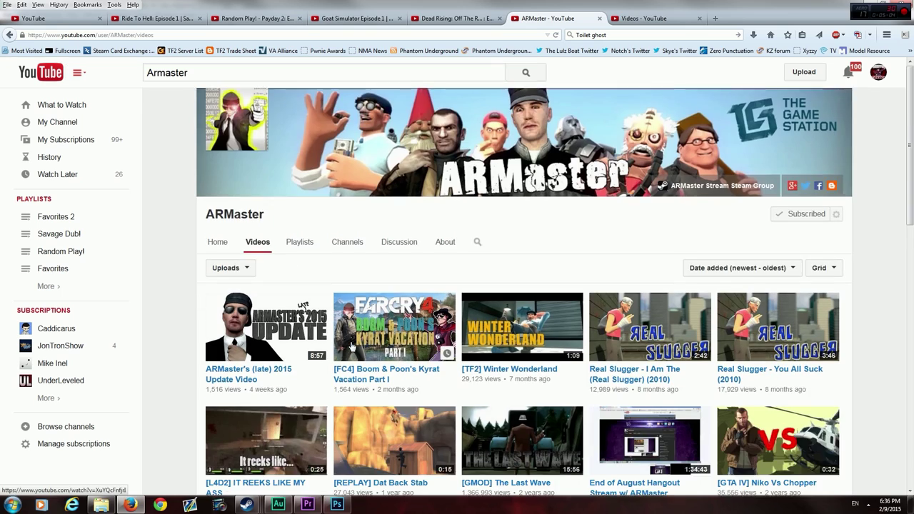
scroll(404, 193, "down", 2)
Step: Open and pause '[FC4] Boom & Poon's Kyrat Vacation Part I', reviewing its description and related videos
left_click(398, 202)
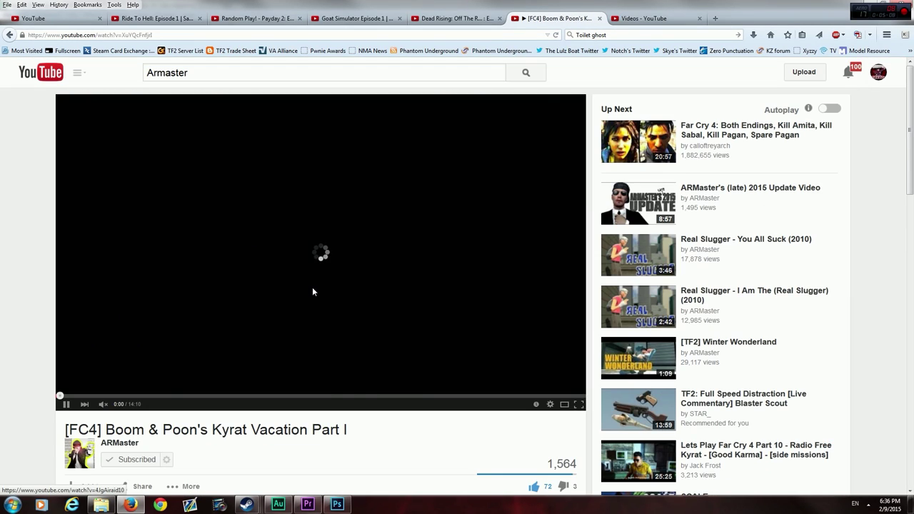
left_click(290, 289)
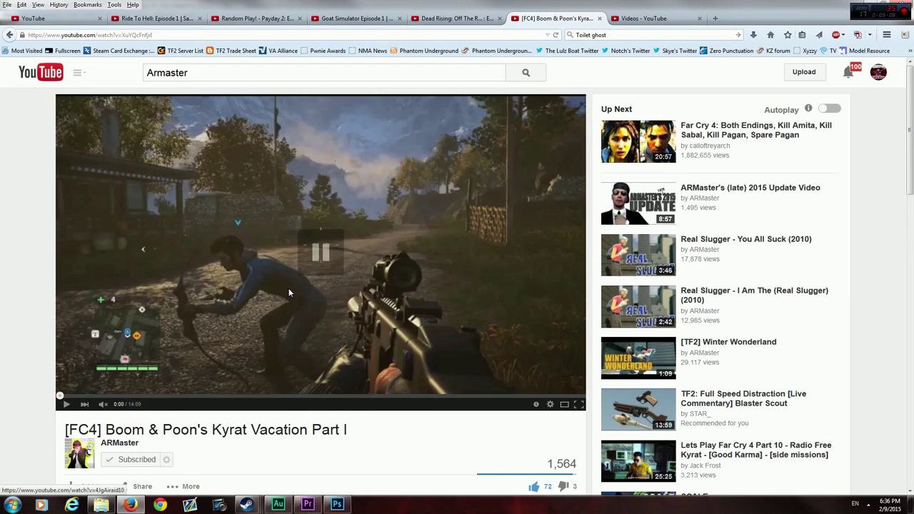
scroll(237, 281, "down", 3)
scroll(229, 277, "up", 3)
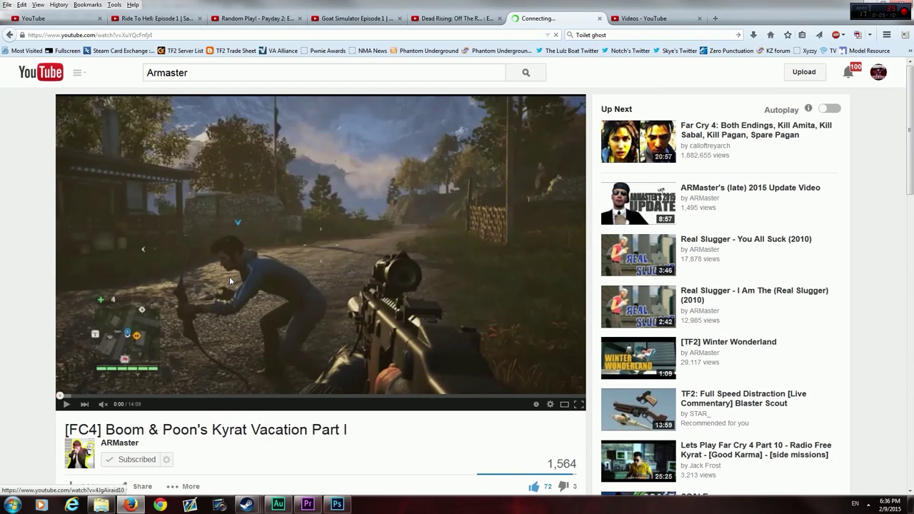
scroll(276, 288, "down", 1)
scroll(276, 291, "down", 1)
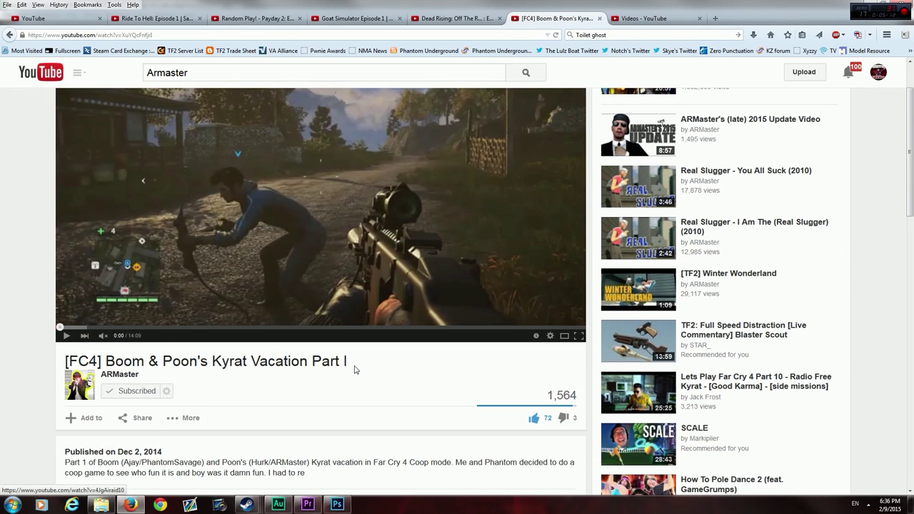
scroll(355, 370, "up", 2)
scroll(412, 233, "down", 2)
scroll(386, 240, "up", 2)
scroll(468, 257, "down", 3)
scroll(466, 246, "down", 8)
scroll(462, 228, "up", 12)
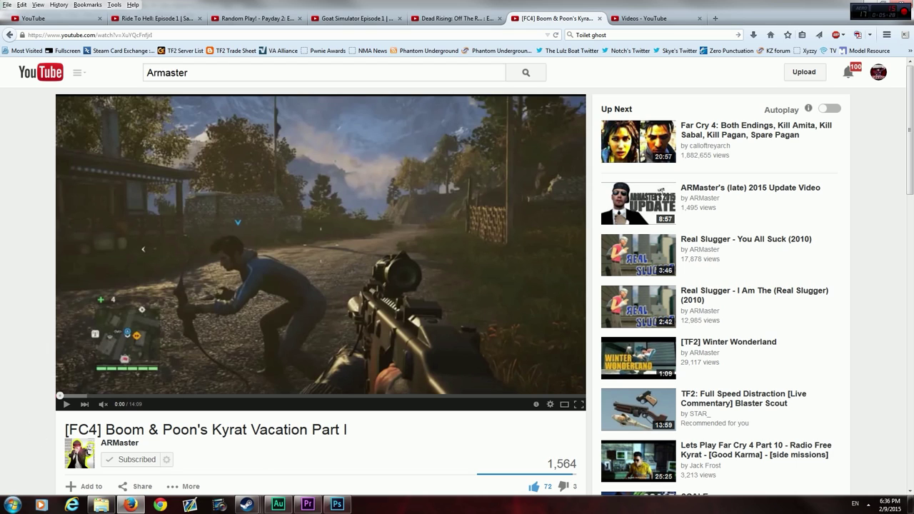
left_click(124, 20)
Step: Seek the Toilet Ghost end-screen preview and pause it at 27:18 of 27:50
left_click(62, 23)
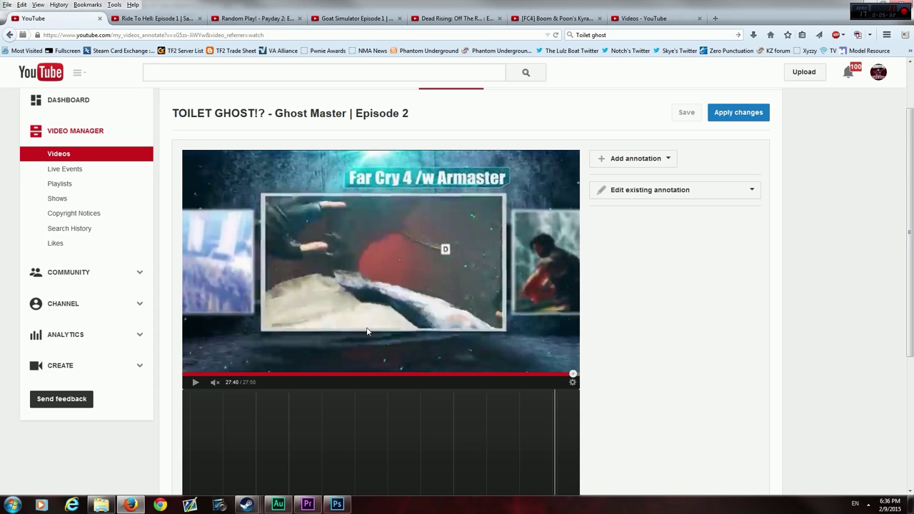
left_click(570, 374)
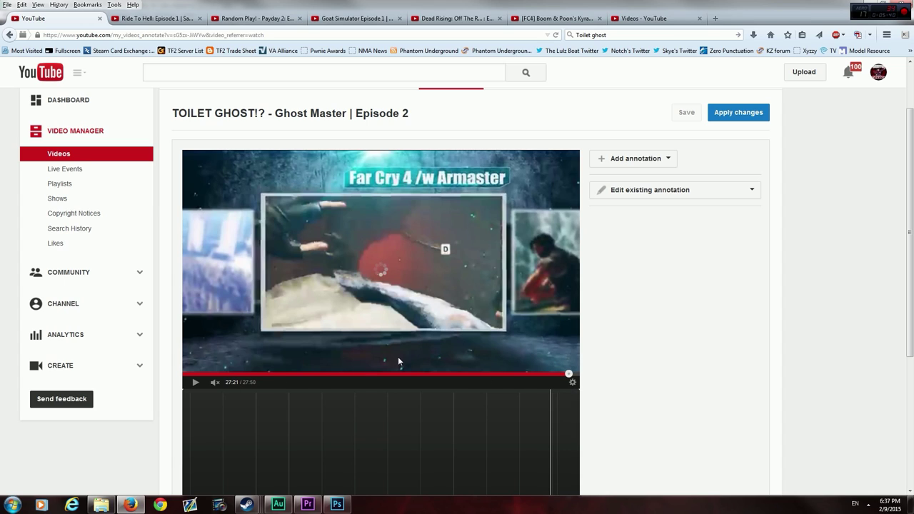
left_click(424, 248)
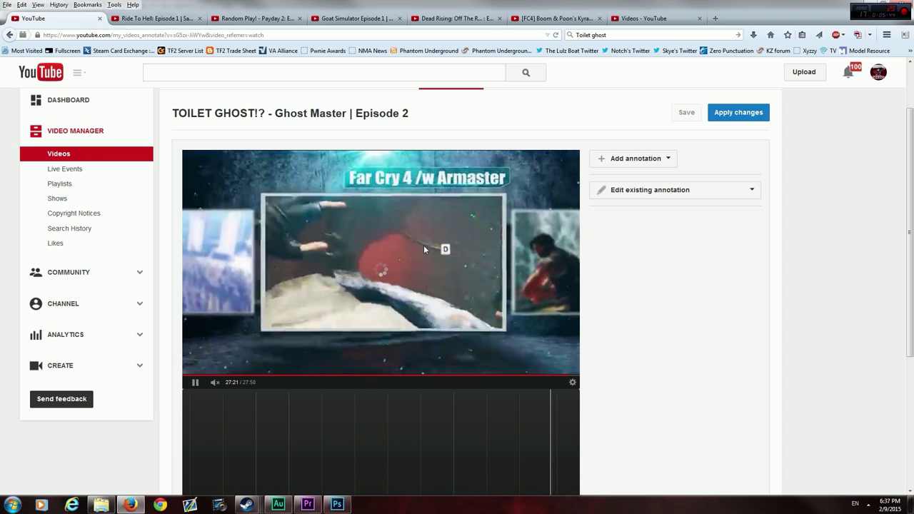
left_click(556, 35)
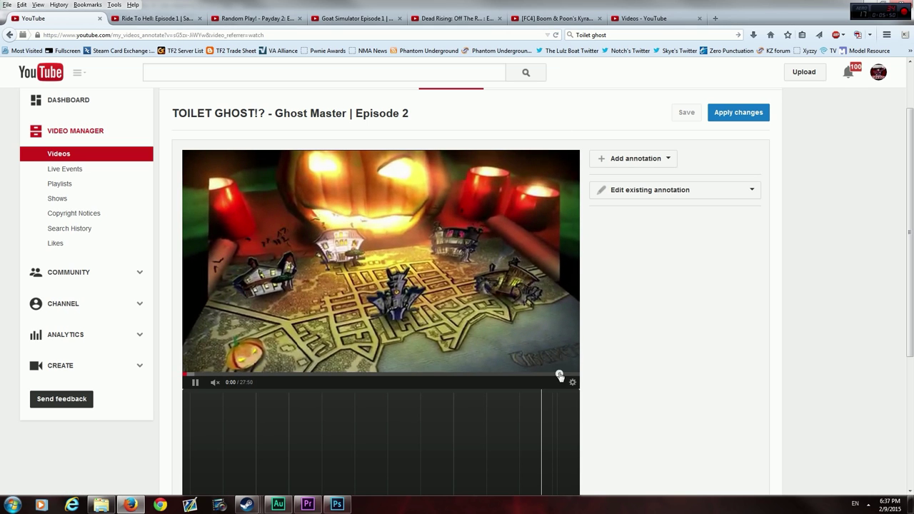
left_click(558, 373)
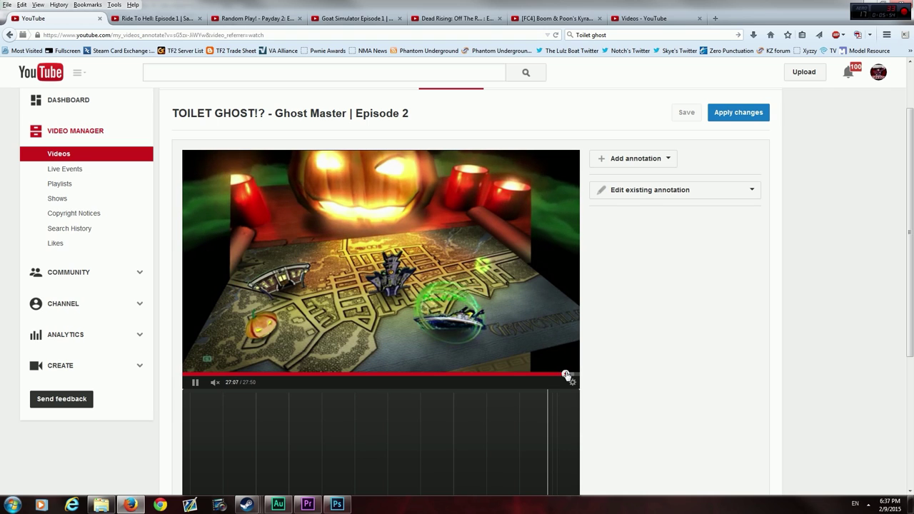
left_click(566, 374)
left_click(215, 385)
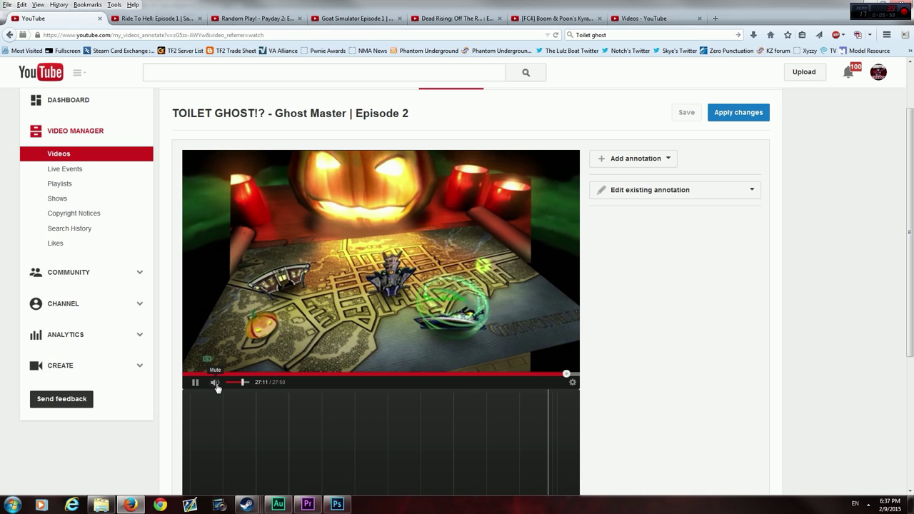
left_click(213, 384)
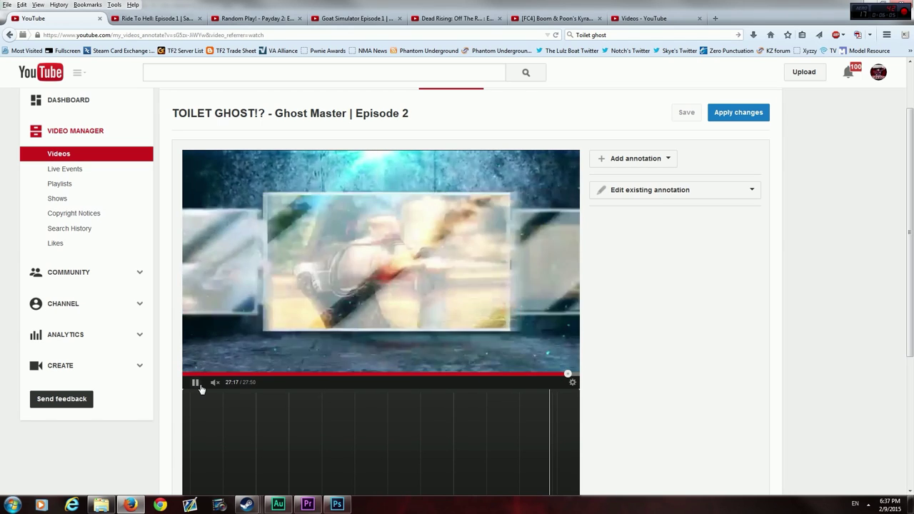
left_click(218, 365)
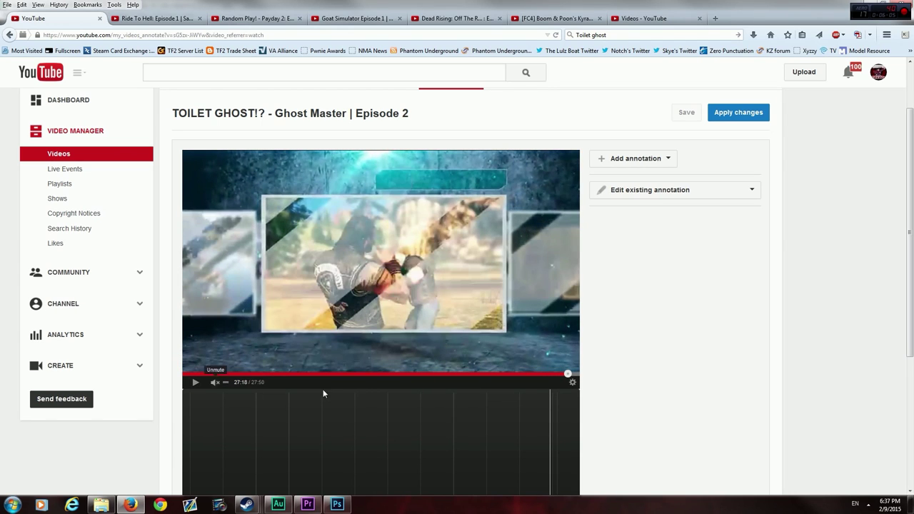
left_click(623, 166)
Step: Add a spotlight over the end screen's centre panel starting at 0:27:18.0
left_click(627, 212)
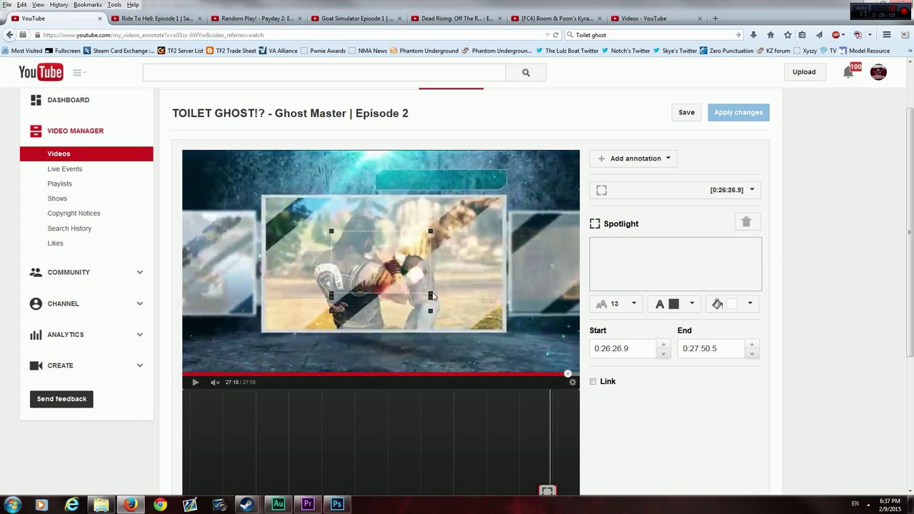
left_click_drag(431, 295, 500, 329)
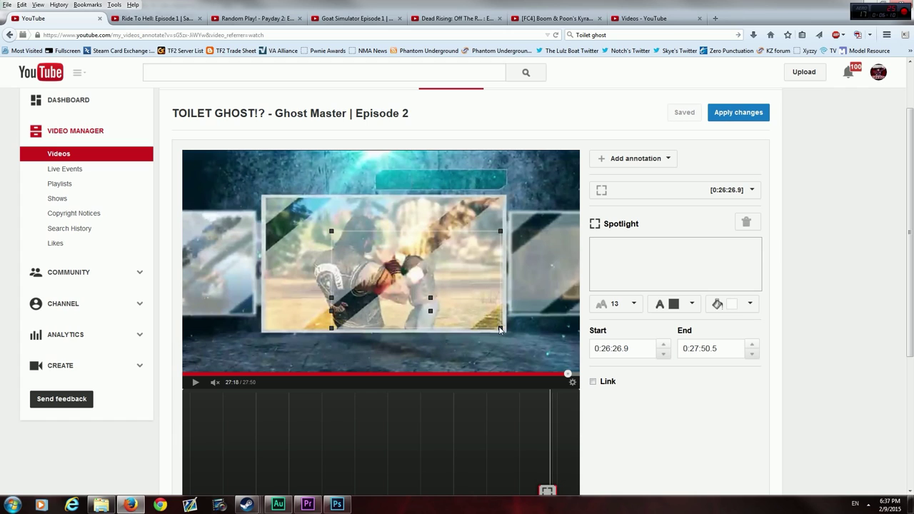
left_click_drag(331, 231, 278, 209)
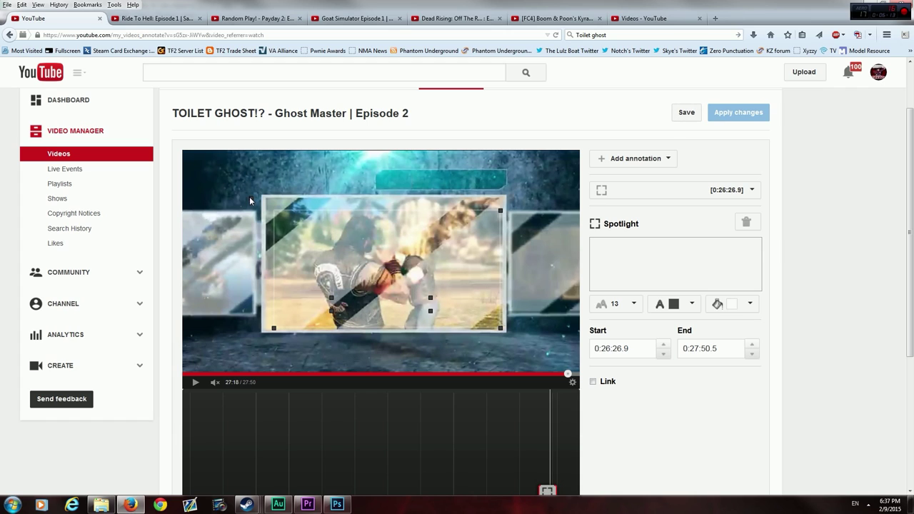
left_click_drag(392, 256, 417, 261)
left_click(630, 349)
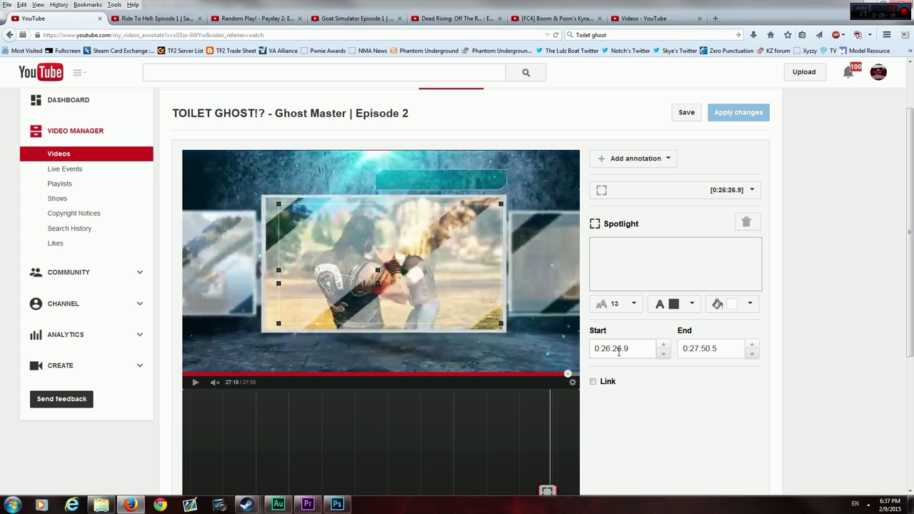
double_click(617, 349)
double_click(603, 348)
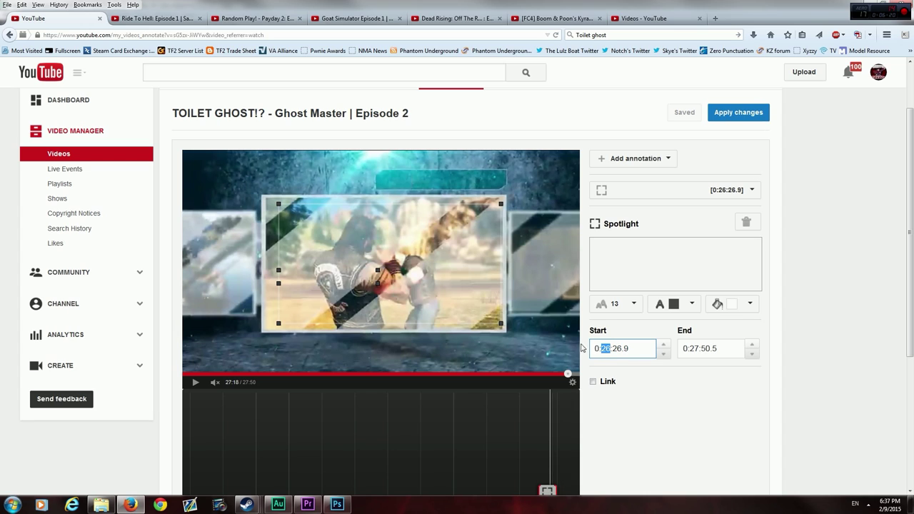
type("27:")
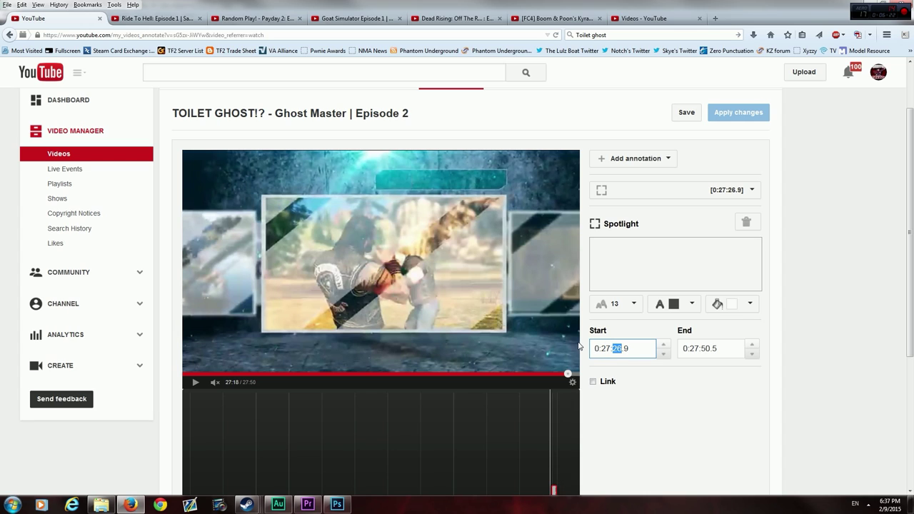
type("26")
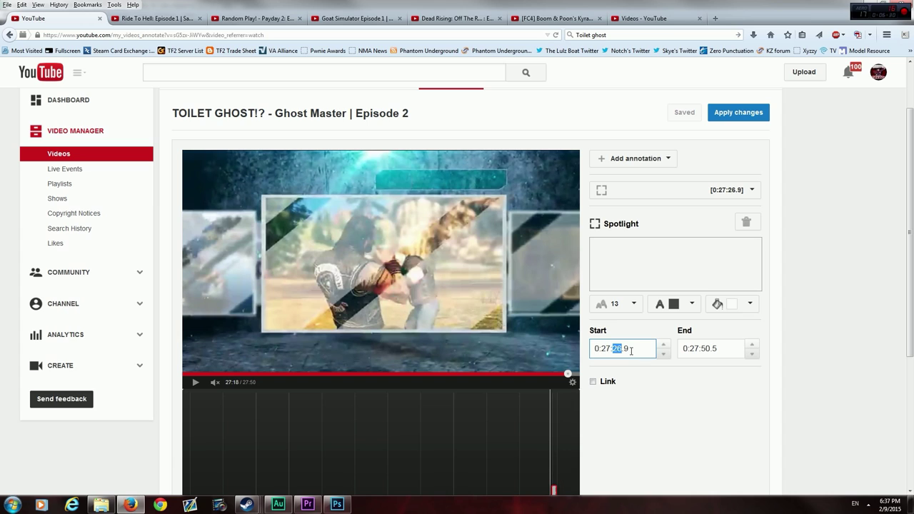
type("18.0")
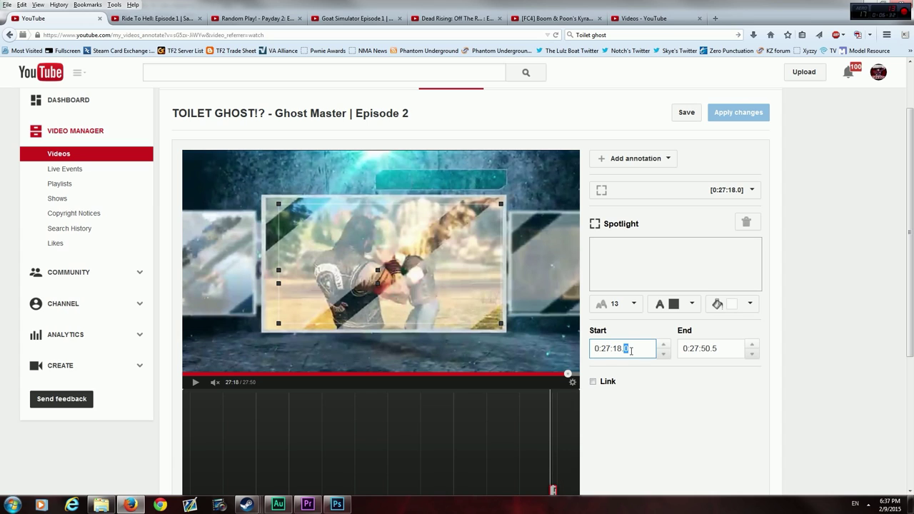
Step: Link the spotlight to the Ride To Hell episode URL, opening in a new window
left_click(591, 382)
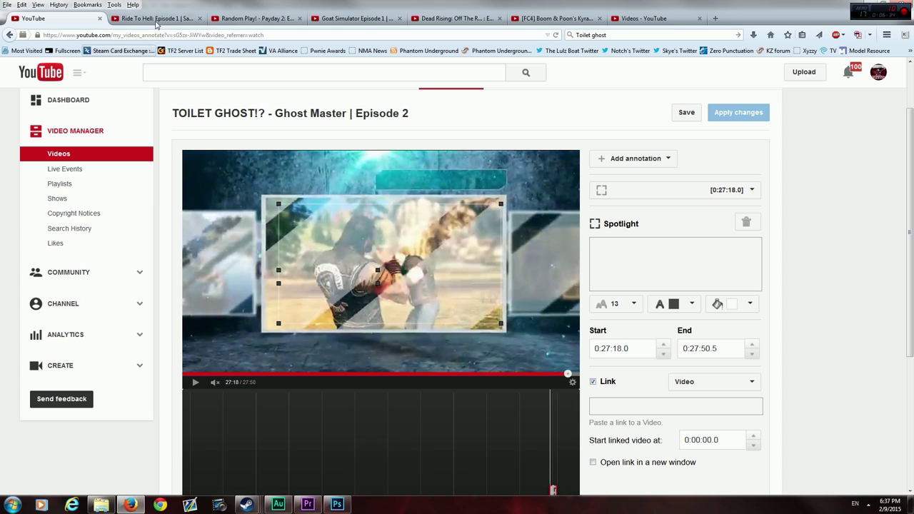
left_click(125, 19)
right_click(104, 36)
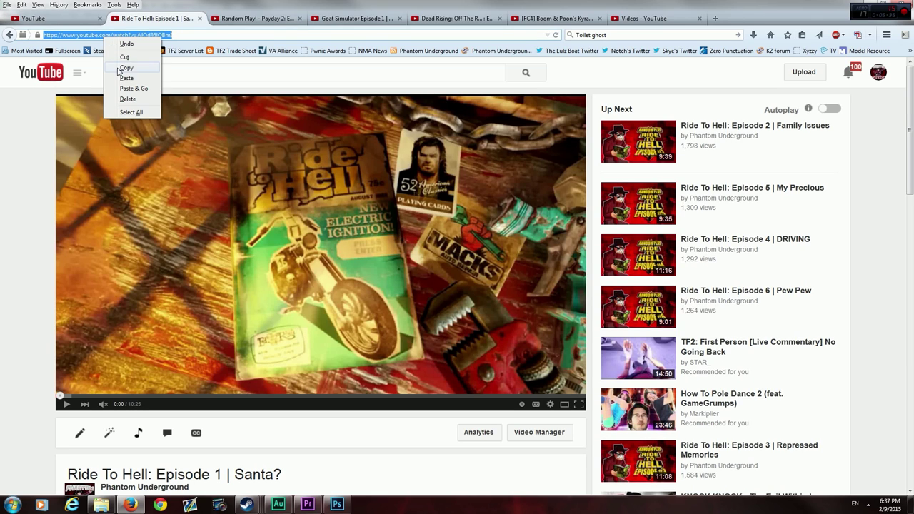
left_click(118, 67)
left_click(33, 18)
left_click(626, 405)
right_click(626, 405)
left_click(643, 327)
left_click(599, 467)
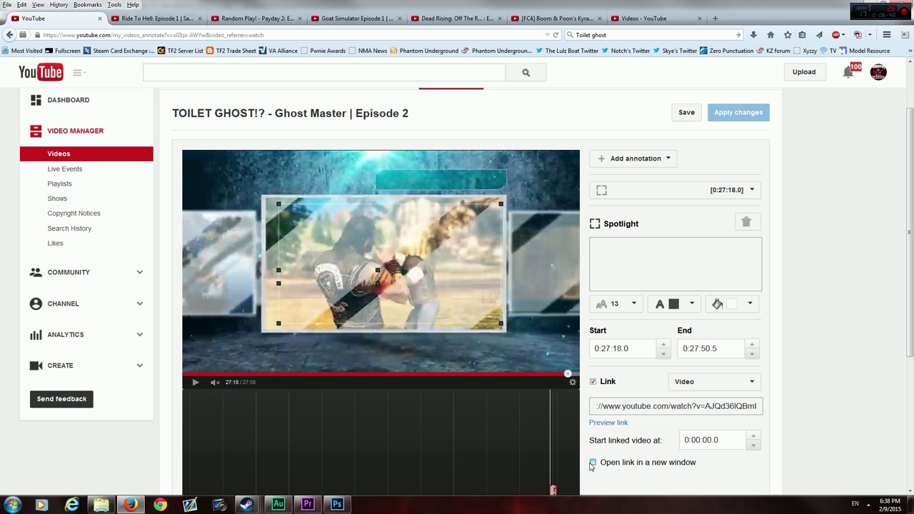
Step: Test the spotlight in playback and set its end time to 0:27:21.0
left_click(195, 383)
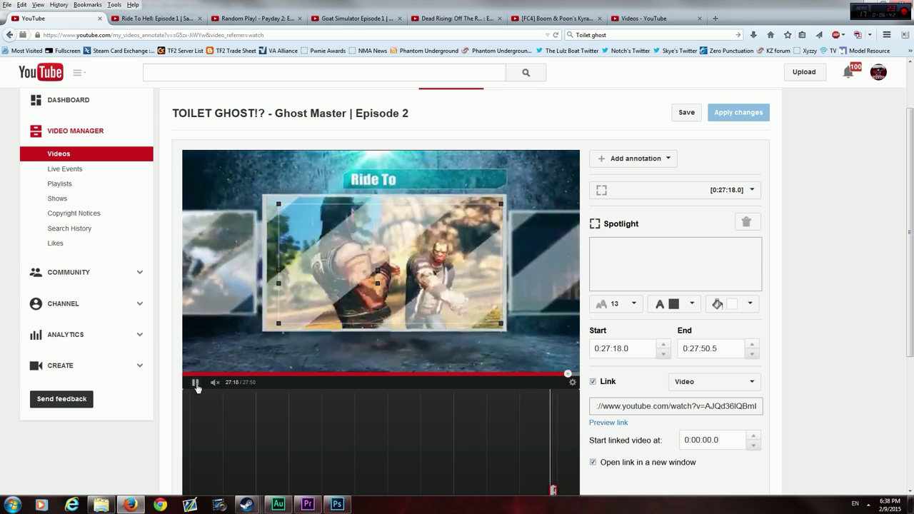
left_click(194, 383)
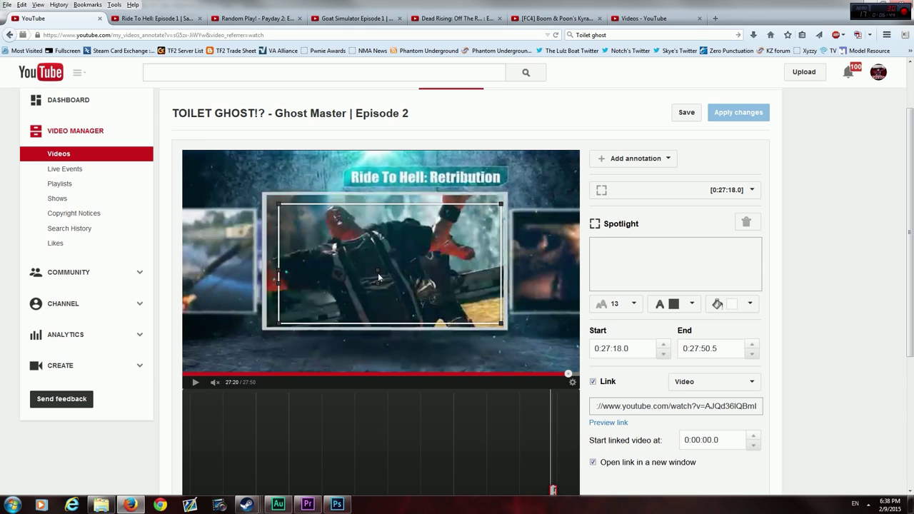
left_click(193, 385)
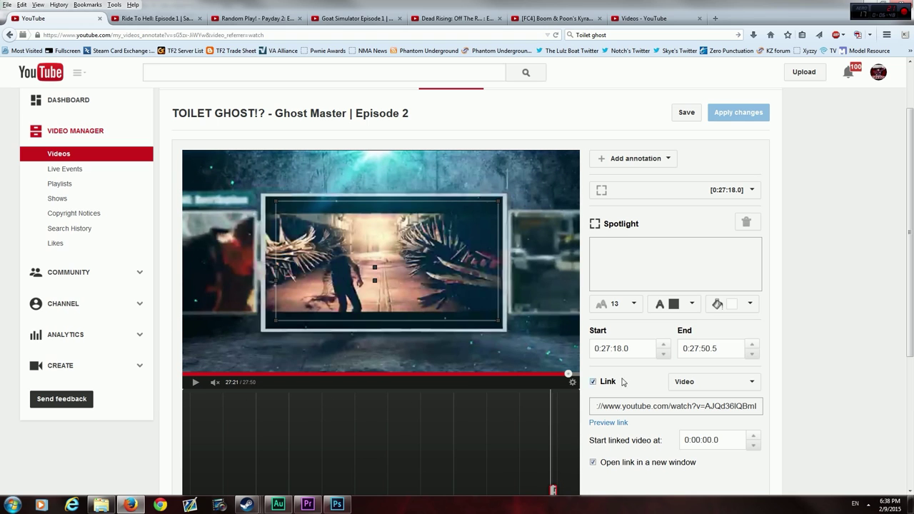
left_click(729, 351)
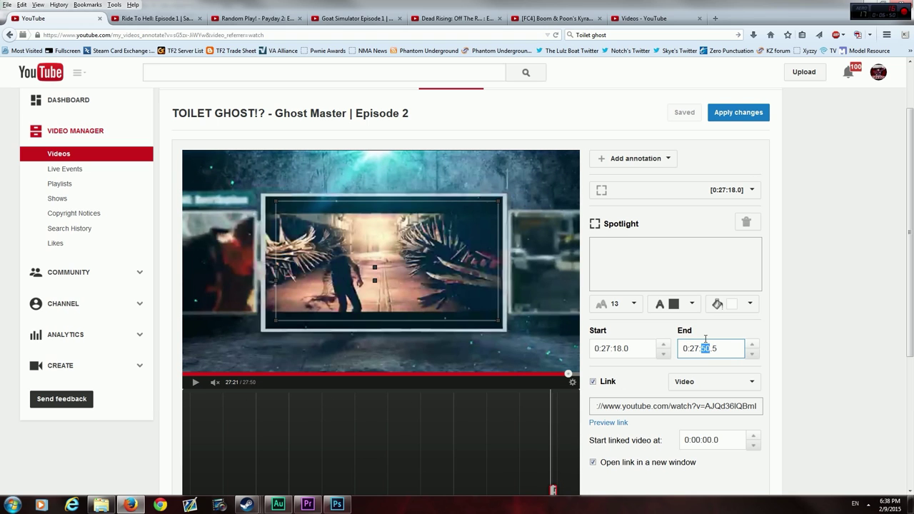
type("21.0")
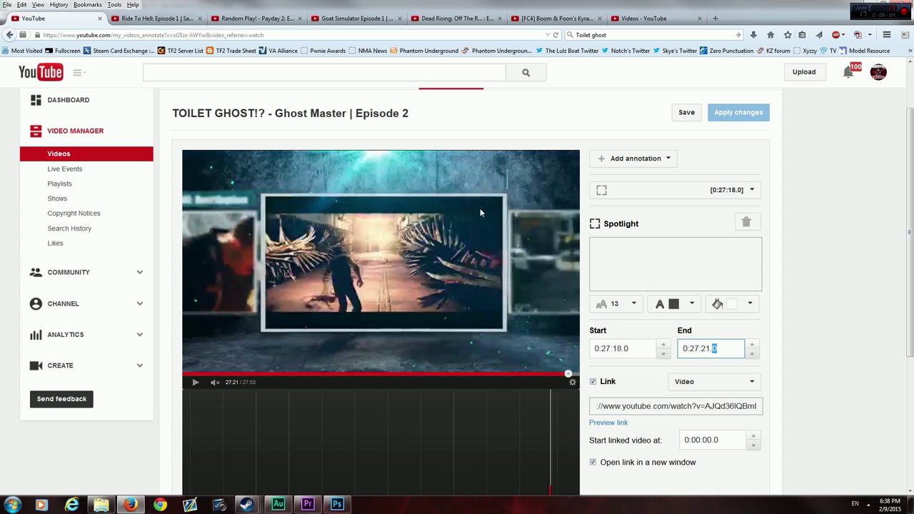
left_click(657, 21)
Step: Search for The Evil Within and open the Shriek Week: FINAL DAY video in the second tab
type("The Evil W")
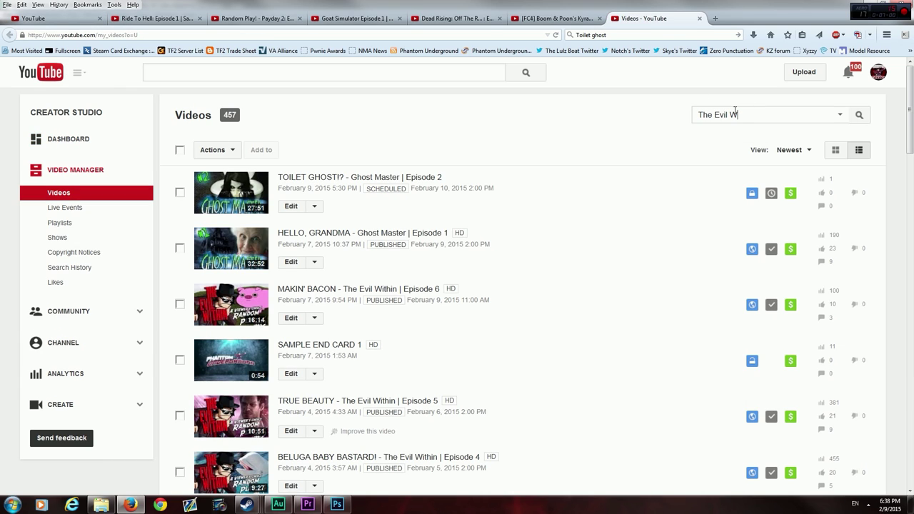
type("ithin")
key("Return")
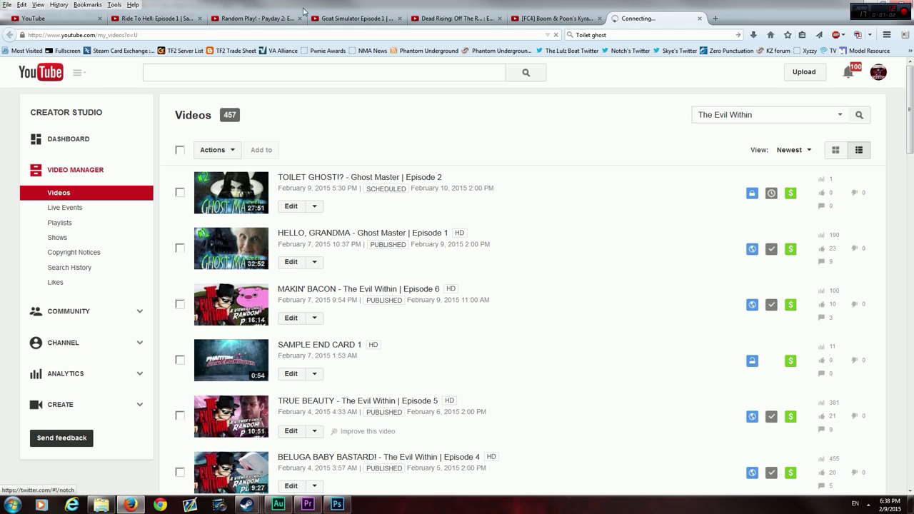
left_click(201, 19)
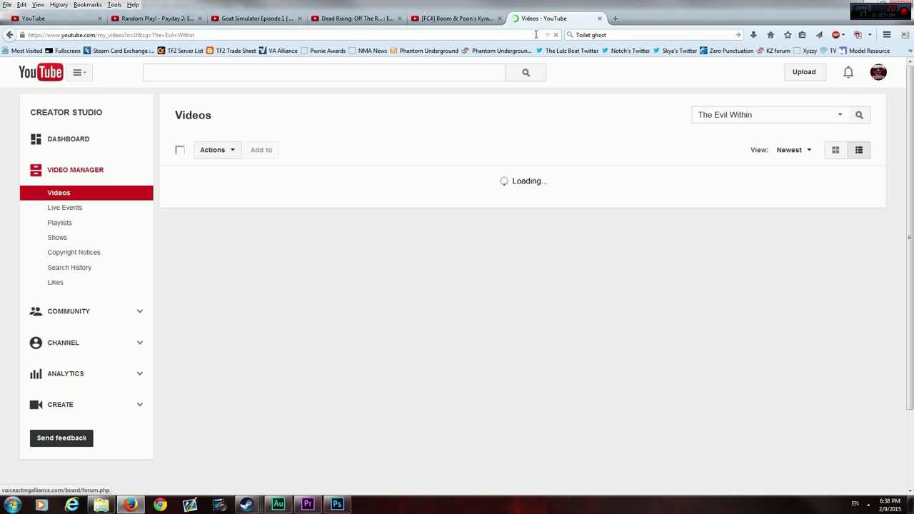
scroll(321, 348, "down", 5)
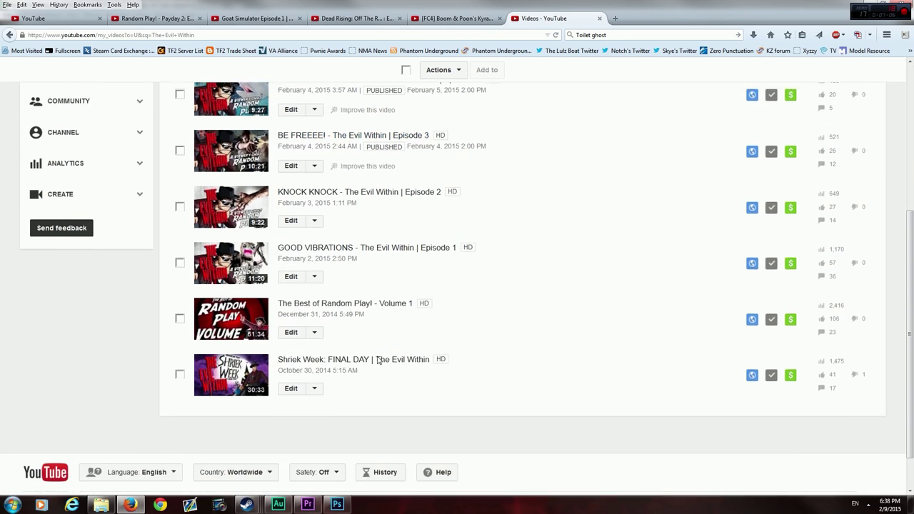
left_click(387, 344)
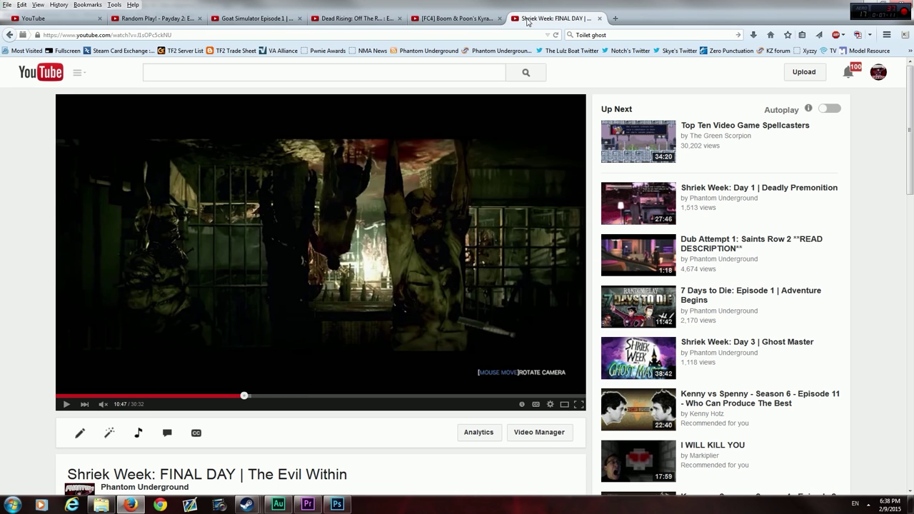
left_click_drag(553, 18, 145, 14)
Step: Copy the Shriek Week video's address and set the spotlight's link type to Subscribe
left_click(169, 37)
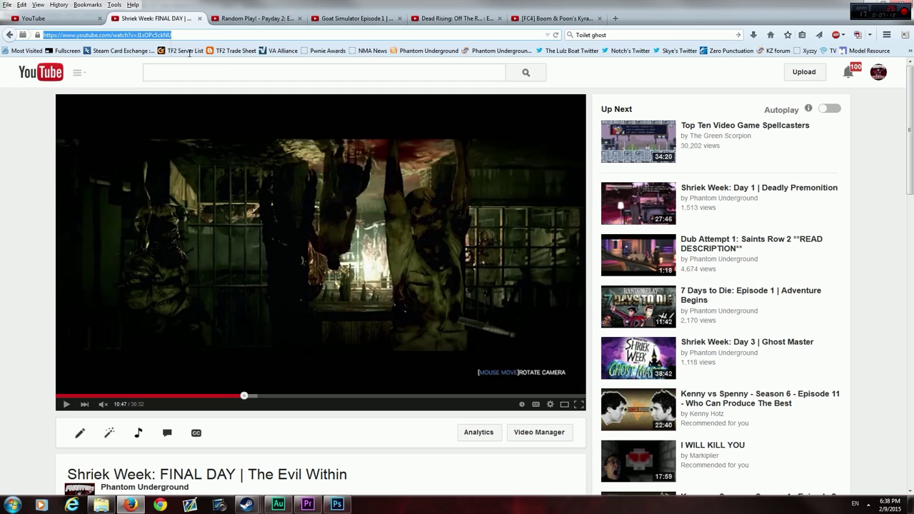
right_click(169, 37)
left_click(200, 67)
left_click(58, 24)
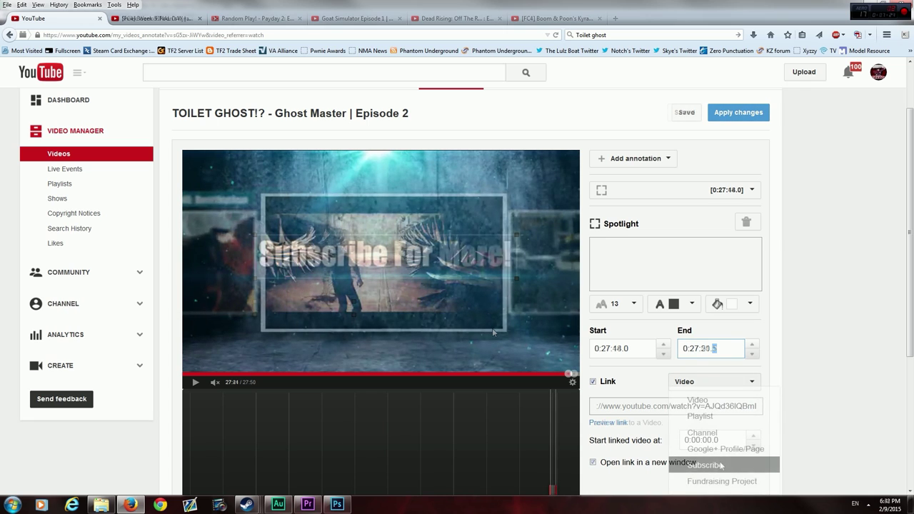
left_click(720, 464)
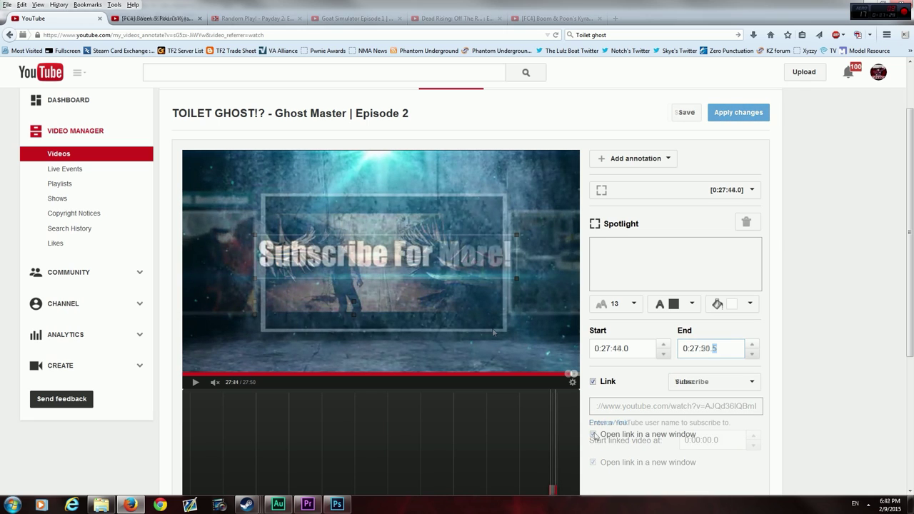
Step: Point the spotlight's link at the channel, replacing the old address with the channel's user name
left_click(638, 406)
type("Phanto?sub_confirmation=1mS")
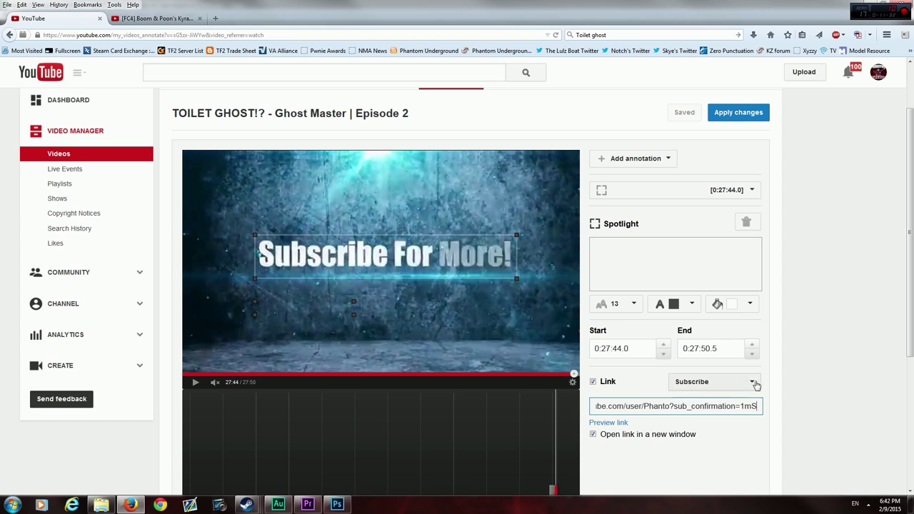
left_click_drag(758, 405, 391, 399)
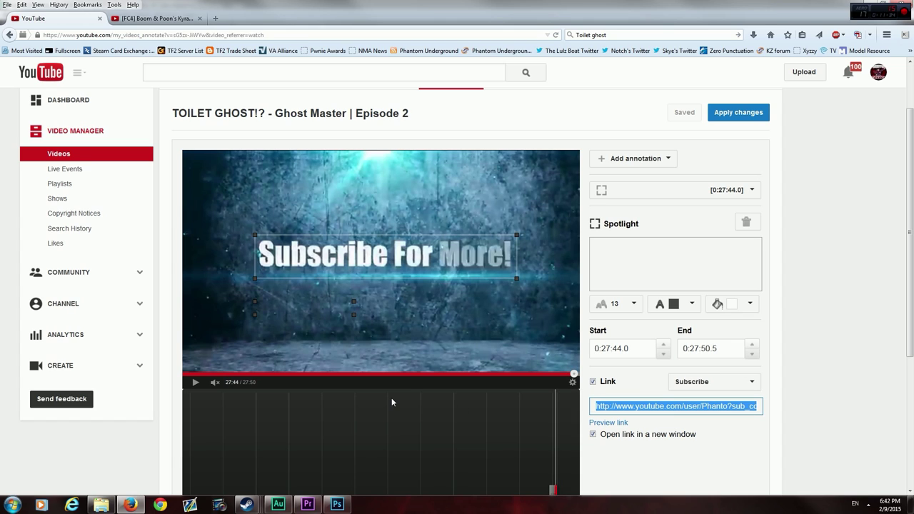
type("PhantomSavage")
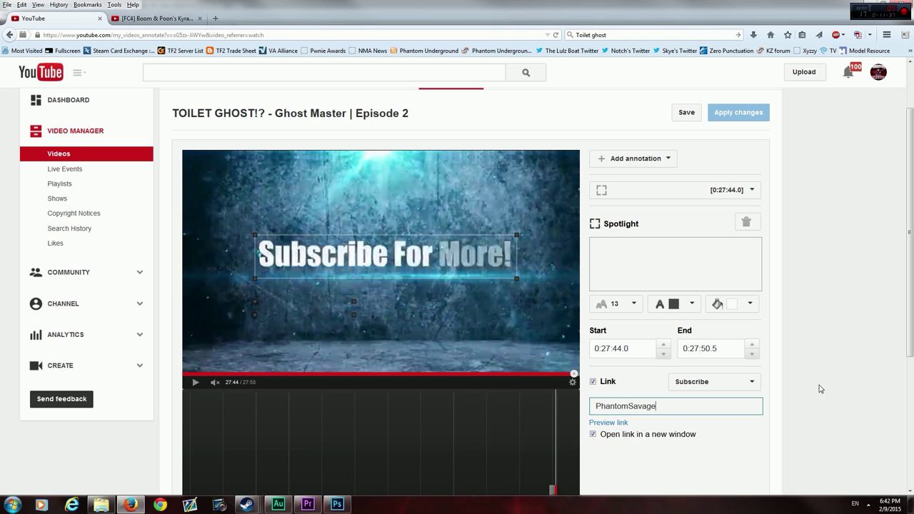
left_click(341, 355)
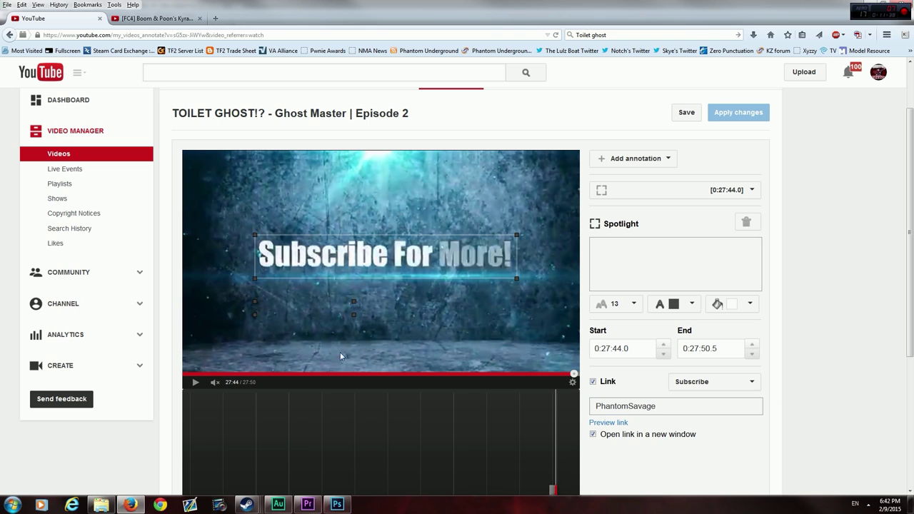
Step: Preview the end screen and change the spotlight's End time to 0:27:47.0
left_click(195, 382)
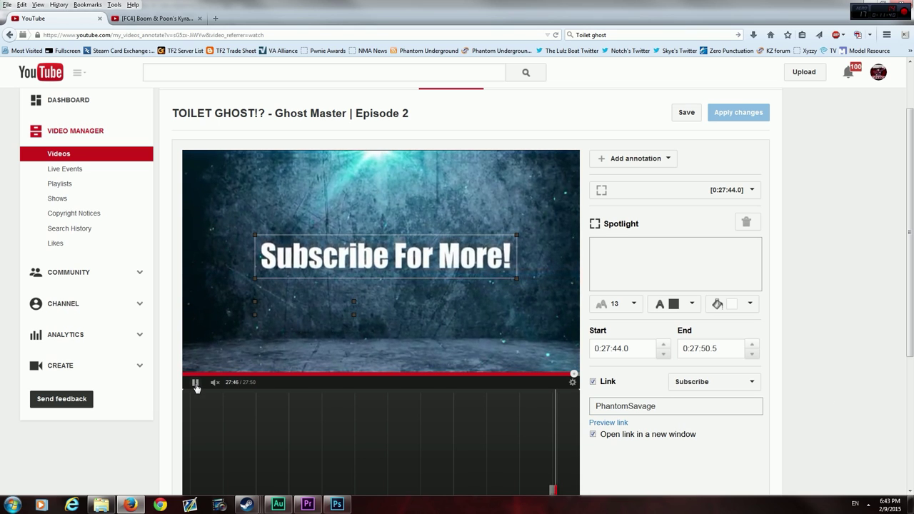
left_click(195, 382)
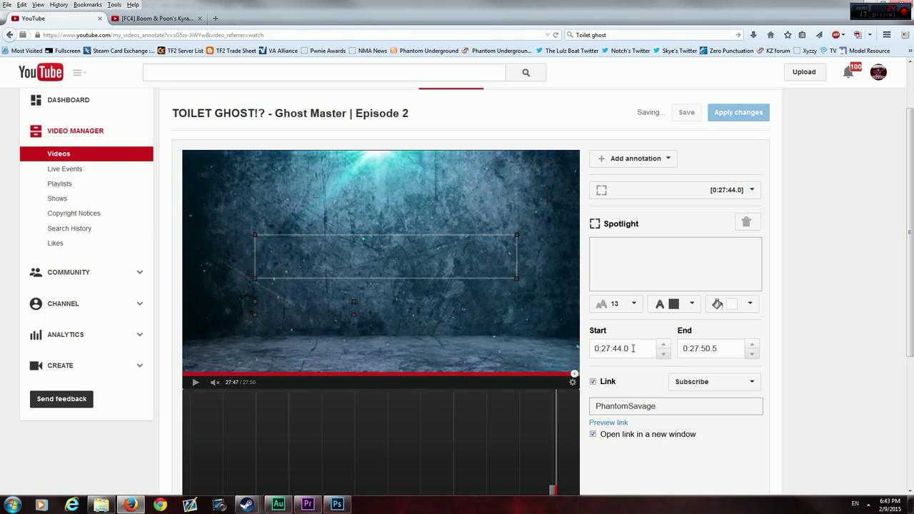
left_click(703, 349)
type("47")
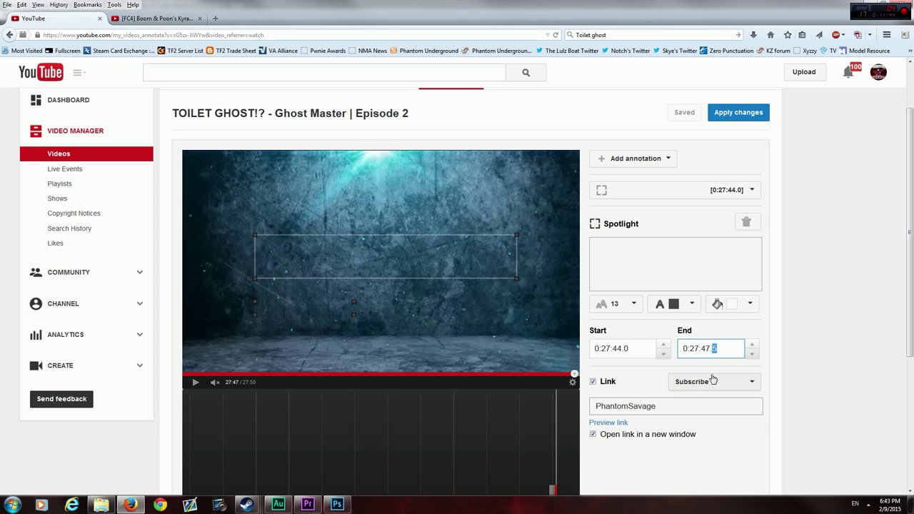
type("0")
left_click(831, 278)
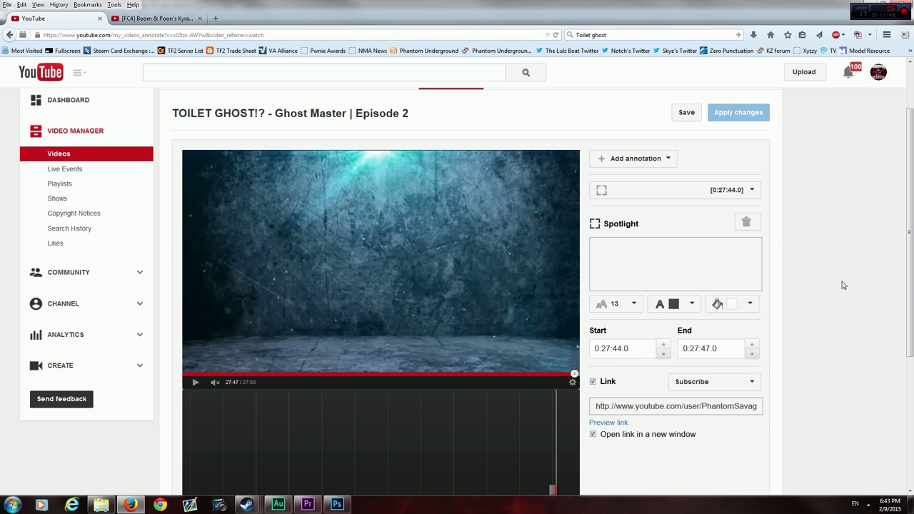
Step: Save the annotation edits and publish the changes to the video
scroll(842, 285, "down", 3)
scroll(397, 386, "up", 5)
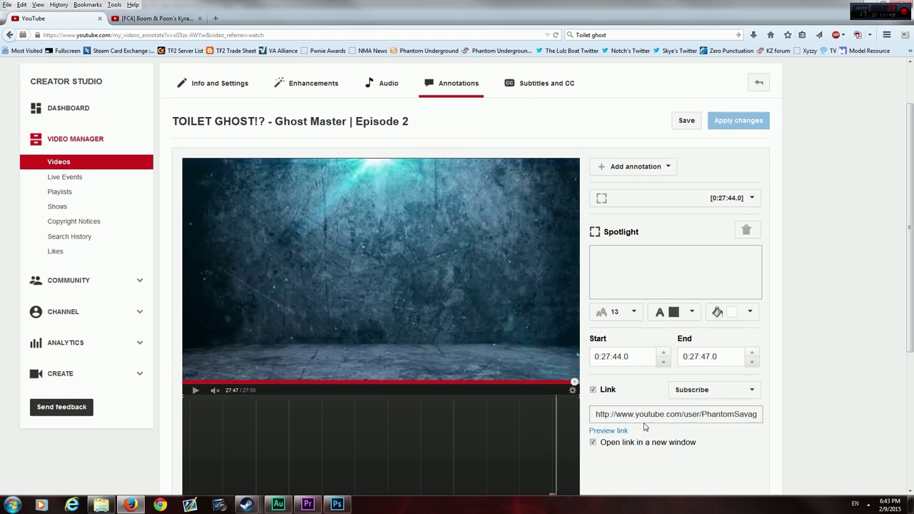
scroll(396, 389, "down", 4)
scroll(397, 390, "up", 4)
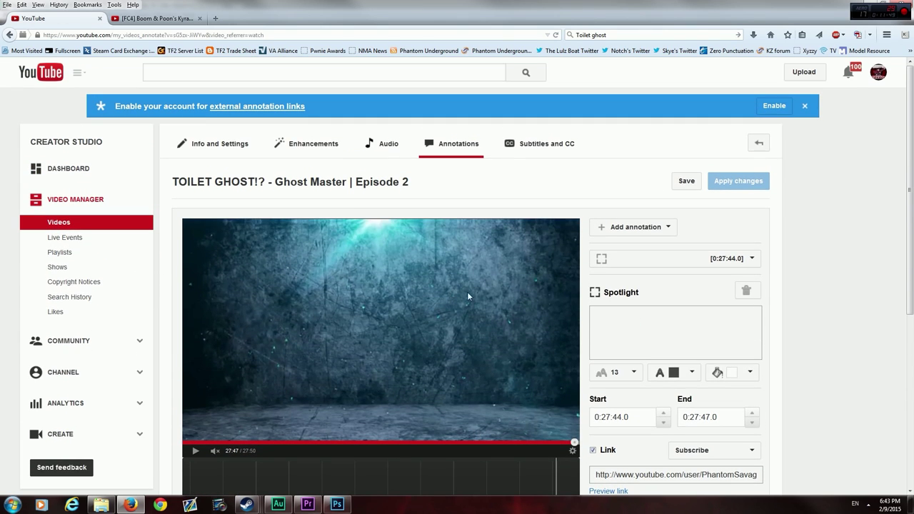
left_click(687, 181)
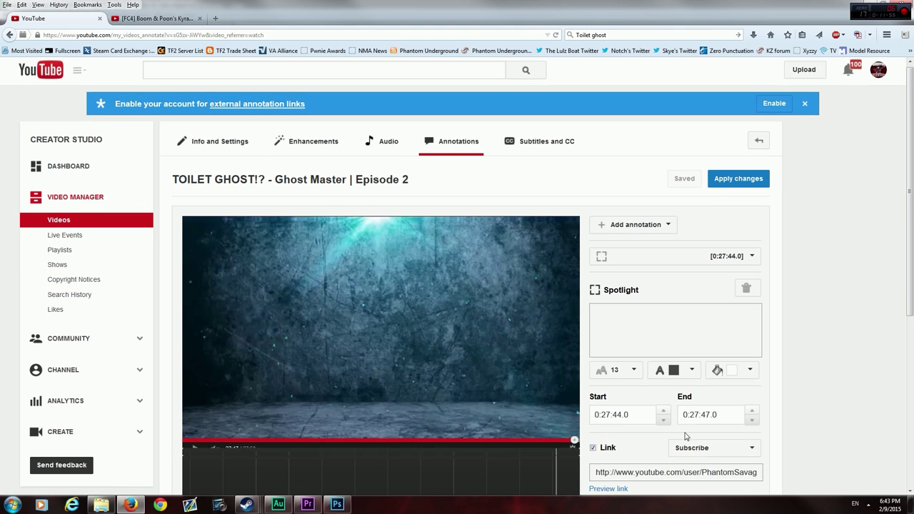
scroll(518, 256, "down", 2)
scroll(732, 395, "down", 5)
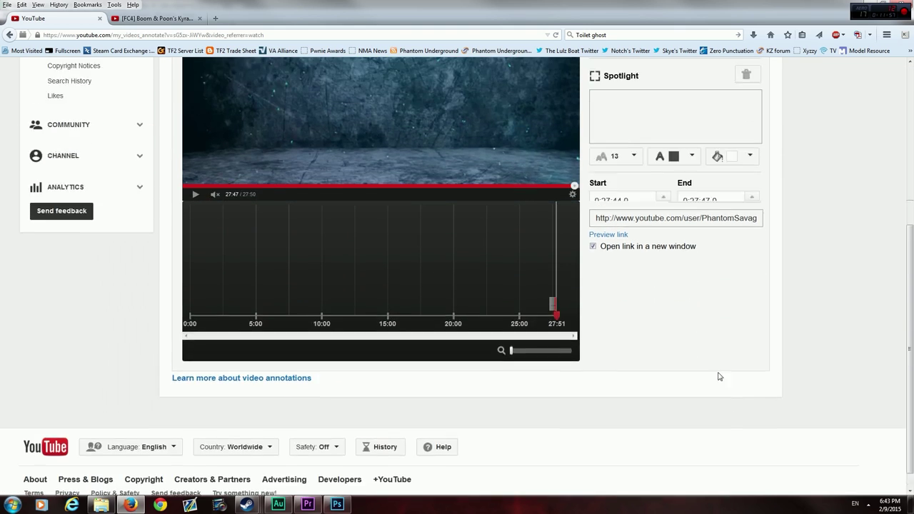
scroll(731, 379, "up", 8)
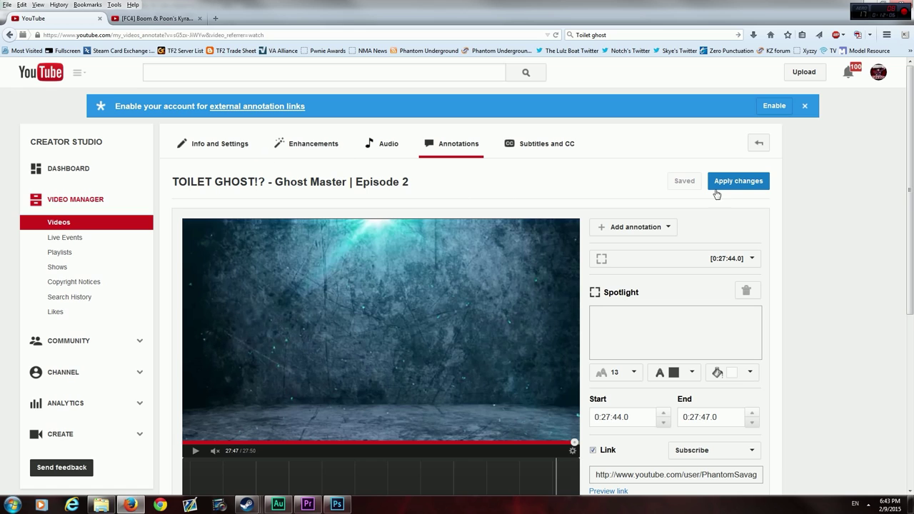
left_click(736, 182)
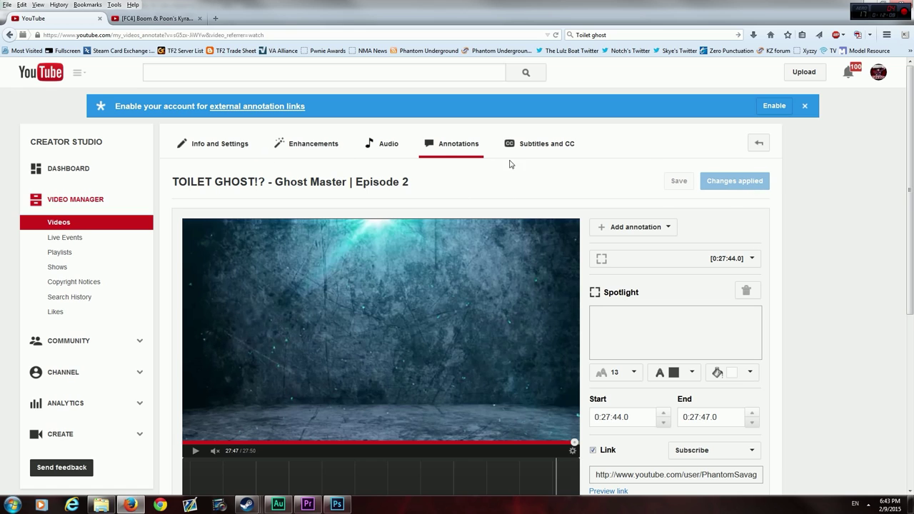
Step: View the public 'TOILET GHOST!? - Ghost Master | Episode 2' watch page and browse down to its empty comments
left_click(365, 182)
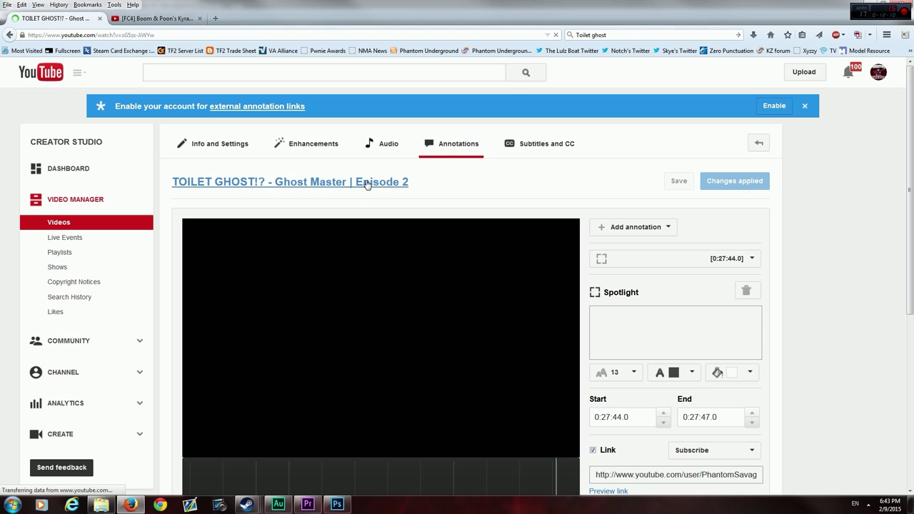
scroll(447, 336, "down", 1)
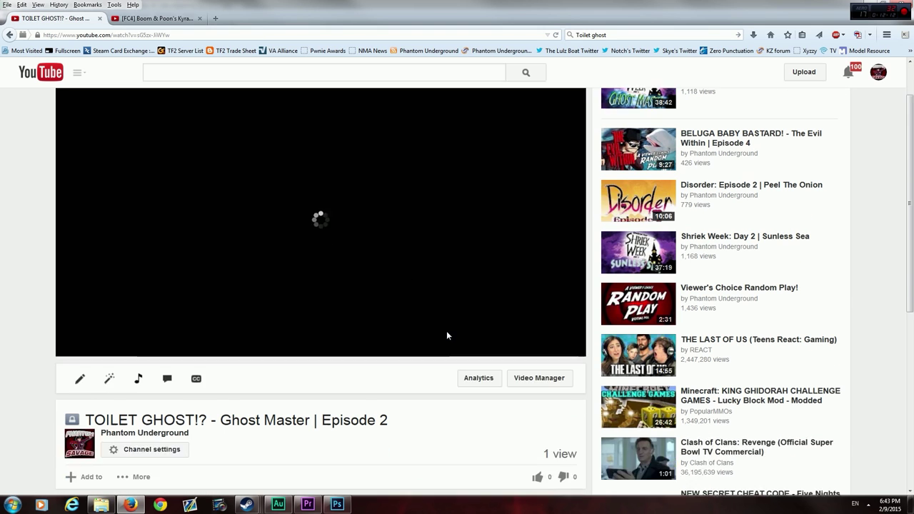
scroll(447, 334, "down", 3)
scroll(446, 335, "down", 3)
scroll(444, 334, "up", 4)
scroll(444, 333, "up", 3)
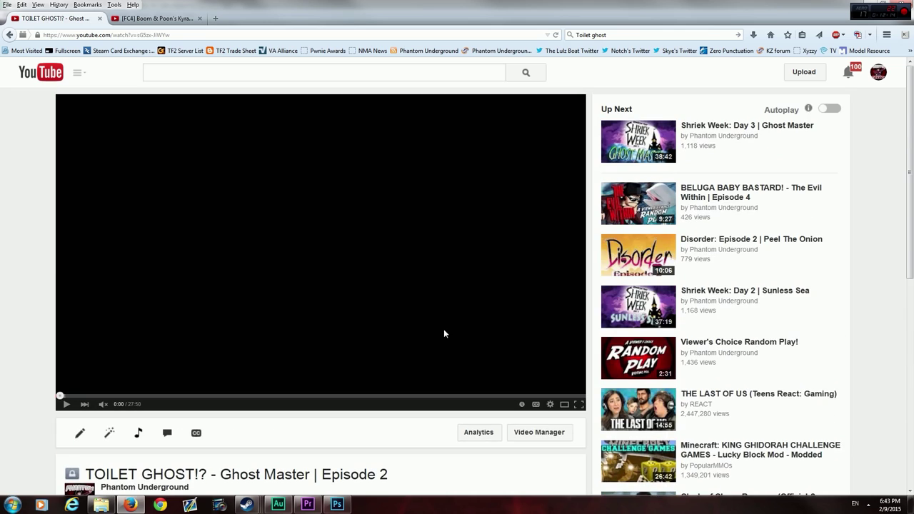
scroll(444, 330, "down", 4)
scroll(444, 330, "down", 1)
scroll(444, 330, "up", 1)
scroll(444, 330, "up", 4)
scroll(443, 332, "down", 4)
scroll(442, 328, "up", 4)
scroll(442, 328, "down", 8)
scroll(443, 328, "up", 6)
scroll(443, 329, "down", 4)
scroll(464, 317, "up", 6)
scroll(569, 321, "down", 5)
scroll(573, 321, "up", 5)
scroll(573, 321, "down", 3)
scroll(568, 322, "up", 3)
scroll(571, 322, "down", 5)
scroll(582, 322, "up", 5)
scroll(565, 318, "down", 3)
scroll(561, 318, "up", 3)
scroll(559, 318, "down", 3)
scroll(566, 316, "up", 3)
scroll(498, 246, "down", 4)
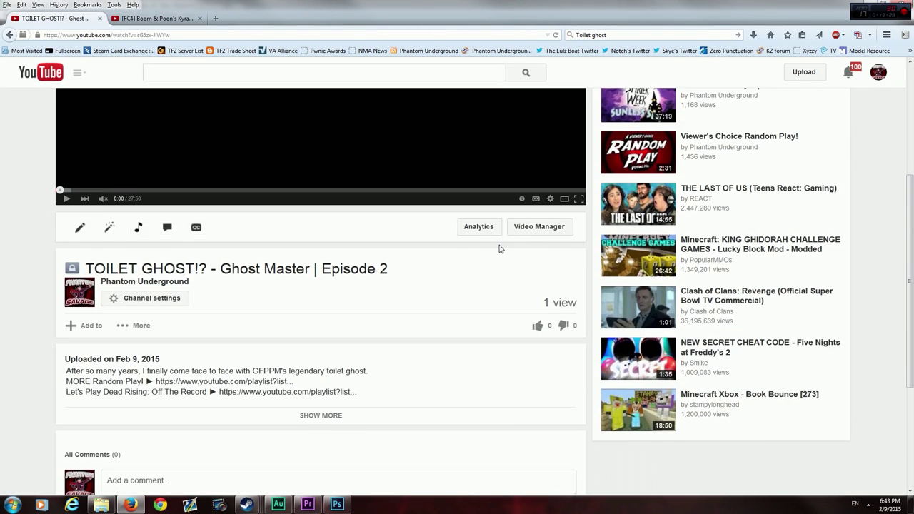
scroll(357, 252, "up", 1)
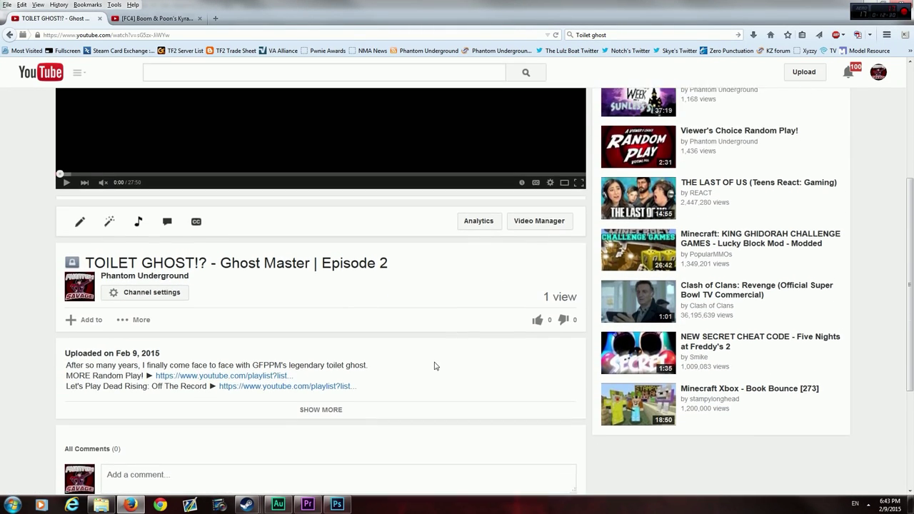
scroll(434, 367, "down", 3)
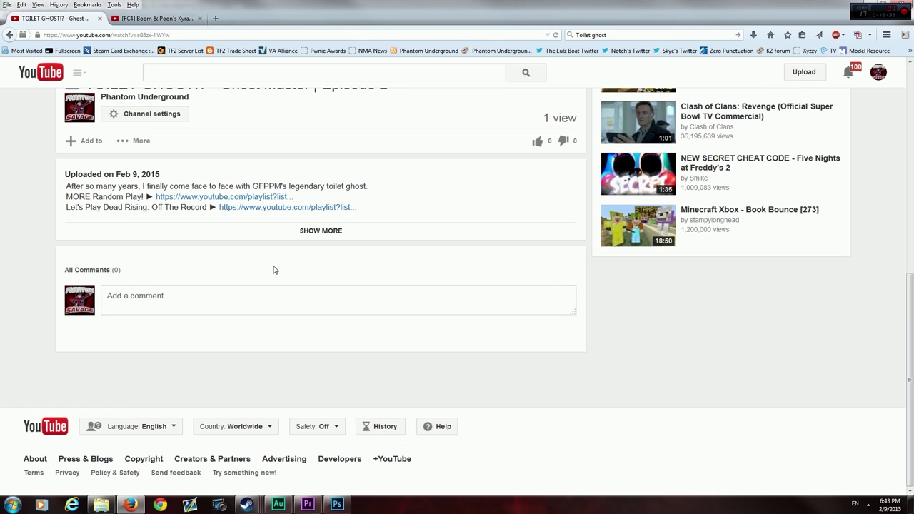
scroll(432, 342, "up", 5)
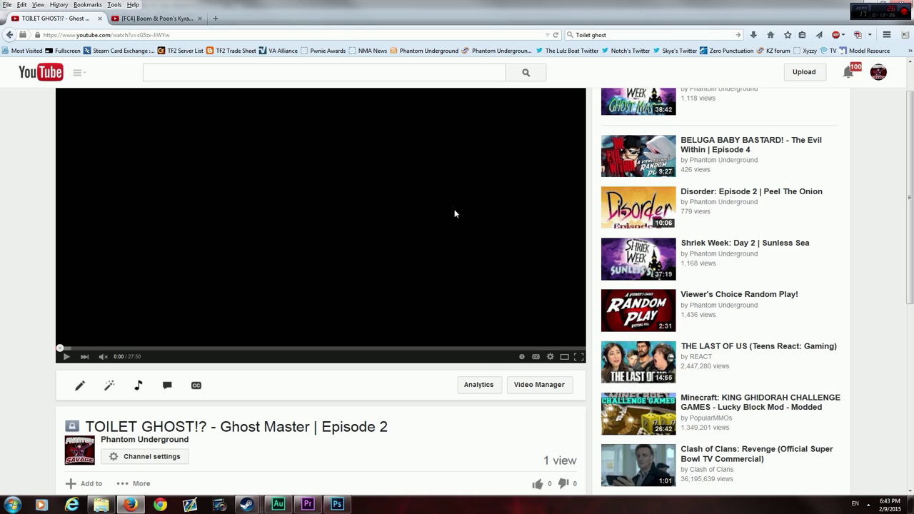
scroll(372, 269, "down", 1)
scroll(412, 326, "up", 2)
scroll(411, 326, "down", 5)
scroll(401, 316, "up", 4)
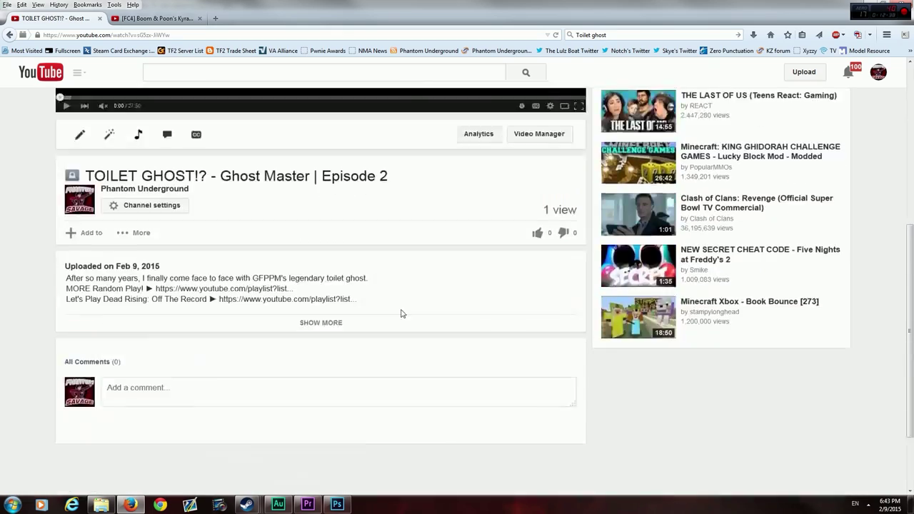
scroll(416, 295, "up", 2)
scroll(404, 267, "down", 5)
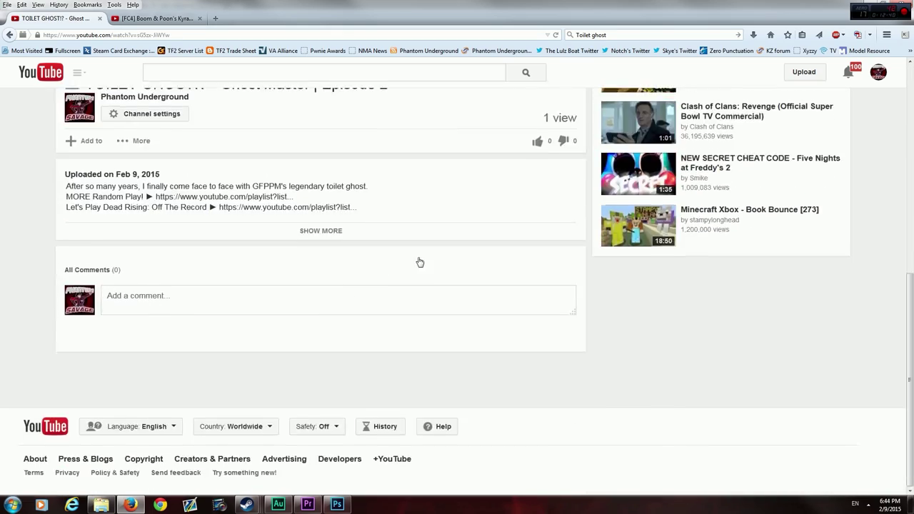
scroll(418, 261, "up", 5)
scroll(427, 261, "down", 4)
scroll(424, 257, "up", 4)
scroll(415, 253, "down", 3)
scroll(419, 251, "up", 3)
scroll(425, 252, "down", 5)
scroll(442, 243, "up", 5)
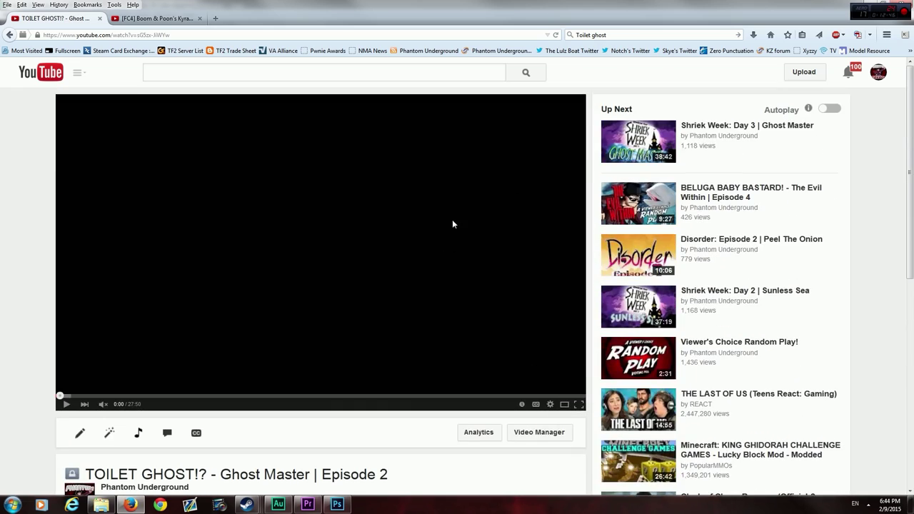